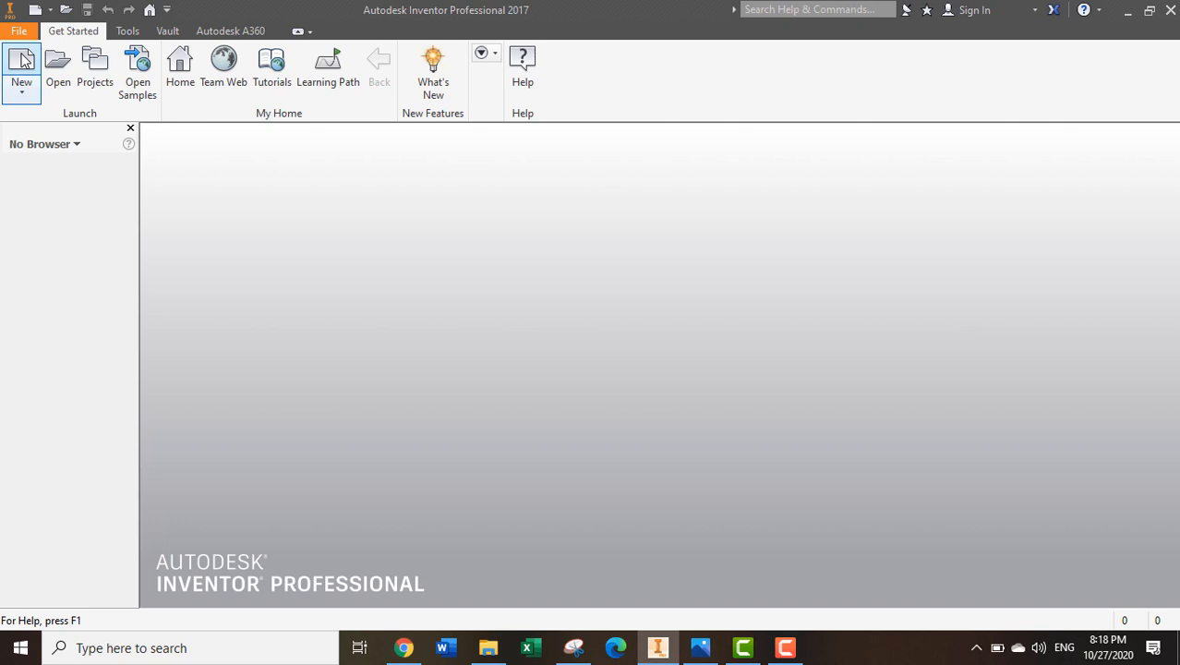
Create a new metric part file from the Standard (mm).ipt template
left_click(24, 61)
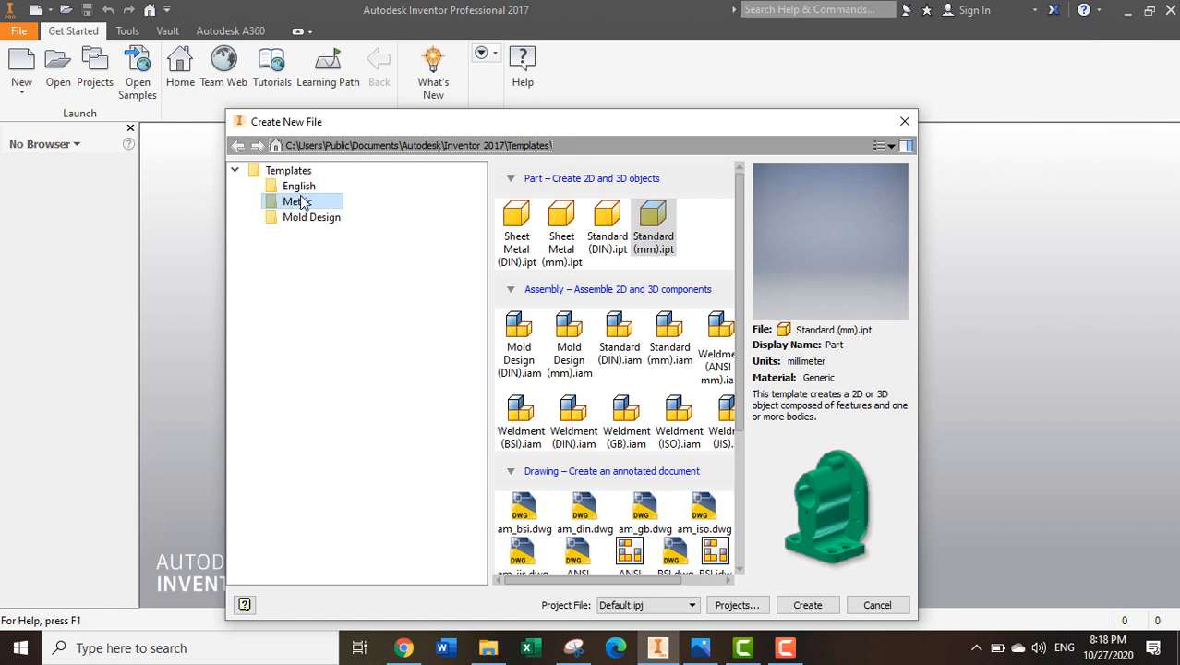
left_click(653, 222)
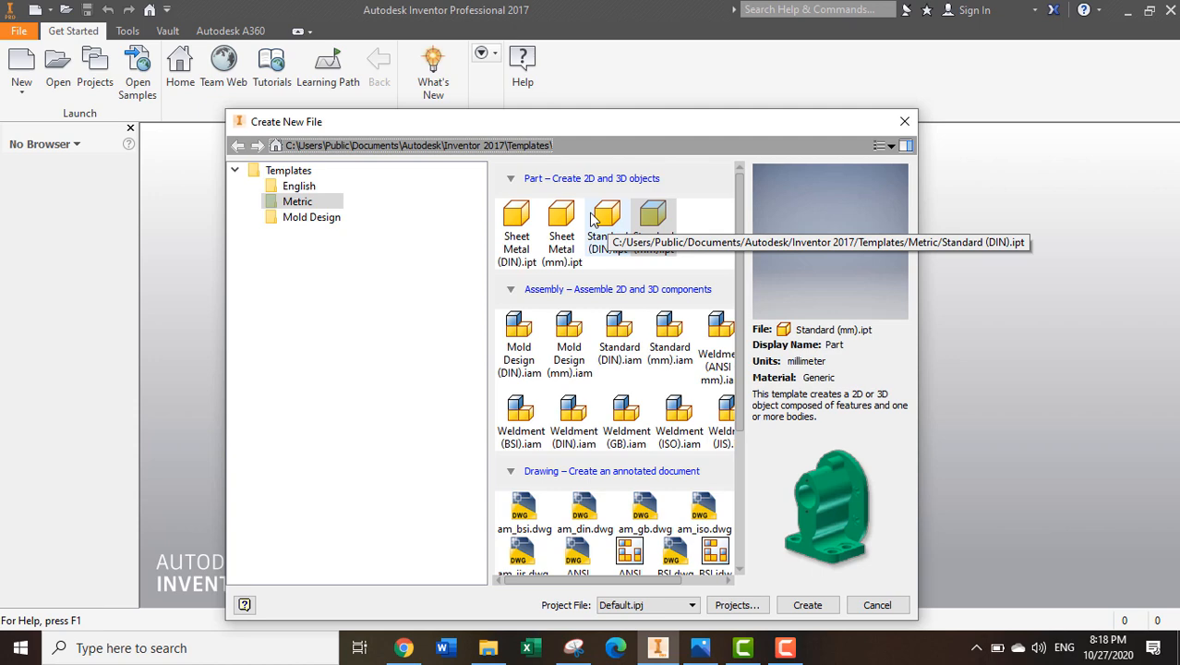
left_click(822, 612)
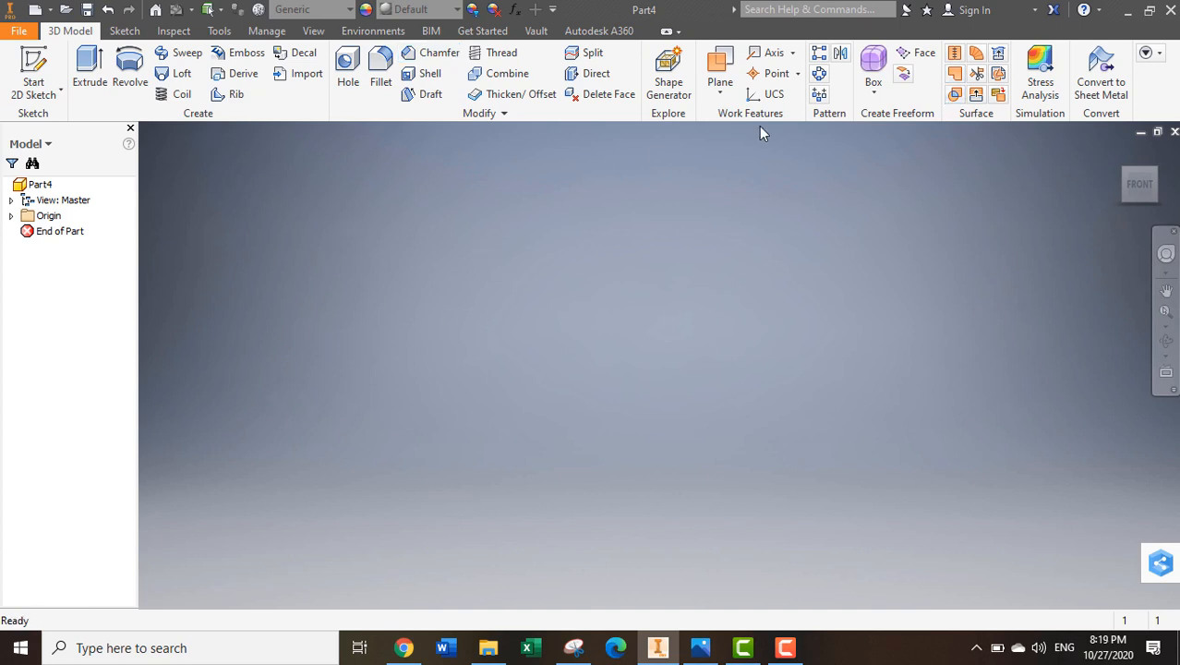
Start a 2D sketch on the XZ plane of the new part
left_click(124, 32)
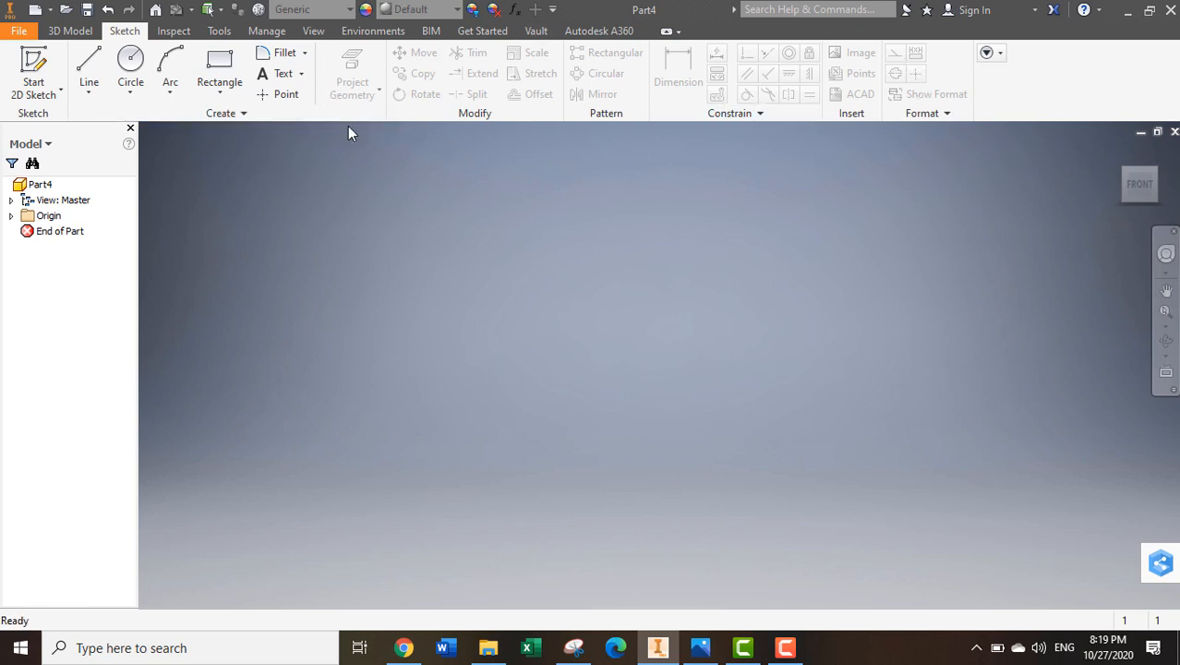
left_click(70, 33)
left_click(55, 59)
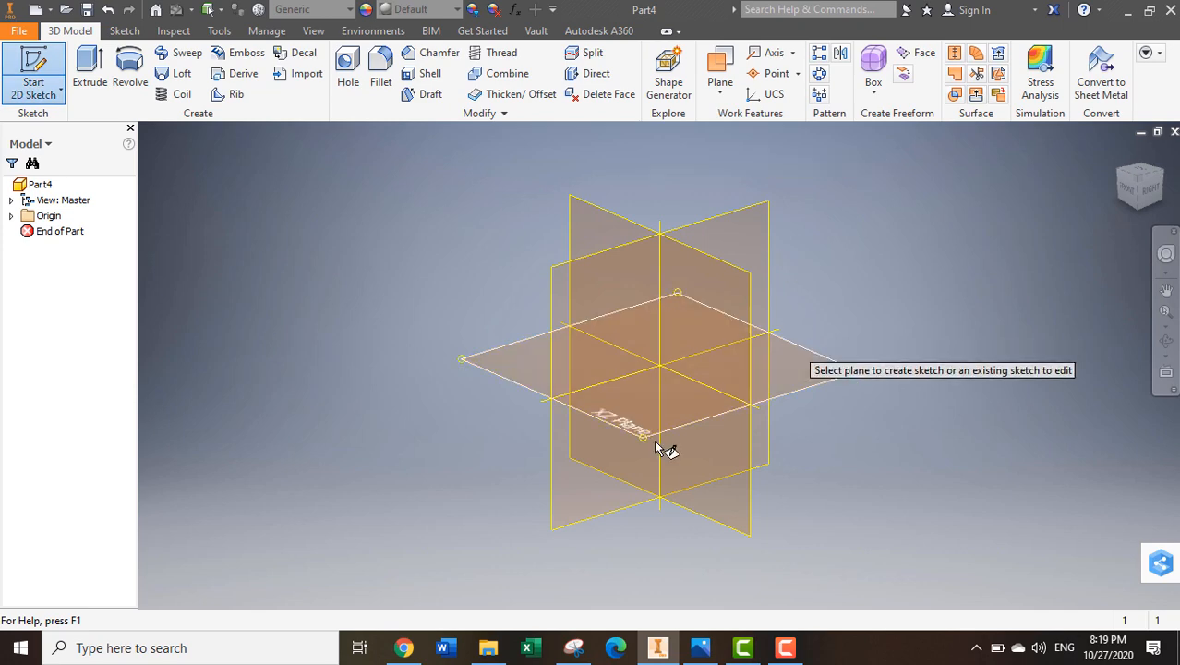
left_click(648, 427)
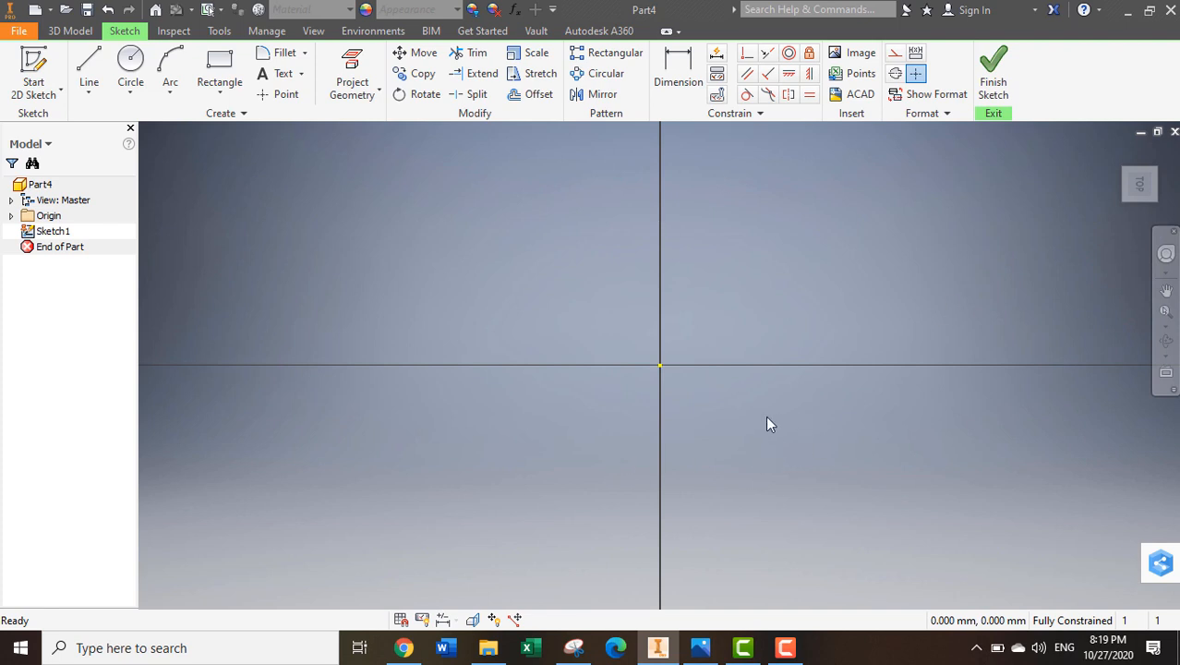
mouse_move(798, 258)
middle_mouse_down()
mouse_move(730, 319)
mouse_move(564, 298)
middle_mouse_up()
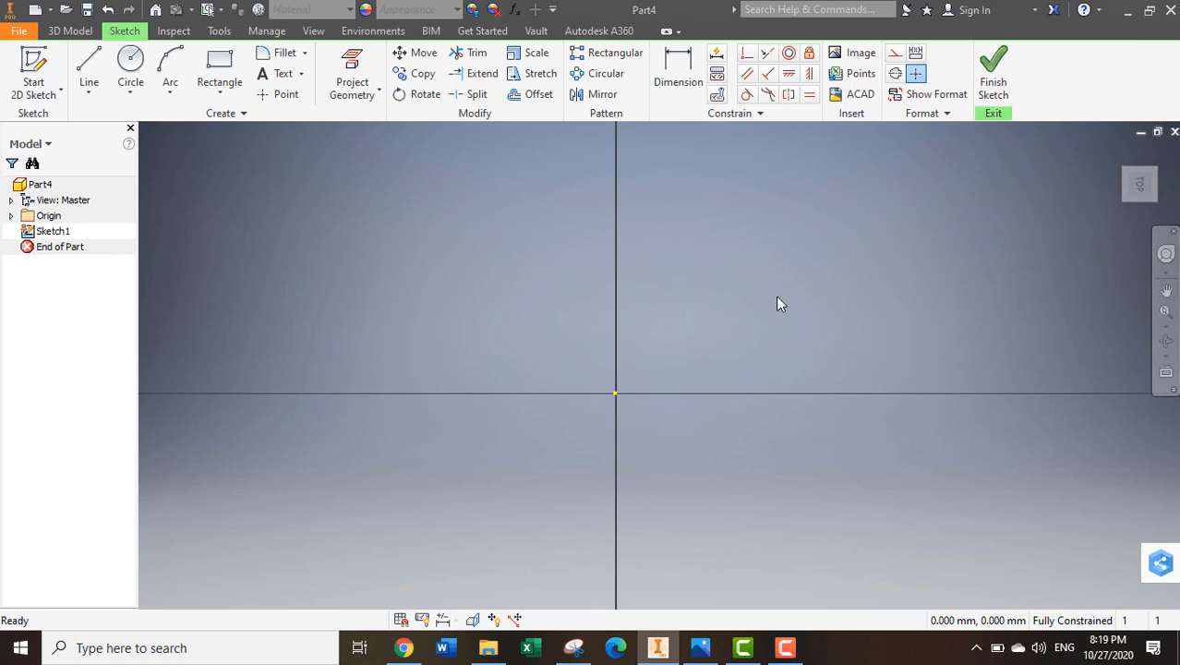
scroll(775, 296, "up", 6)
scroll(776, 296, "down", 5)
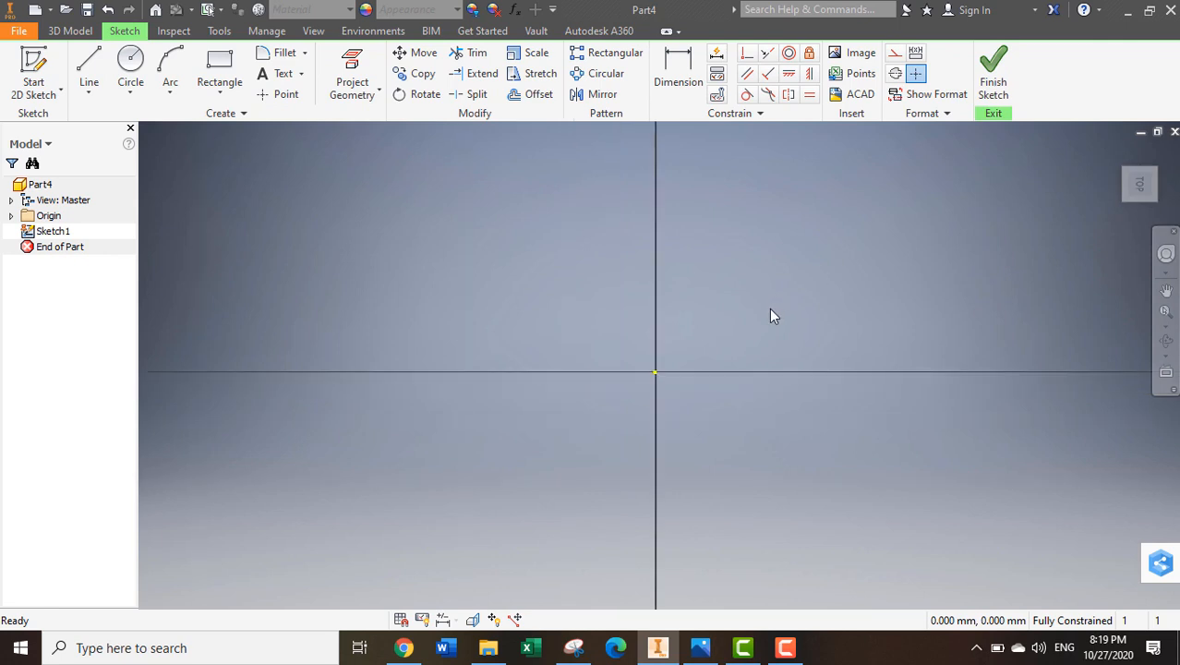
mouse_move(651, 316)
middle_mouse_down()
mouse_move(529, 315)
mouse_move(517, 273)
mouse_move(526, 345)
middle_mouse_up()
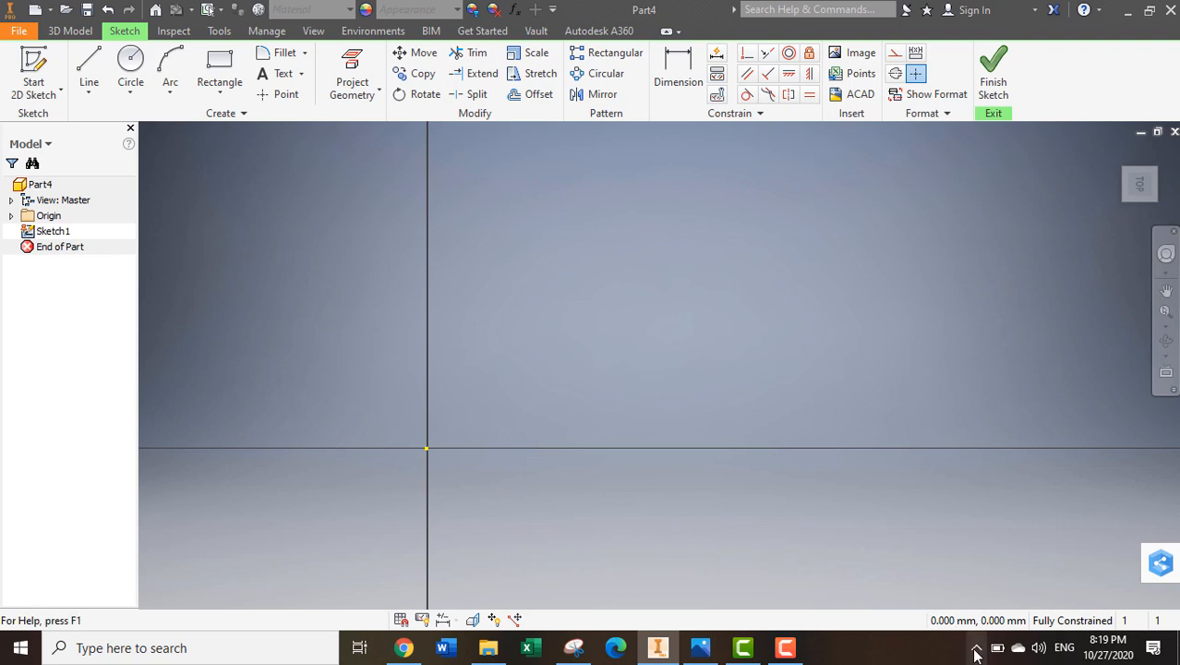
left_click(799, 651)
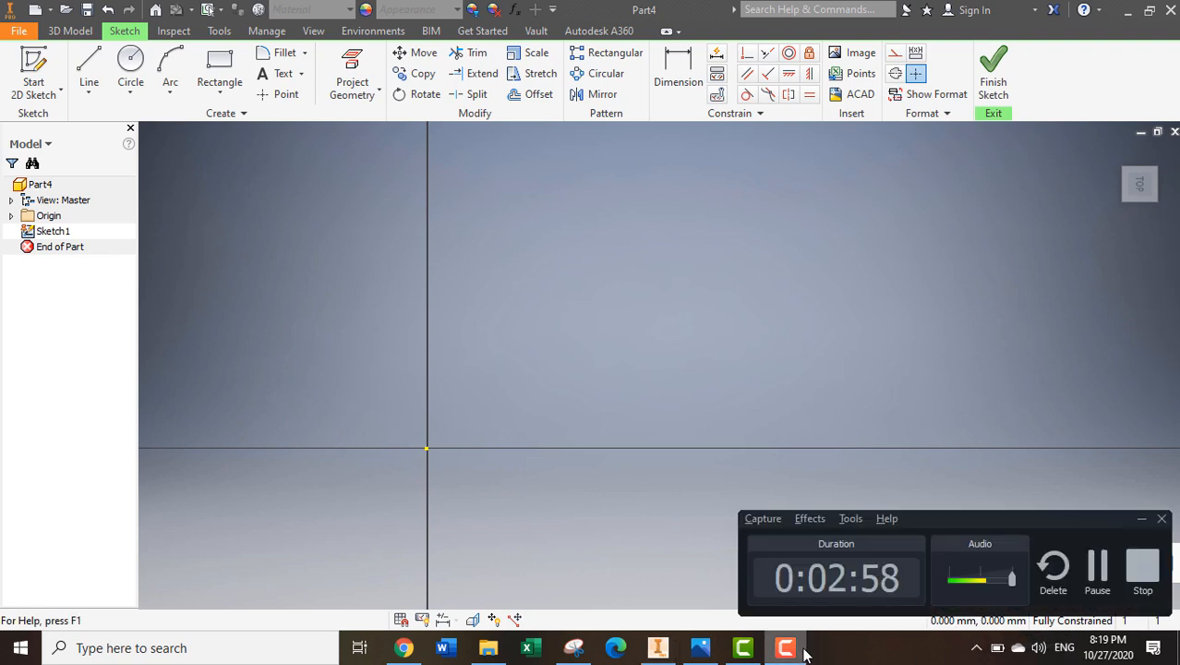
left_click(582, 374)
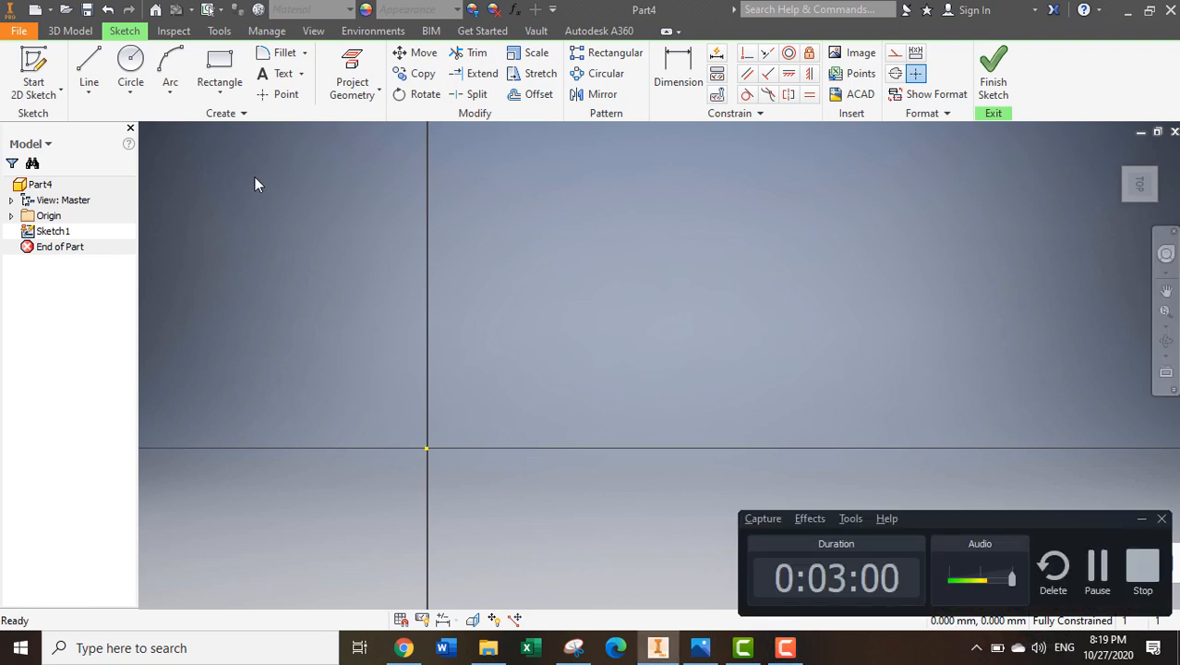
left_click(1142, 519)
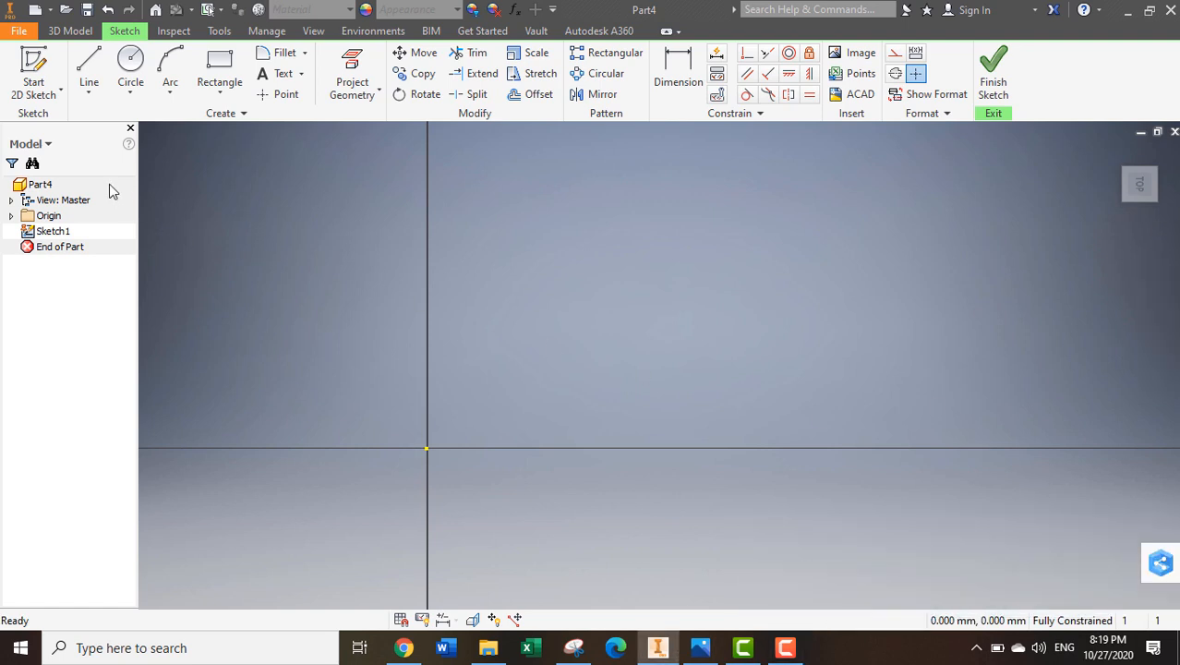
left_click(92, 63)
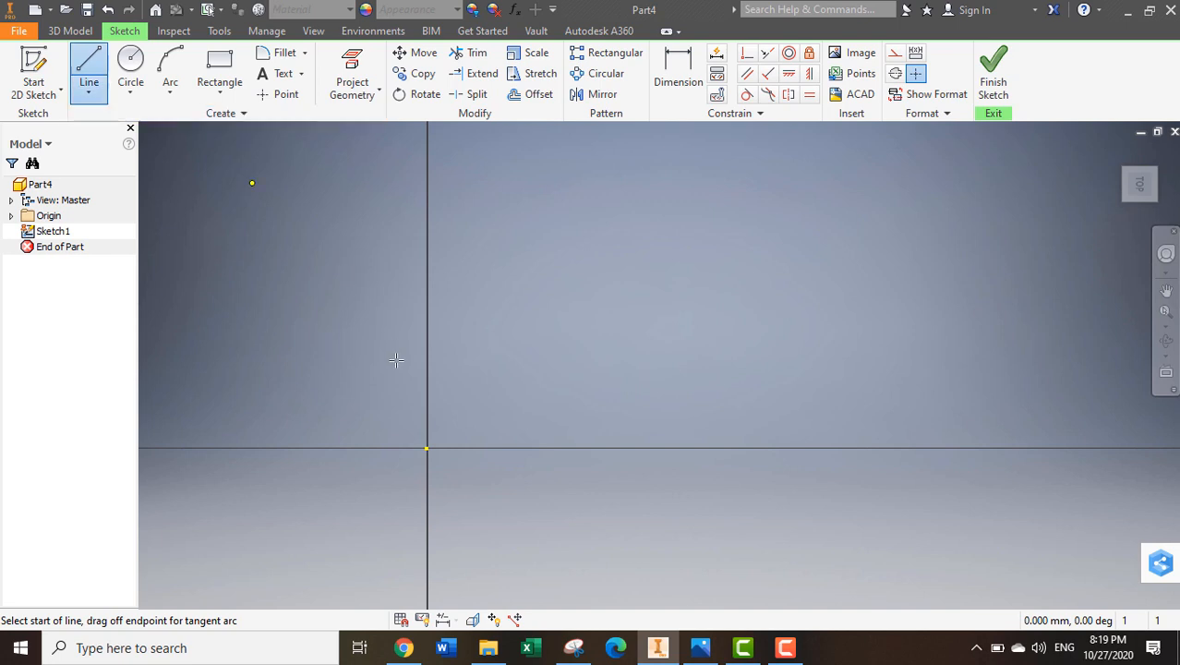
left_click(427, 449)
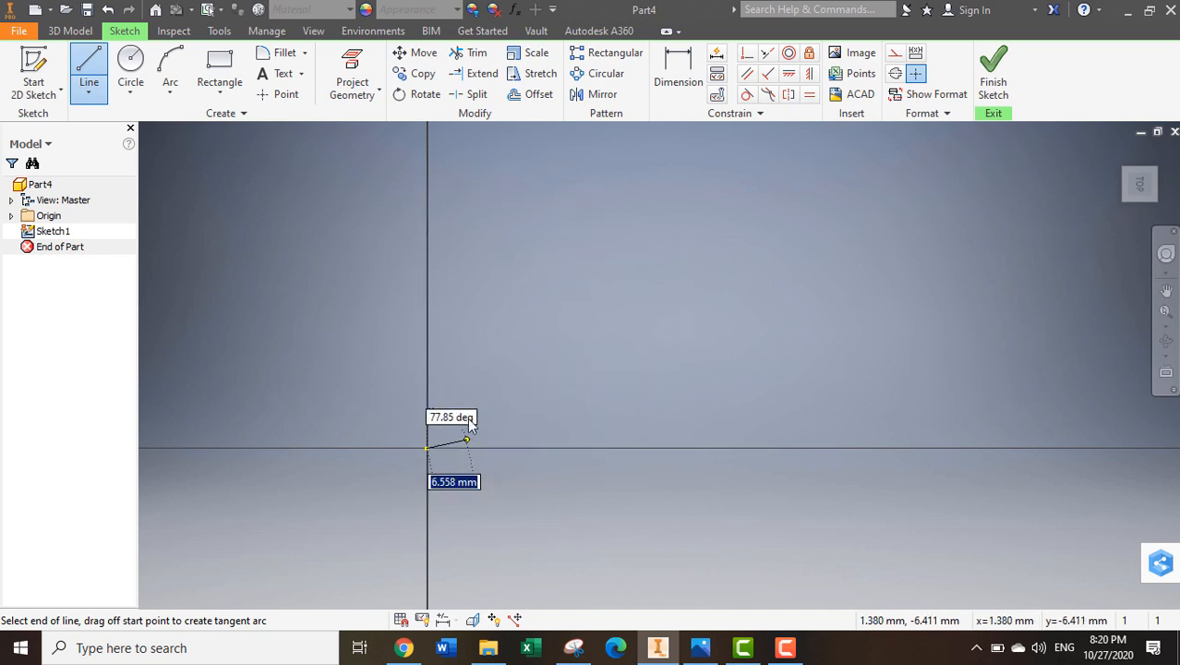
key("Escape")
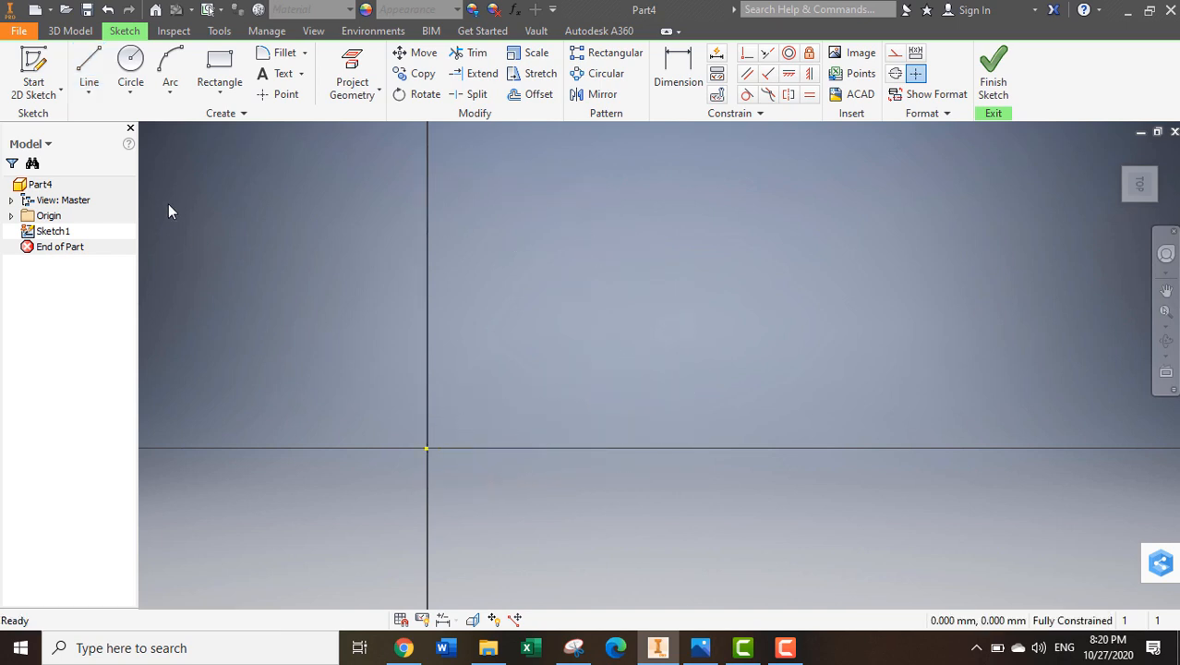
Begin a sketch line at the origin point and set its length to 20 mm
left_click(91, 93)
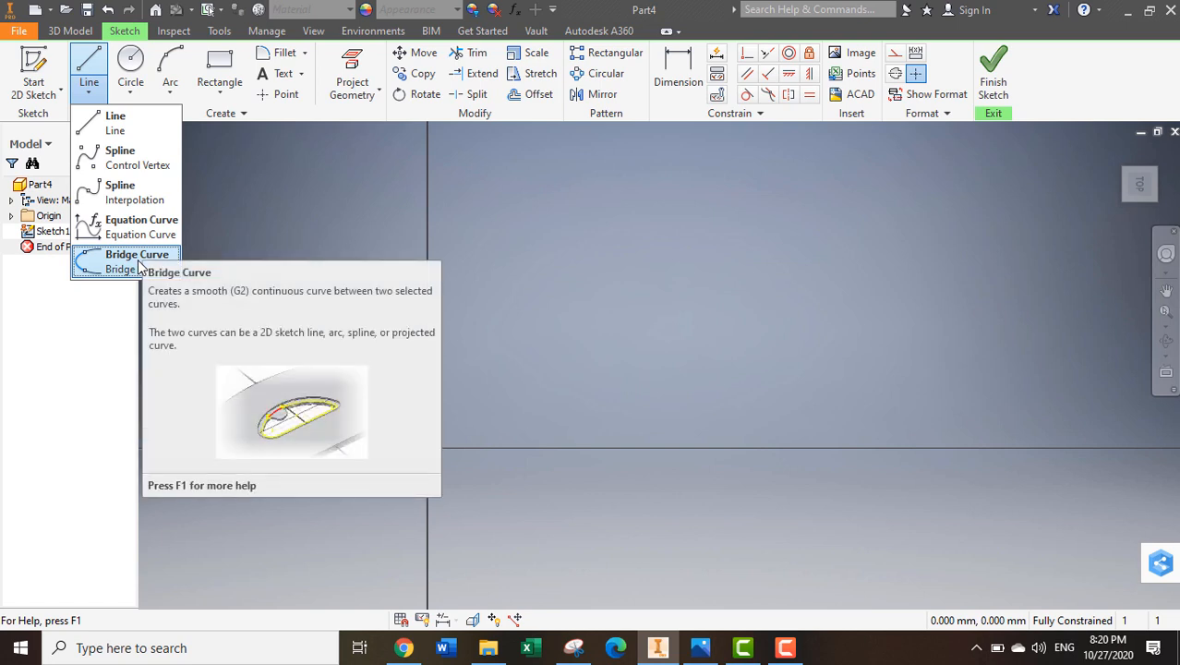
left_click(130, 139)
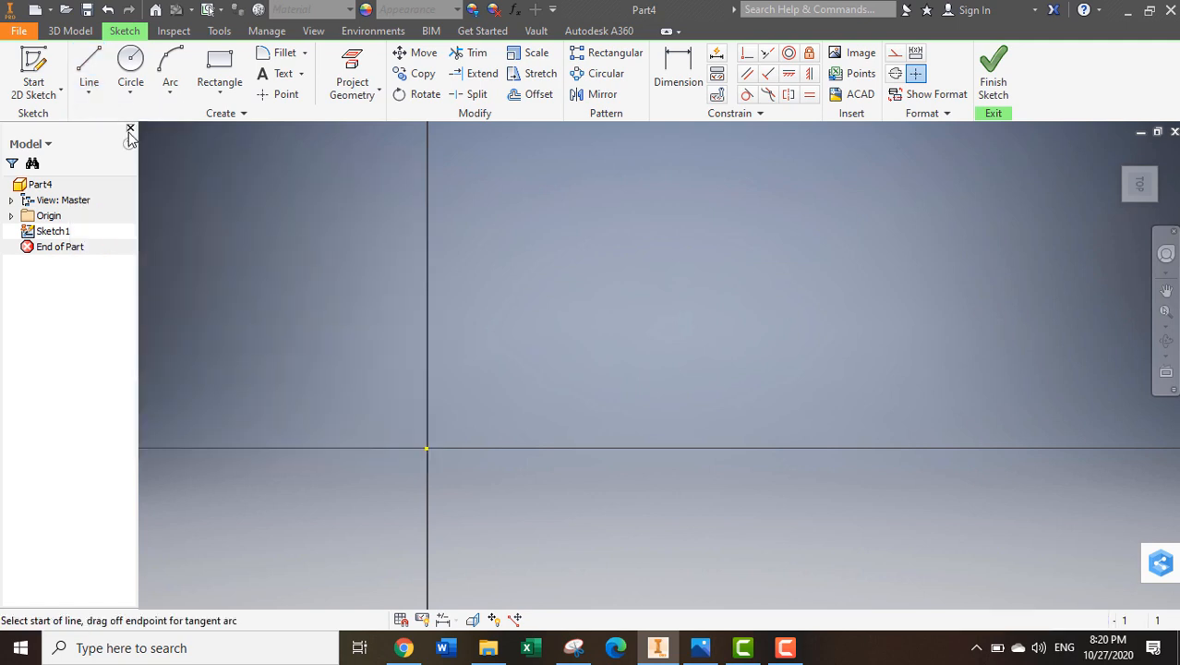
left_click(427, 447)
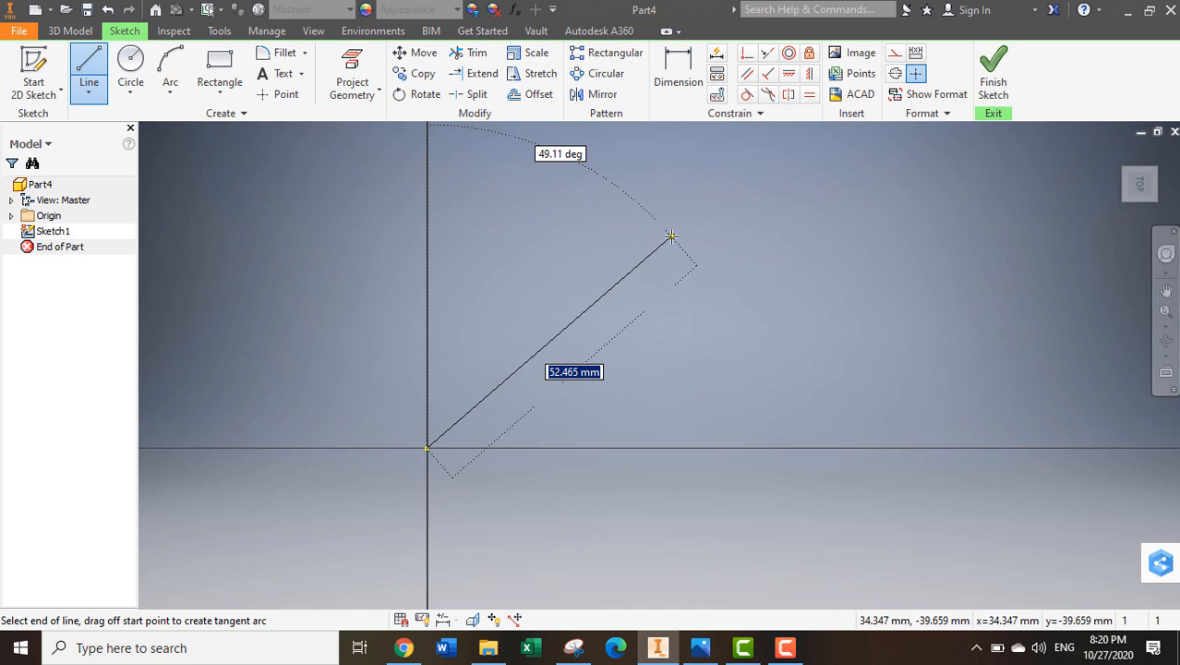
type("20")
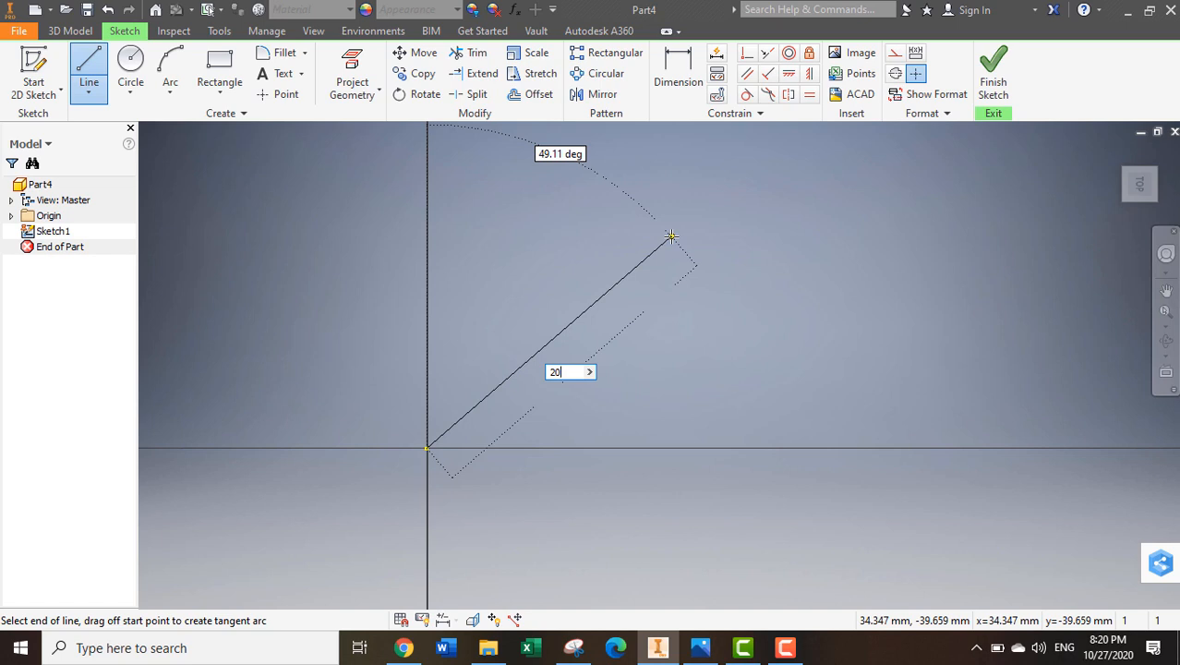
key("Tab")
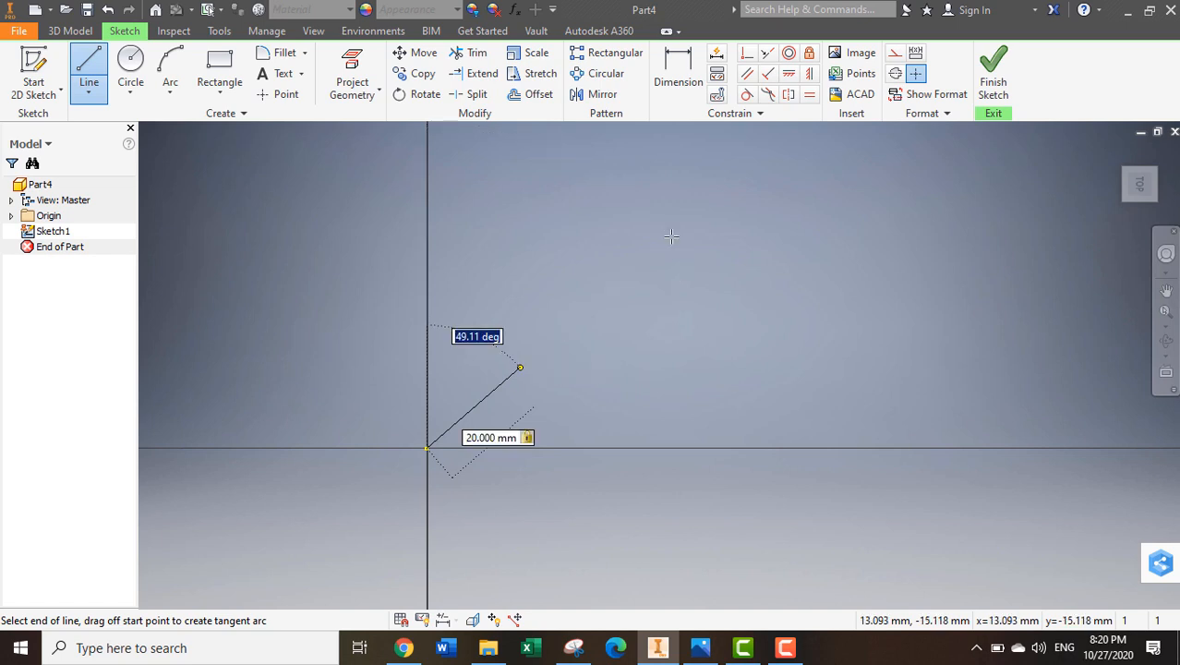
key("Tab")
key("Tab")
key("Tab")
key("Tab")
key("Tab")
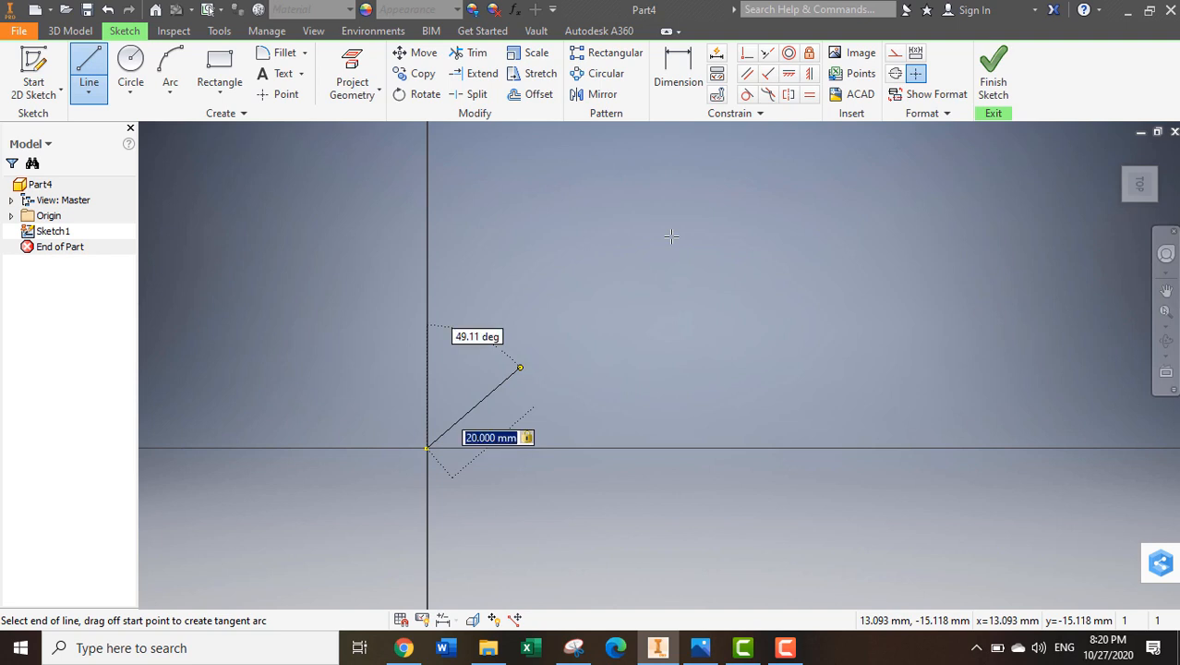
key("Tab")
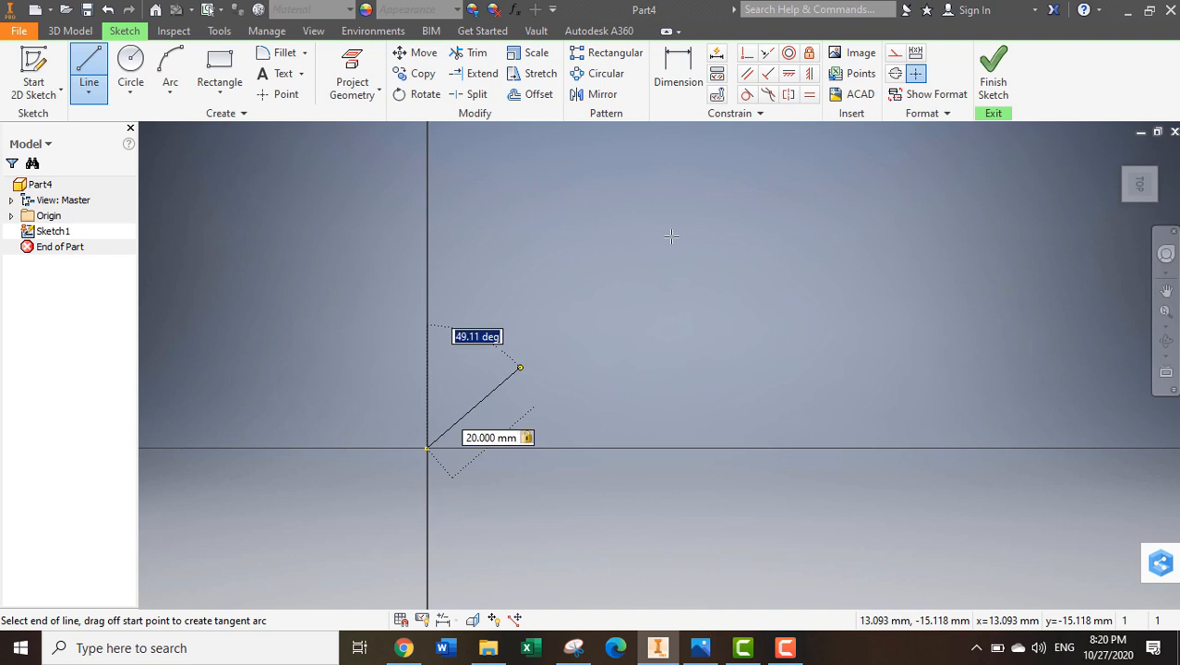
key("Tab")
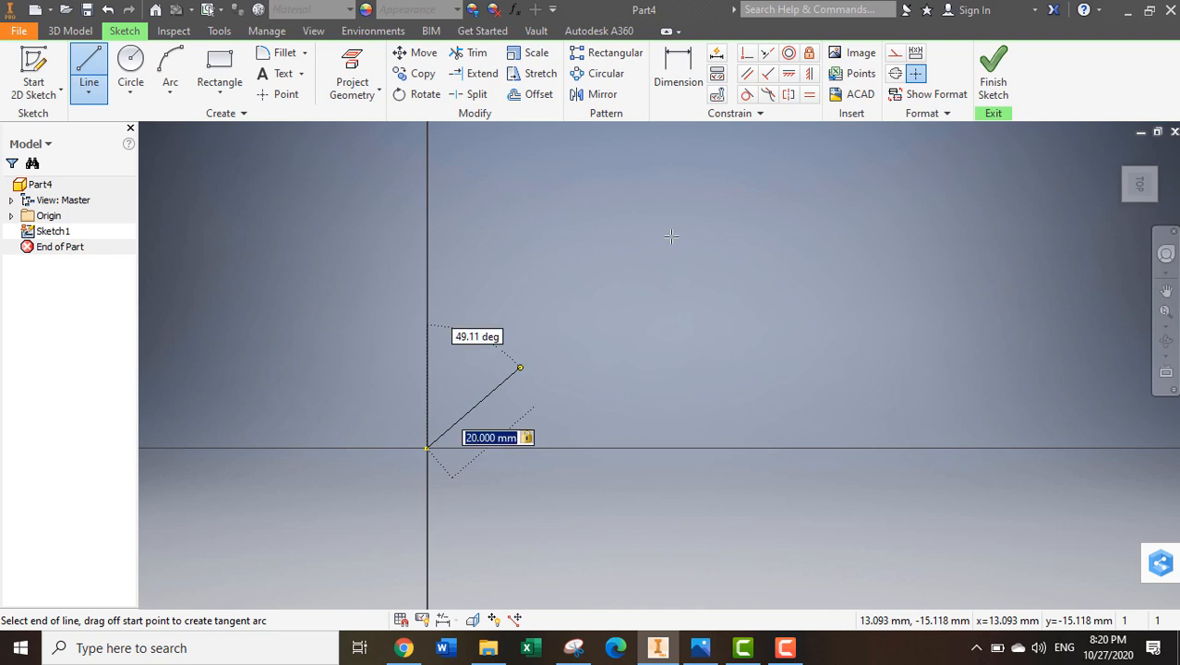
key("Tab")
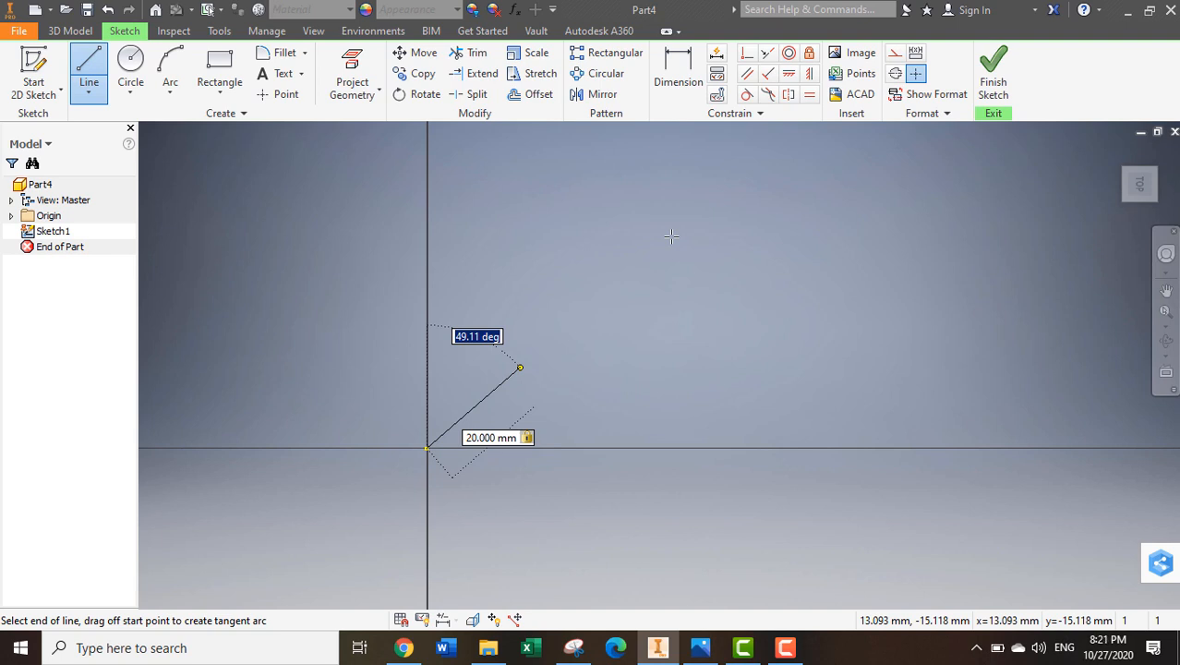
Set the 20 mm line's angle to 90 degrees
type("90")
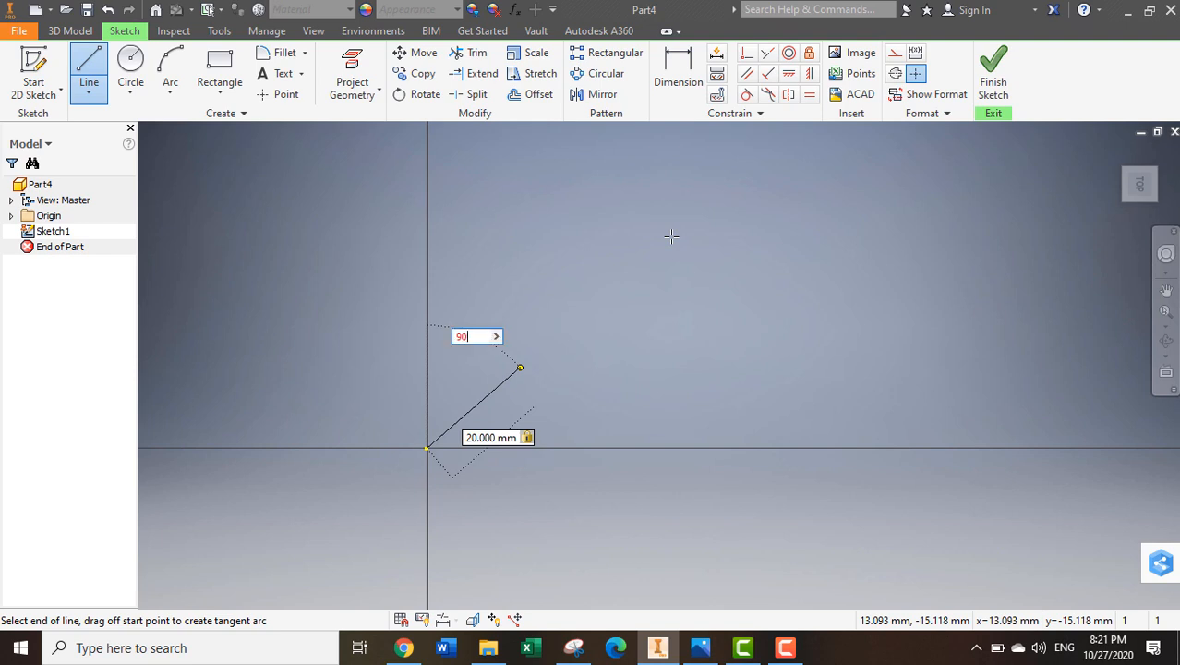
key("Tab")
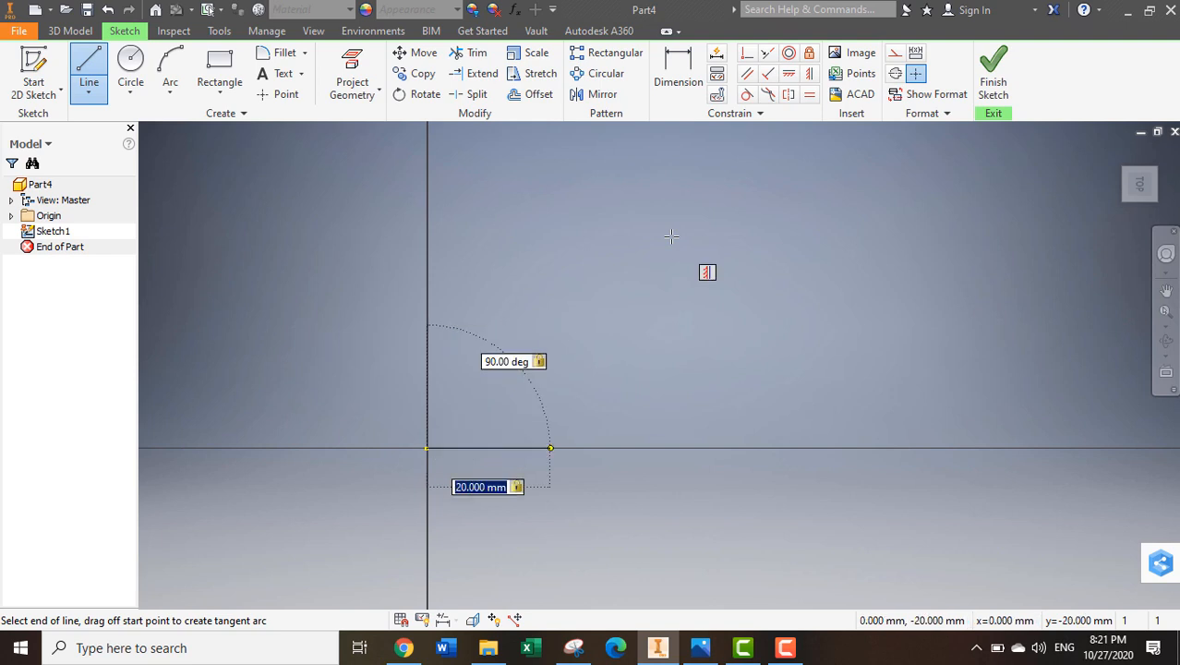
key("Tab")
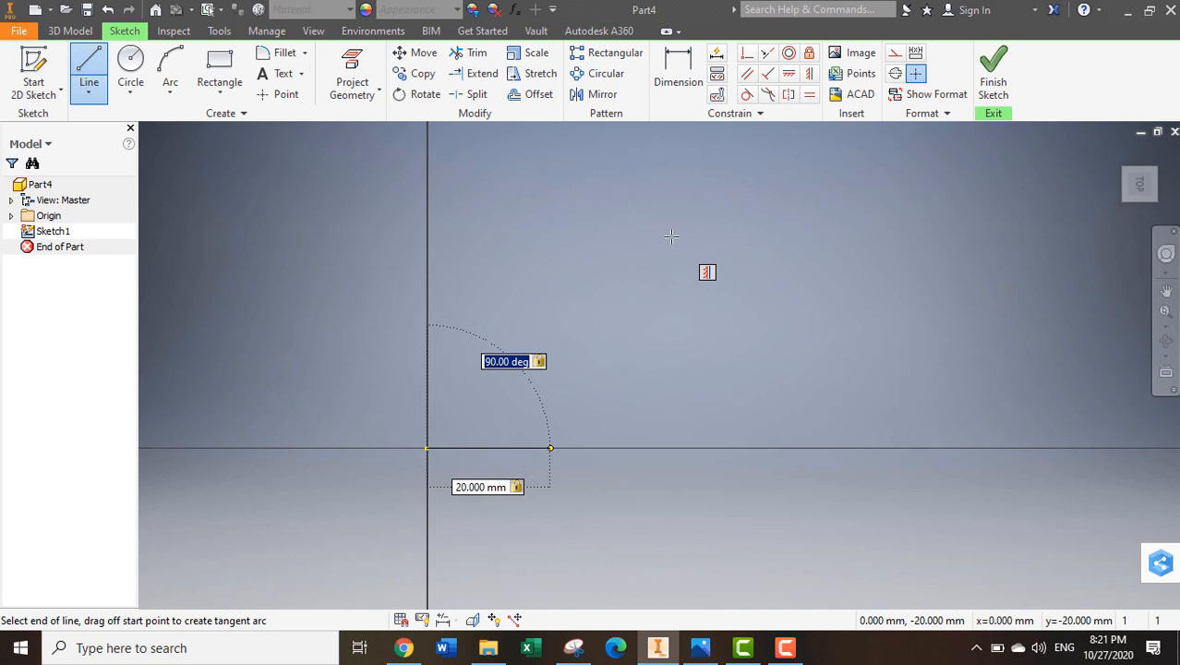
key("Tab")
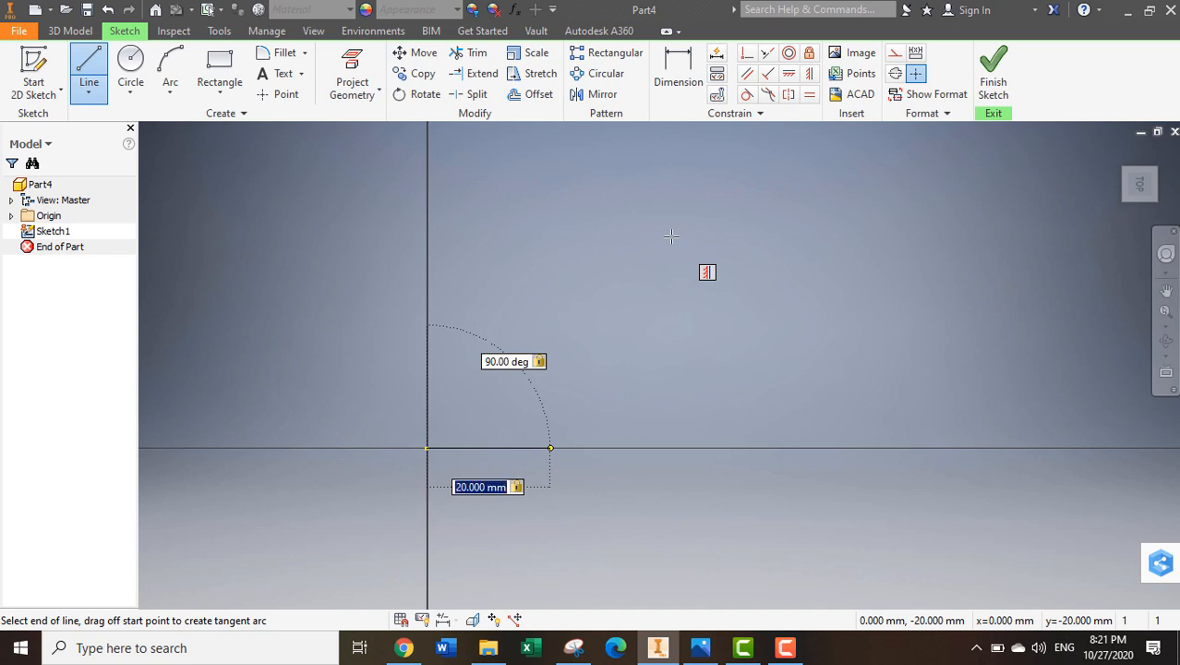
key("Tab")
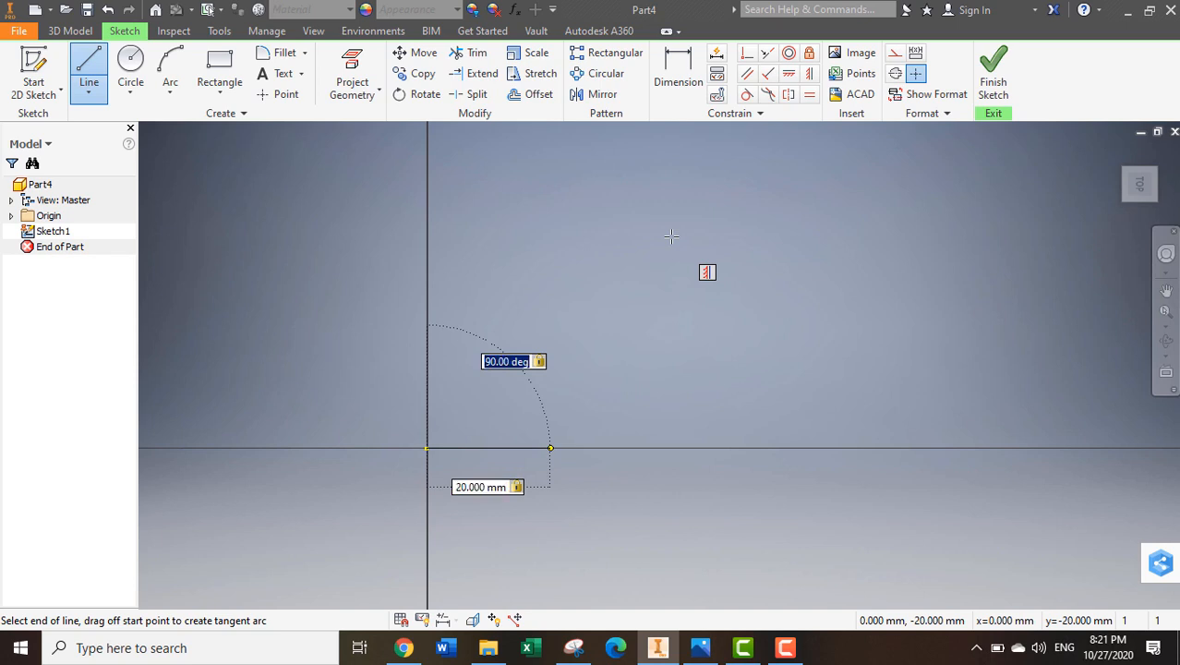
Set the line's angle to 45 degrees and finish the single line segment
type("45")
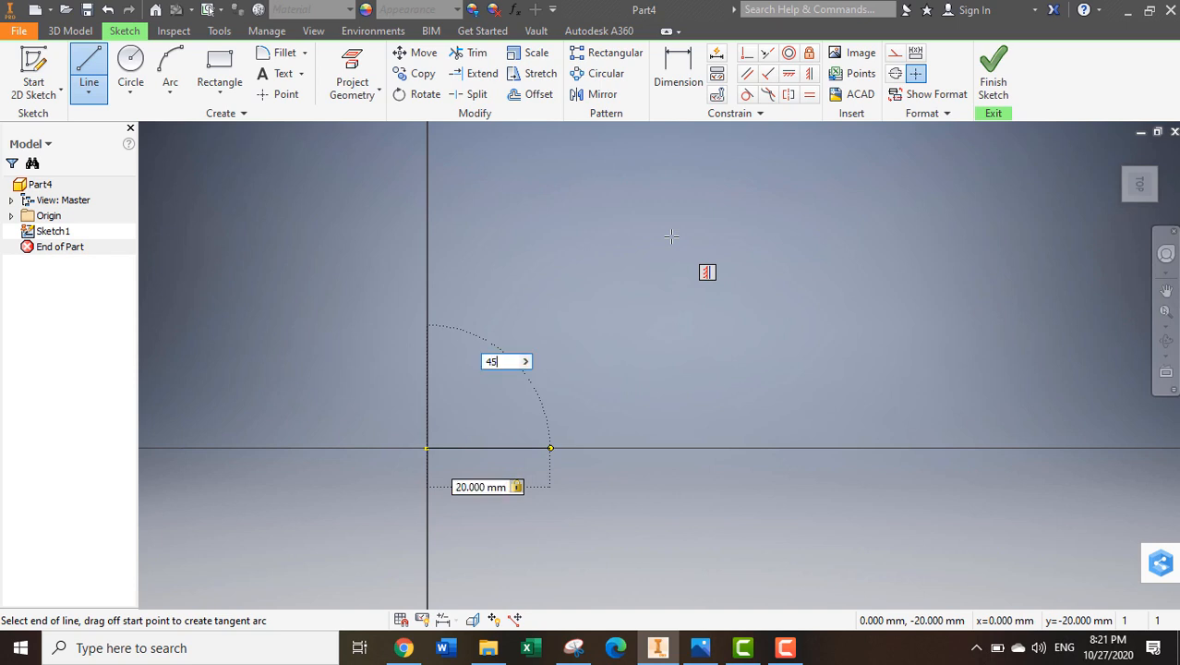
key("Tab")
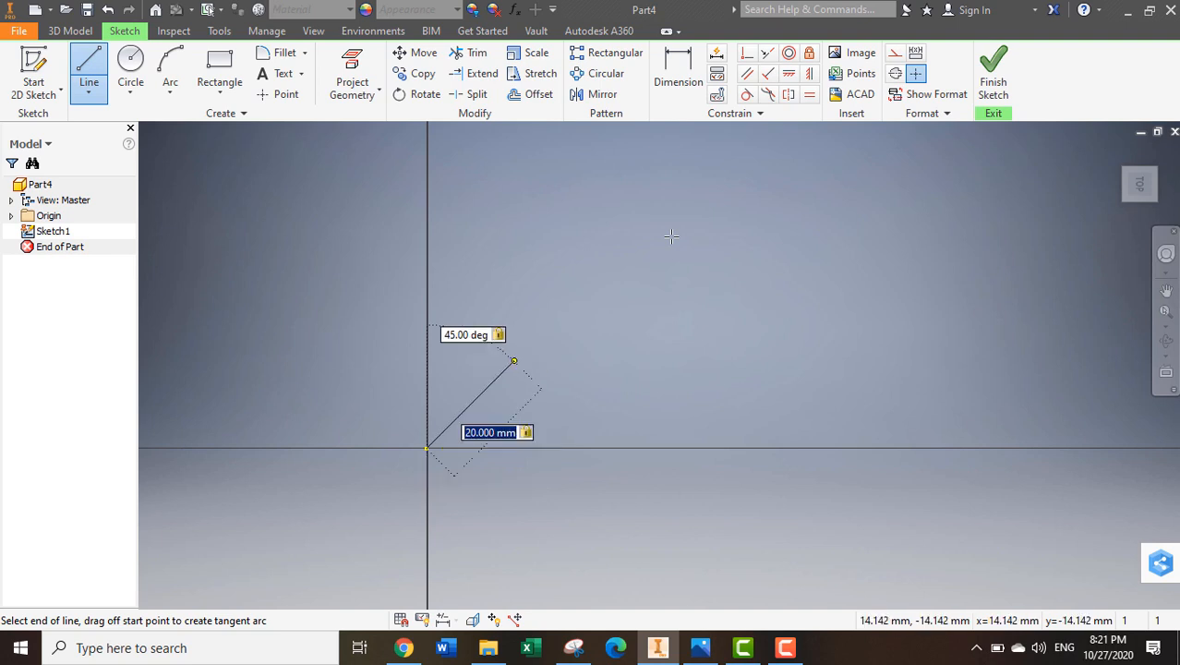
key("Return")
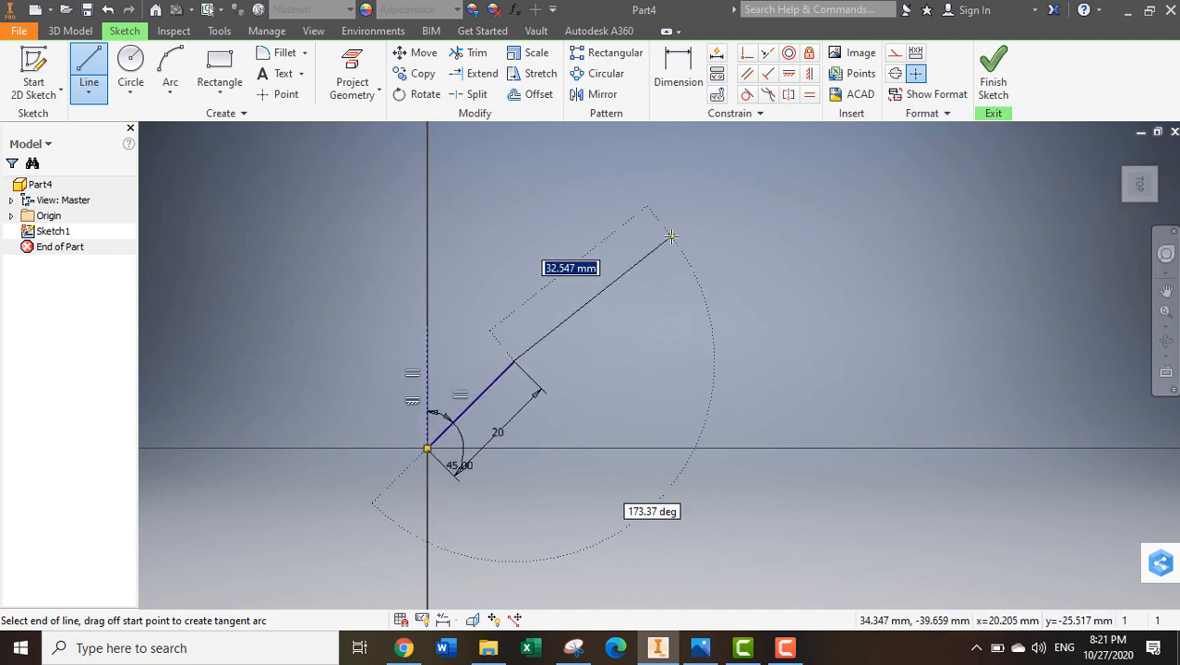
key("Escape")
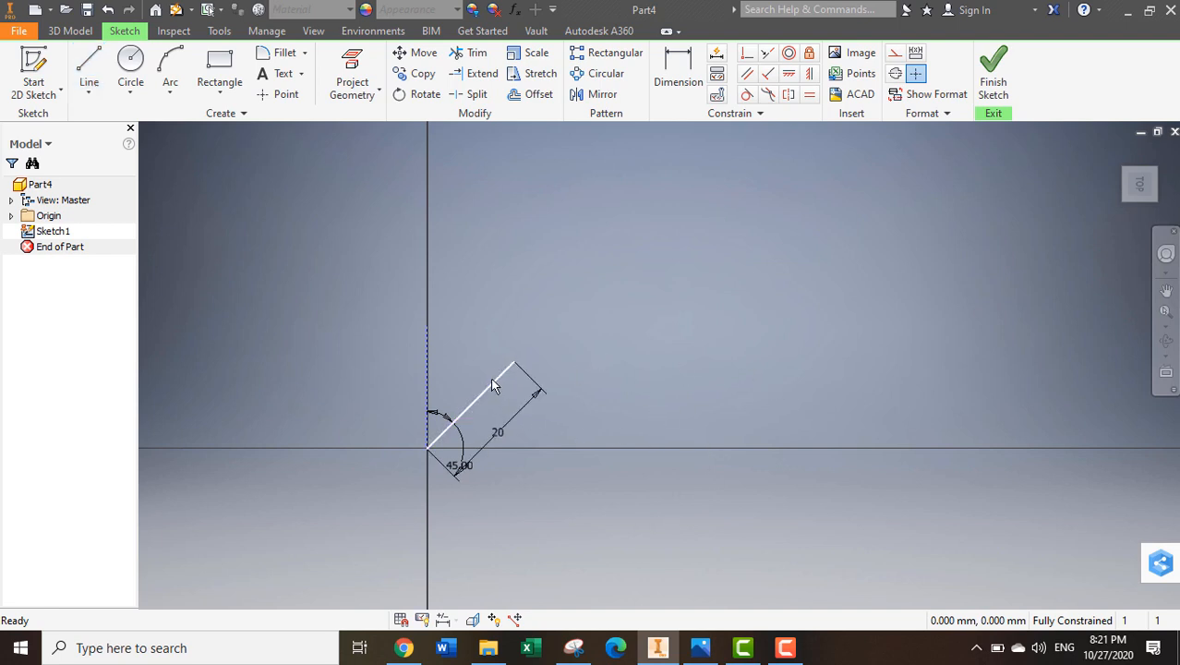
Sketch a centre-point circle with a 12 mm diameter in the empty area above and to the right of the angled line
left_click(166, 91)
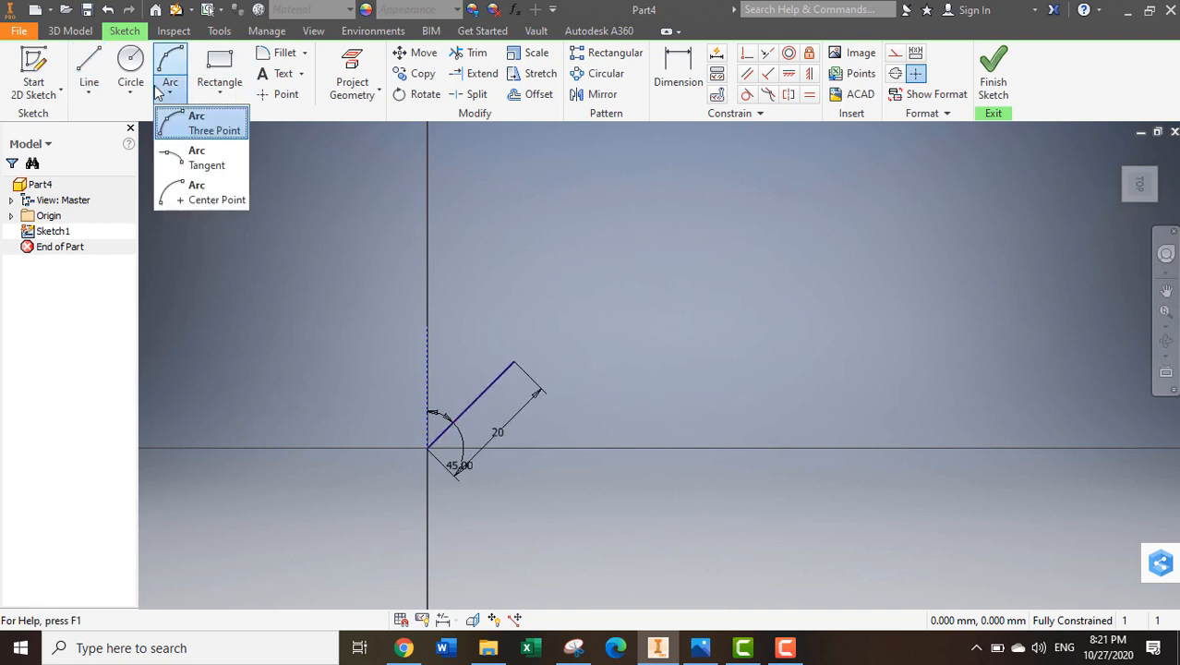
left_click(141, 95)
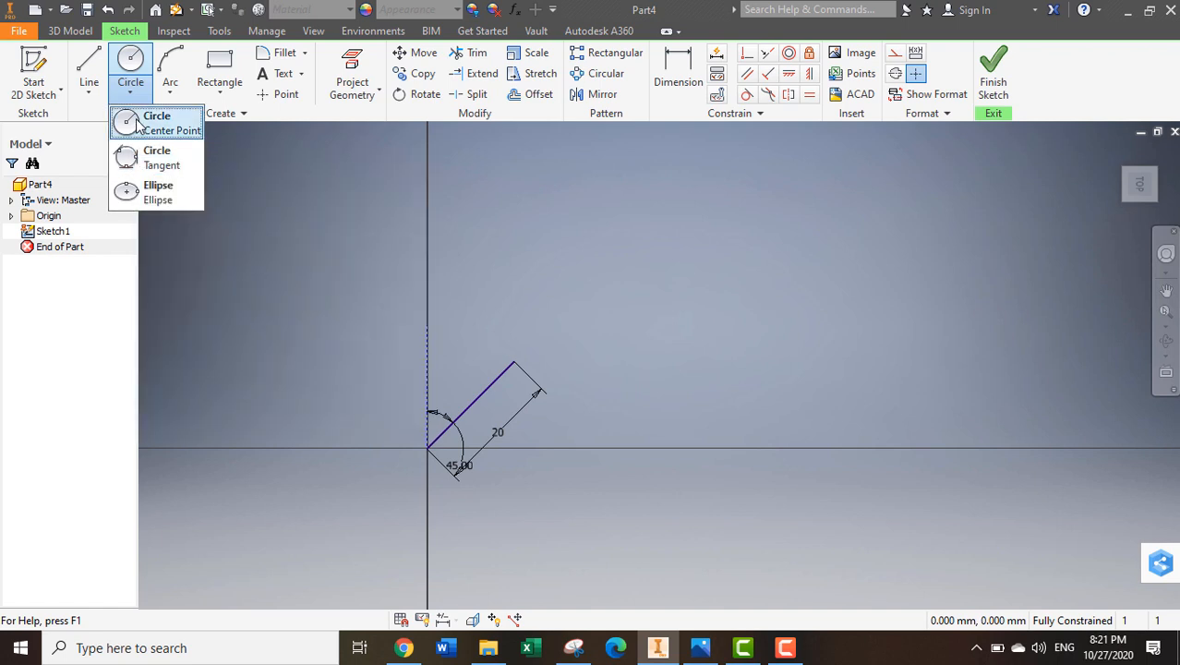
left_click(153, 121)
left_click(679, 281)
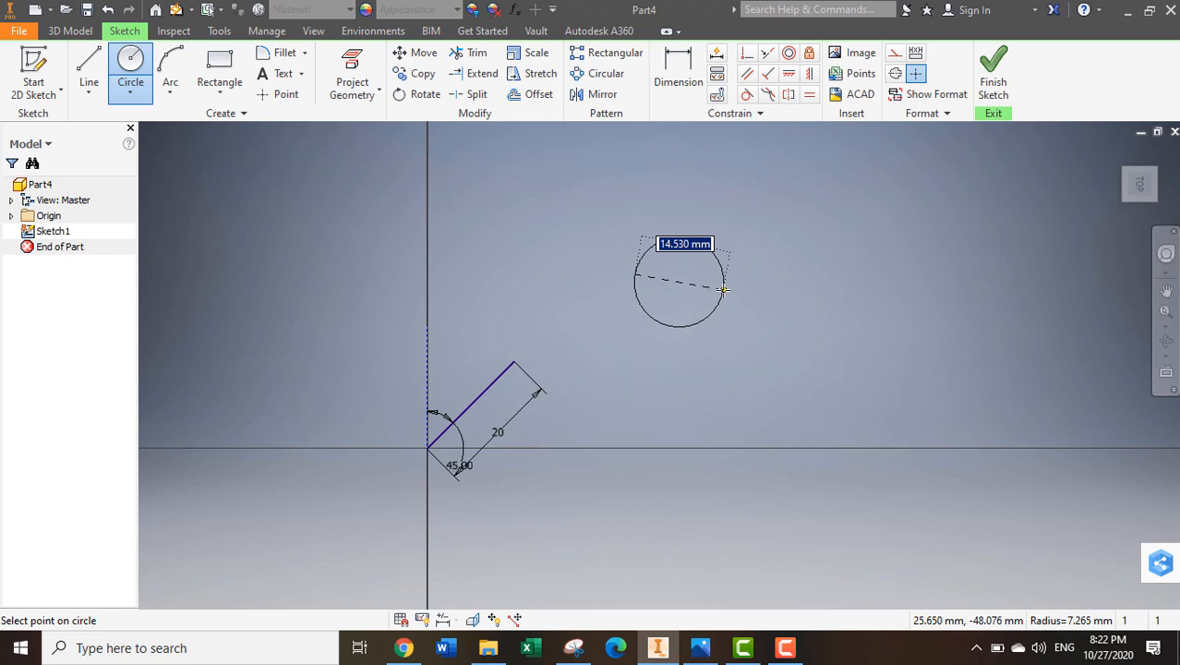
type("12")
key("Return")
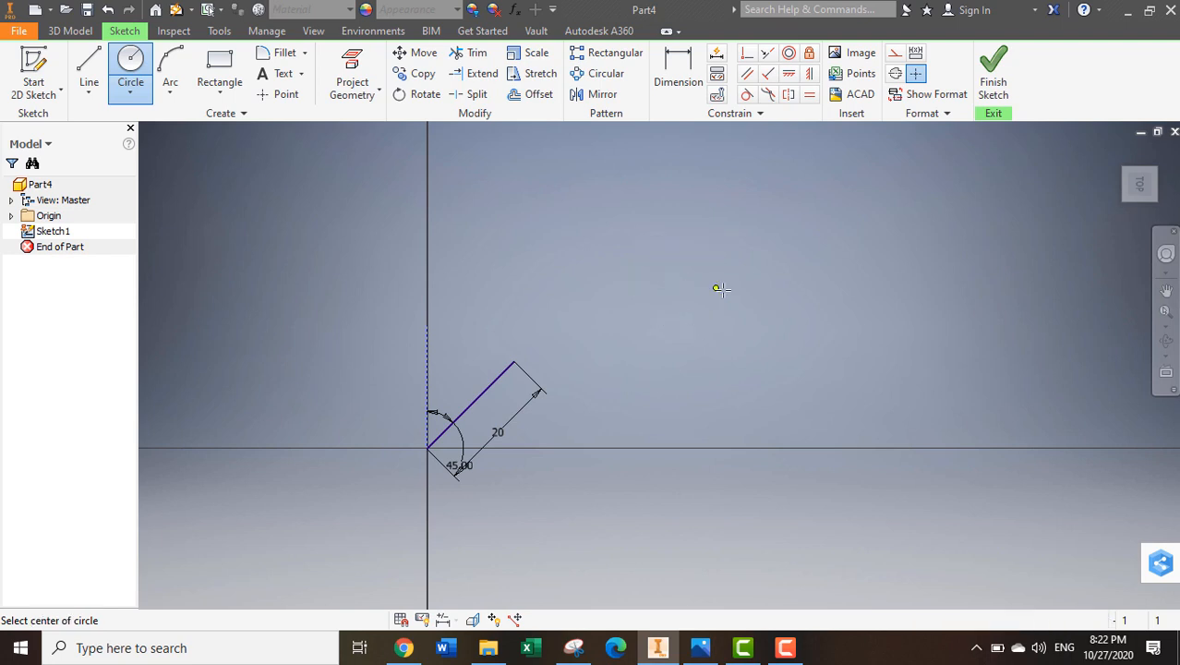
left_click(141, 96)
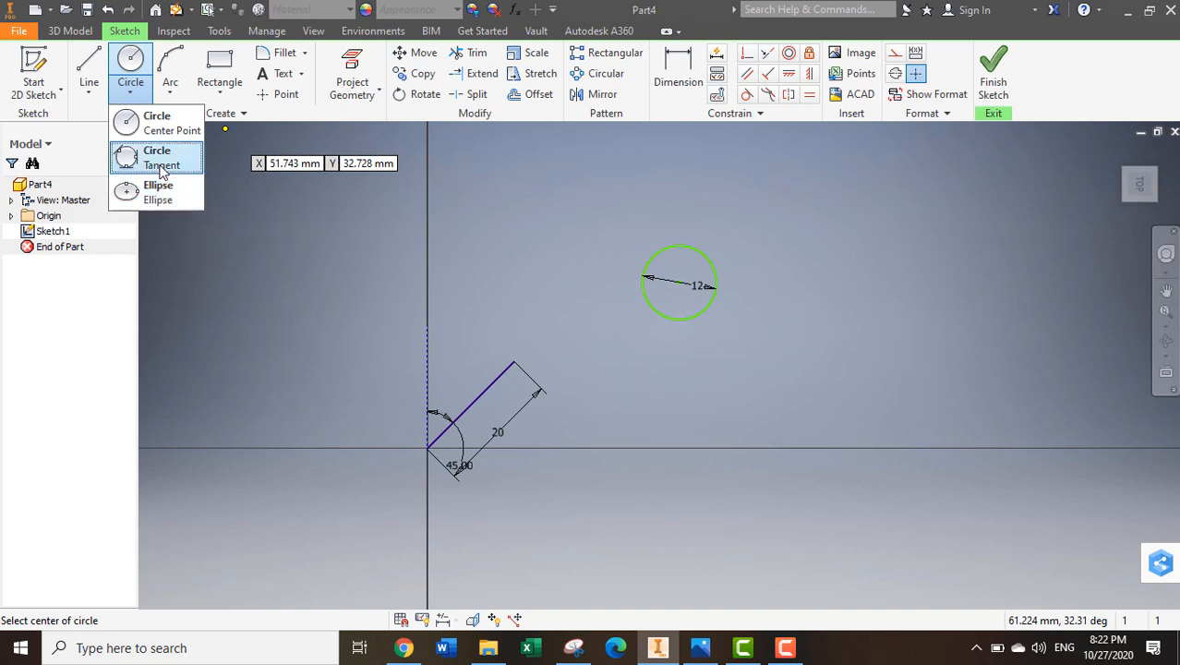
left_click(158, 165)
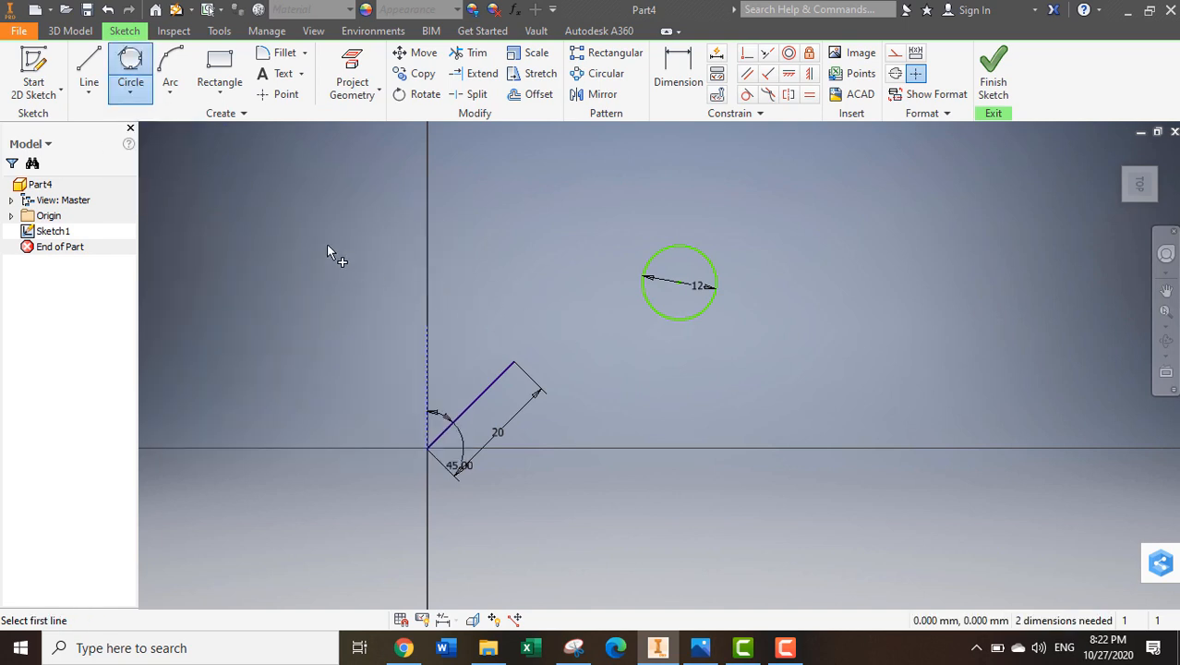
key("Escape")
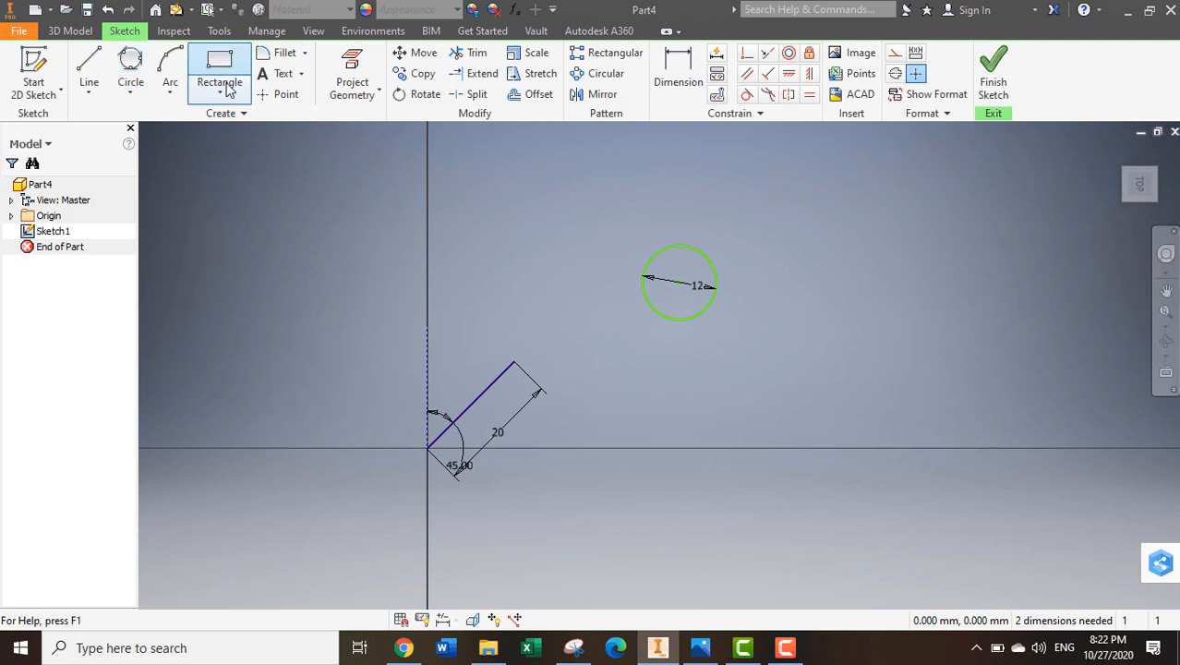
Sketch a horizontal line leftward from the origin and a connected line slanting up and left from its end
left_click(83, 74)
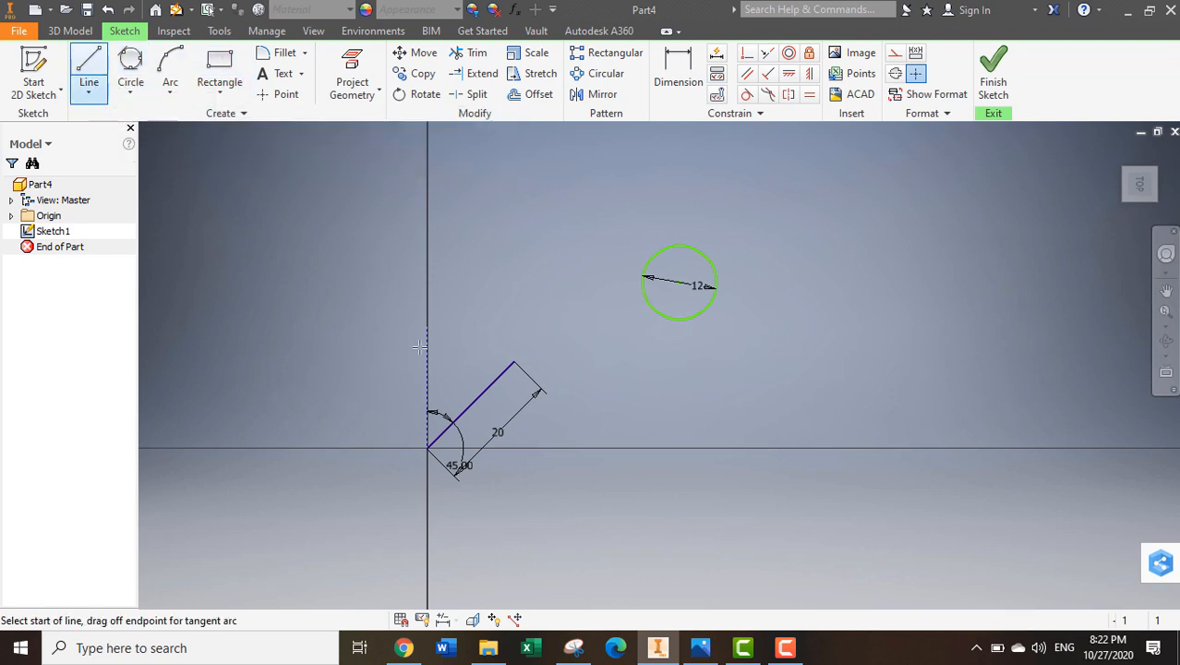
left_click(426, 450)
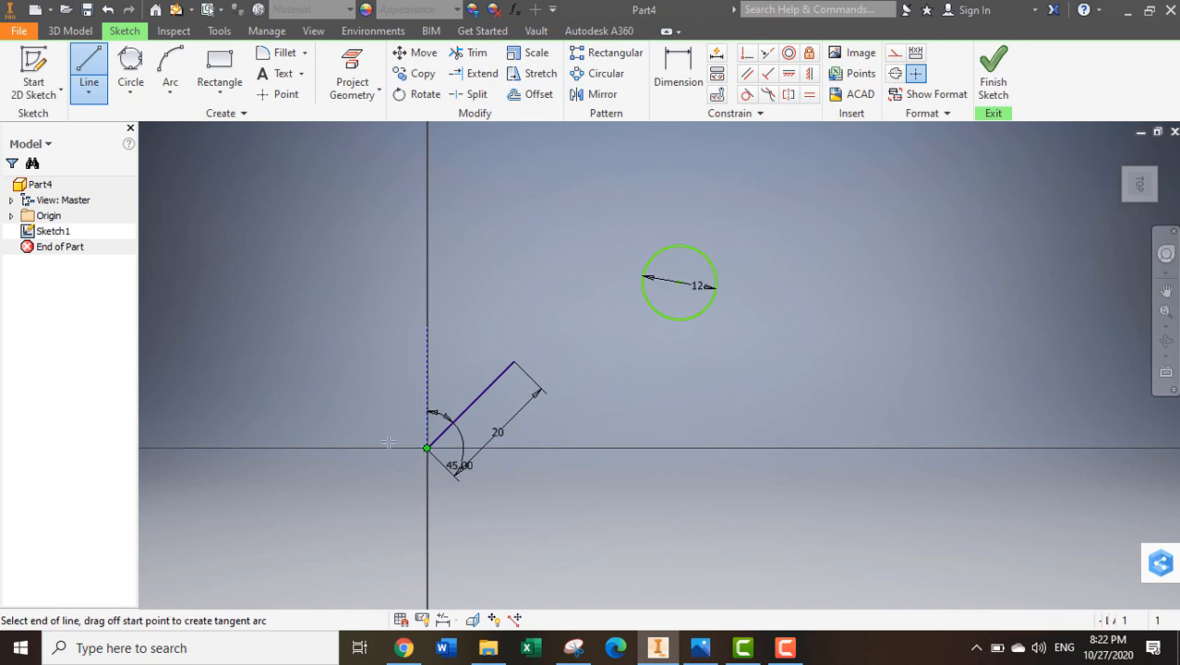
left_click(320, 448)
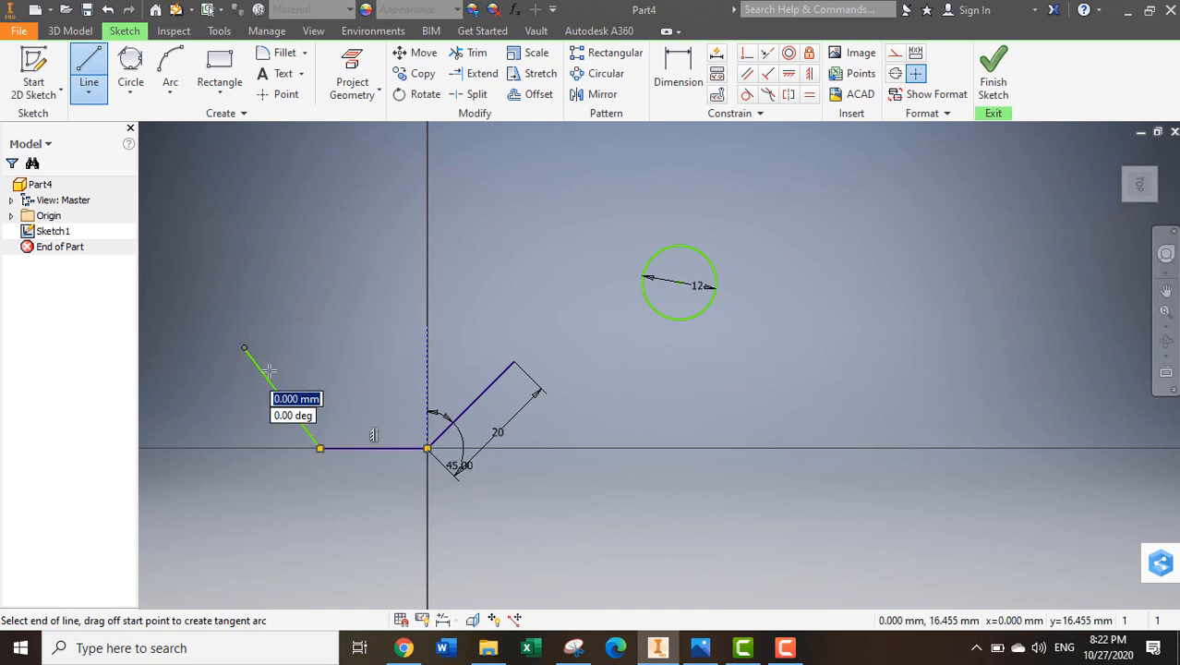
left_click(307, 386)
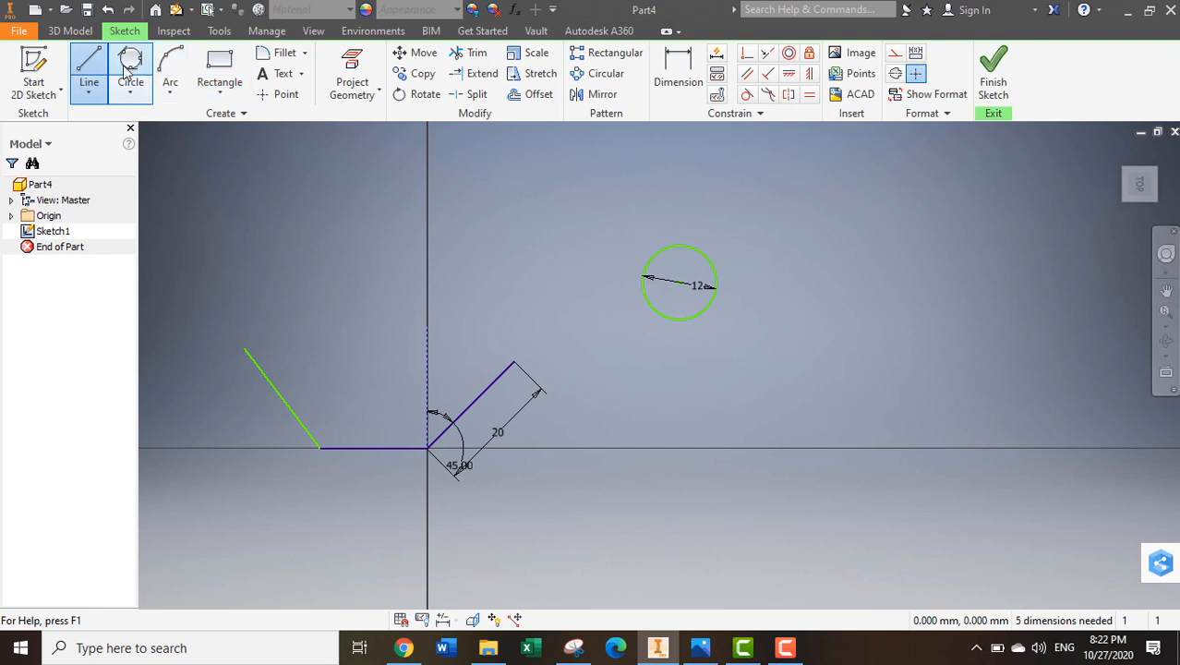
key("Escape")
Create a tangent circle touching the slanted line, the horizontal line and the 45-degree line
key("c")
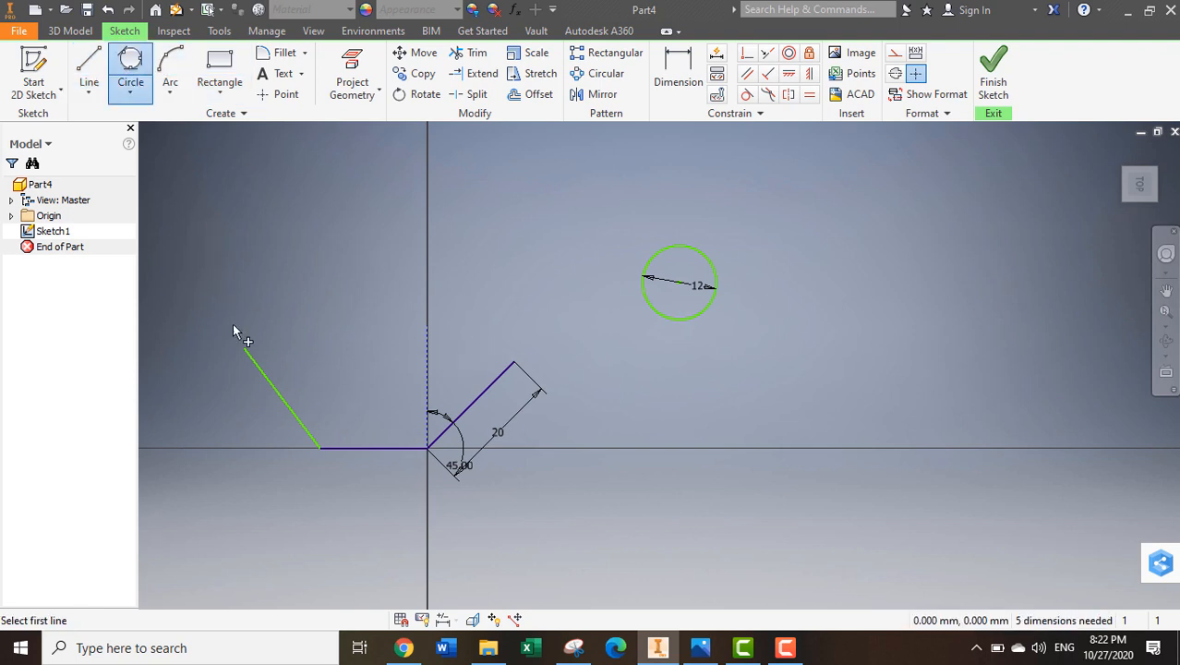
left_click(296, 415)
left_click(354, 451)
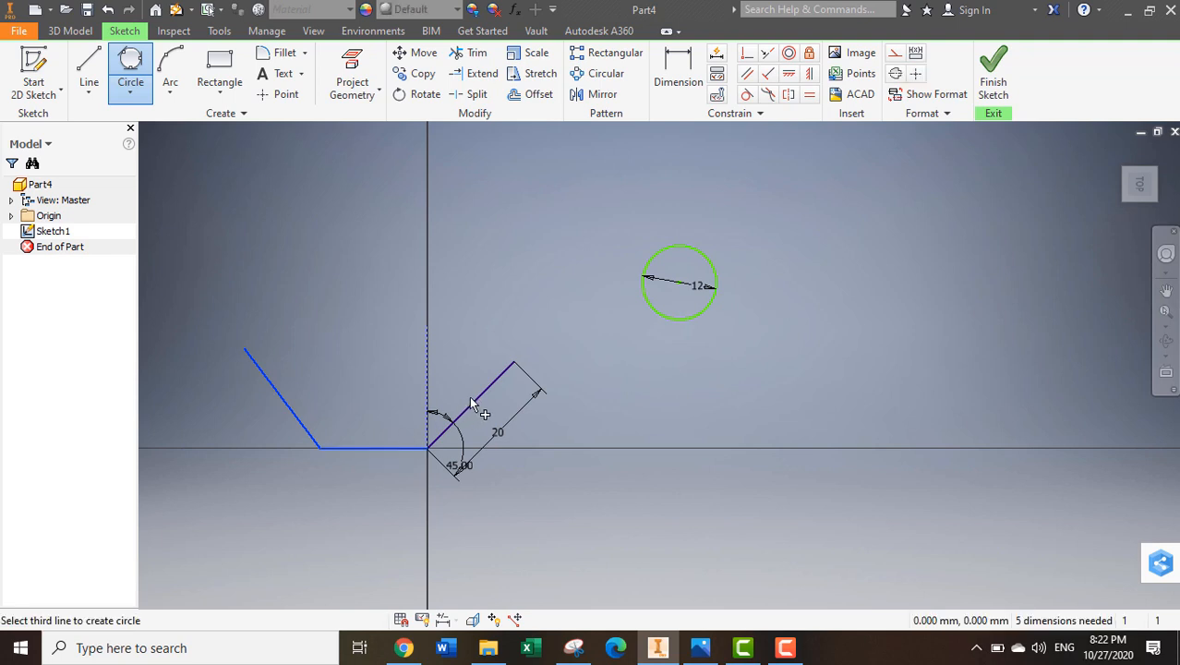
left_click(478, 397)
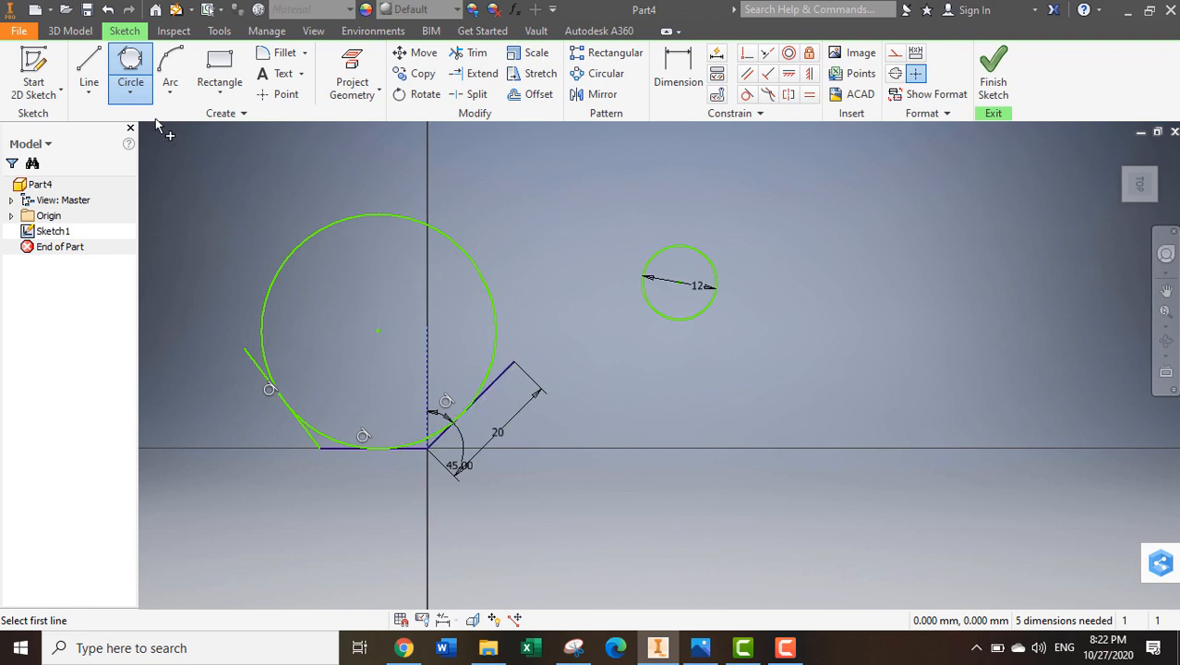
Sketch a wide, slightly tilted ellipse centred just above the 12 mm circle
left_click(131, 92)
left_click(157, 192)
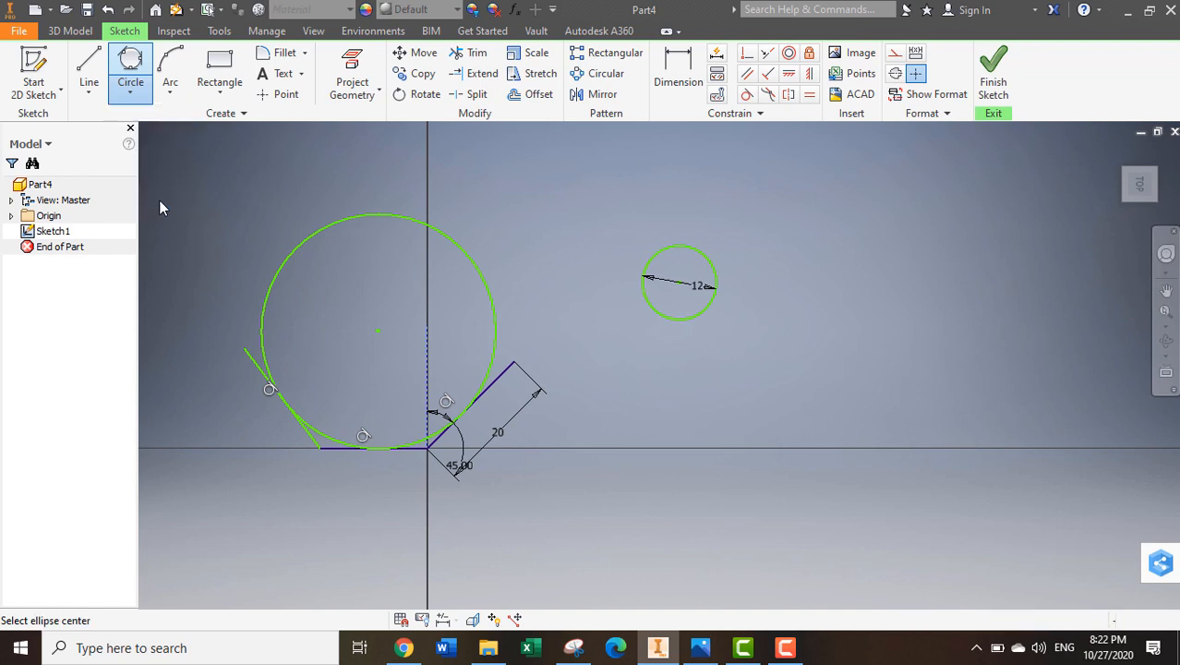
left_click(689, 182)
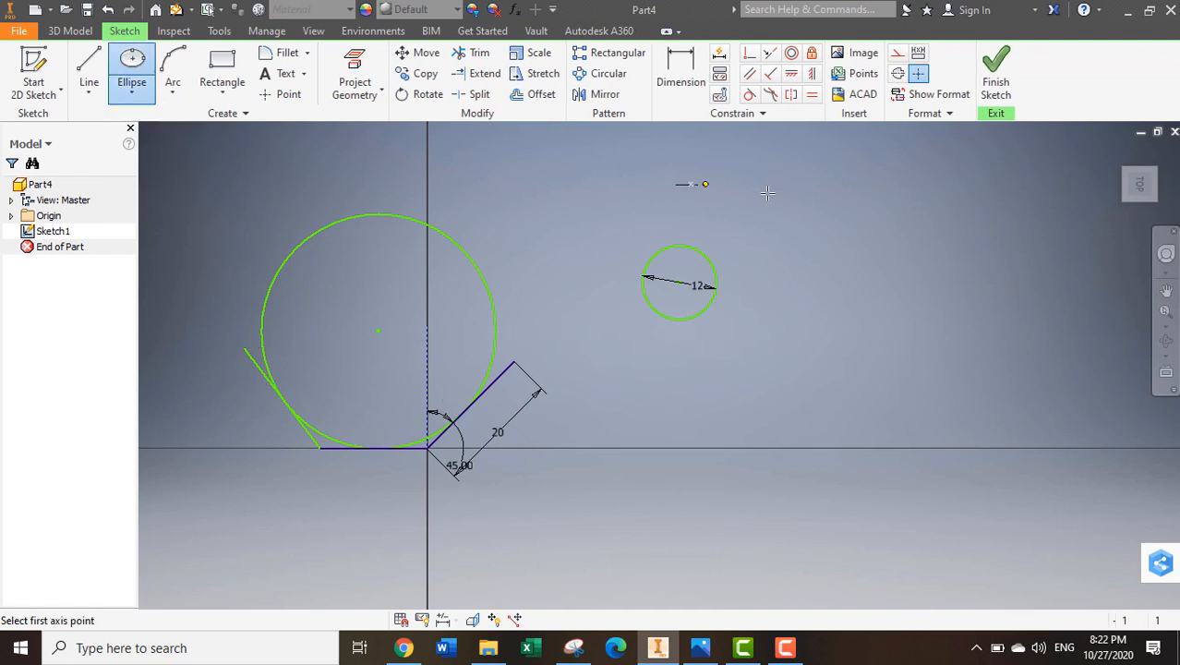
left_click(828, 192)
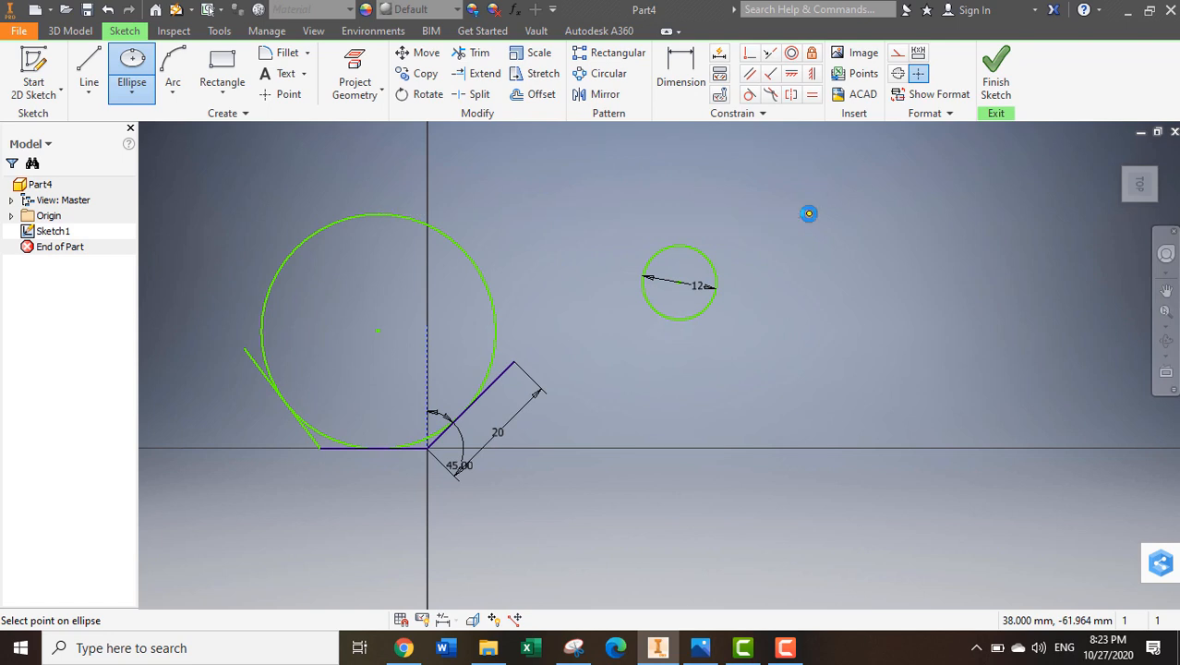
left_click(809, 212)
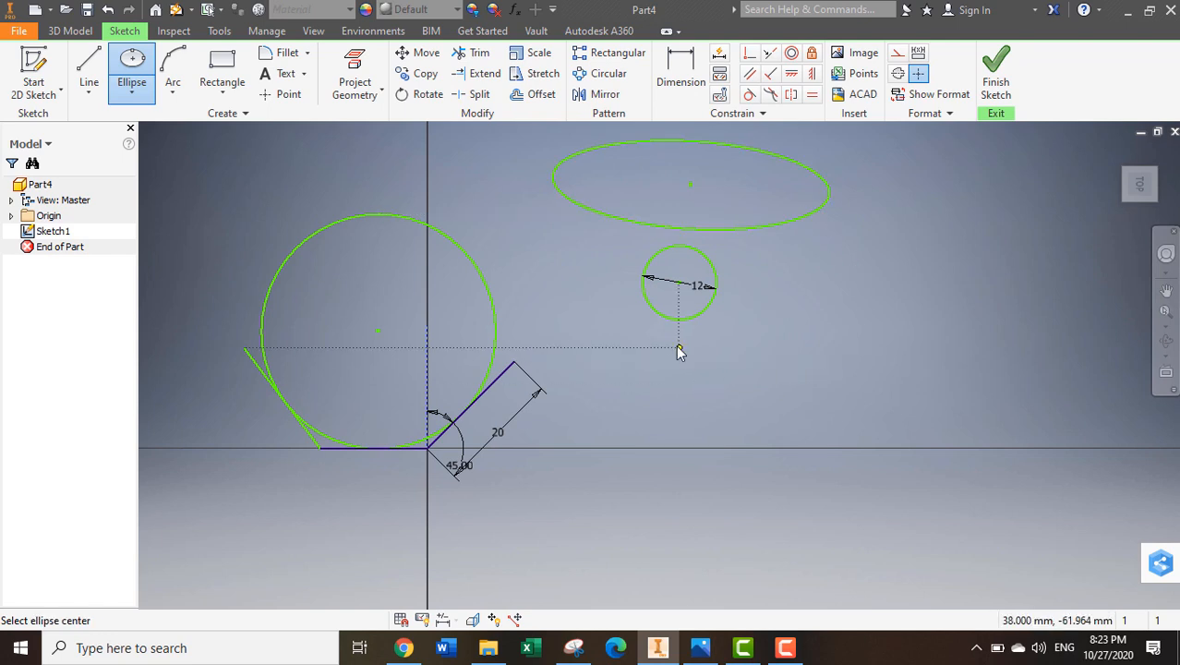
key("Escape")
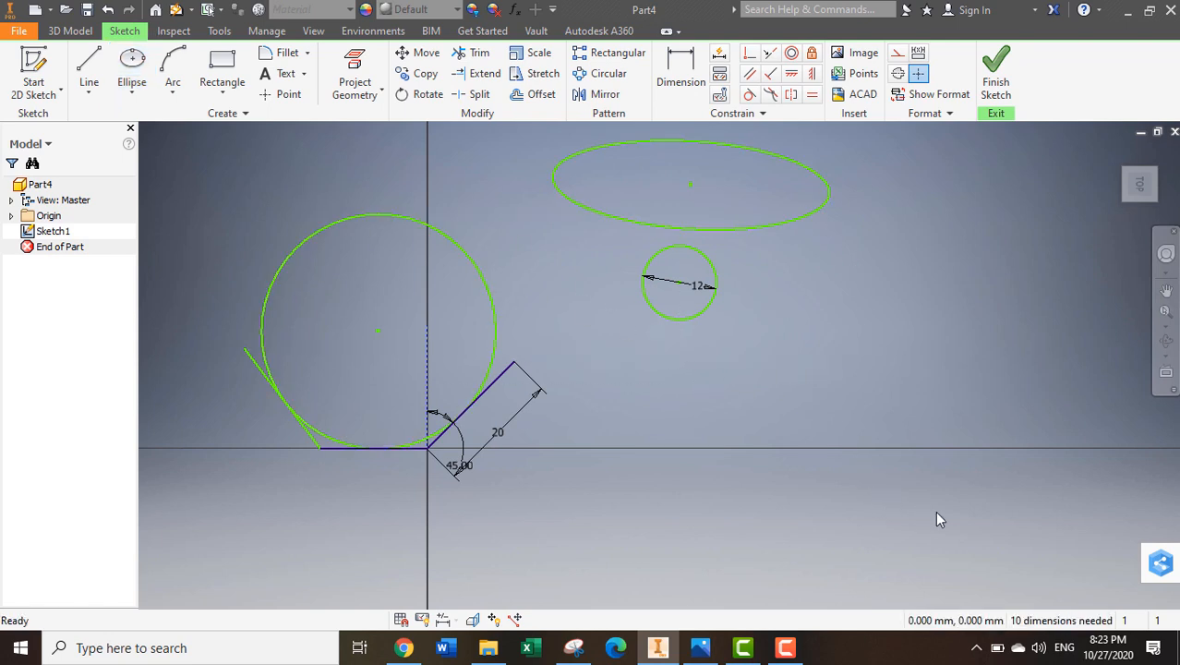
Select all the sketch geometry and delete it to clear the sketch
mouse_move(943, 519)
left_mouse_down()
mouse_move(51, 137)
mouse_move(184, 132)
left_mouse_up()
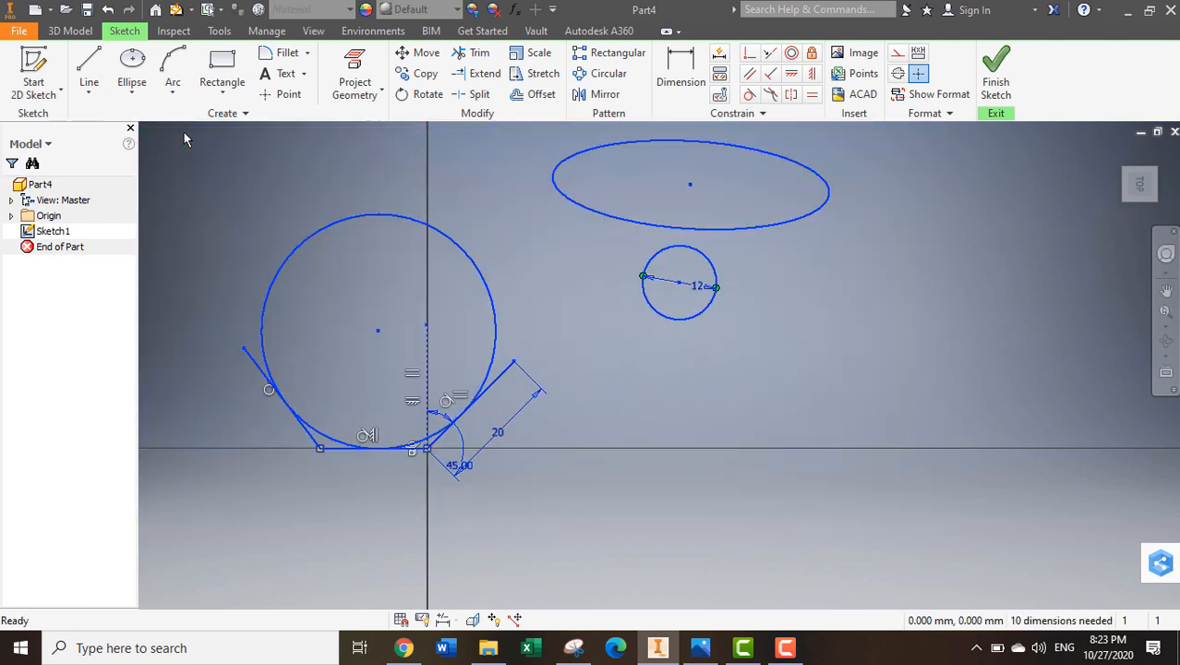
key("Delete")
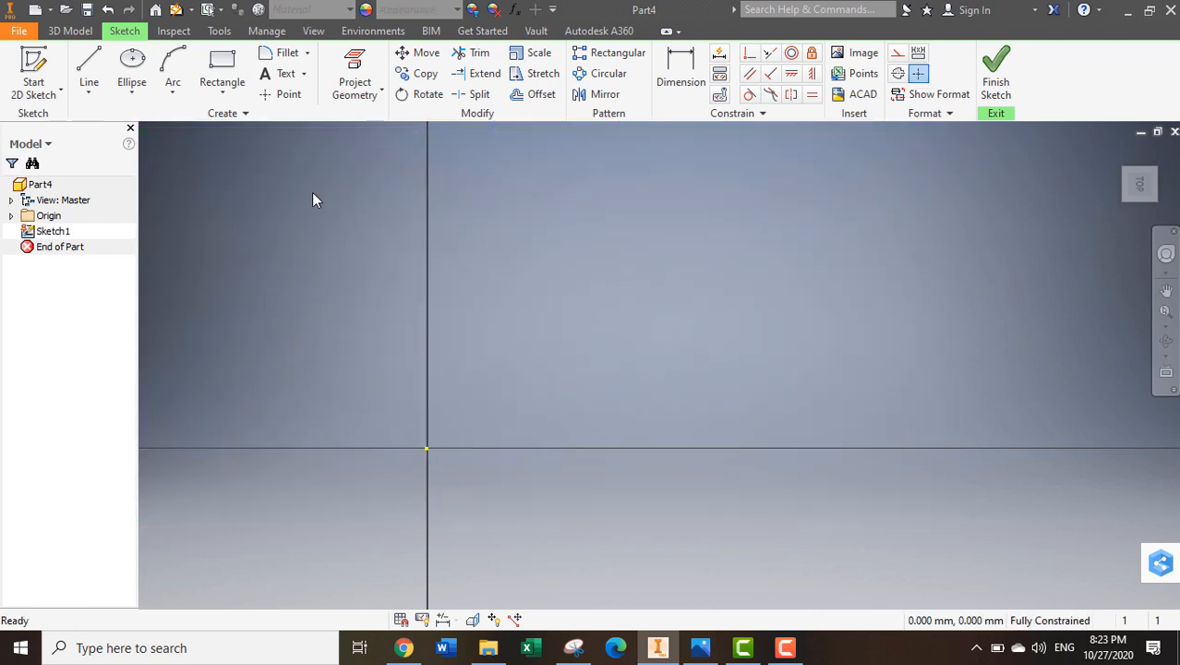
Draw a three-point arc right of the vertical axis, with endpoints about 54 mm apart and a radius of 28 mm
left_click(171, 90)
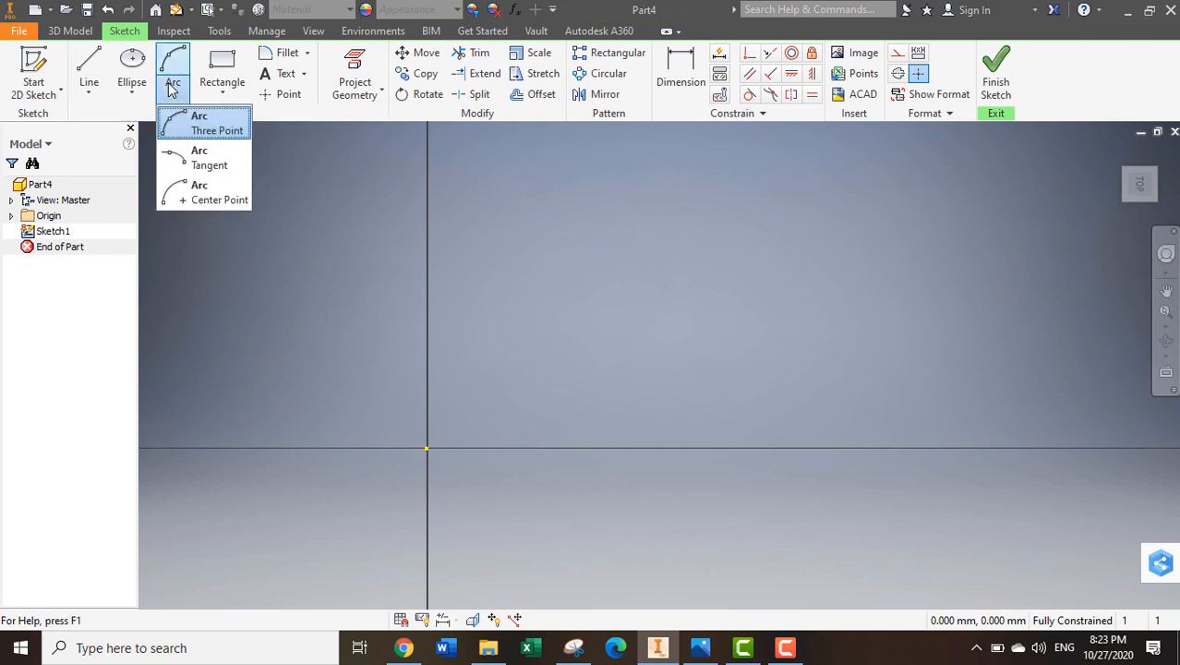
left_click(204, 135)
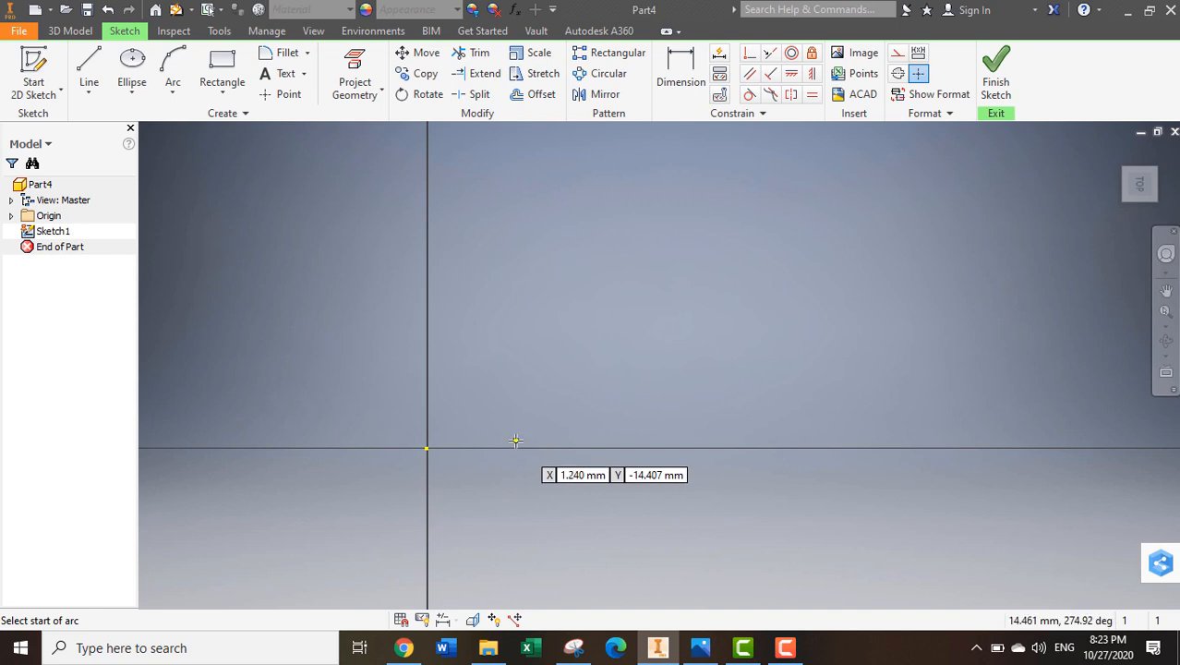
left_click(507, 379)
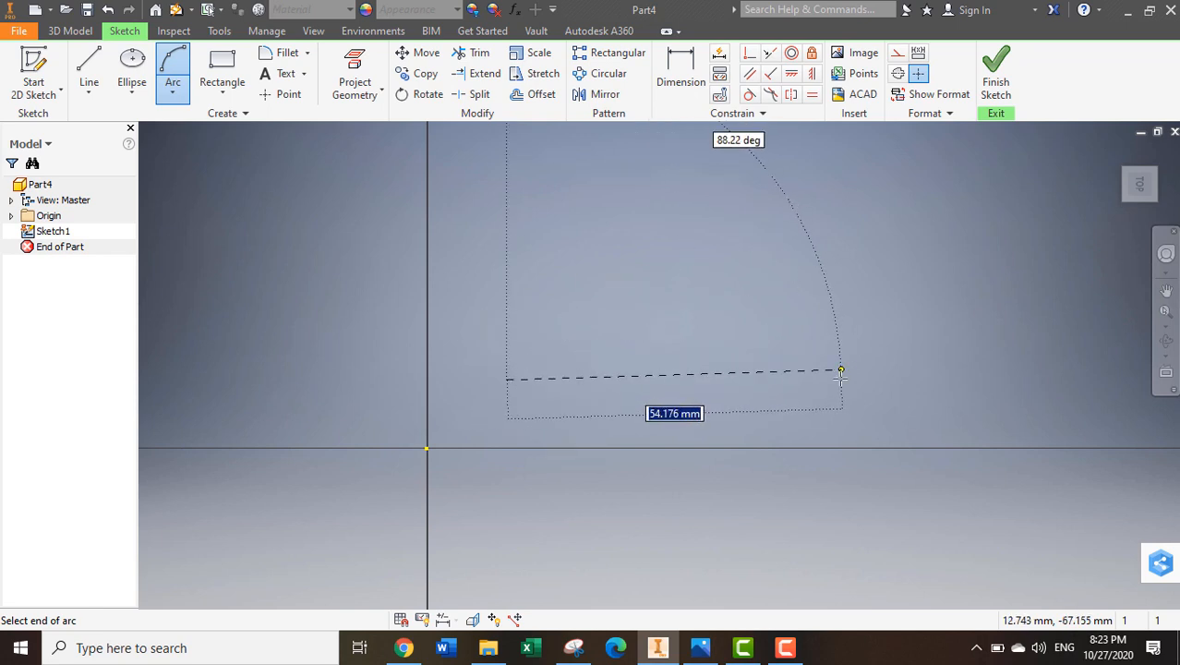
left_click(841, 378)
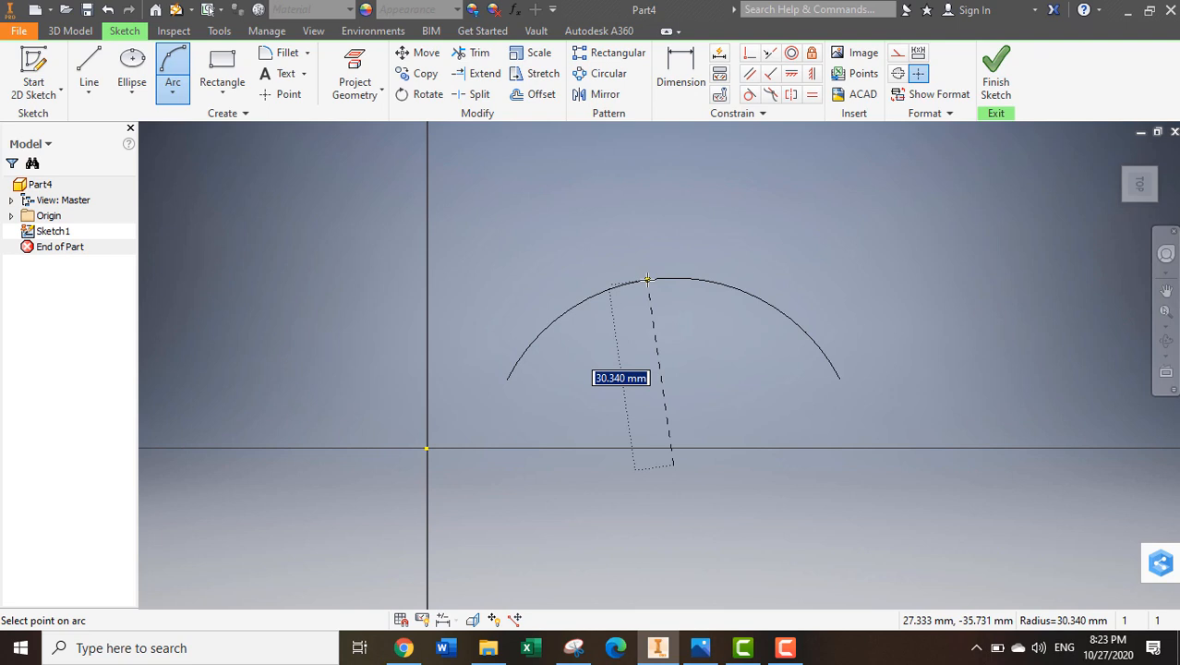
type("28")
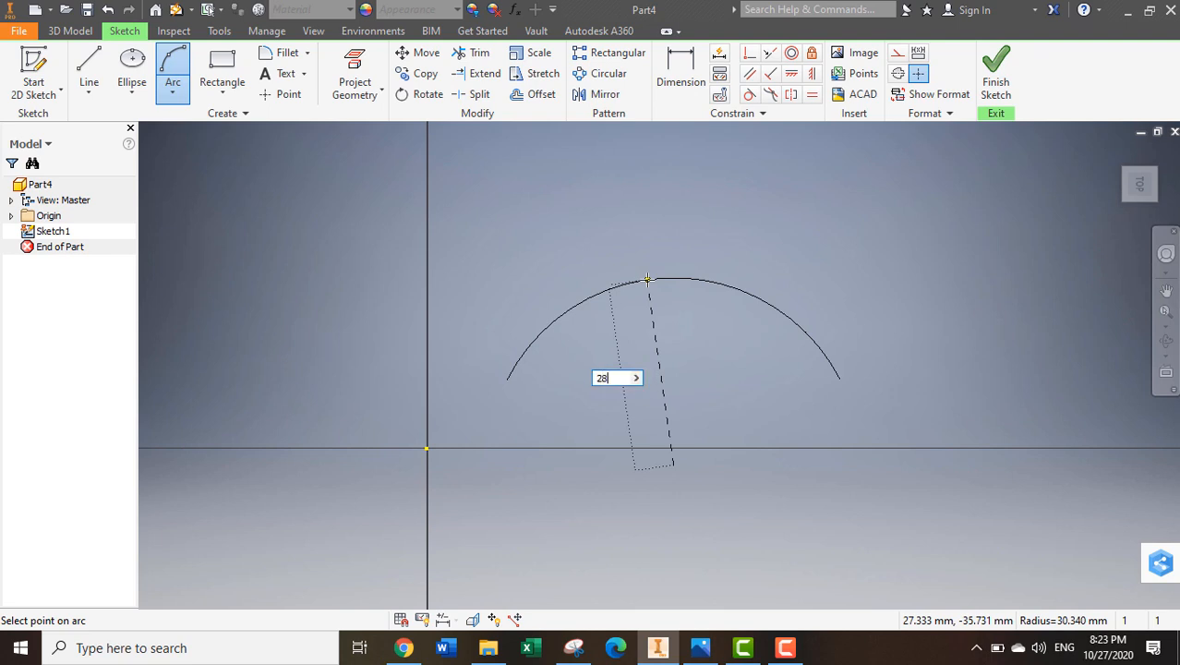
key("Return")
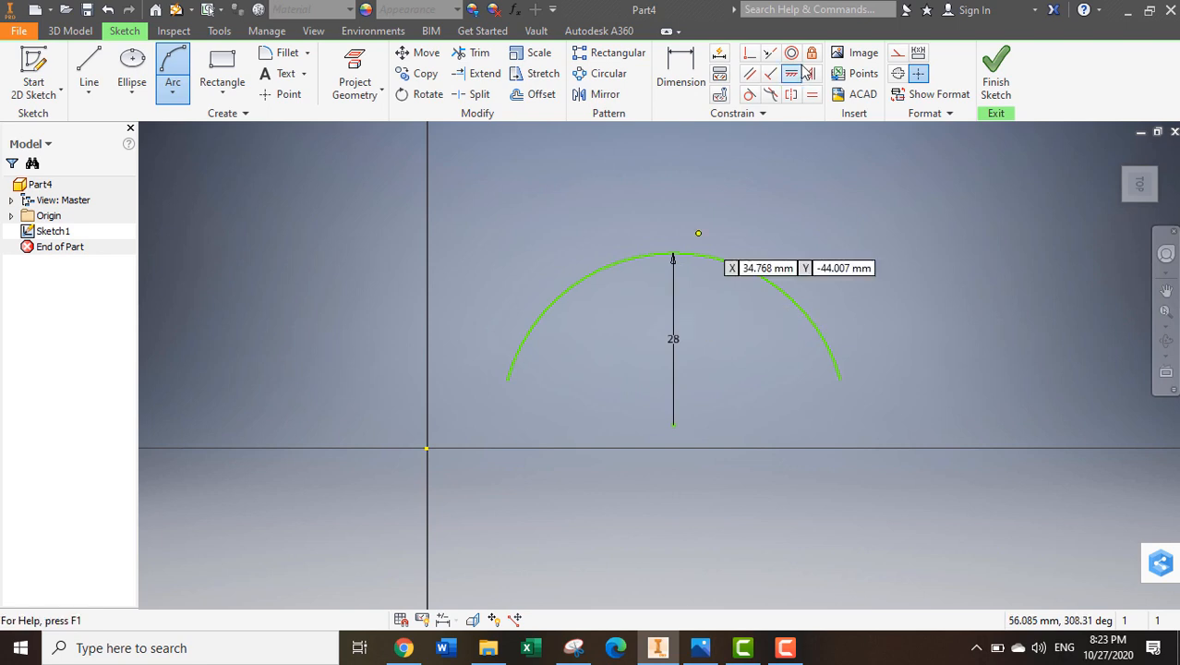
key("Escape")
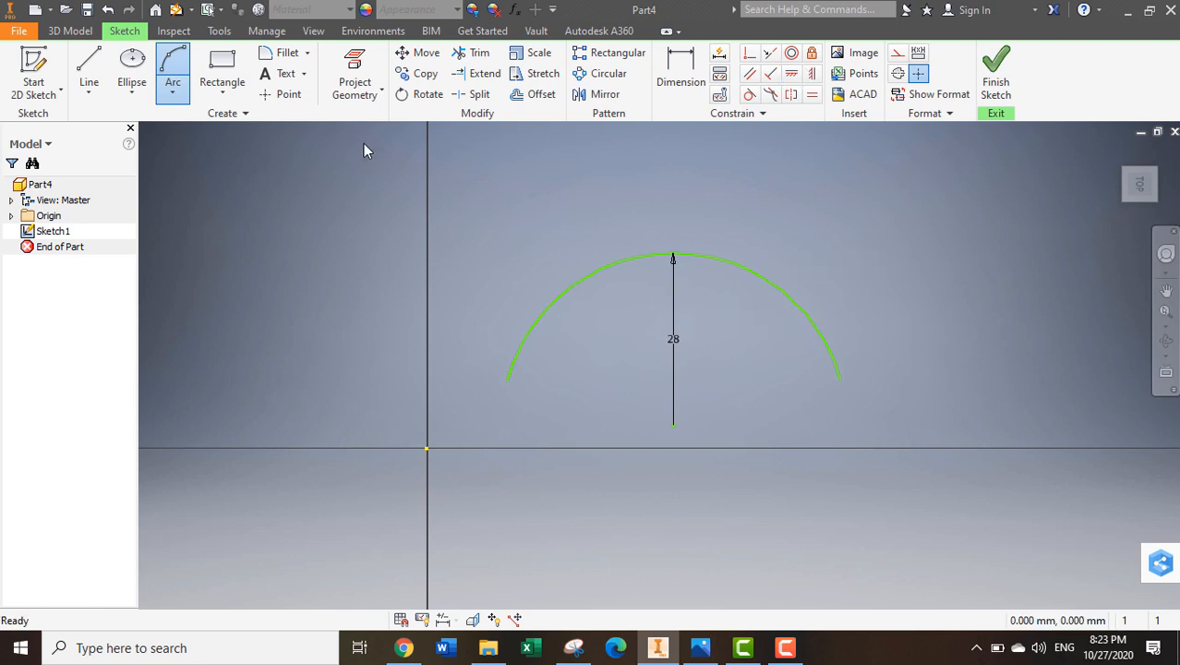
Sketch a two-point rectangle about 17 mm wide and 9 mm high in the area above and left of the origin
left_click(160, 98)
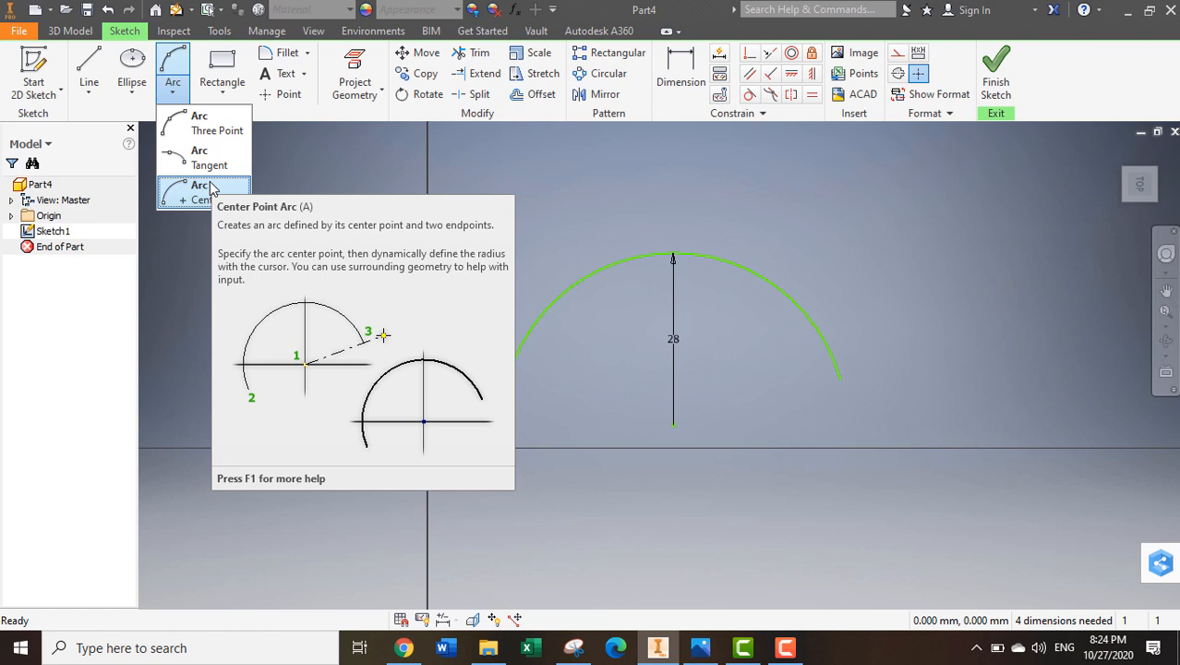
left_click(211, 94)
left_click(212, 95)
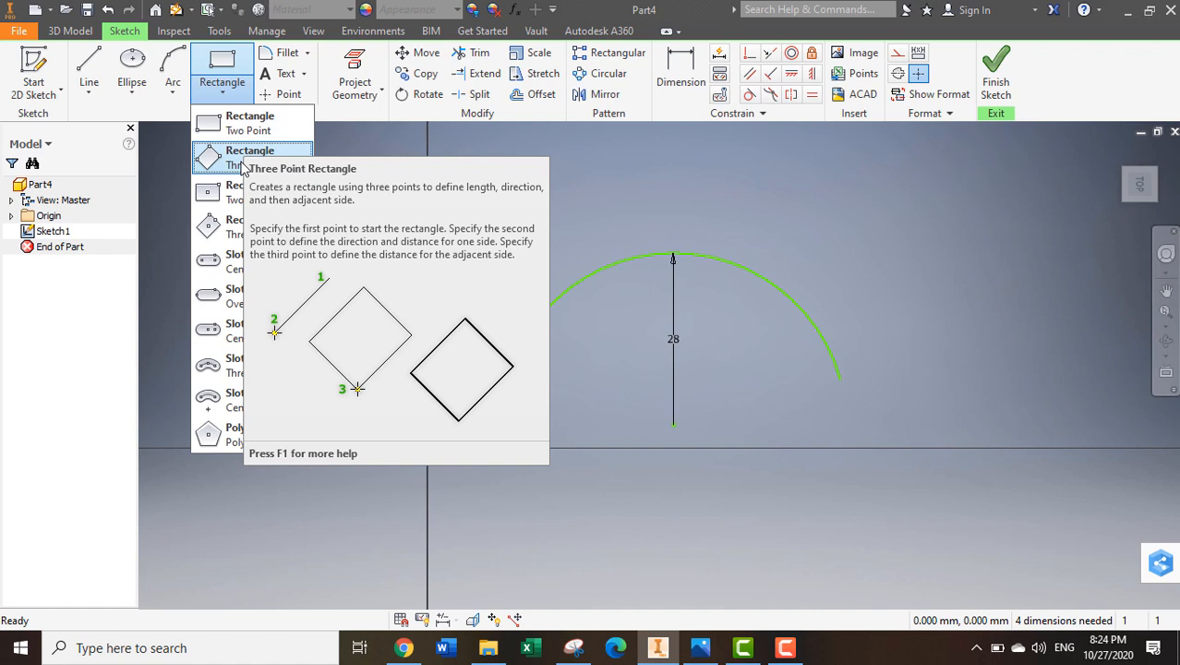
left_click(248, 123)
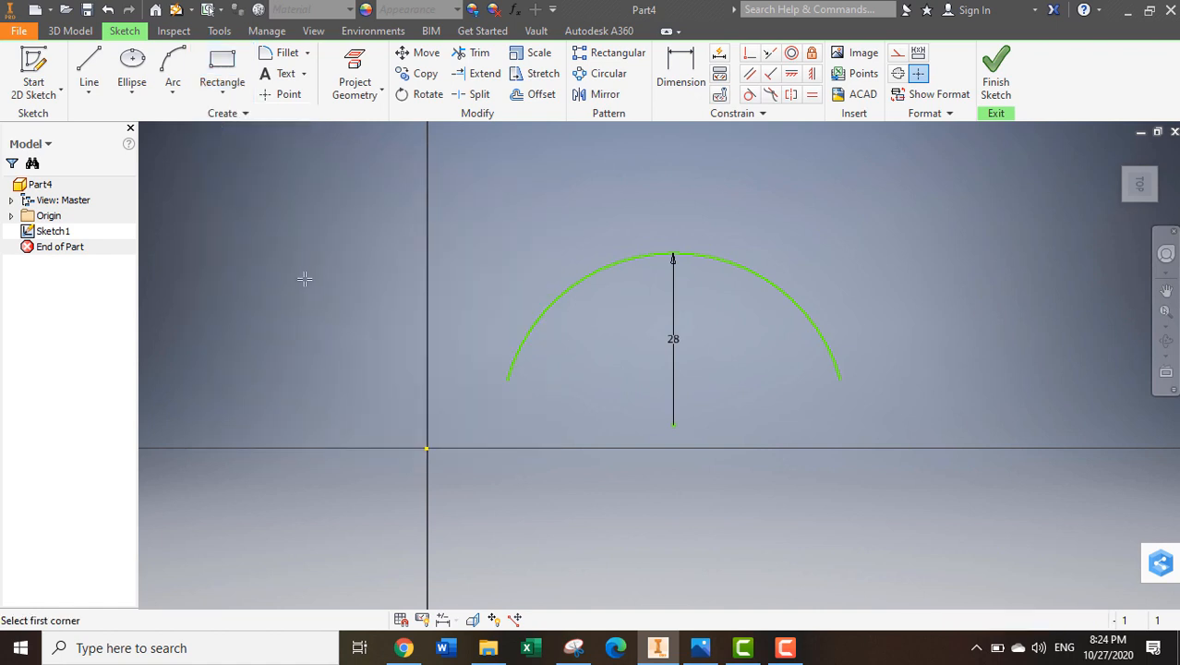
left_click(220, 217)
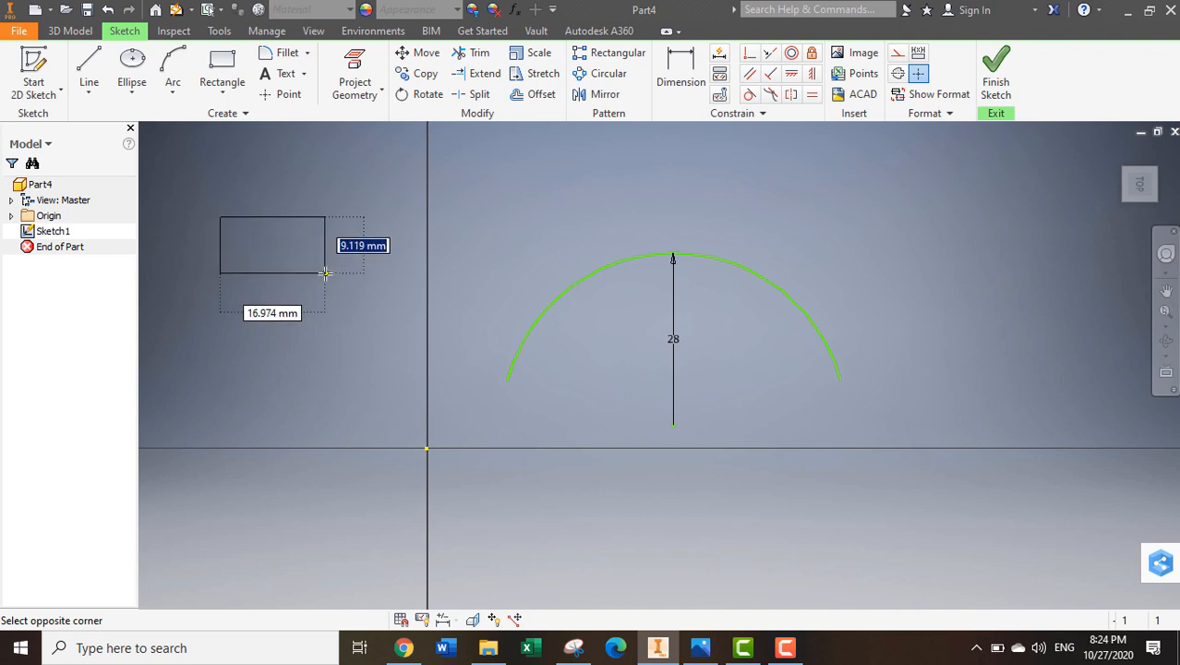
left_click(325, 273)
Sketch a two-point center rectangle centred on the origin, about 26 mm wide and 26 mm high
left_click(228, 85)
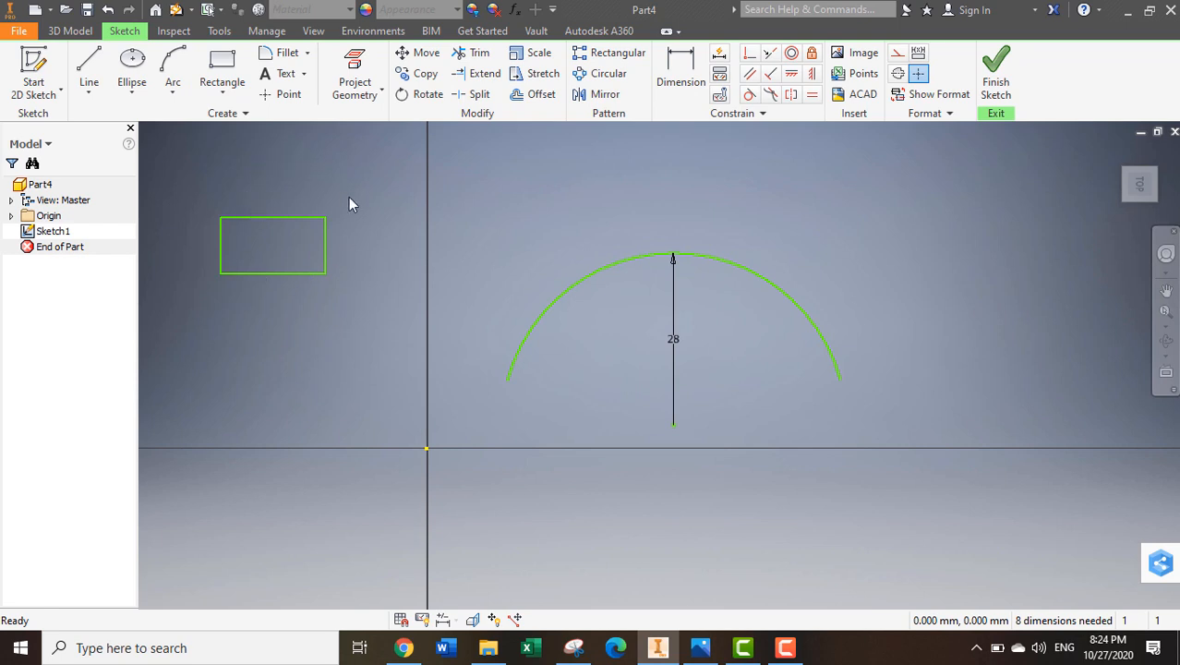
left_click(231, 90)
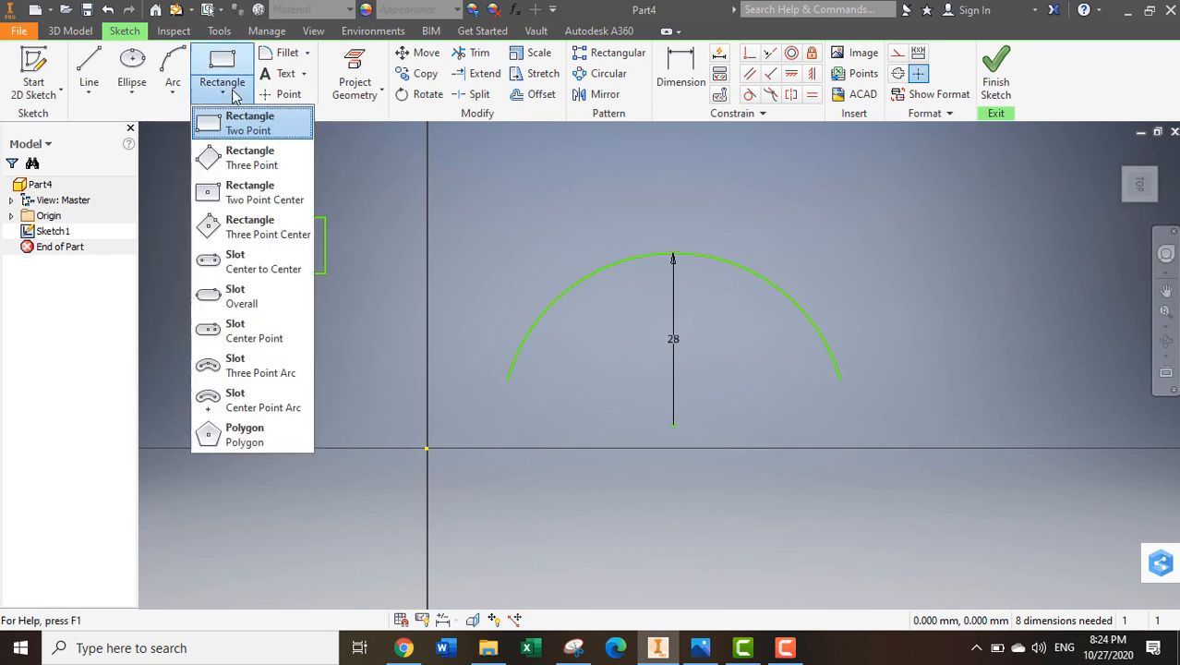
left_click(249, 192)
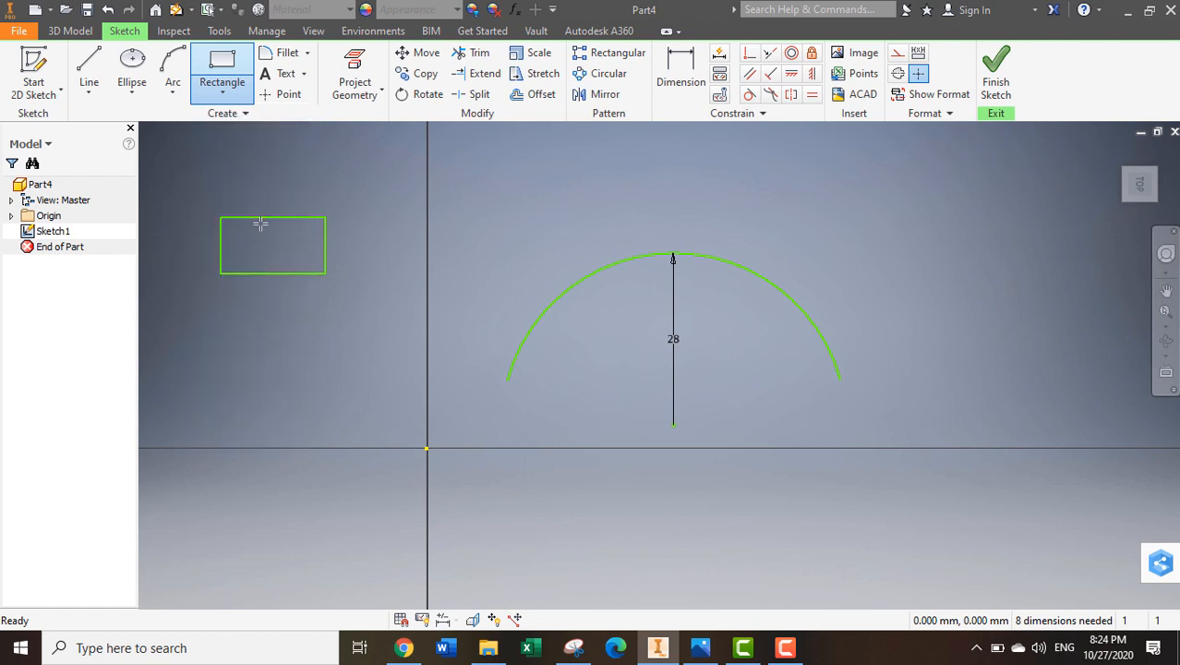
left_click(426, 448)
left_click(346, 369)
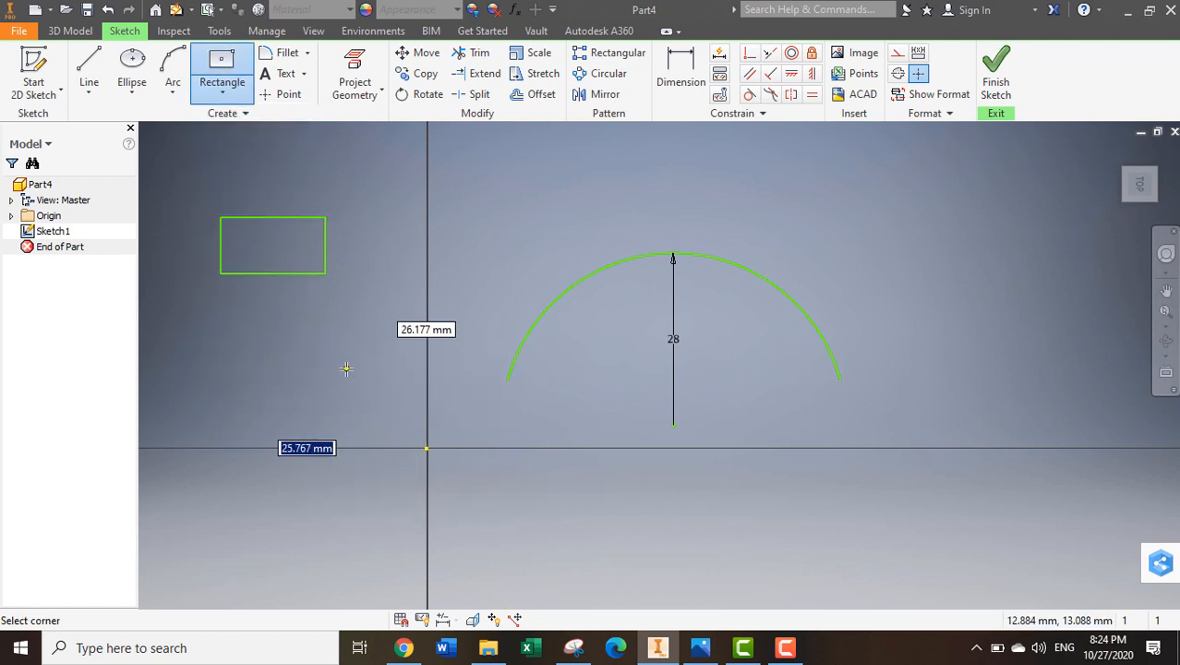
key("Escape")
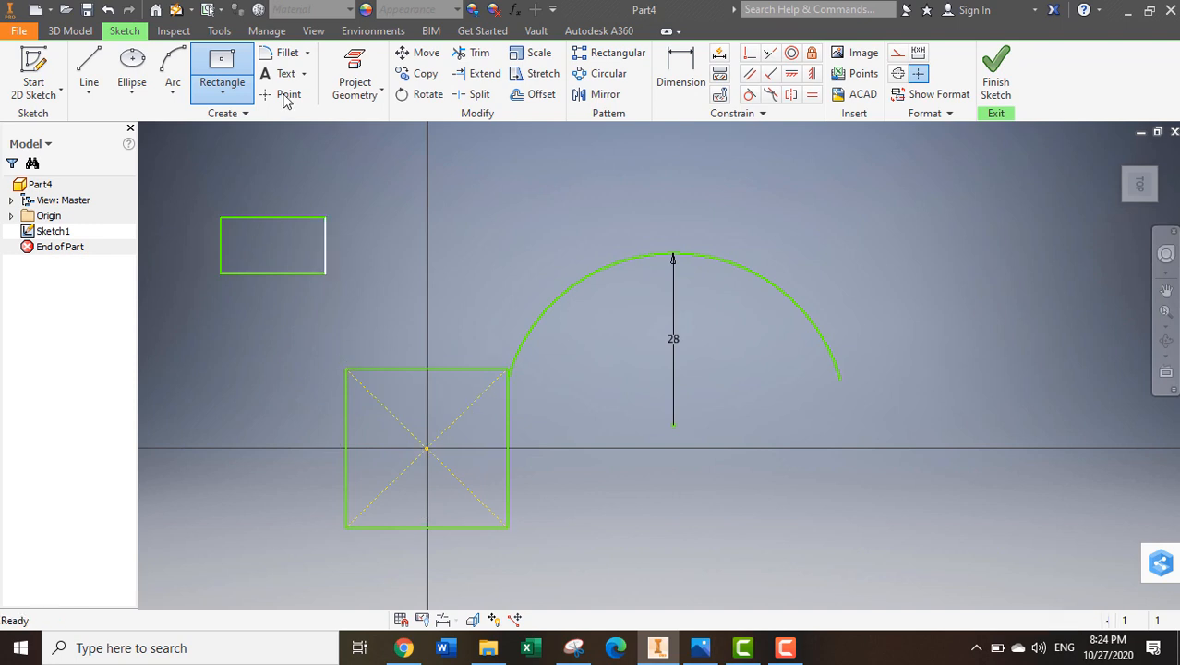
Sketch a slightly tilted three-point rectangle between the vertical axis and the arc's crest, with its first side about 19 mm long
left_click(222, 91)
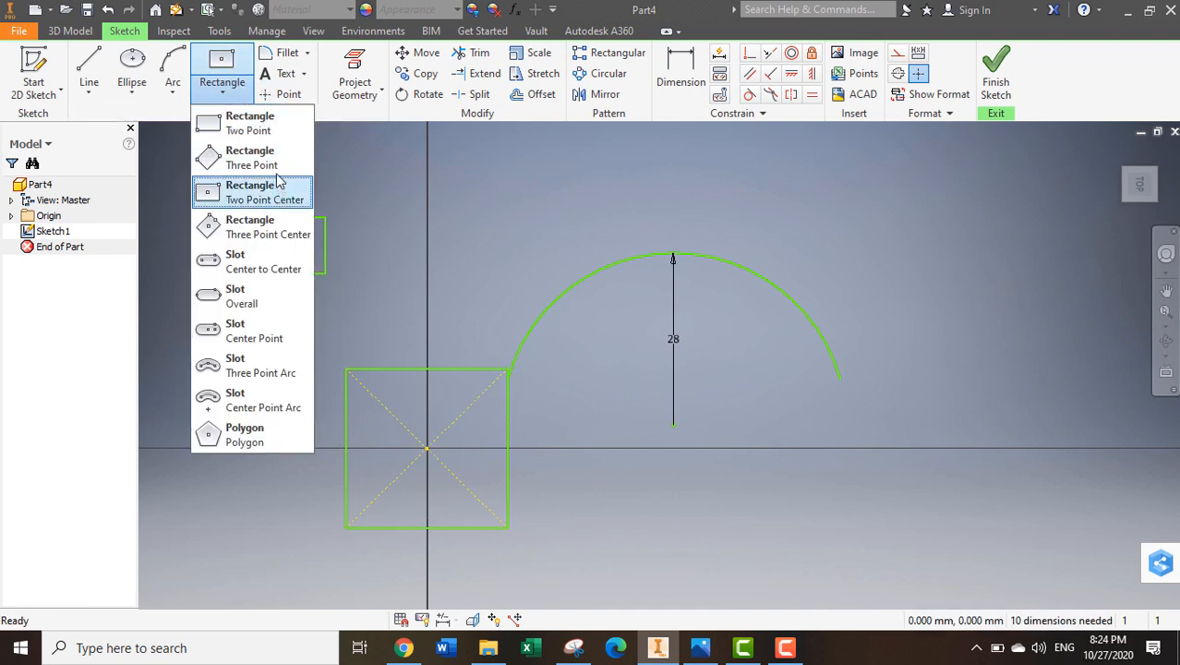
left_click(267, 162)
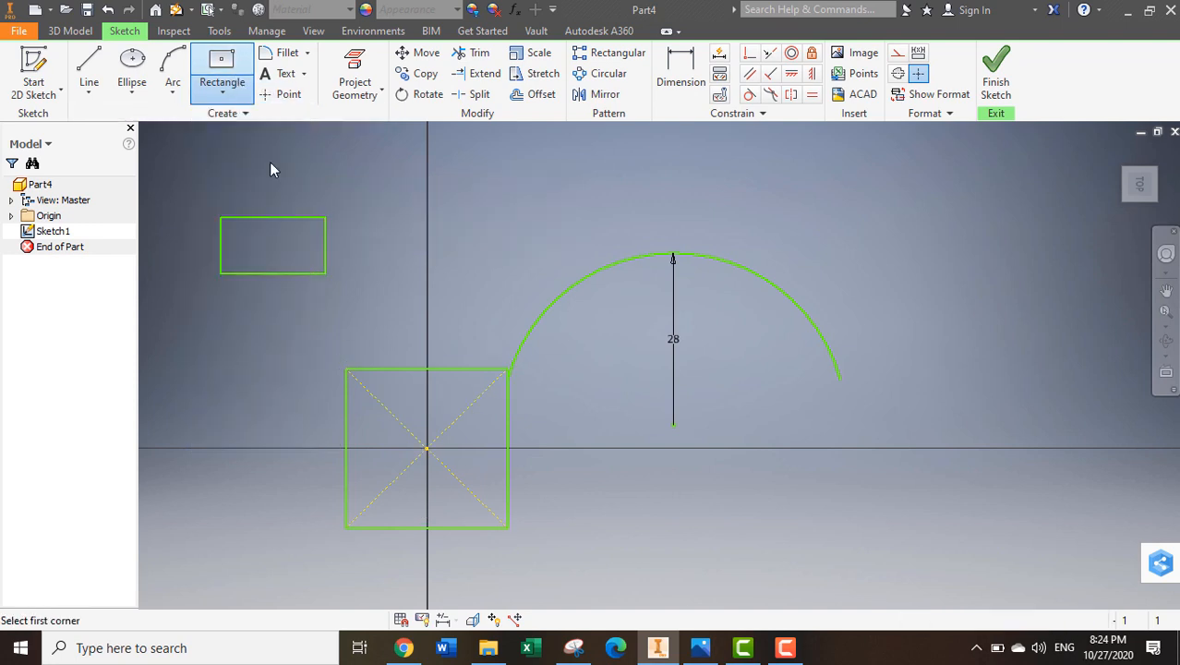
left_click(473, 182)
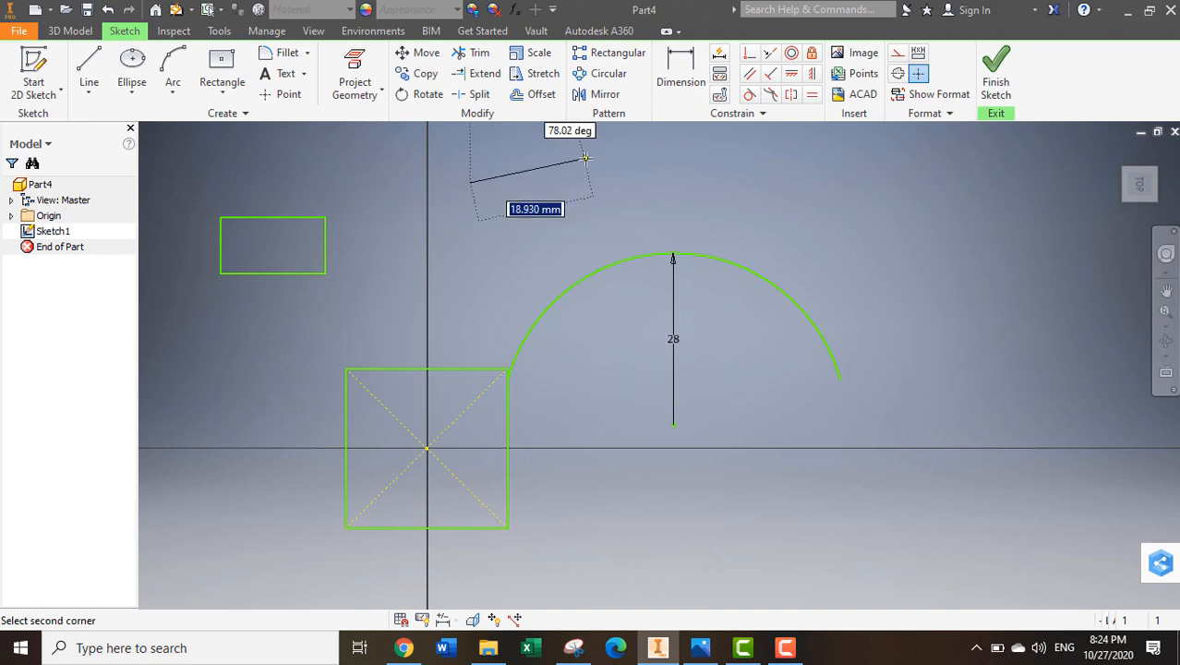
left_click(586, 159)
left_click(586, 260)
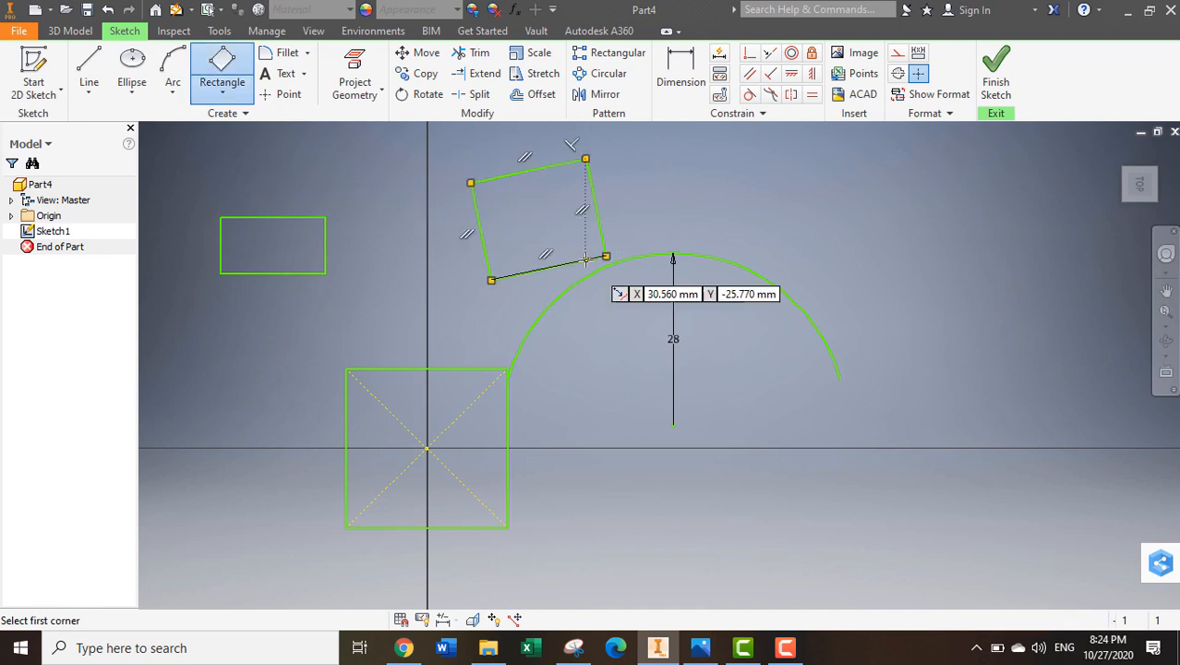
Sketch a horizontal center-to-center slot about 11 mm wide, above and right of the 28 mm arc
left_click(222, 93)
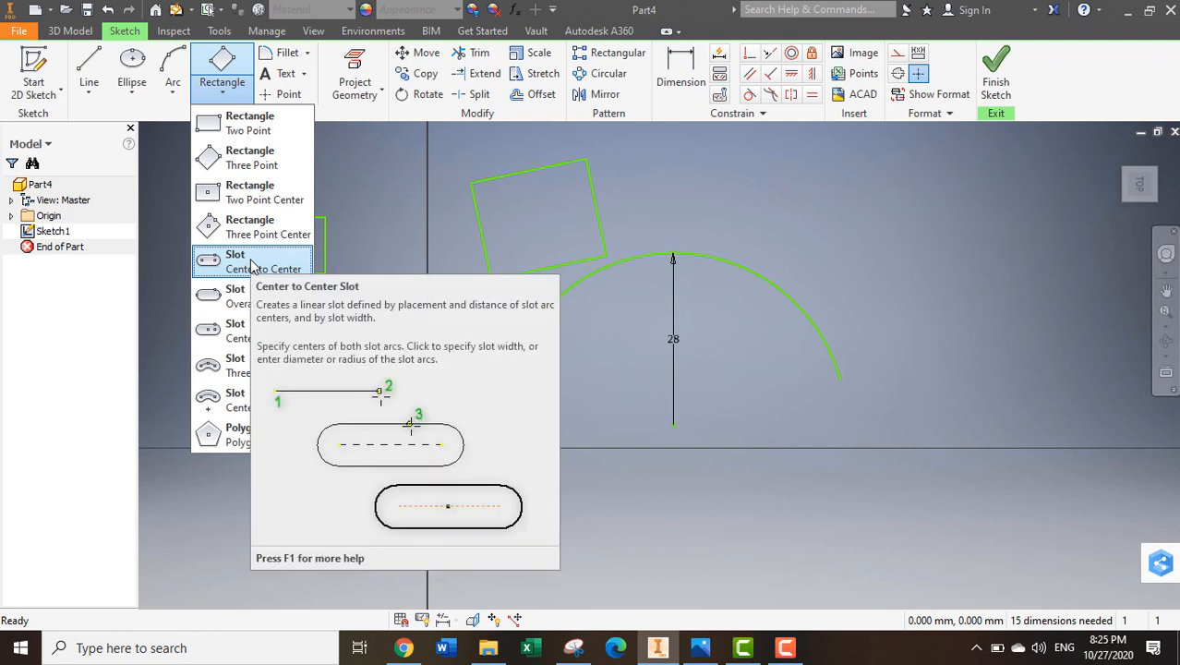
left_click(251, 266)
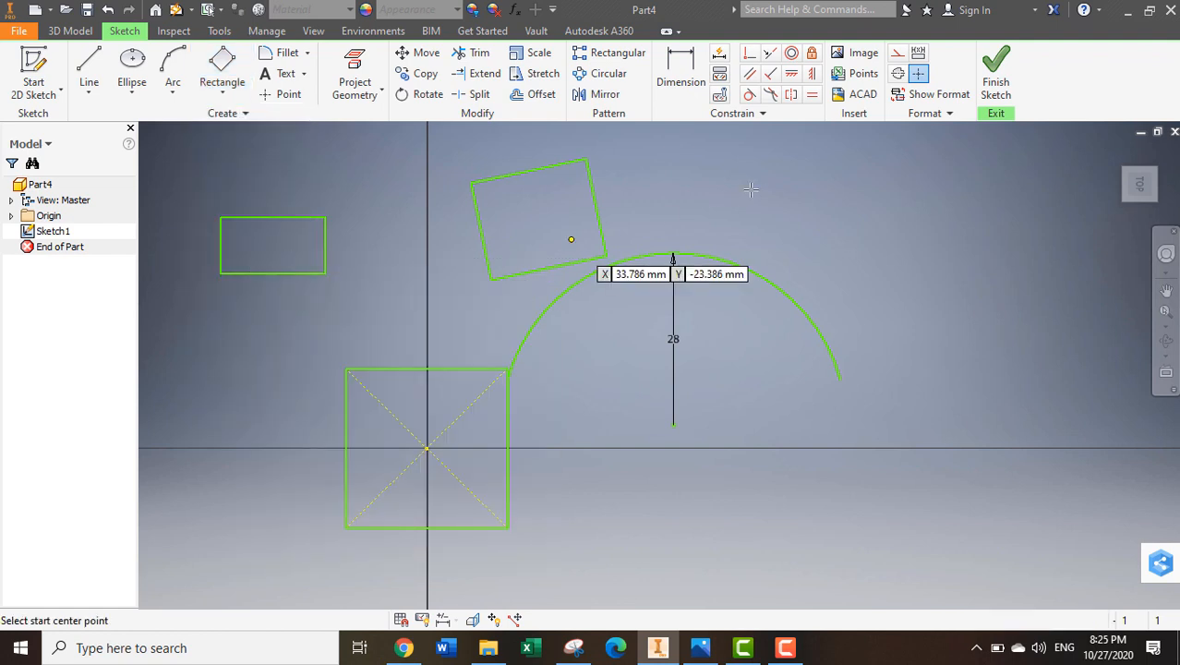
left_click(789, 179)
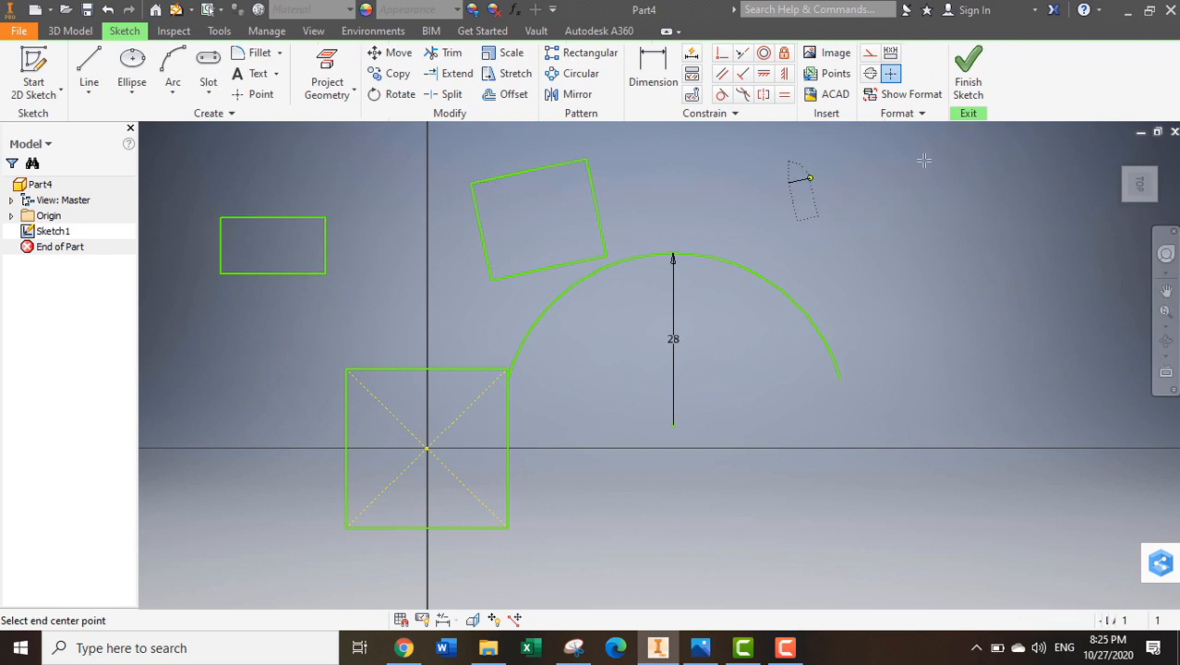
left_click(1008, 177)
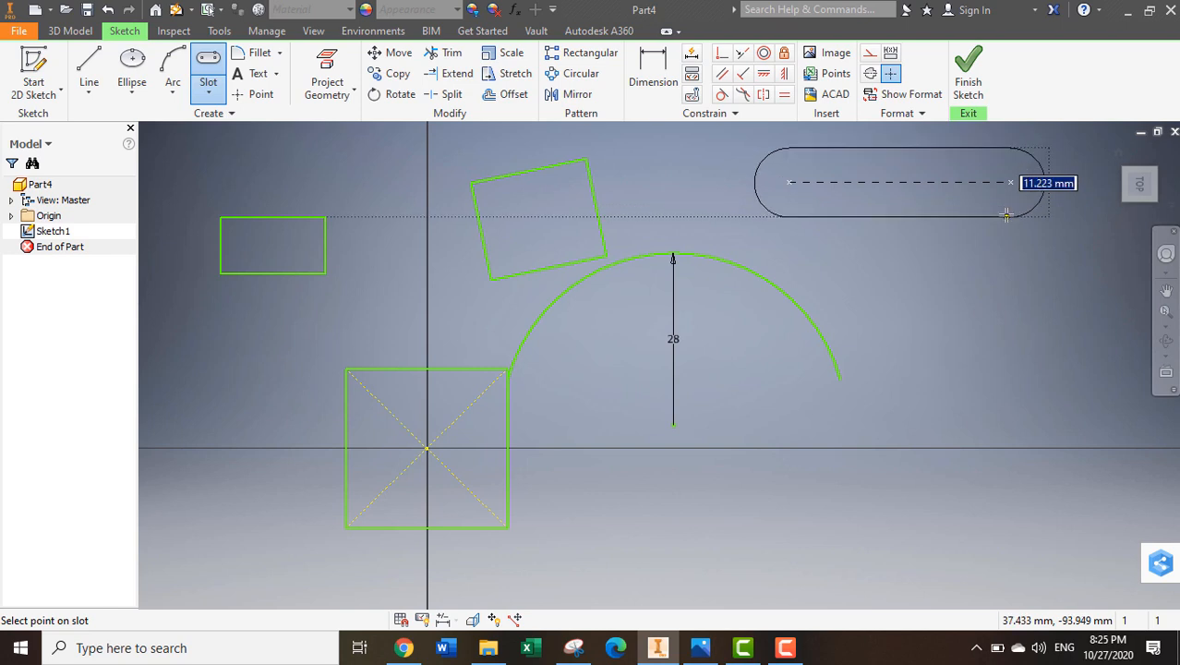
left_click(1006, 214)
middle_click_drag(954, 272, 803, 277)
scroll(803, 277, "down", 1)
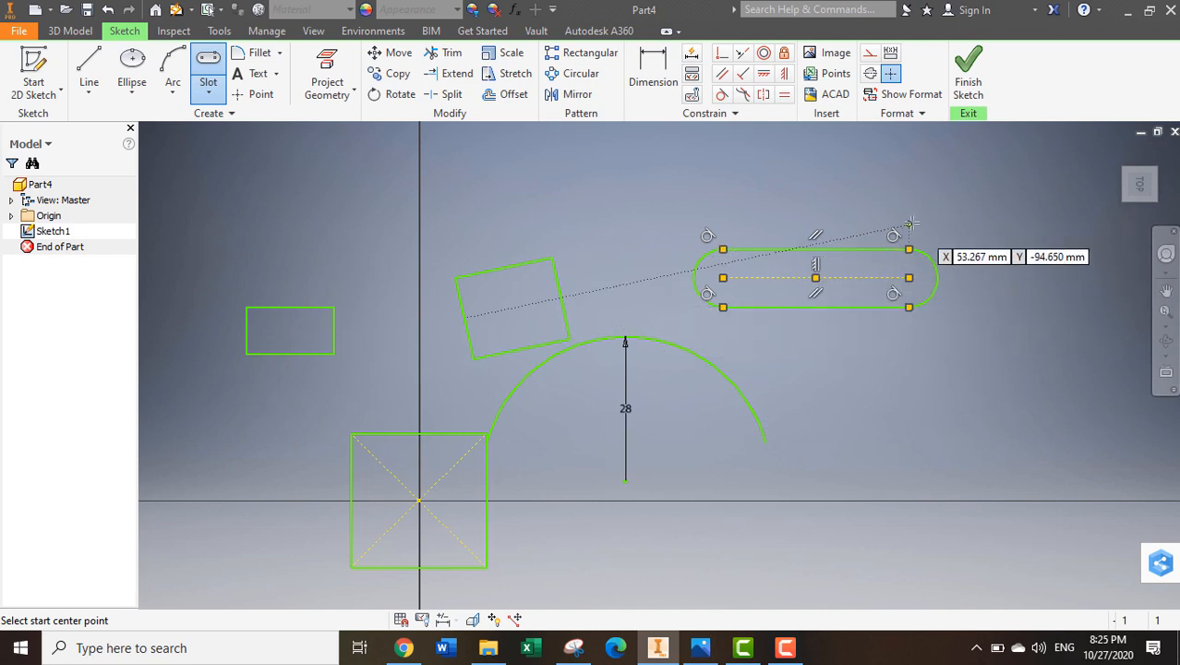
key("Escape")
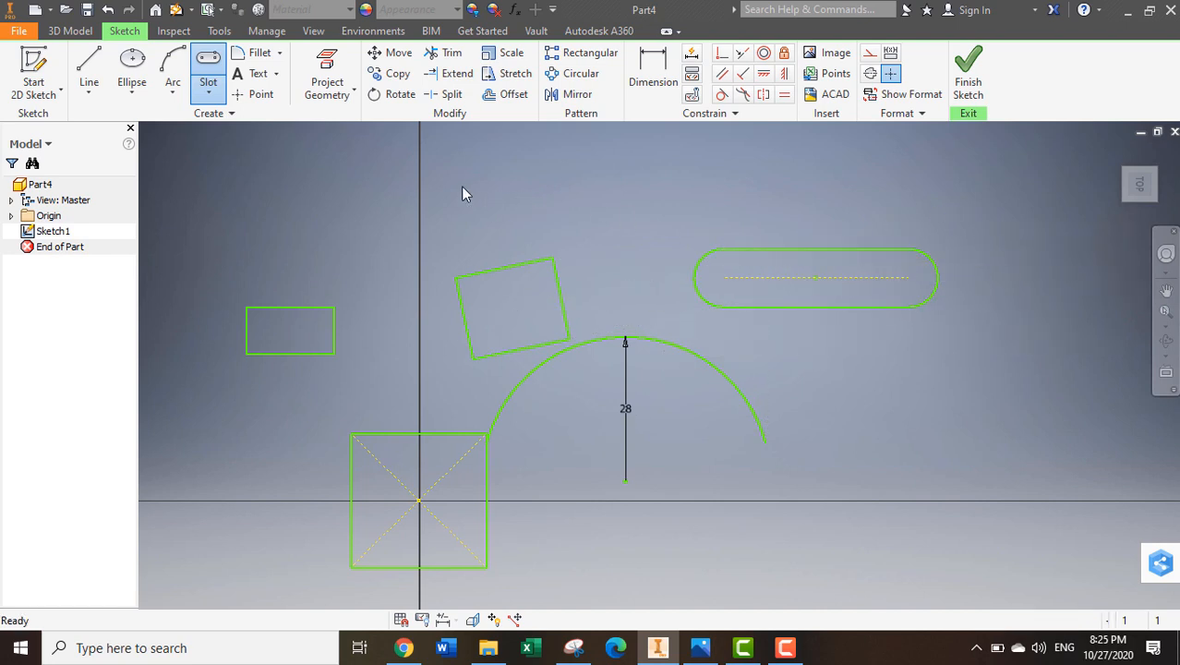
Sketch a three-point arc slot above the two rectangles, with a center arc radius of about 23 mm and a width of about 10 mm
left_click(209, 95)
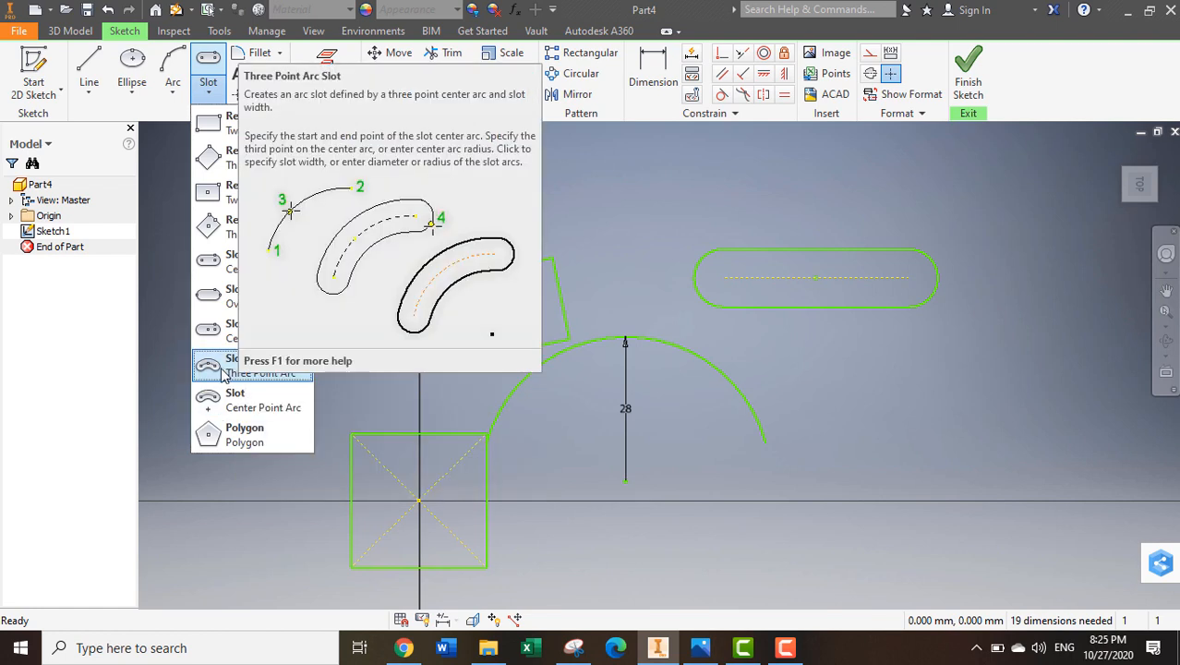
left_click(227, 368)
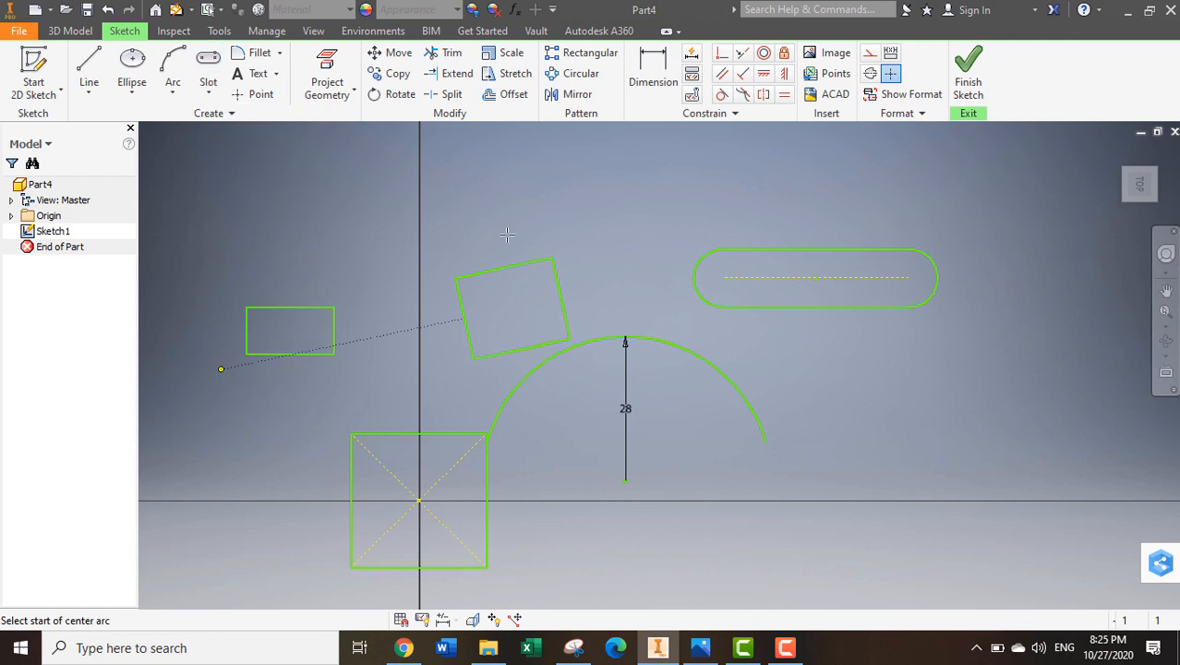
left_click(254, 220)
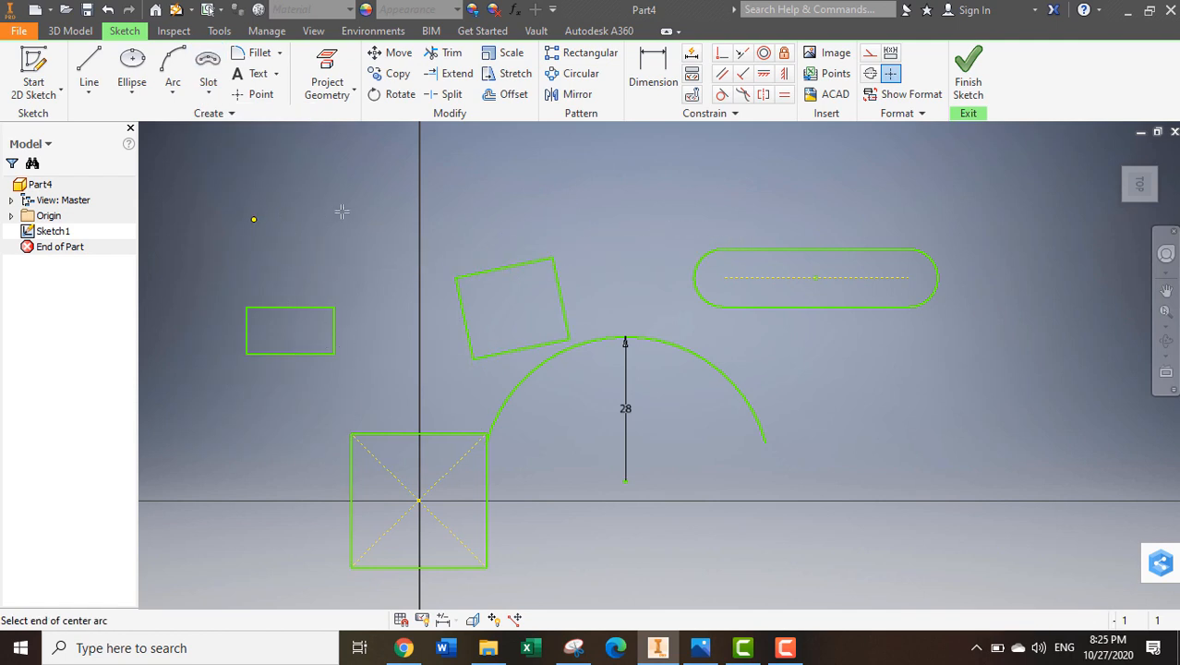
left_click(466, 222)
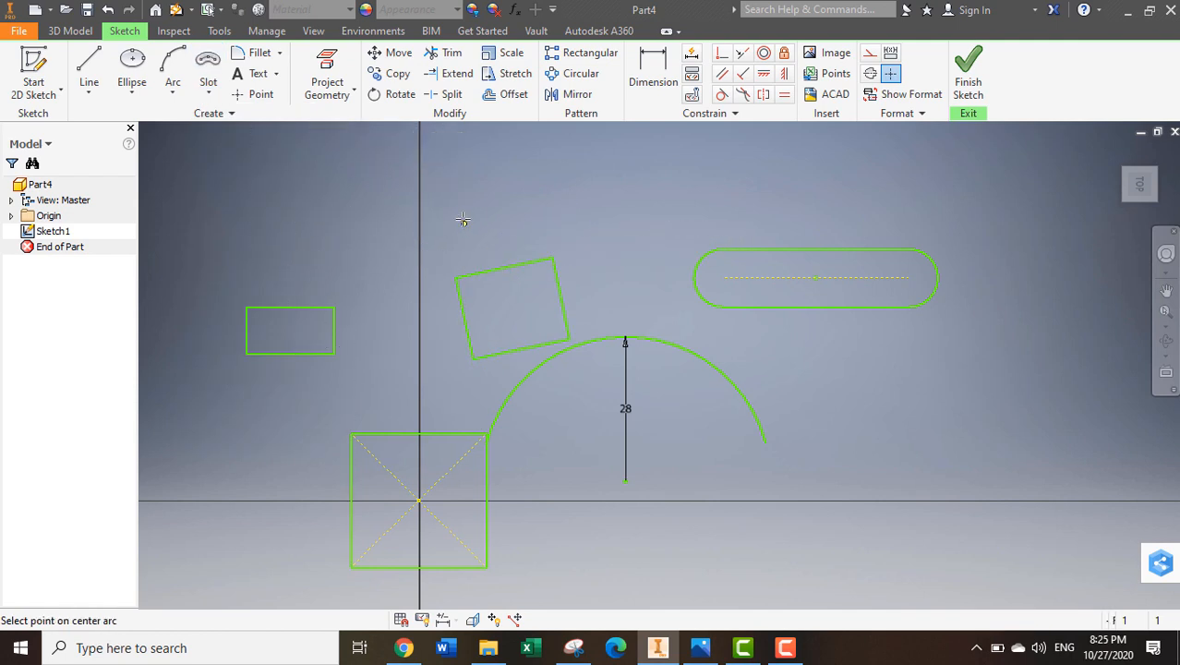
left_click(361, 159)
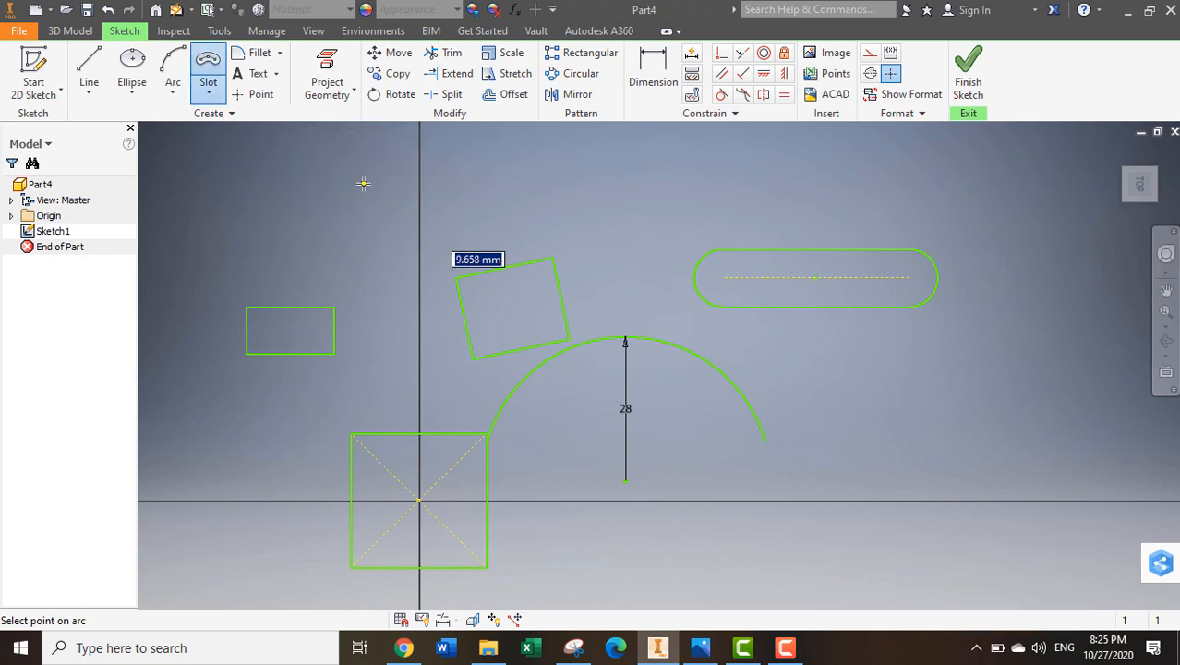
left_click(363, 184)
key("Escape")
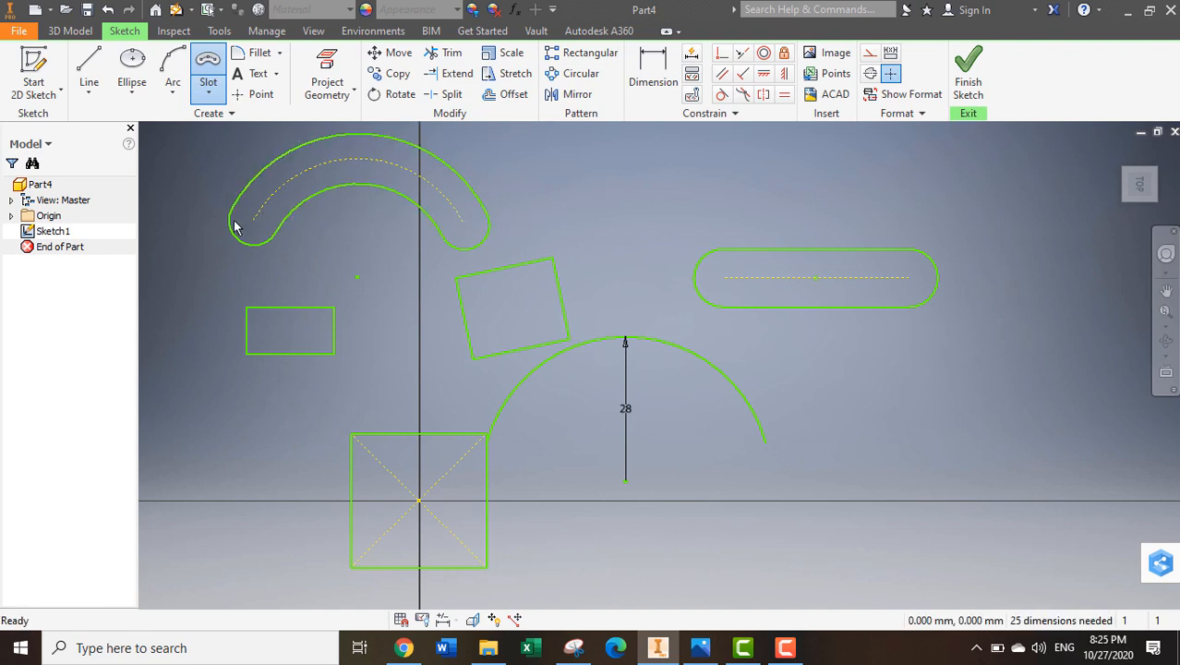
Dimension the center arc radius of the curved slot and set it to 12 mm
left_click(653, 74)
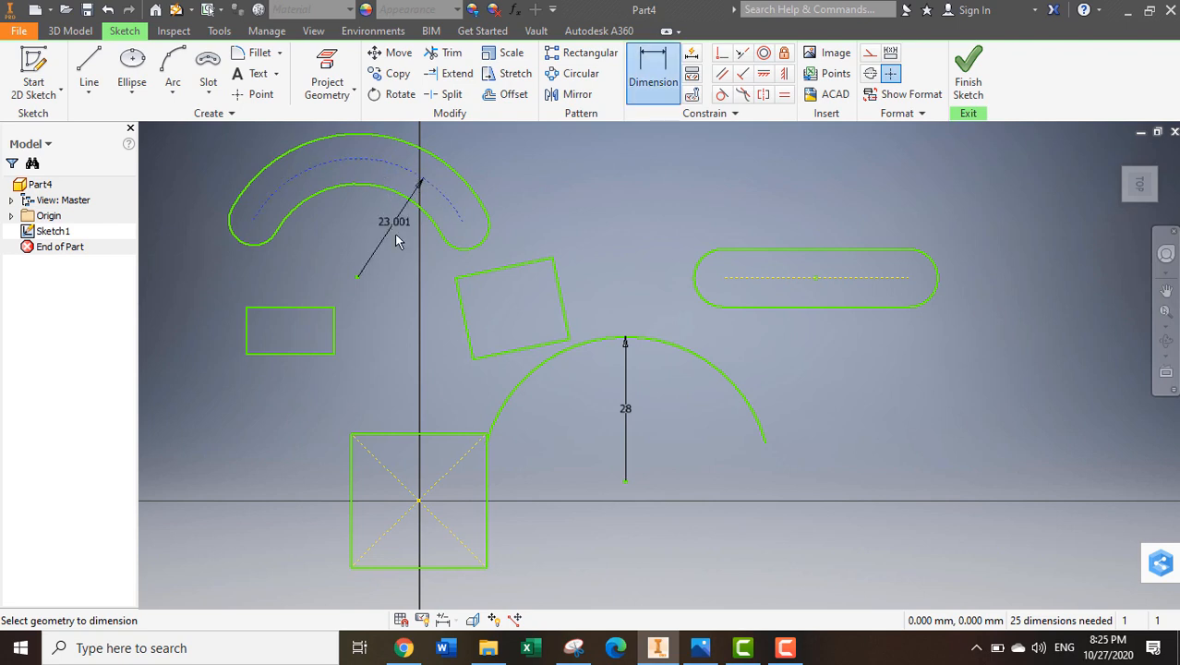
left_click(396, 257)
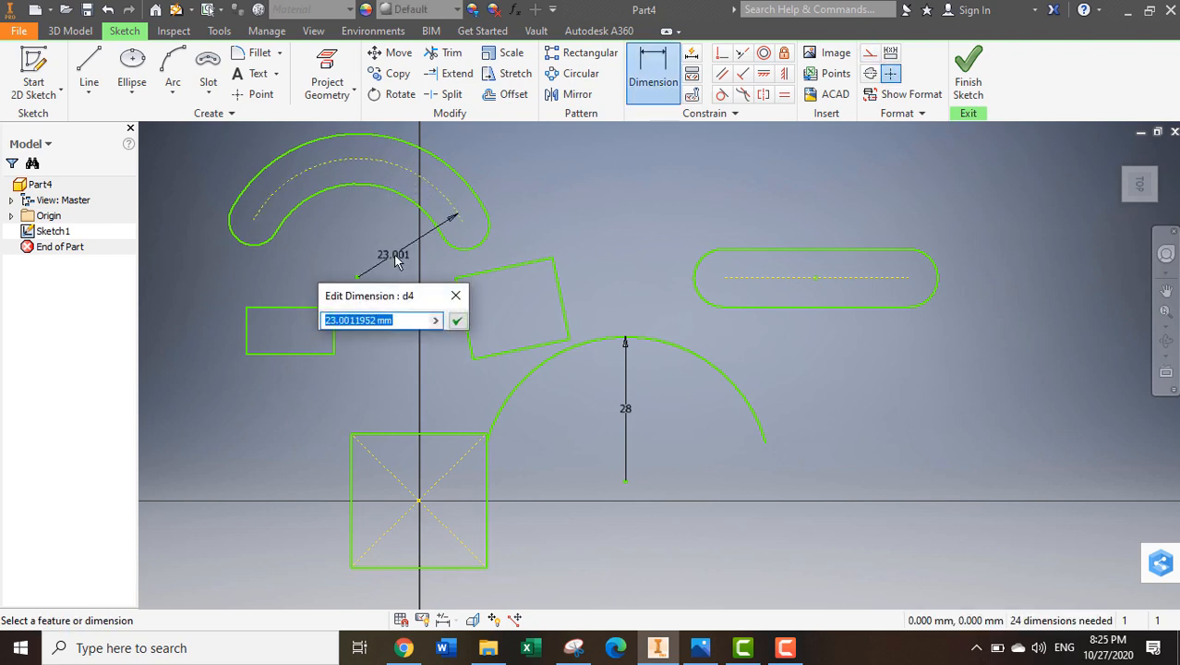
type("12")
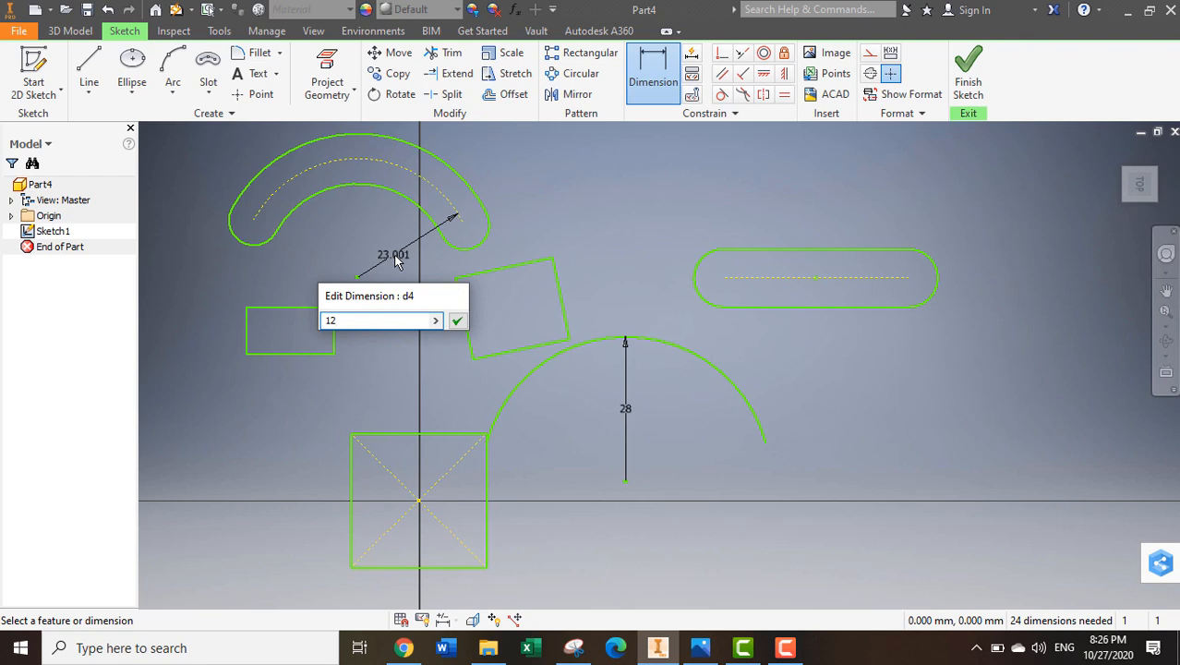
key("Return")
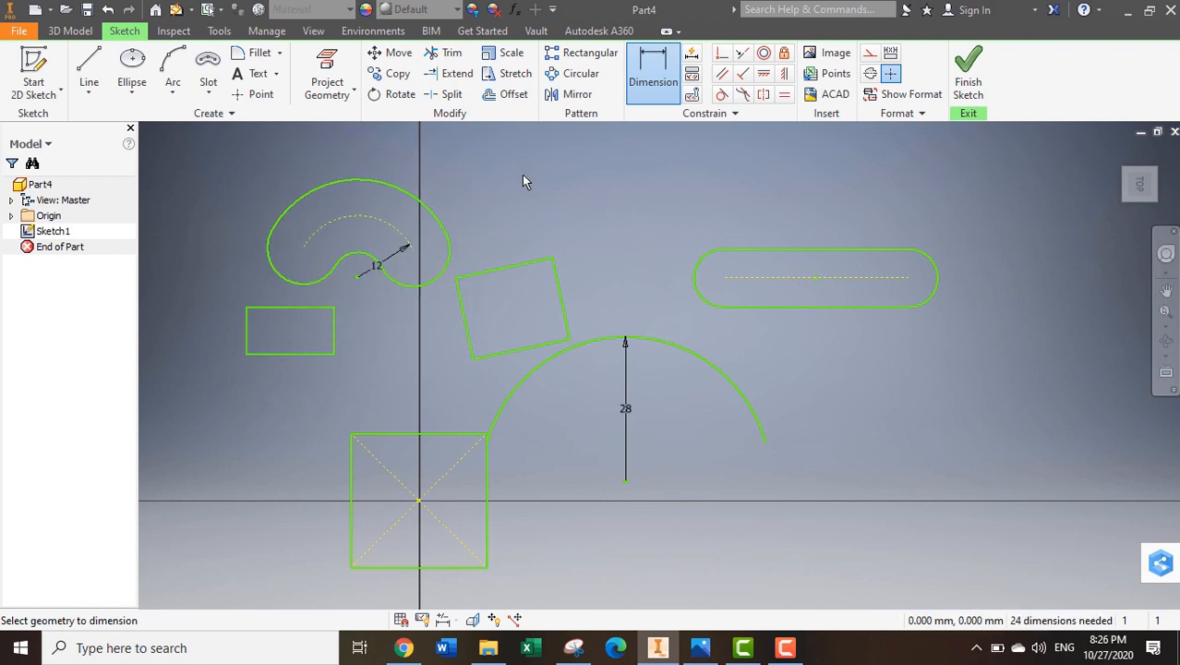
key("Escape")
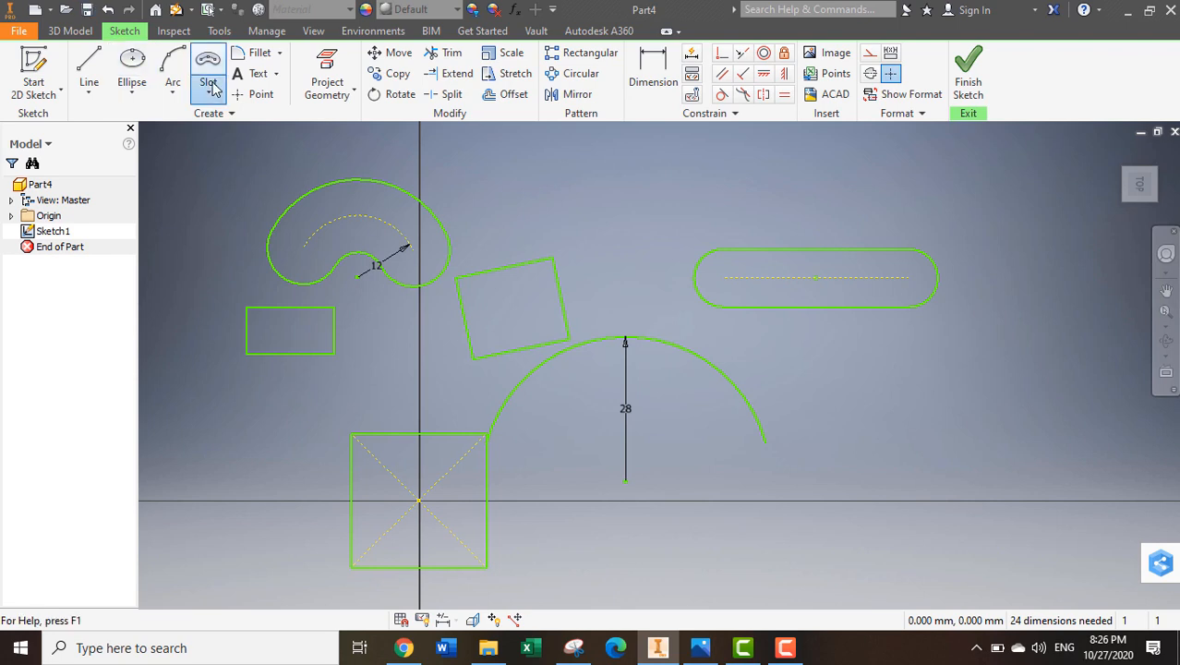
Sketch a small 8-sided polygon in the empty area above the tilted rectangle
left_click(211, 87)
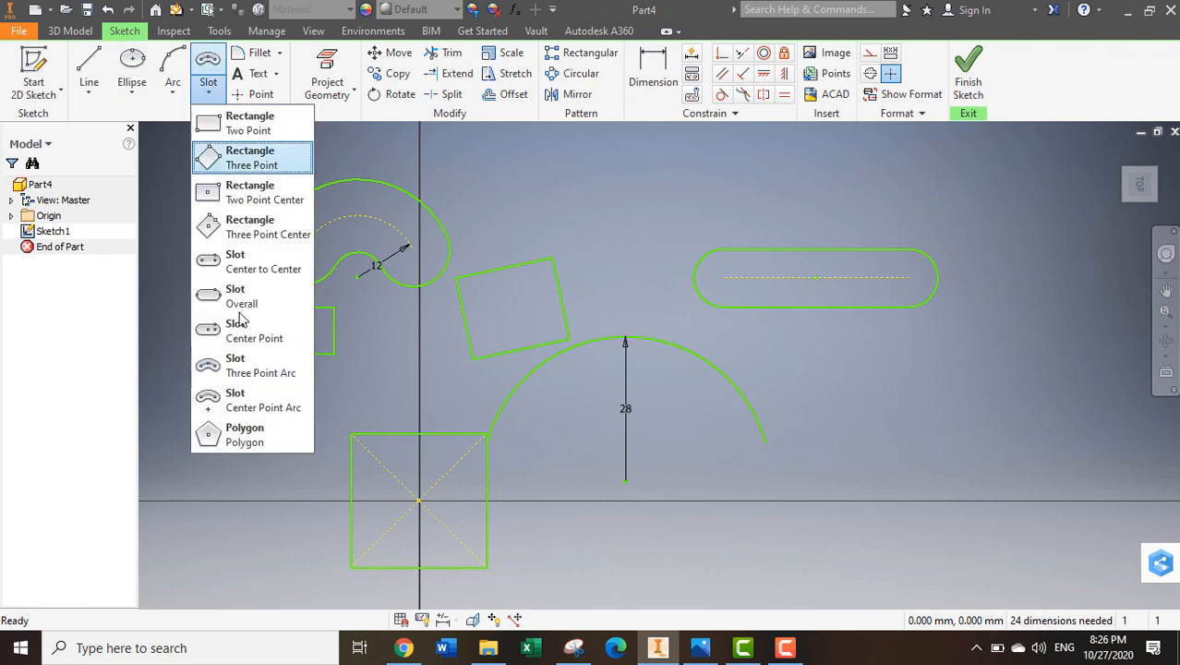
left_click(250, 440)
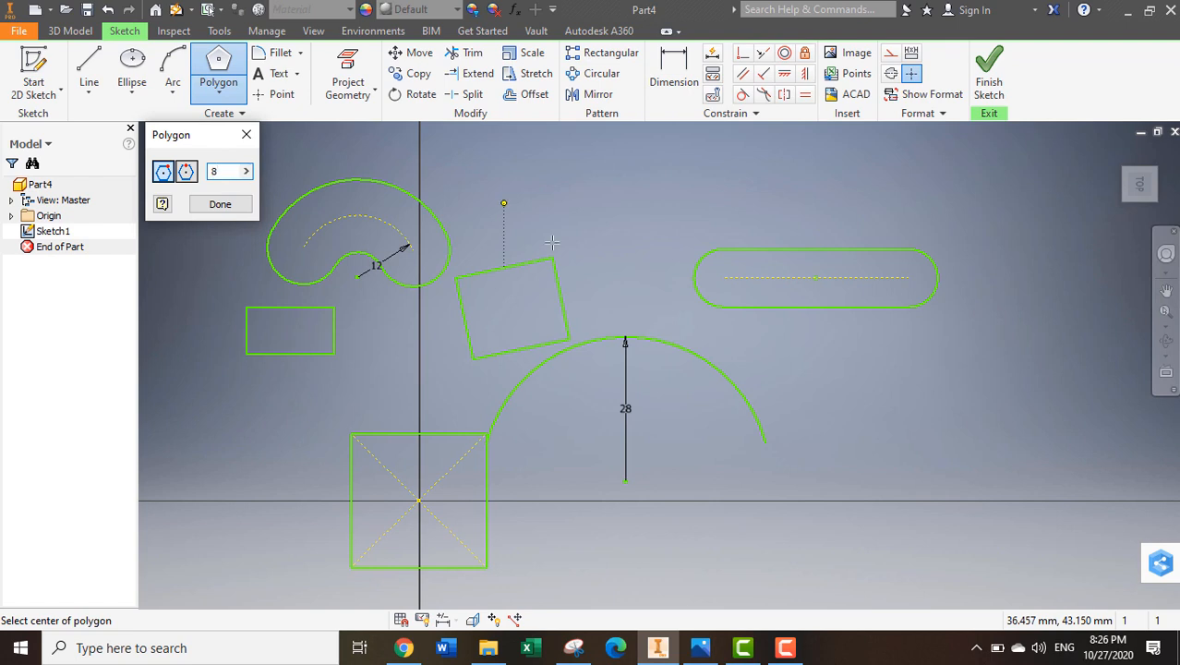
left_click(553, 162)
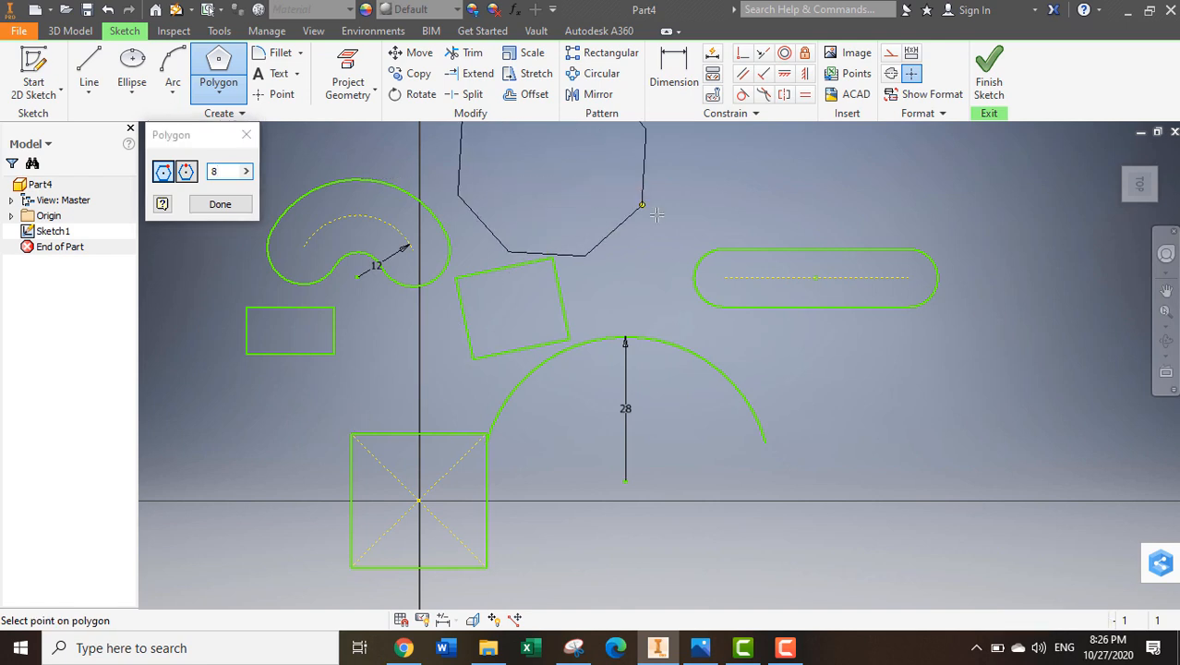
left_click(589, 176)
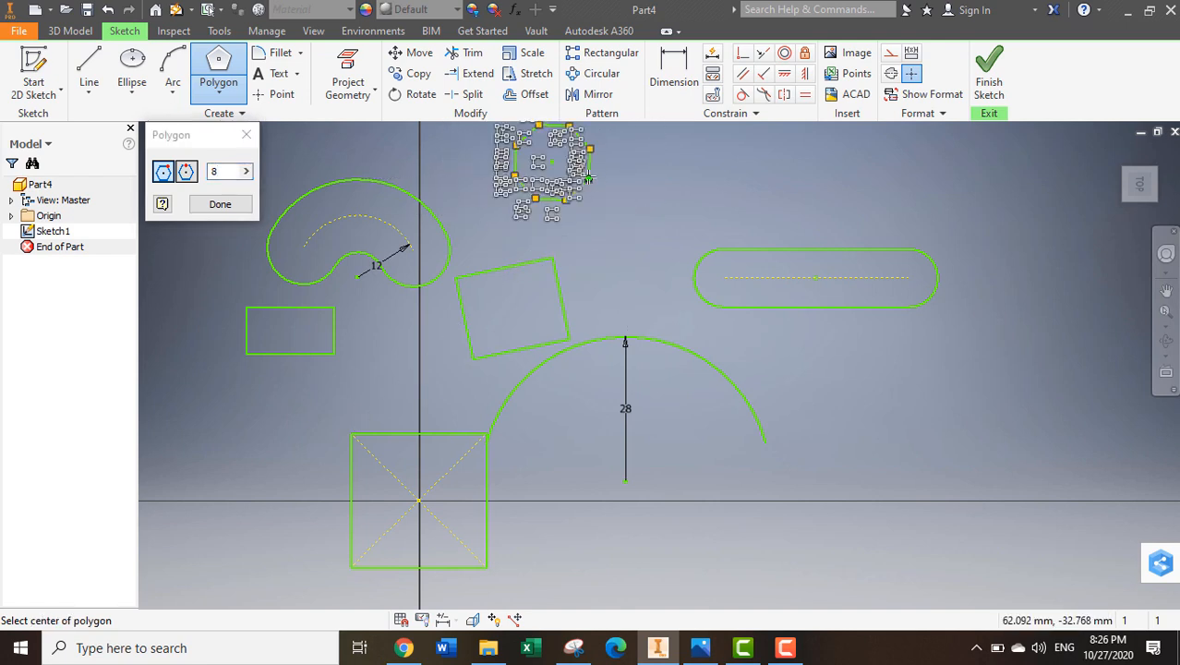
left_click(246, 135)
Fillet the upper-right corner of the tilted rectangle with a 2 mm radius and inspect the rounded corner up close
mouse_move(625, 234)
middle_mouse_down()
mouse_move(606, 237)
mouse_move(580, 292)
middle_mouse_up()
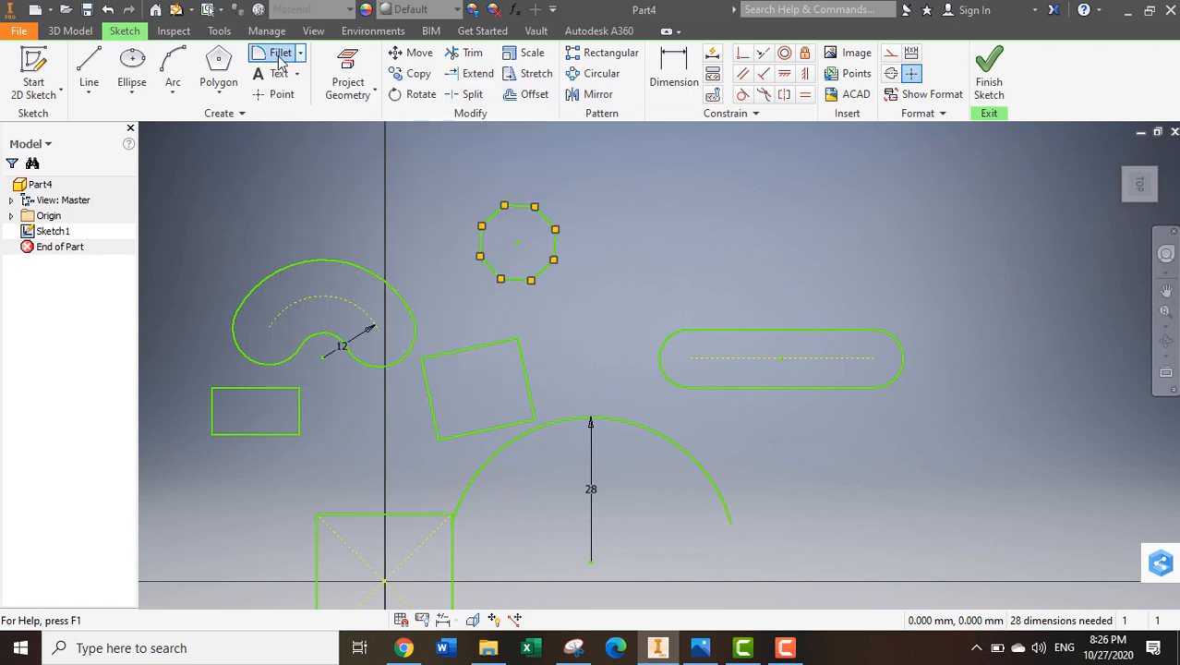
left_click(280, 60)
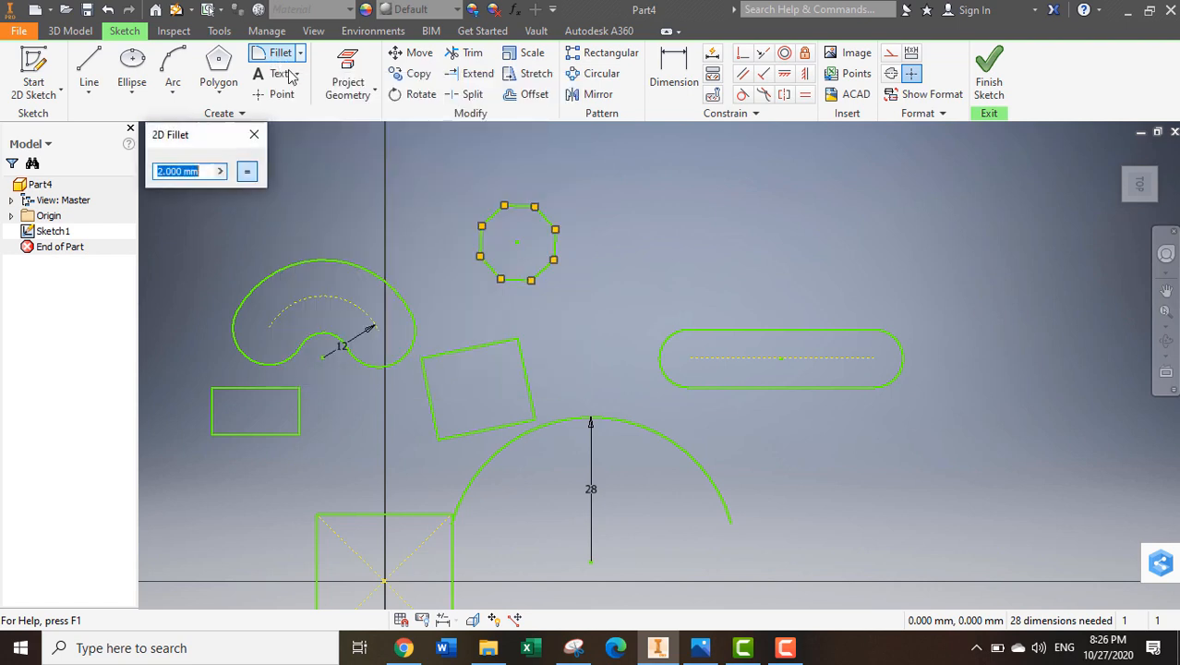
left_click(522, 373)
left_click(480, 347)
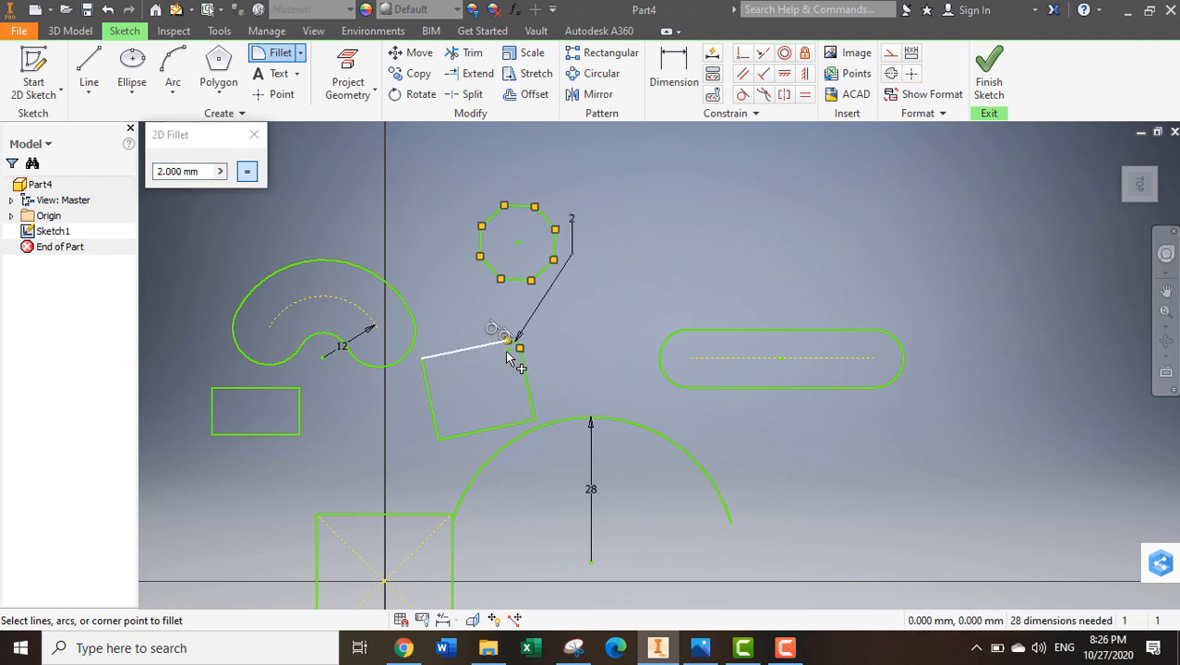
scroll(513, 352, "down", 2)
scroll(519, 351, "up", 6)
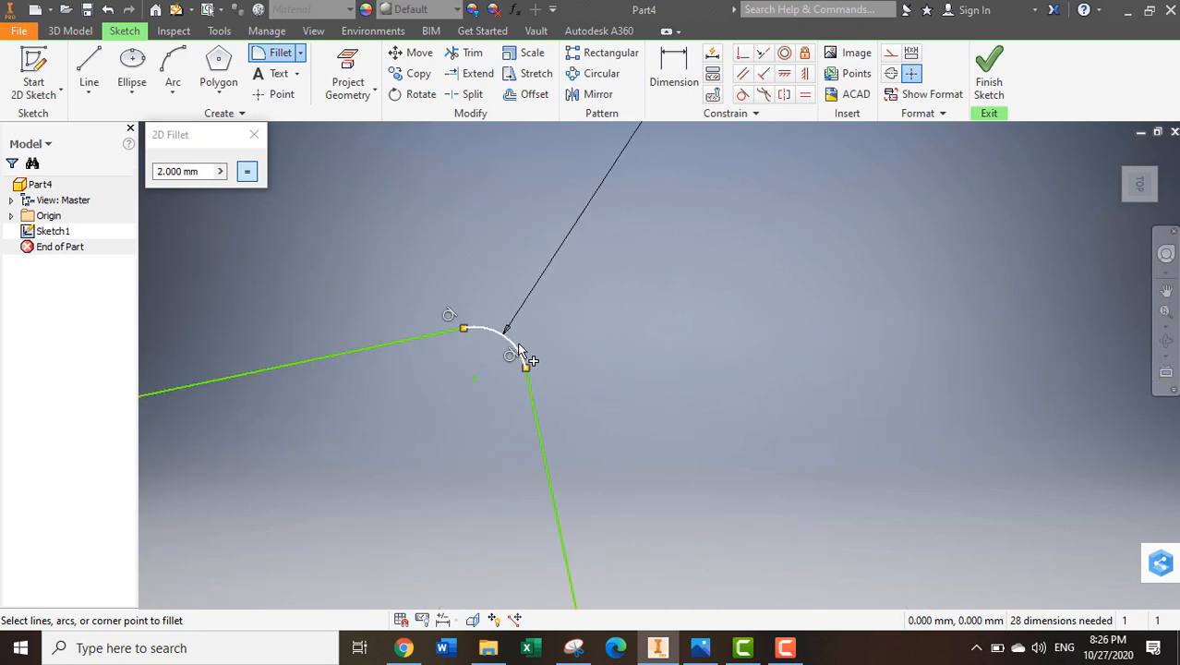
scroll(518, 346, "up", 2)
scroll(515, 344, "down", 6)
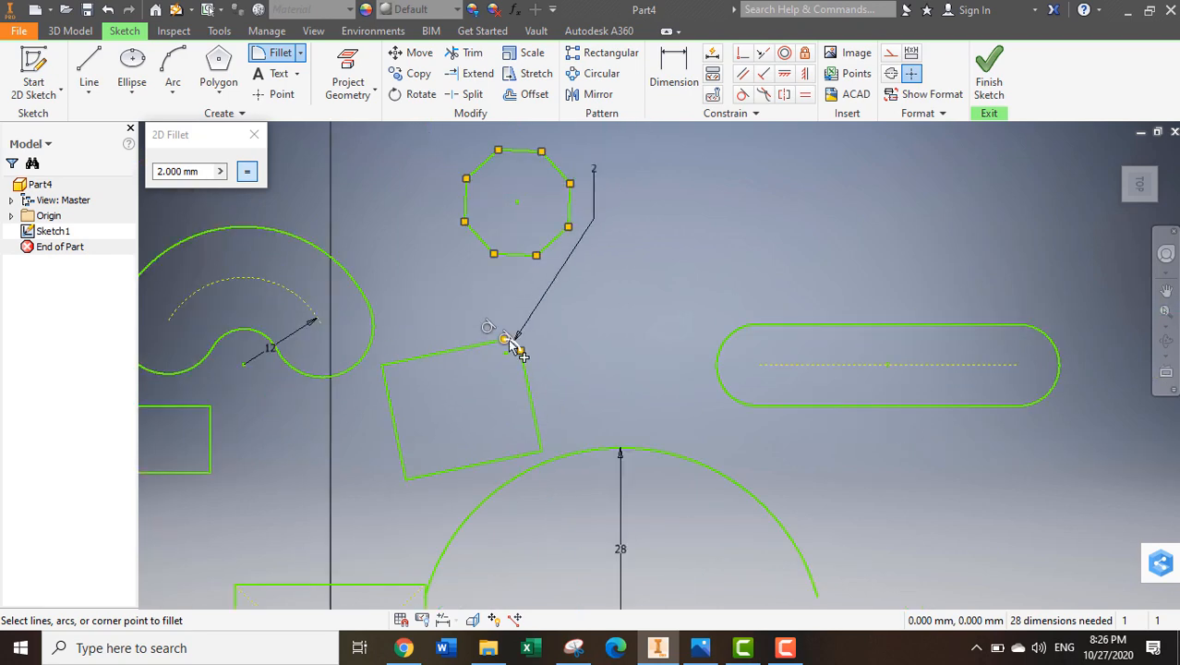
Chamfer the upper-left corner of the tilted rectangle with an equal distance of 5 mm
left_click(254, 135)
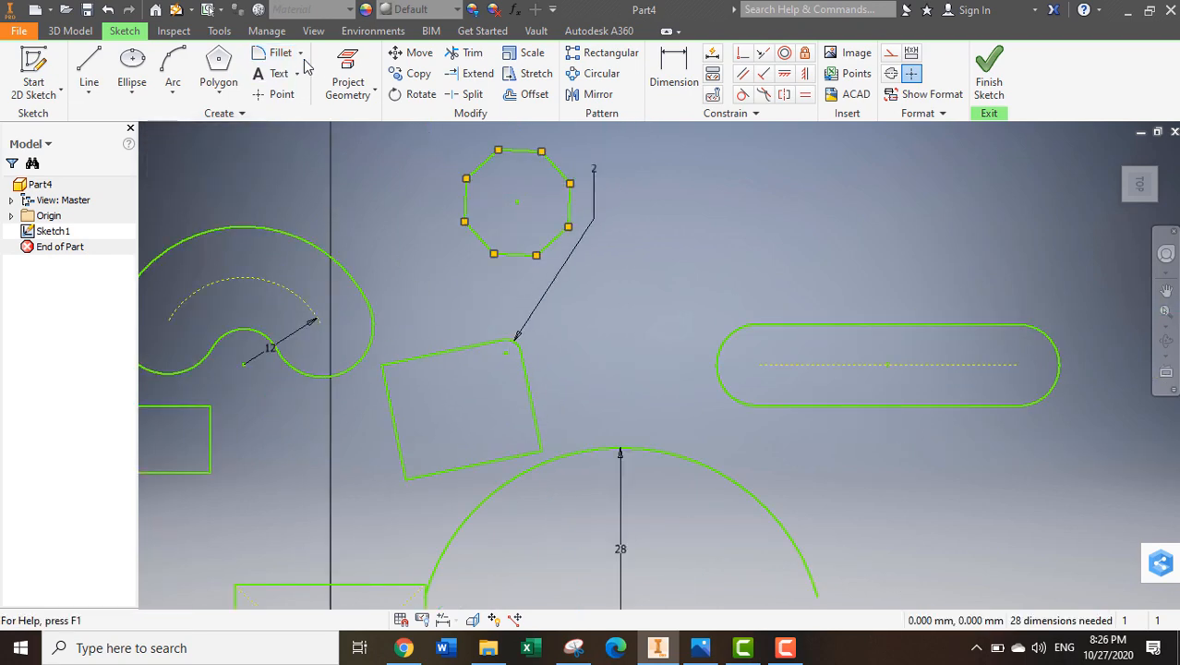
left_click(301, 55)
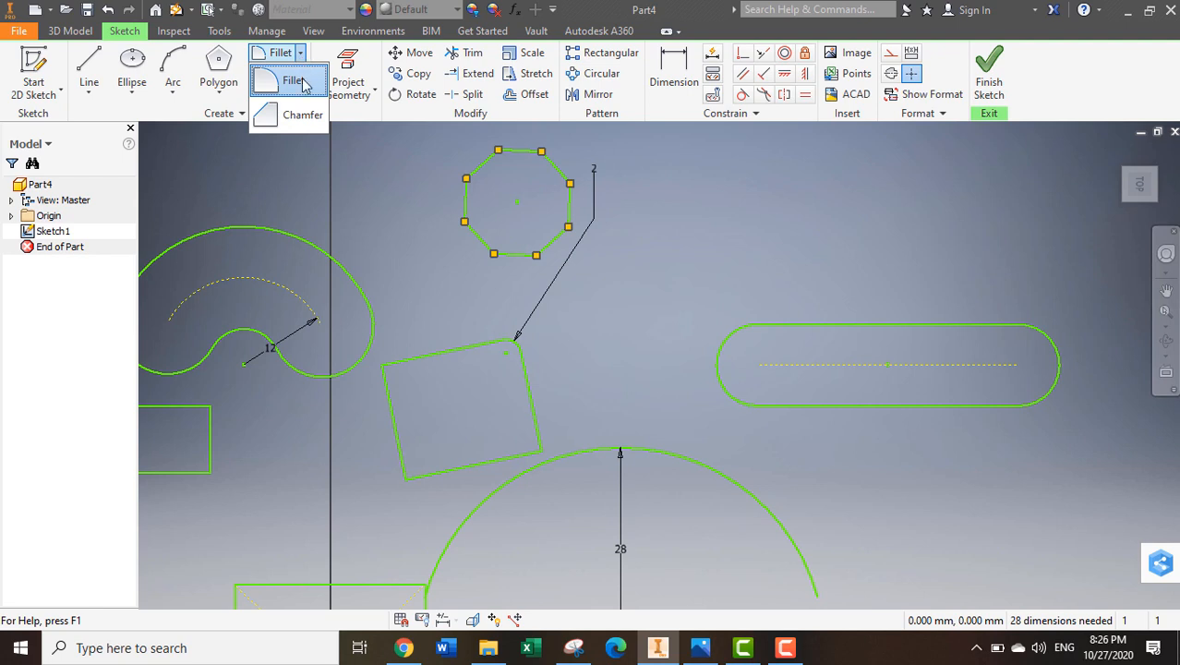
left_click(308, 134)
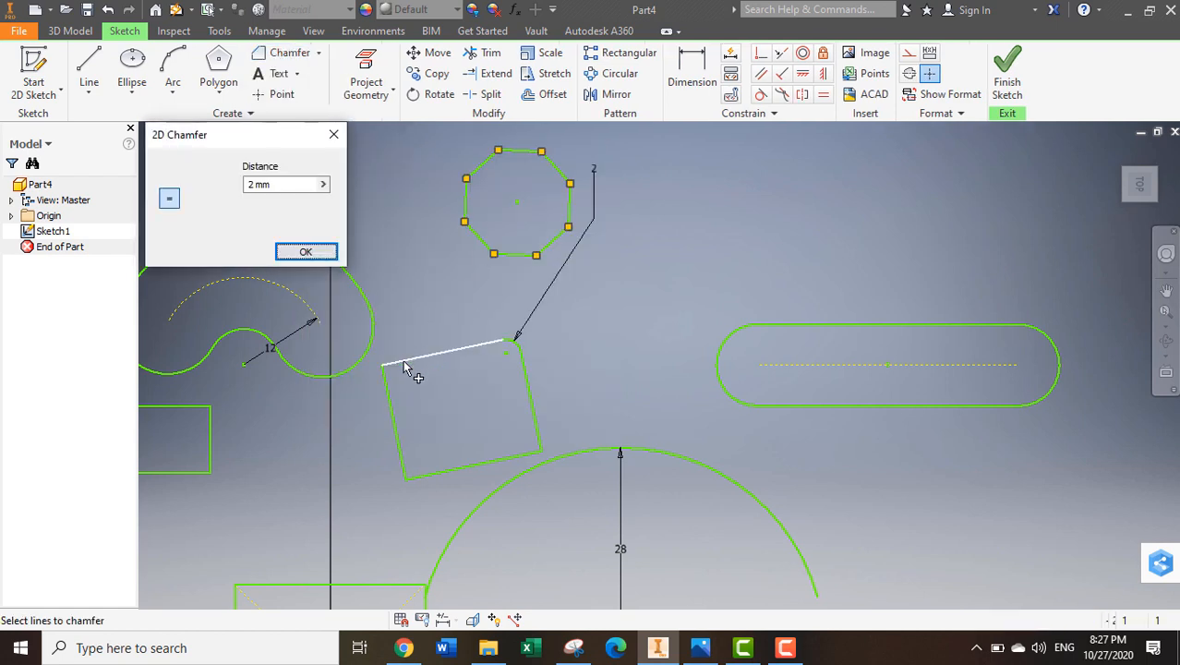
left_click(263, 184)
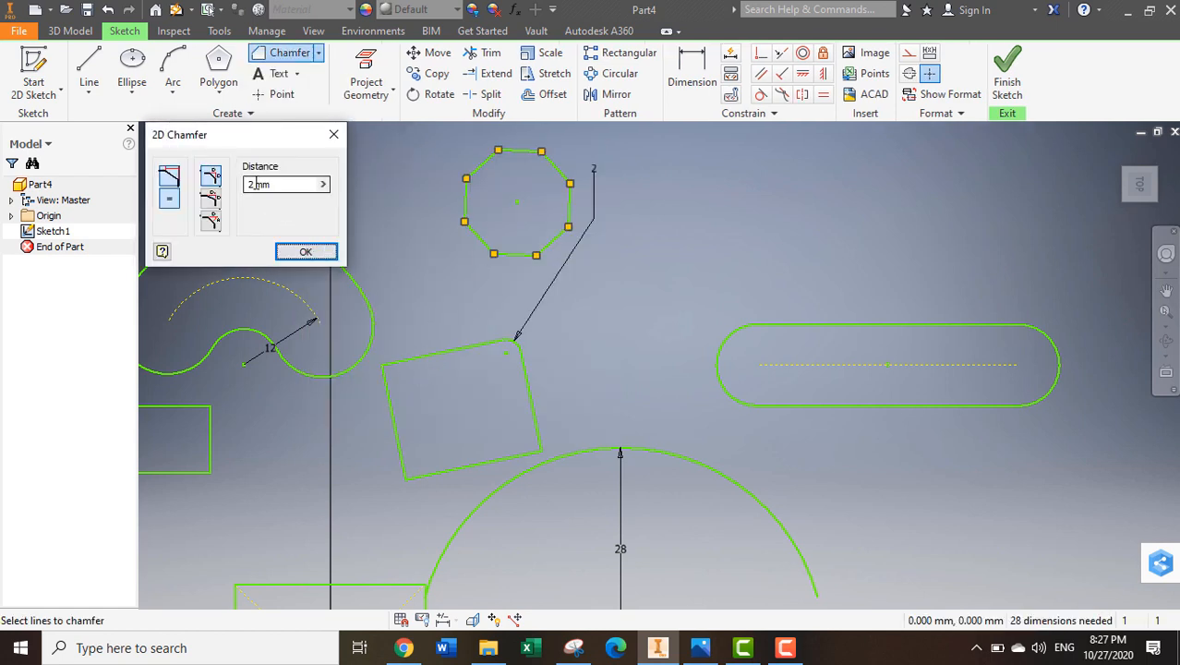
left_click(262, 183)
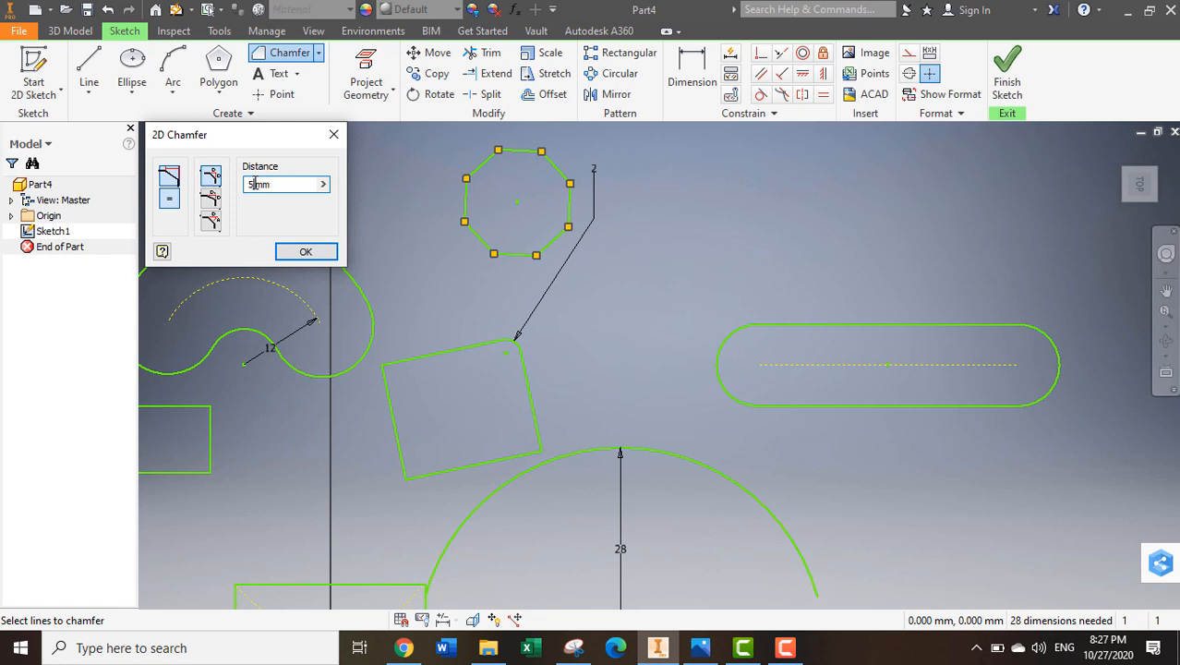
left_click(409, 362)
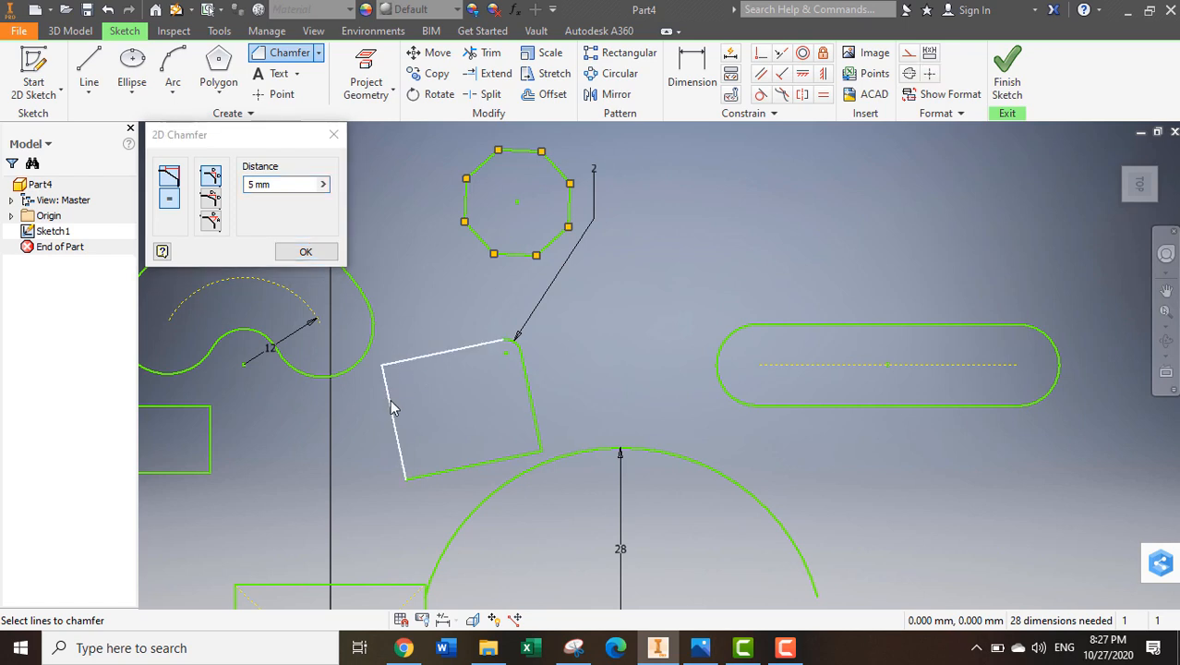
left_click(391, 409)
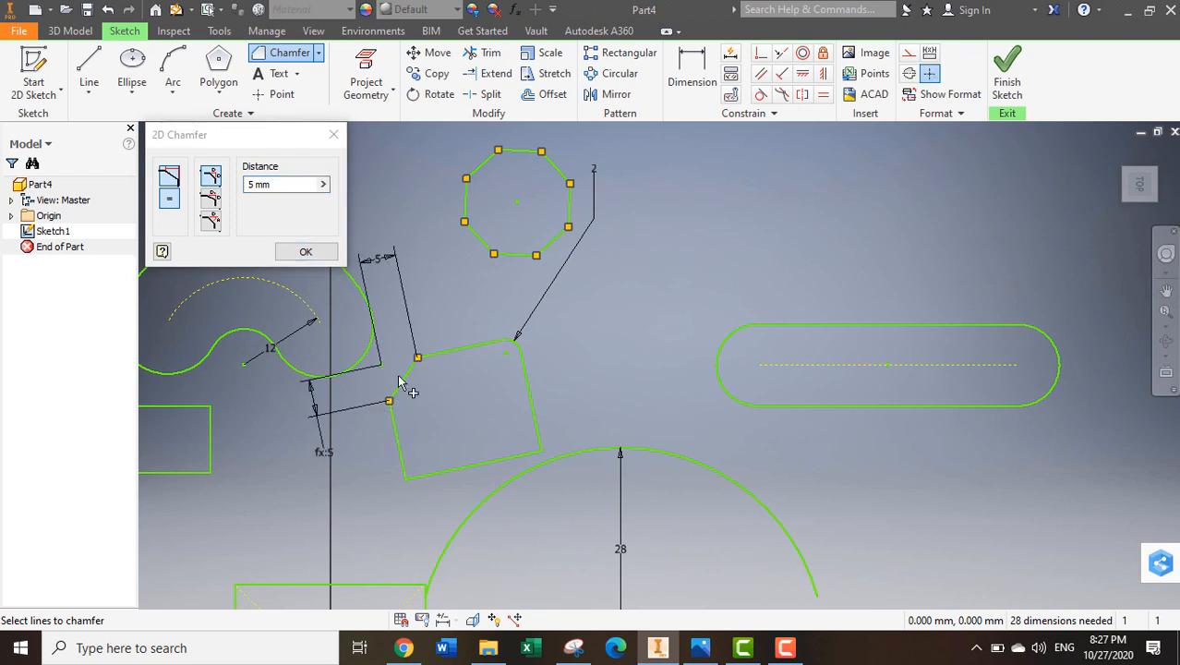
left_click(403, 380)
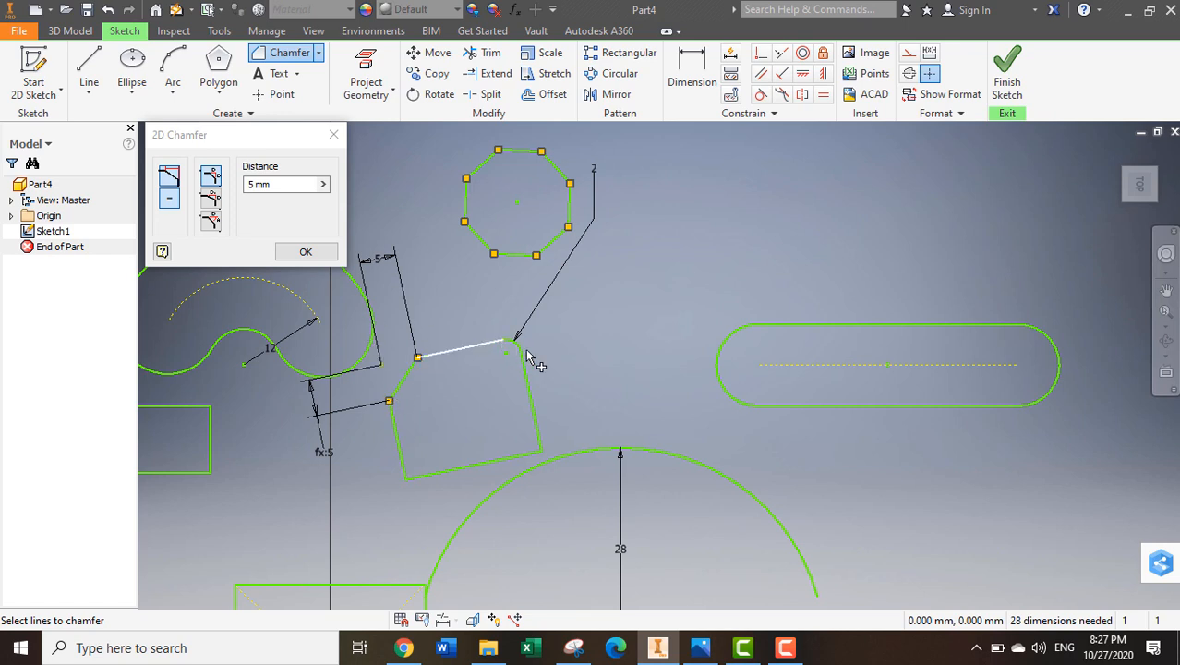
left_click(306, 252)
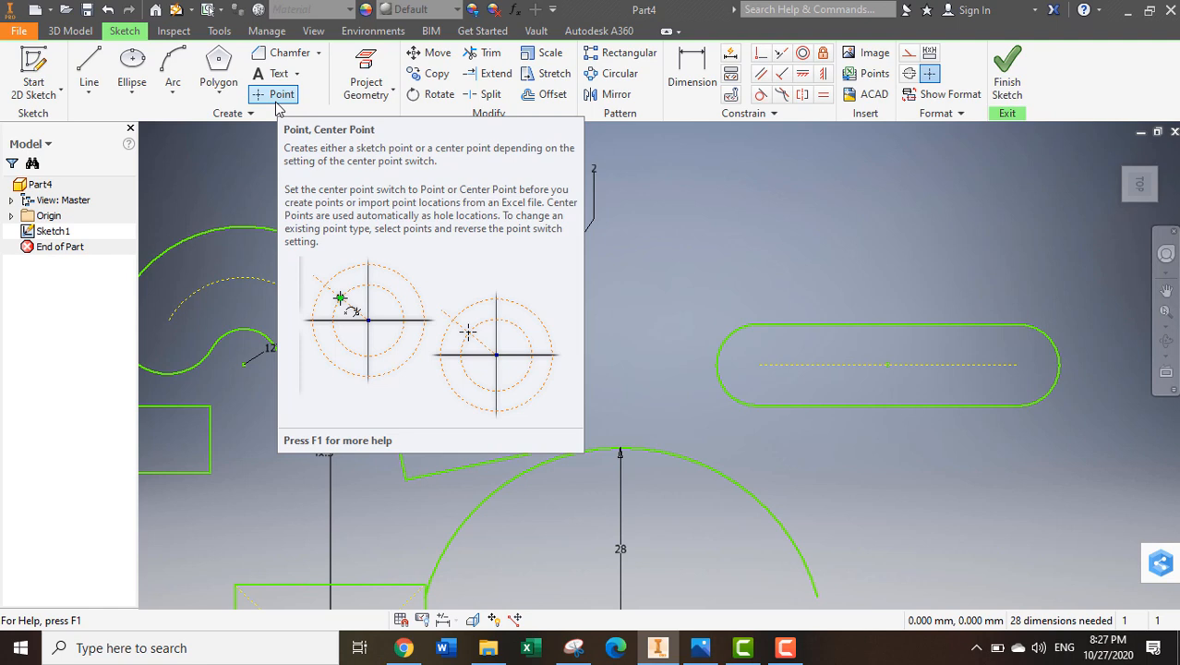
Place a sketch point above the left end of the horizontal slot and sketch a small 8-sided polygon centered on it
left_click(277, 96)
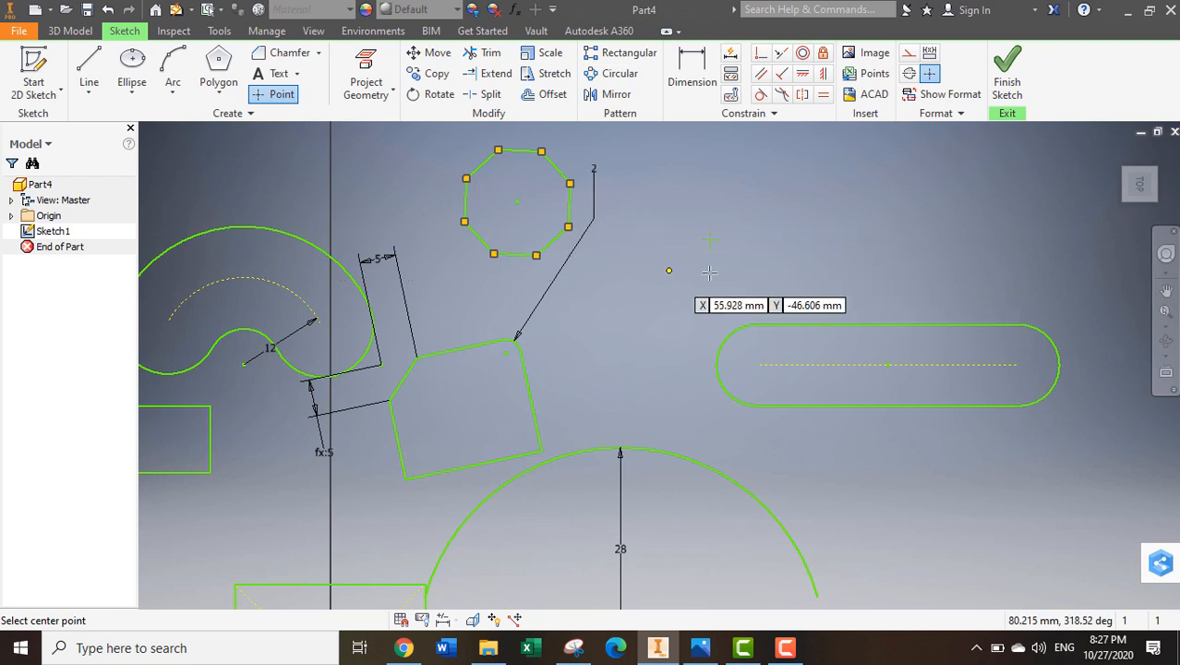
key("Escape")
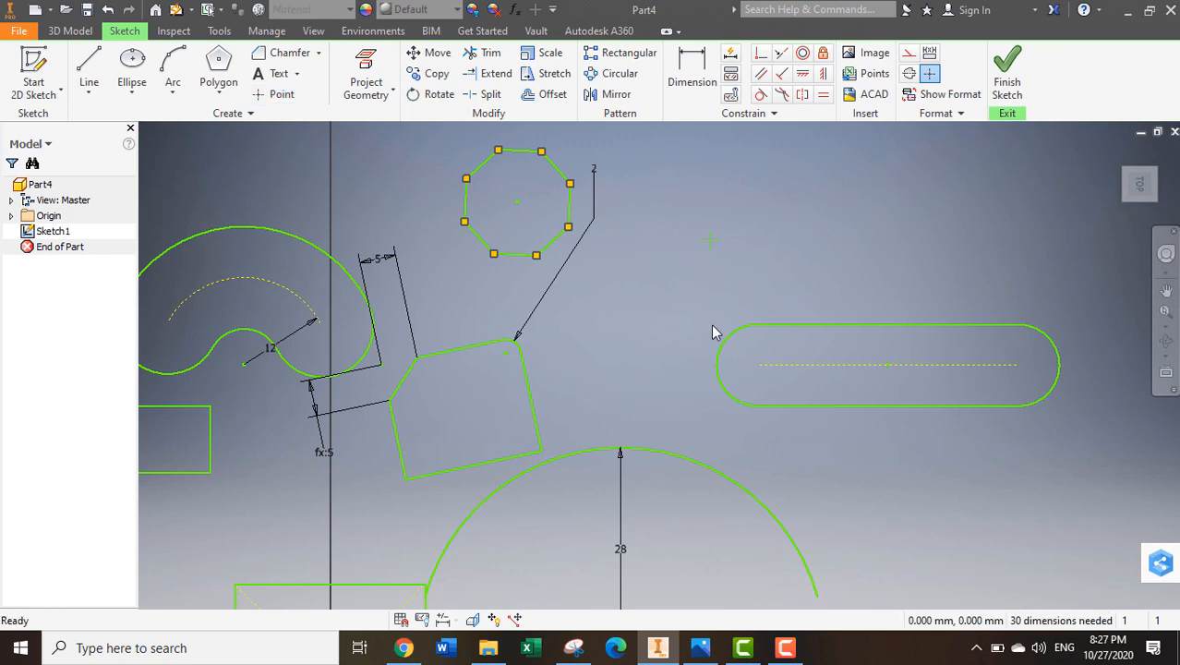
middle_click_drag(643, 329, 582, 335)
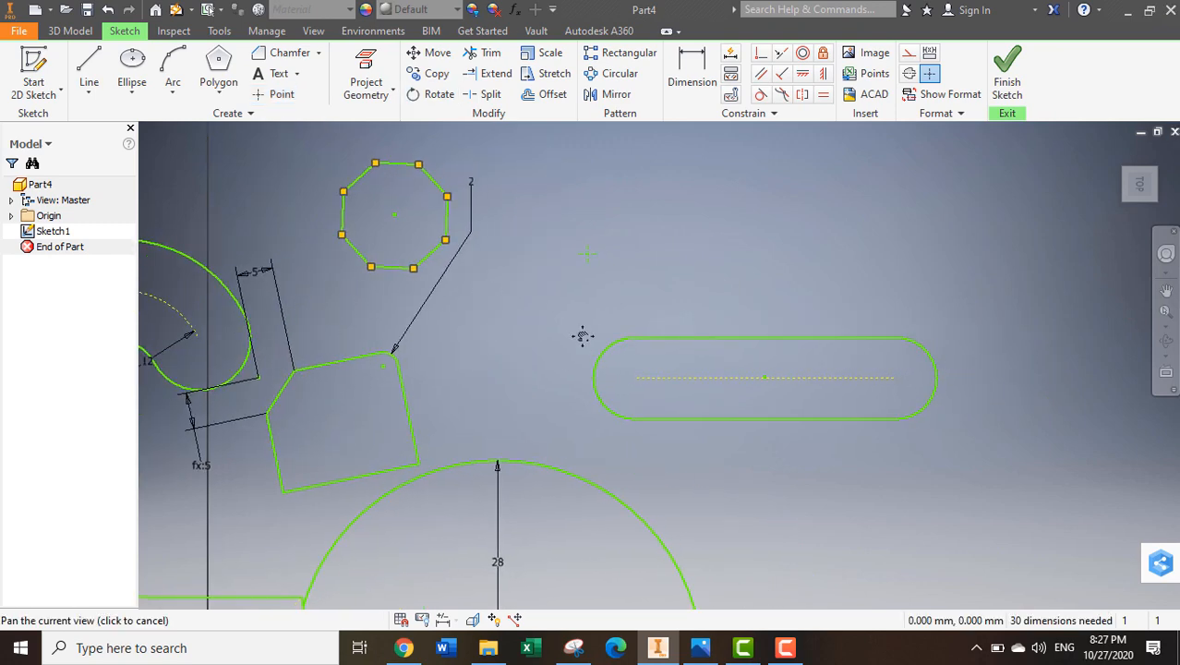
left_click(219, 74)
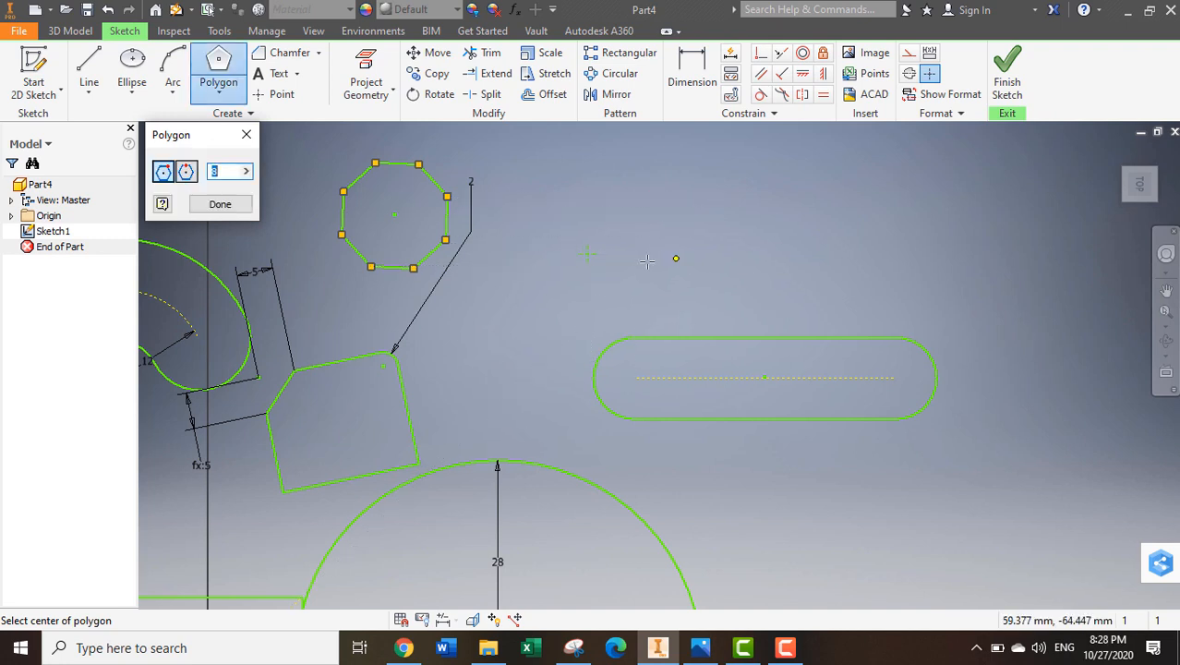
left_click(589, 255)
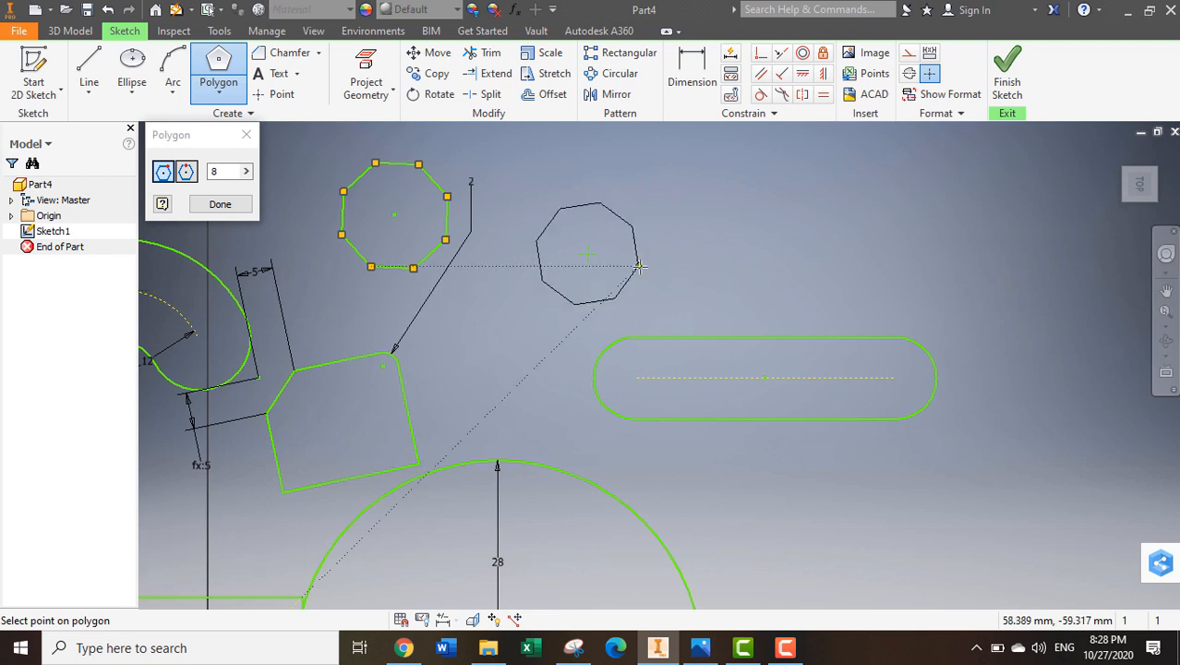
left_click(624, 253)
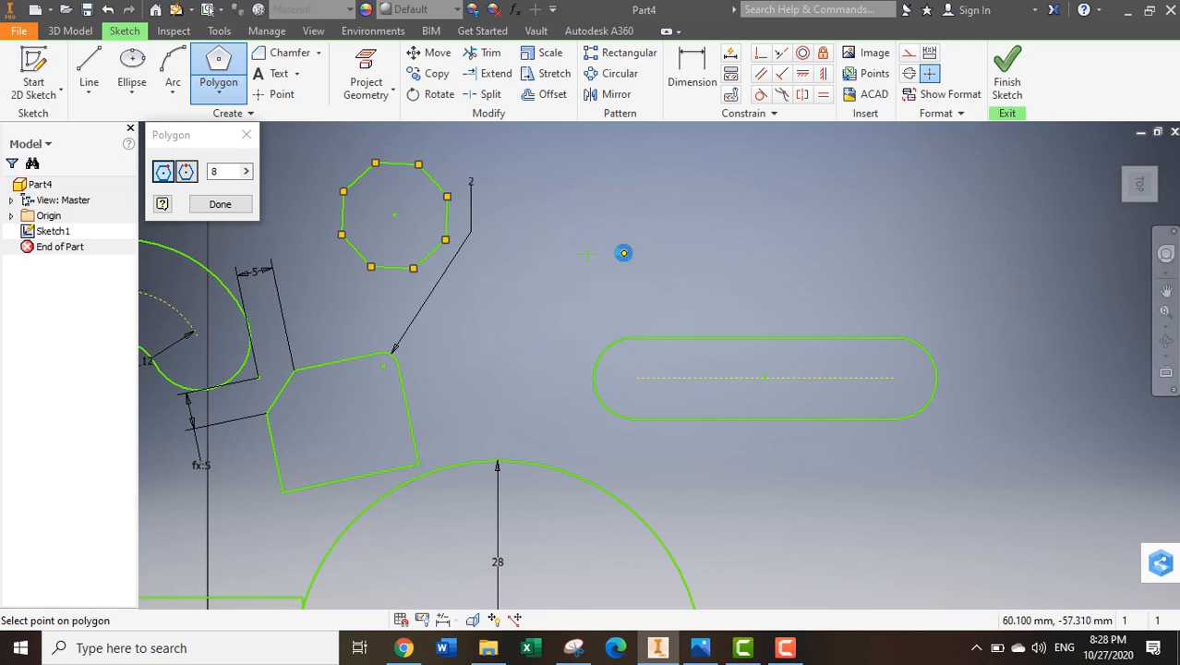
left_click(245, 134)
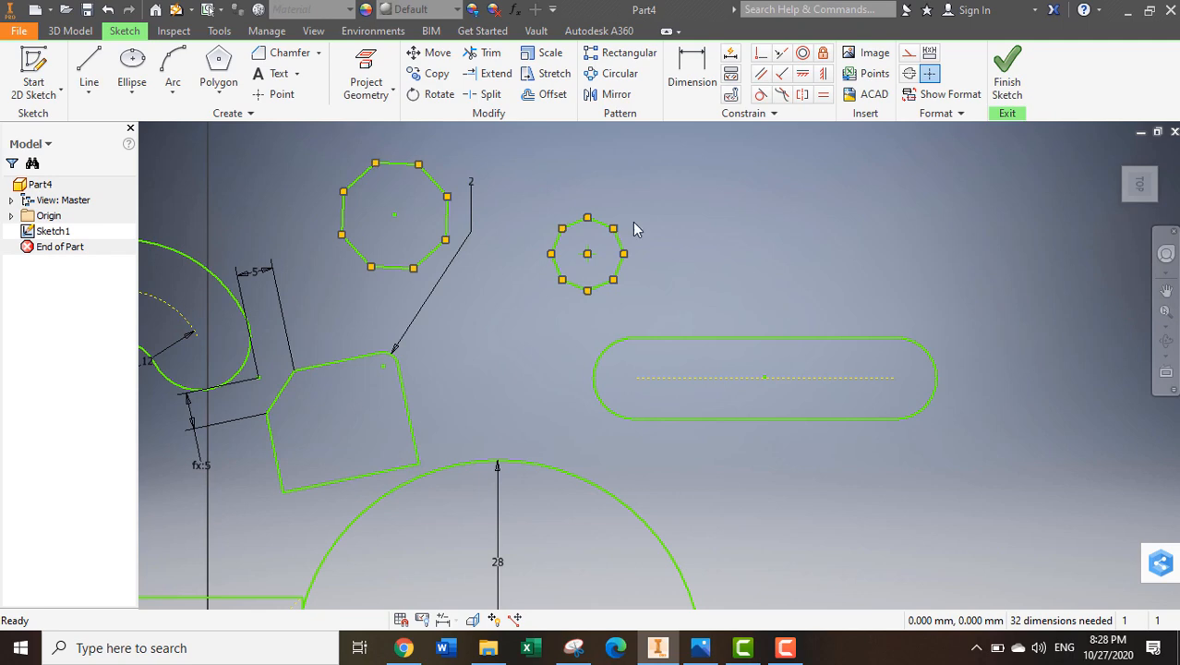
left_click_drag(452, 203, 316, 205)
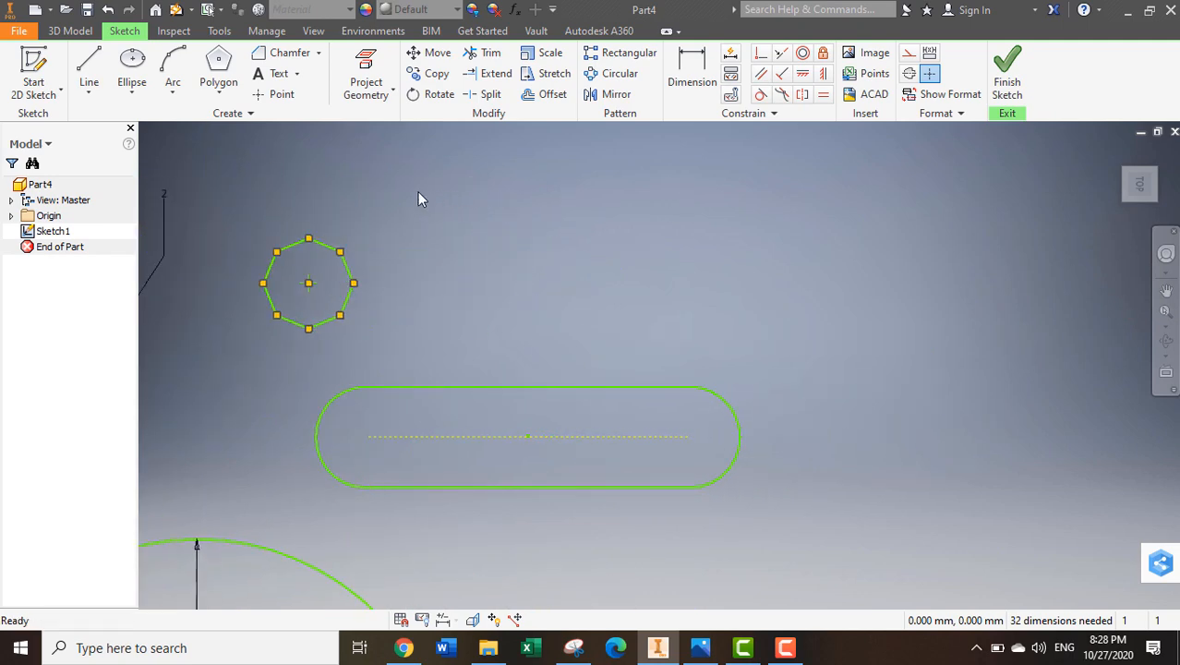
left_click(379, 95)
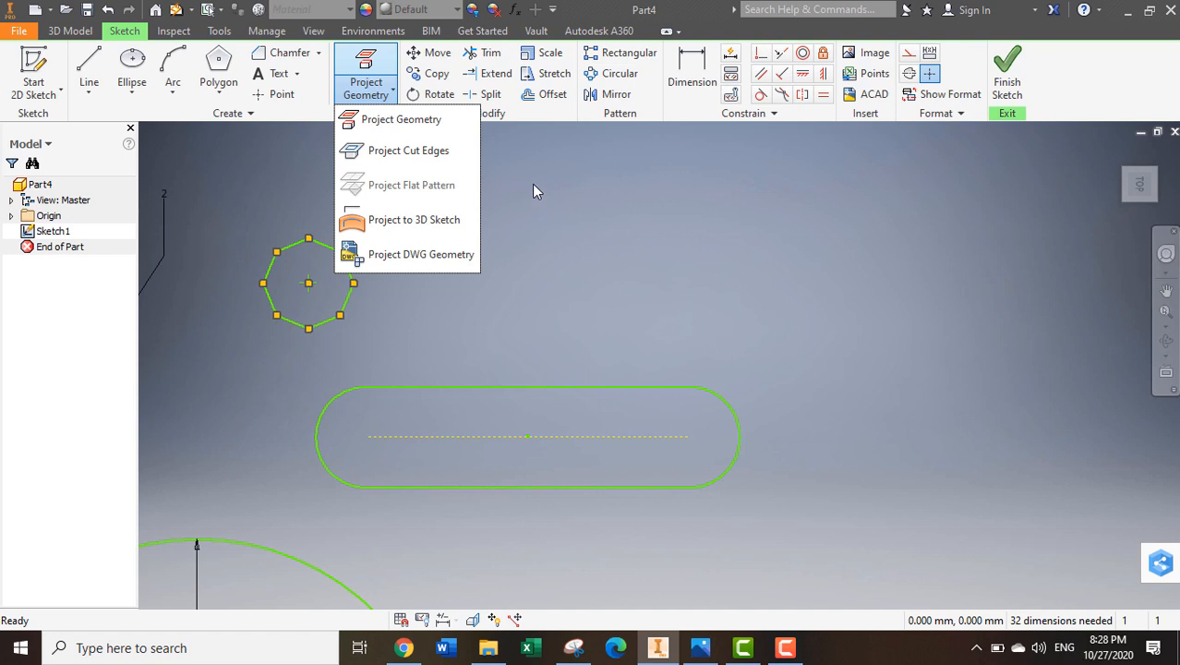
left_click(637, 209)
left_click(351, 86)
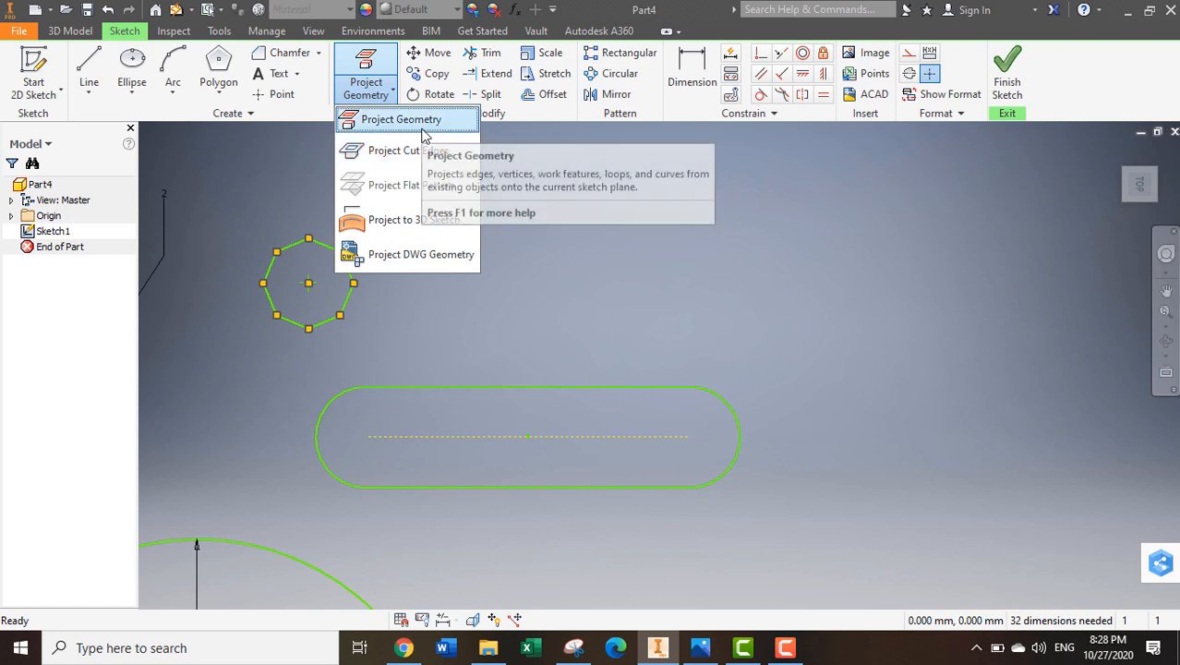
left_click(593, 175)
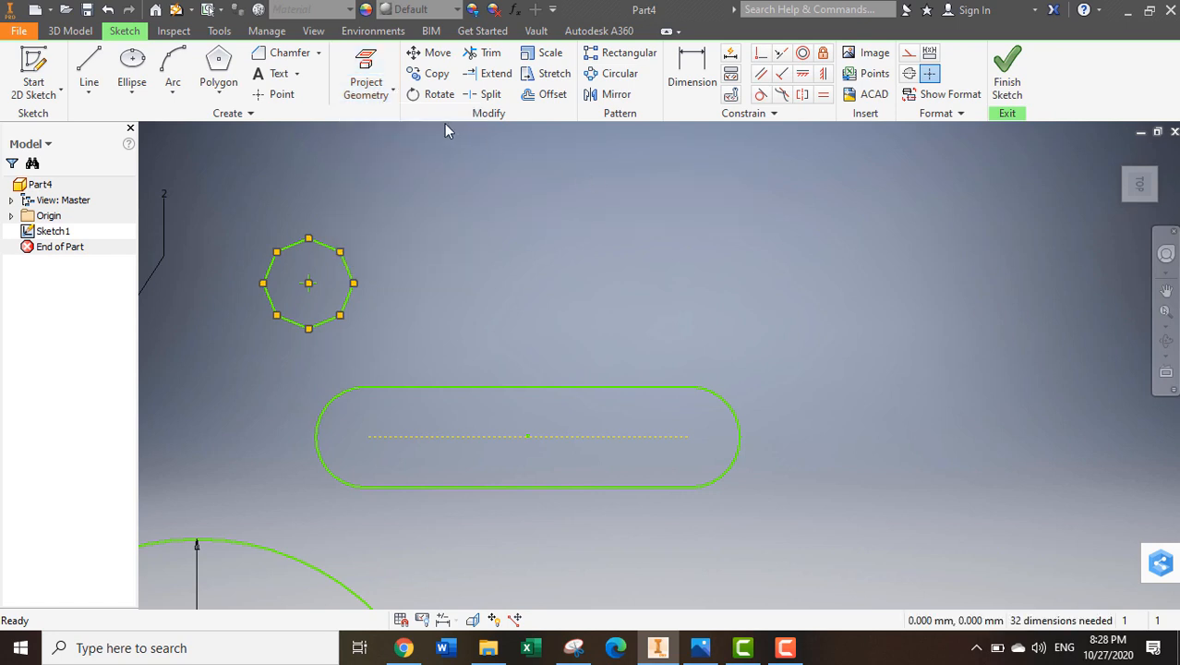
left_click(434, 53)
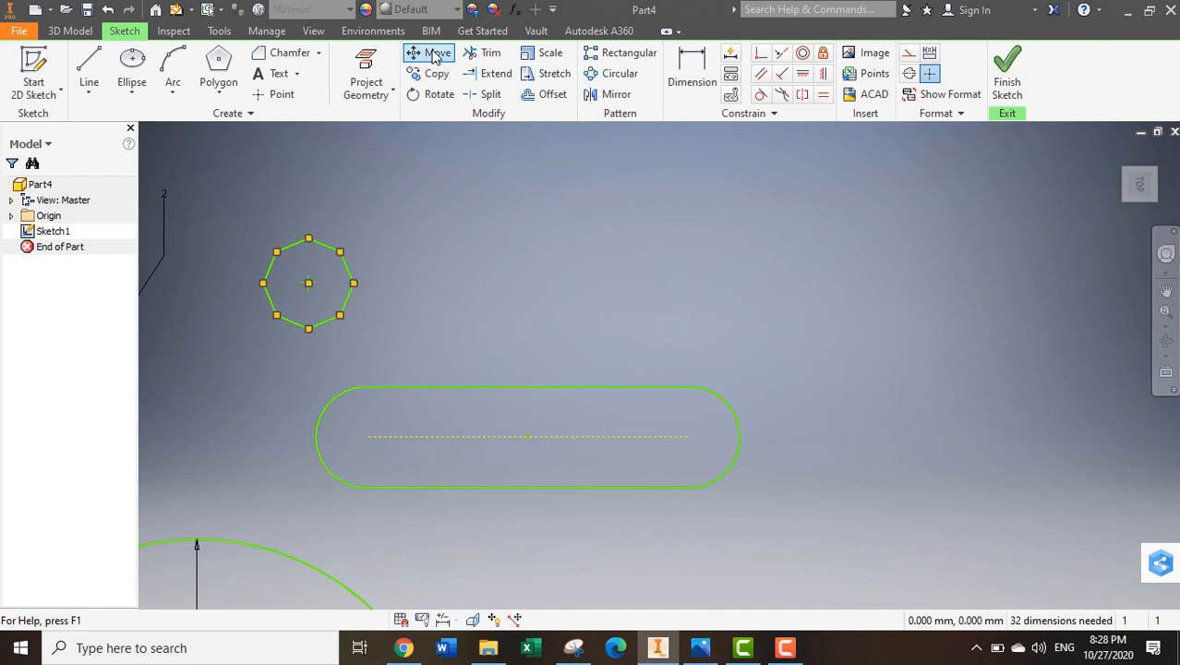
left_click(479, 109)
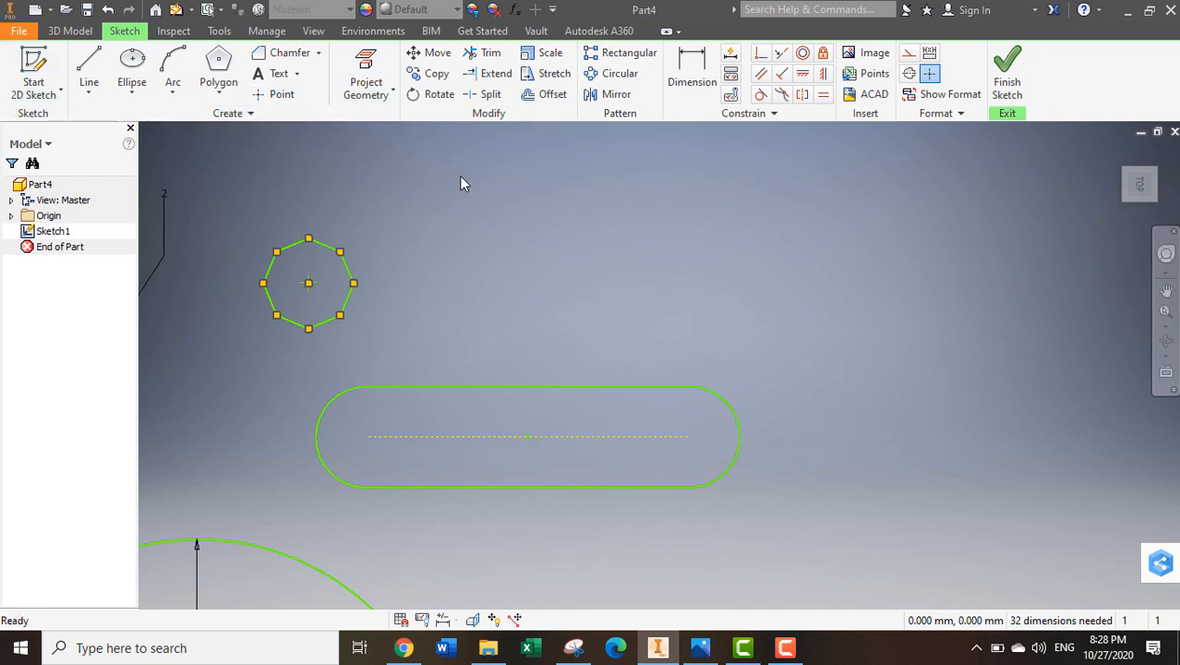
Move all four sides of the small rectangle below the curved slot down, placing it beside the upper-left corner of the center square
scroll(466, 274, "down", 3)
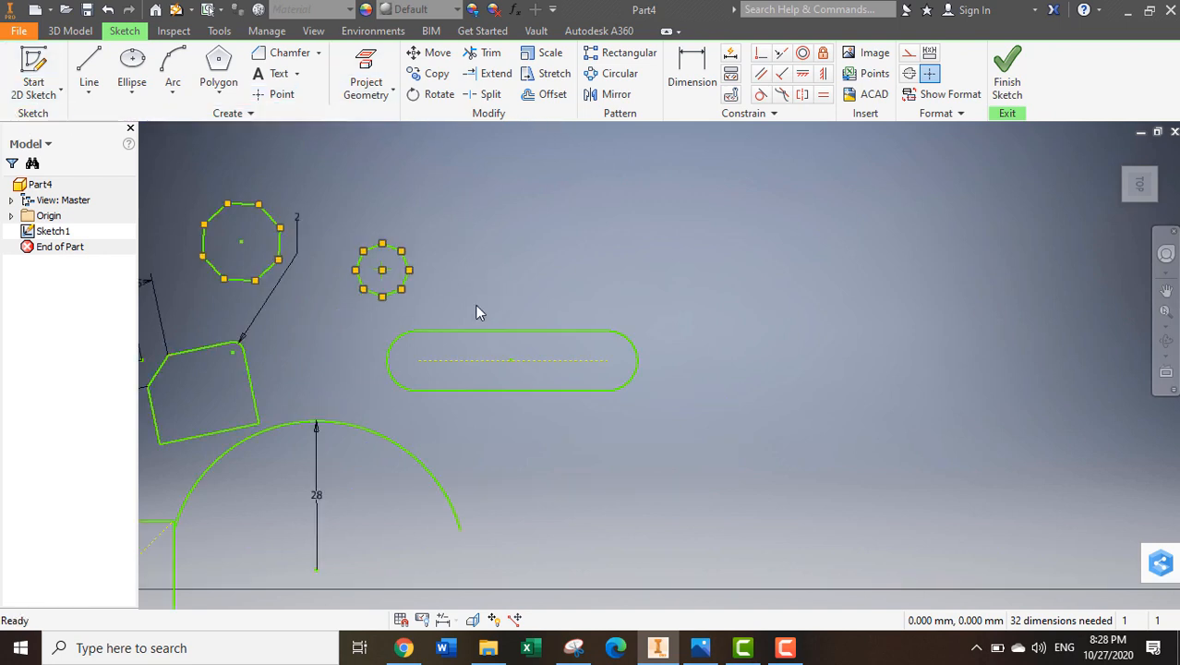
middle_click_drag(476, 306, 640, 237)
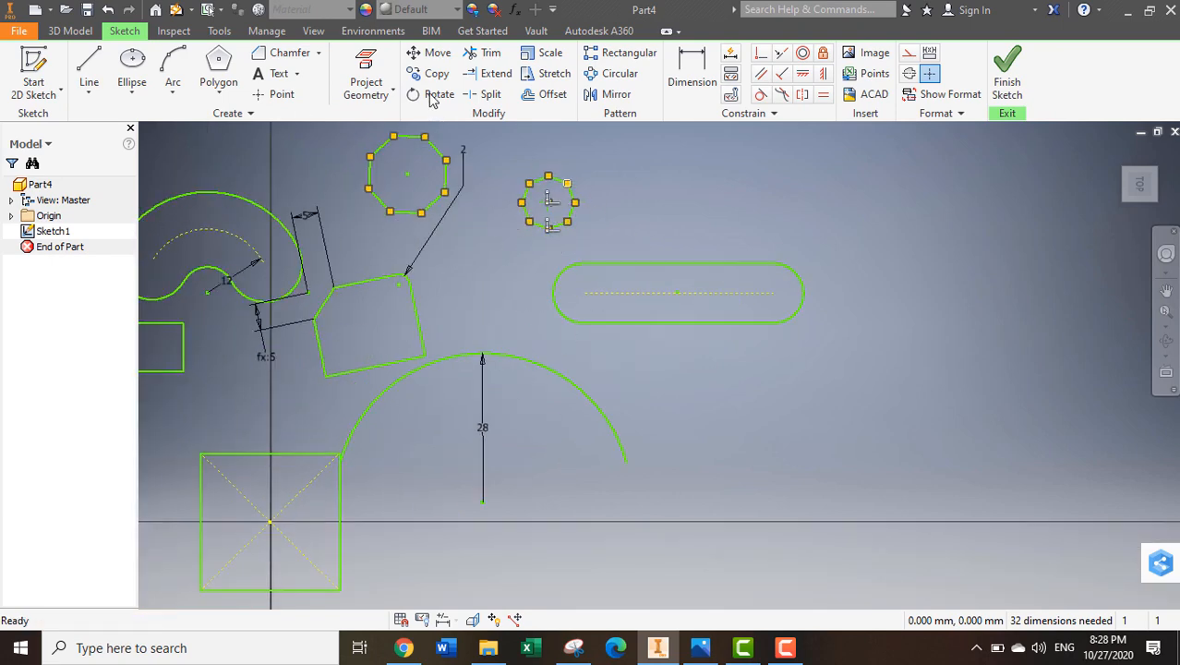
left_click(434, 52)
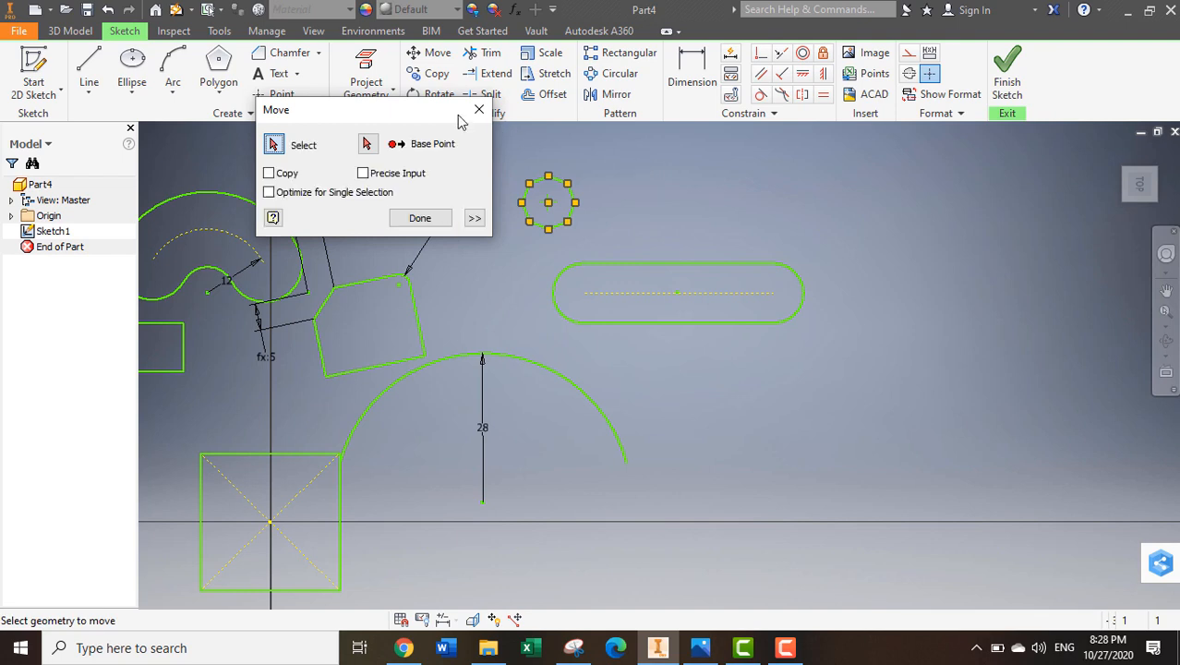
left_click_drag(434, 111, 392, 92)
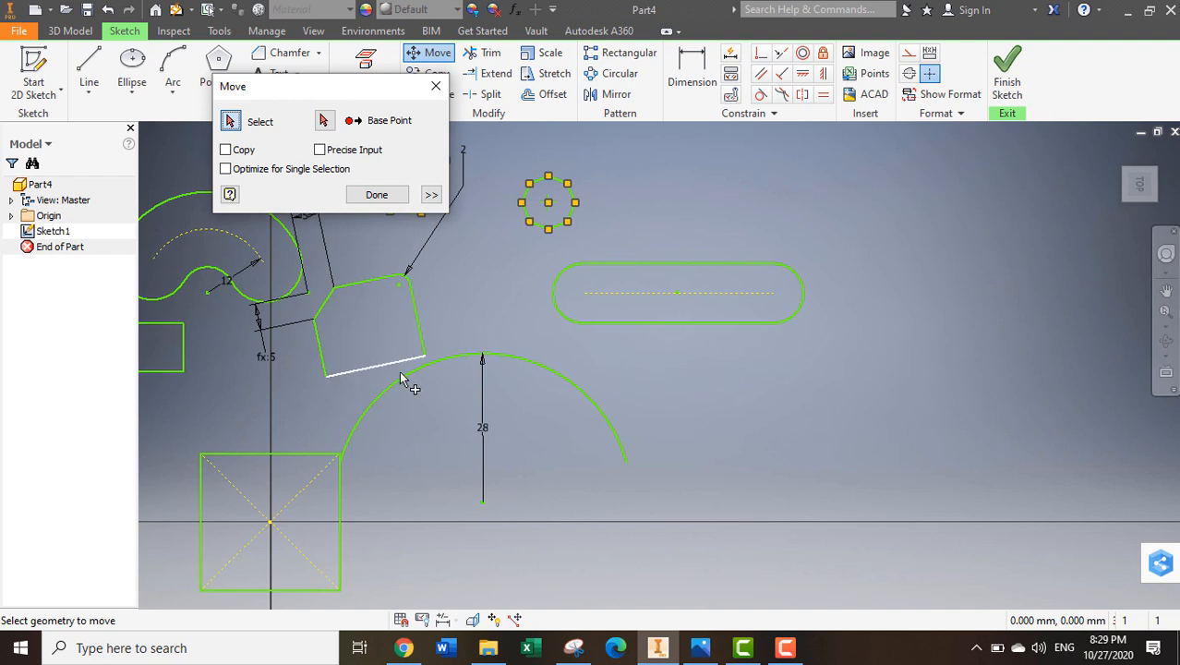
middle_click_drag(314, 337, 526, 327)
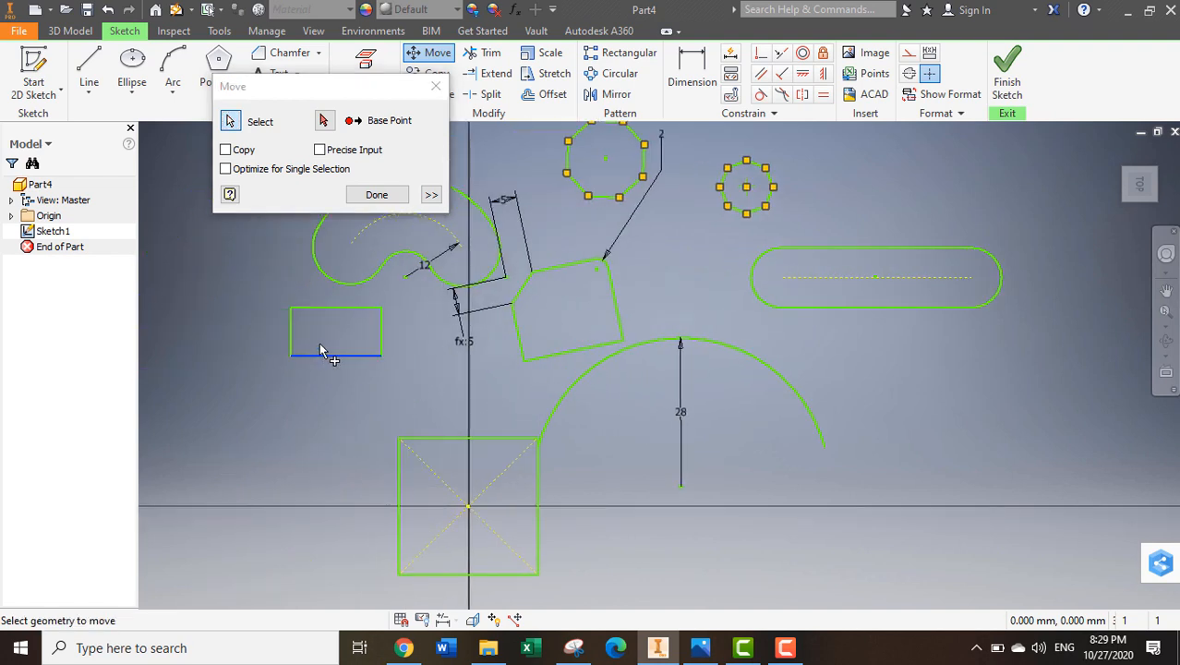
left_click(379, 349)
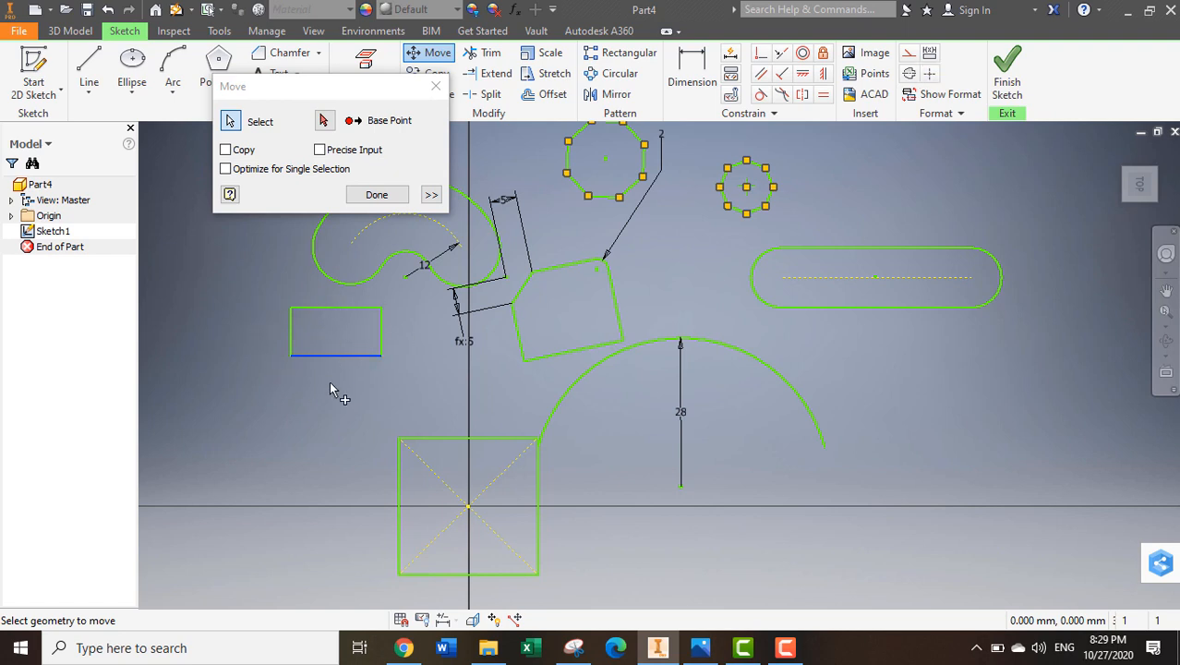
left_click(381, 339)
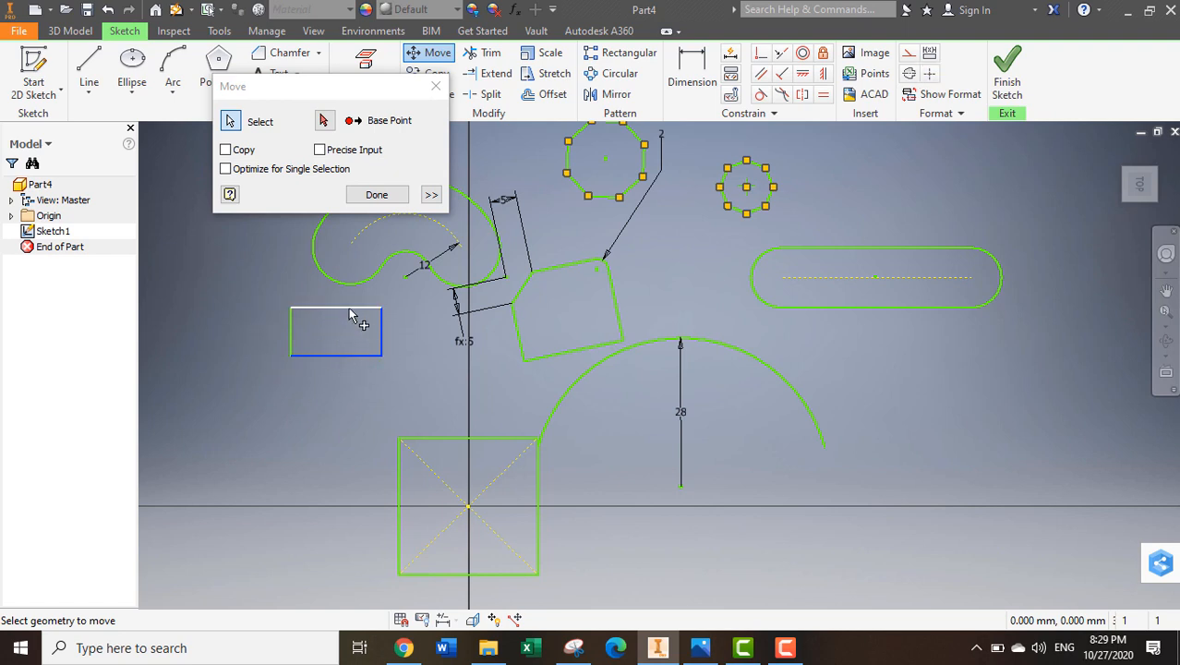
left_click(350, 308)
left_click(291, 338)
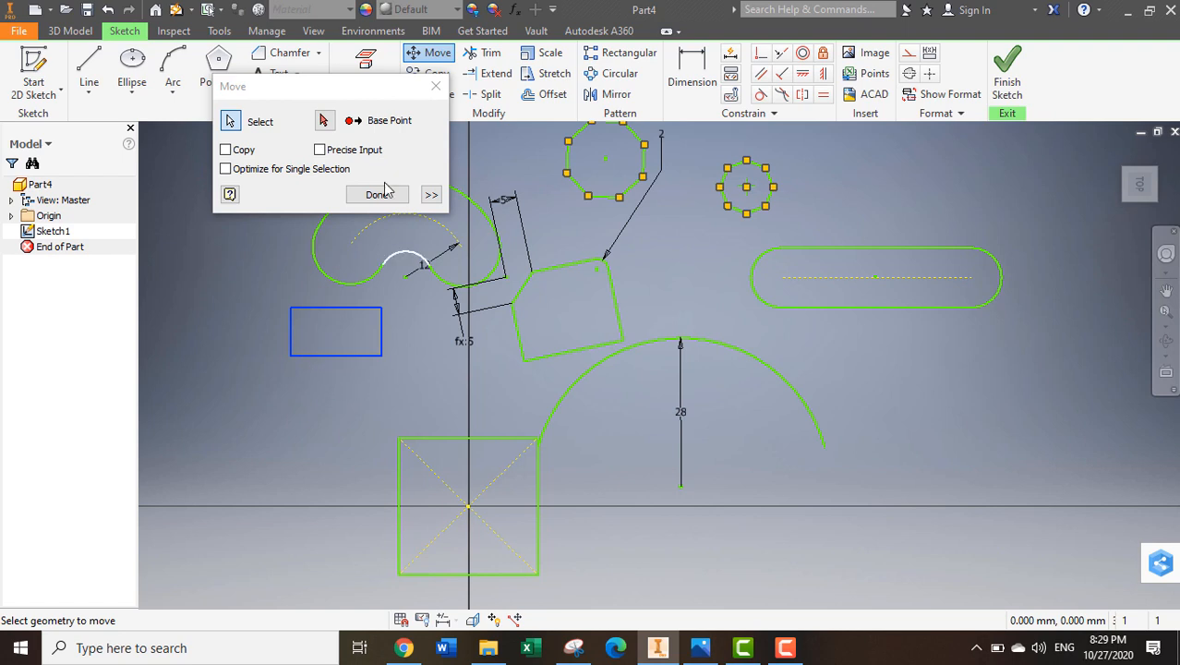
left_click(324, 122)
left_click(318, 325)
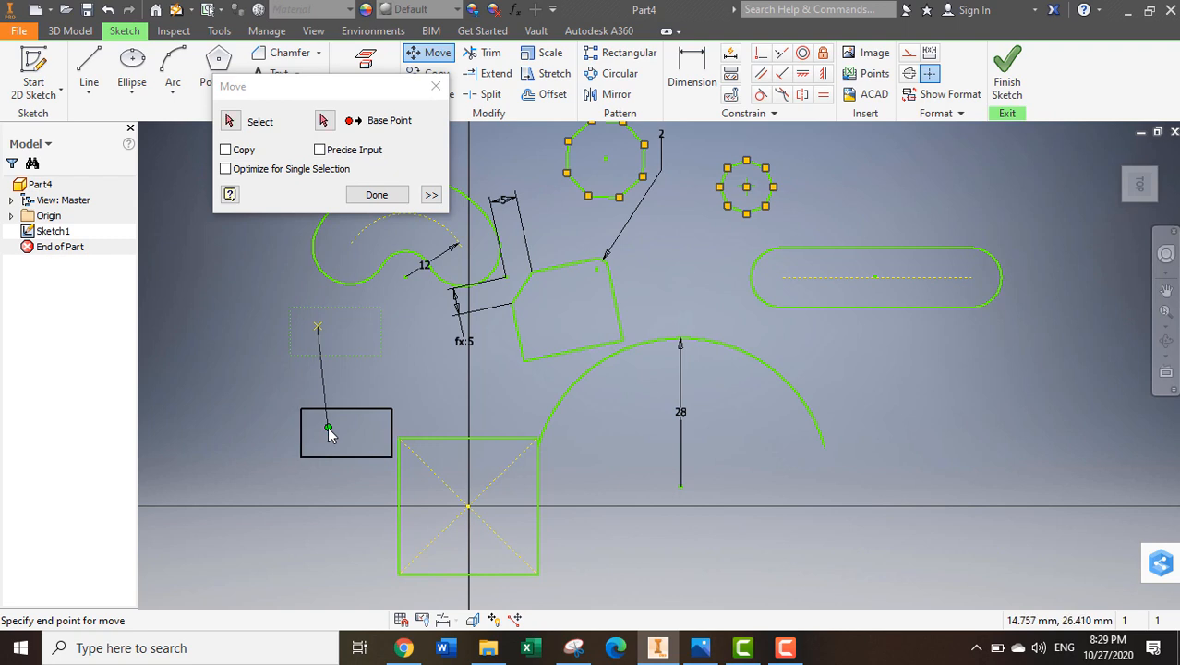
left_click(329, 428)
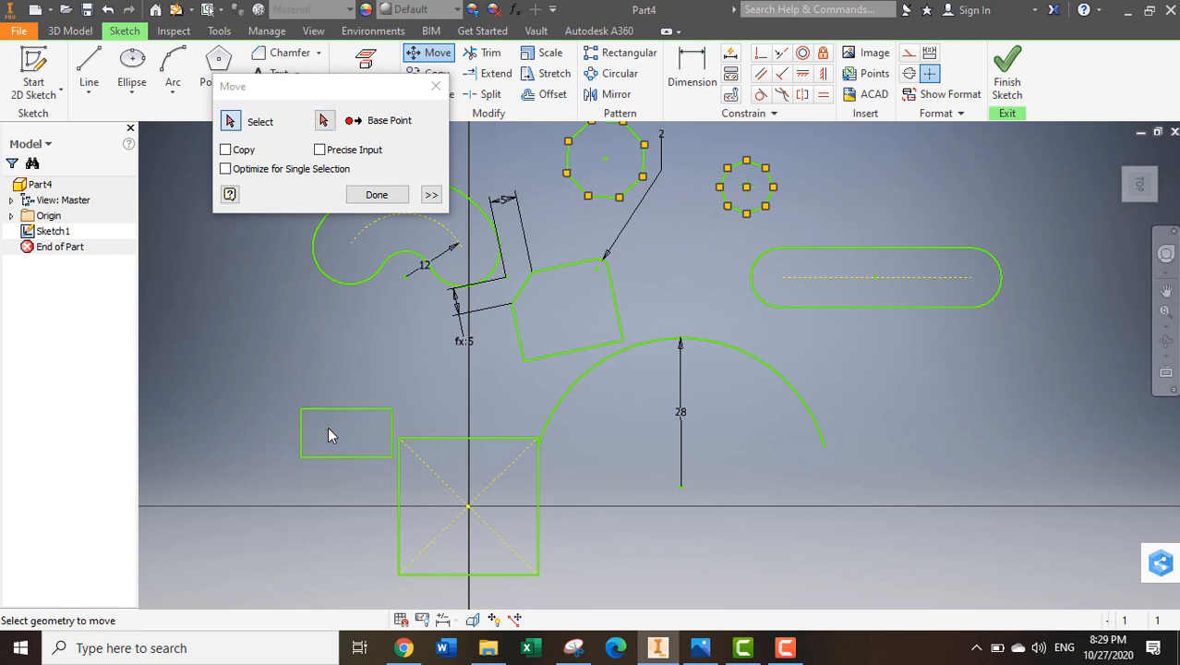
left_click(377, 195)
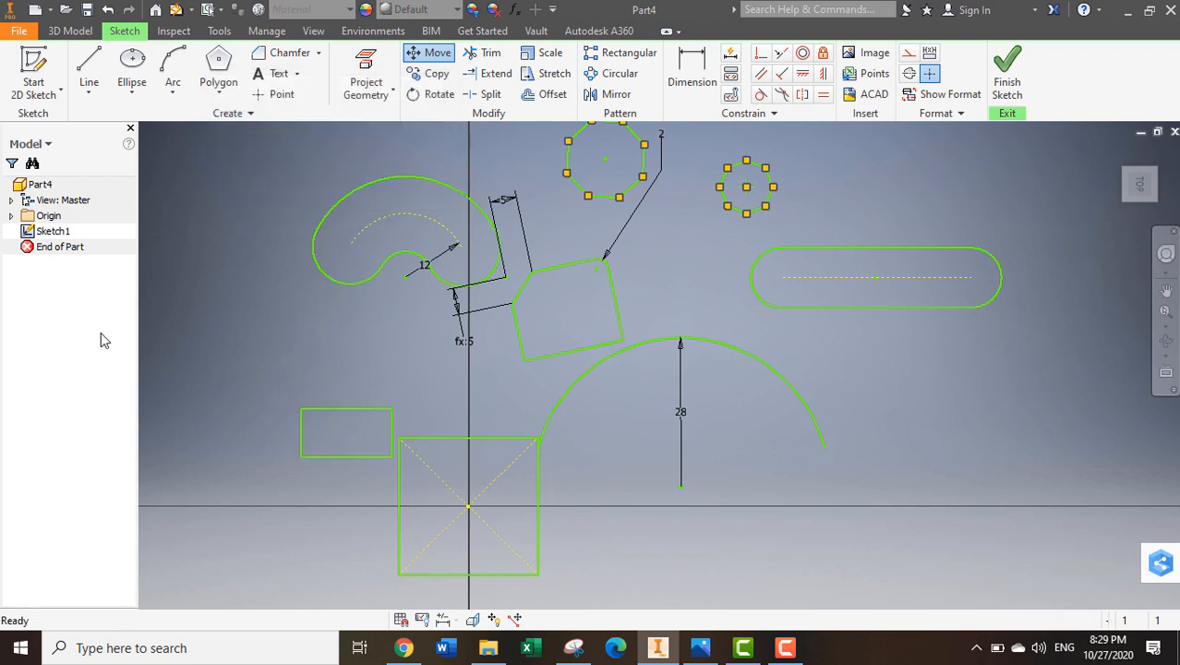
Copy the small rectangle beside the center square to two positions, one above the other, to the left of the curved slot
left_click(430, 73)
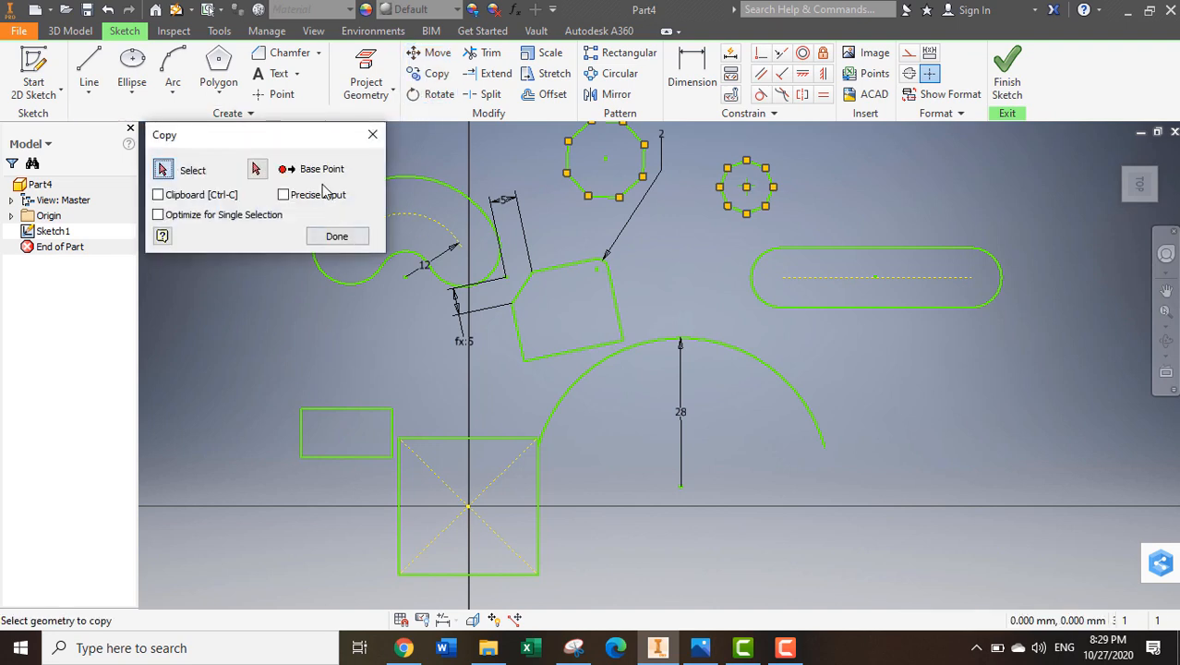
left_click_drag(302, 138, 283, 79)
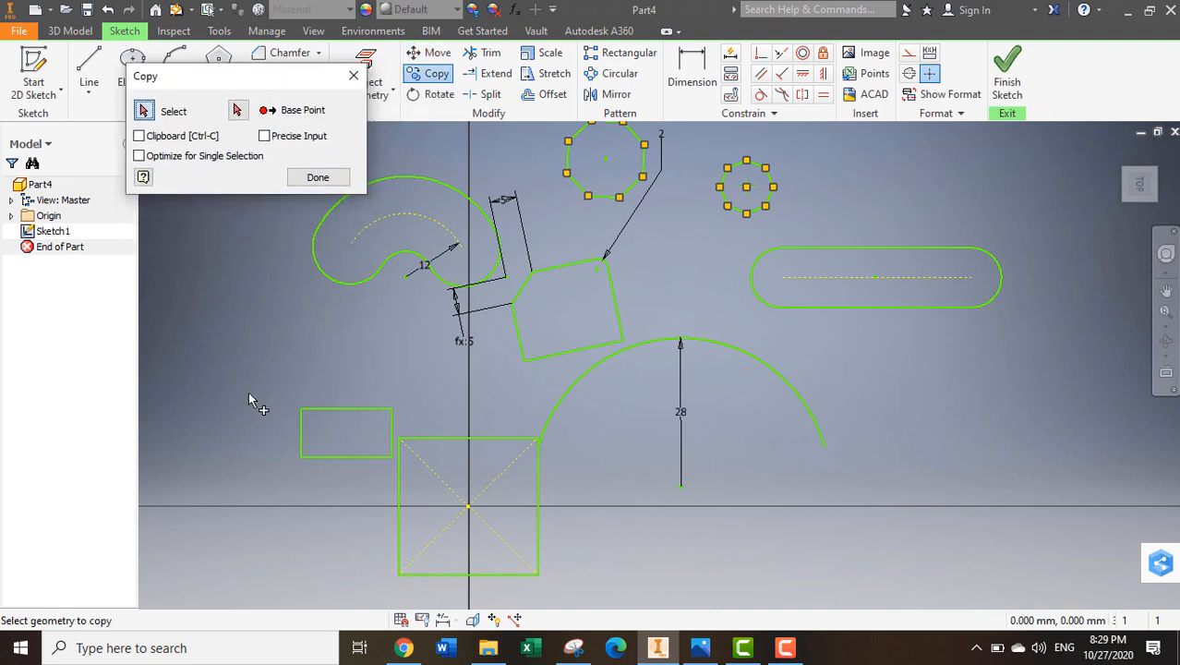
left_click_drag(248, 391, 442, 507)
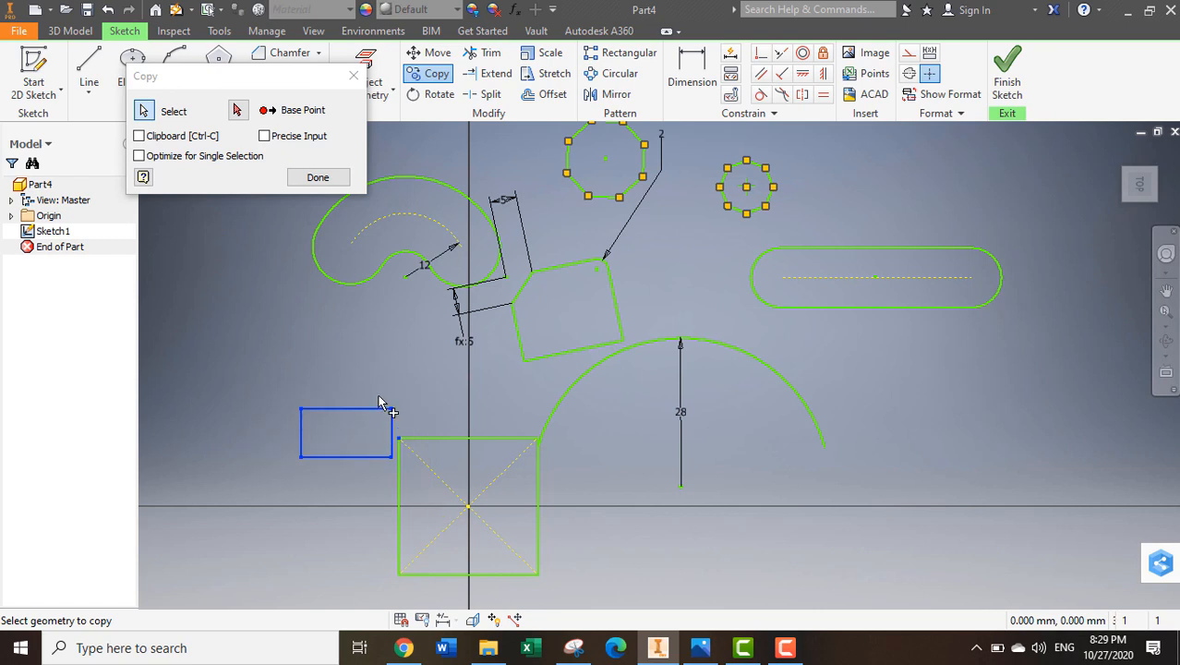
left_click(238, 110)
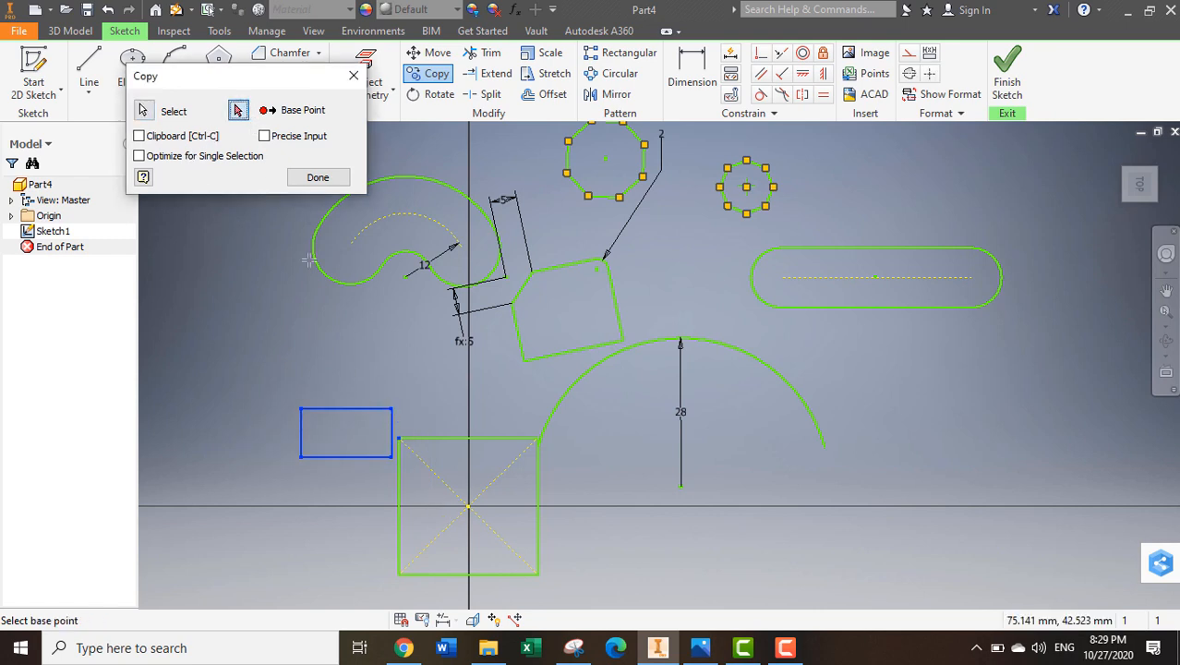
left_click(340, 431)
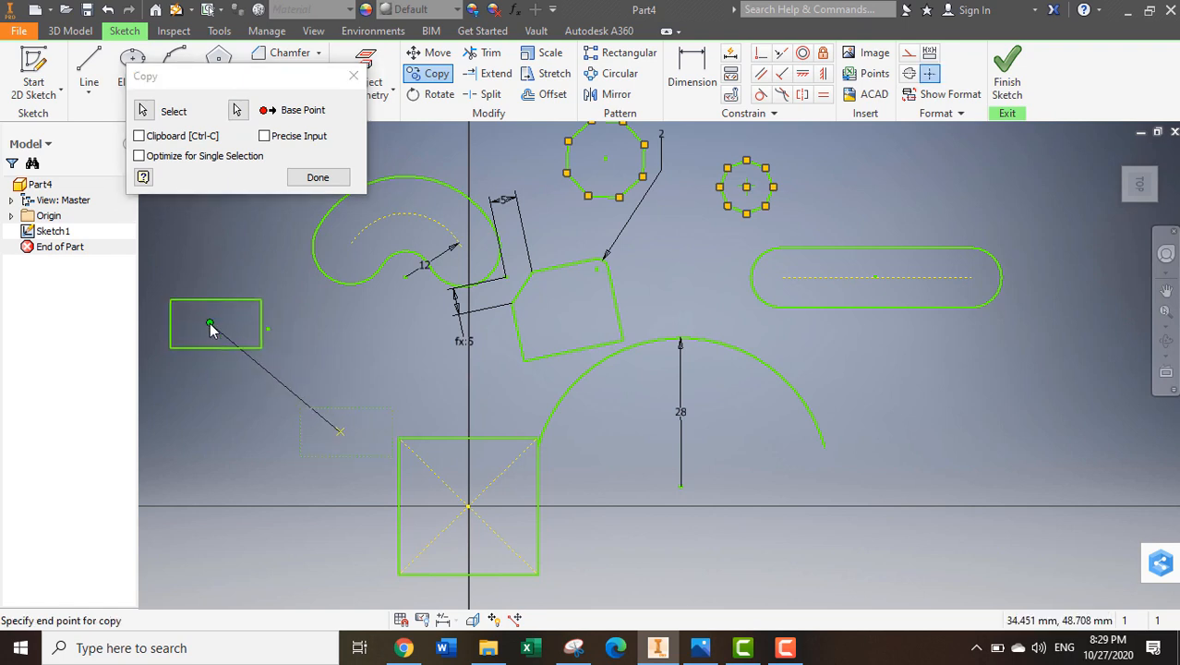
left_click(317, 202)
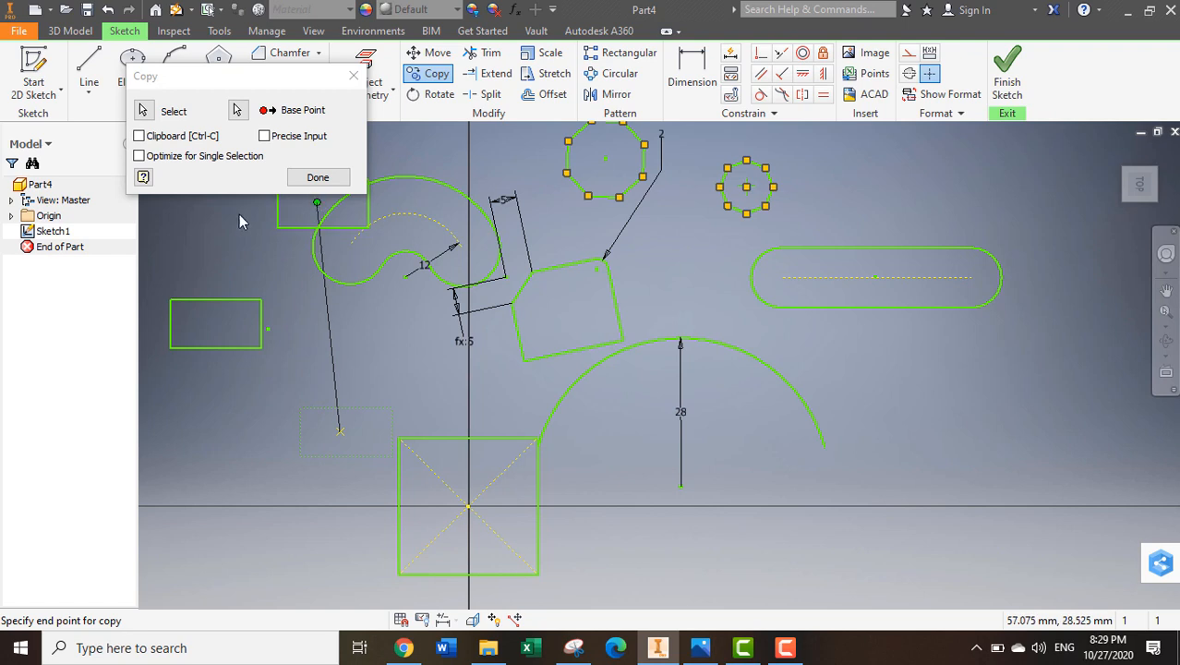
left_click(216, 251)
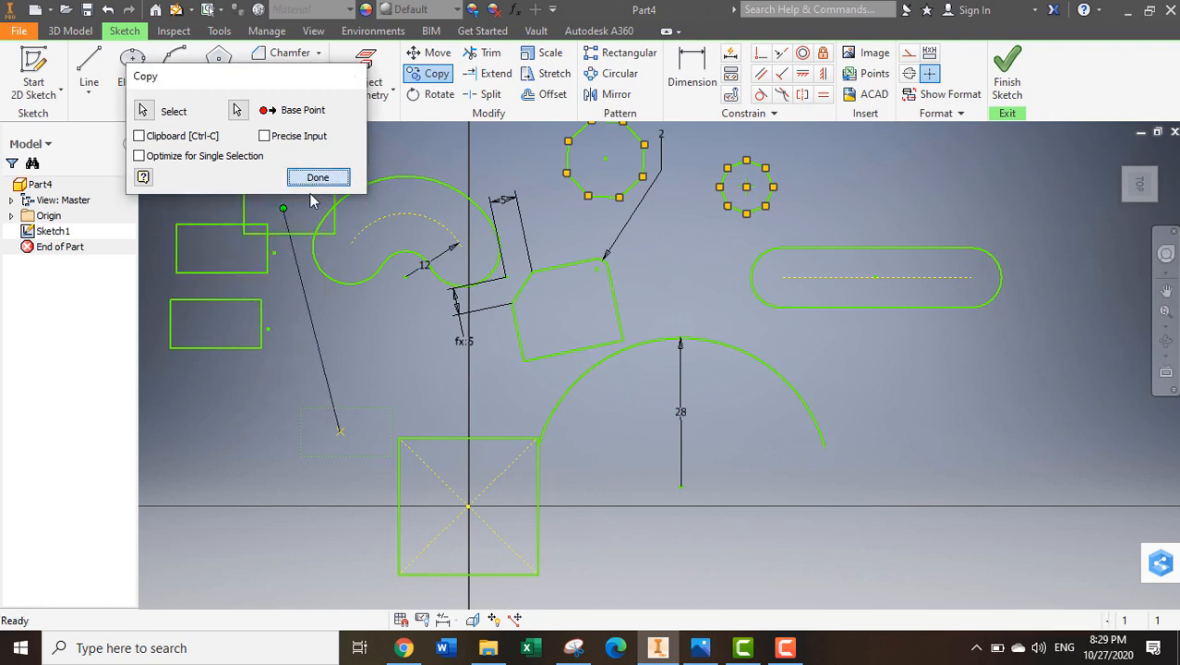
left_click(317, 178)
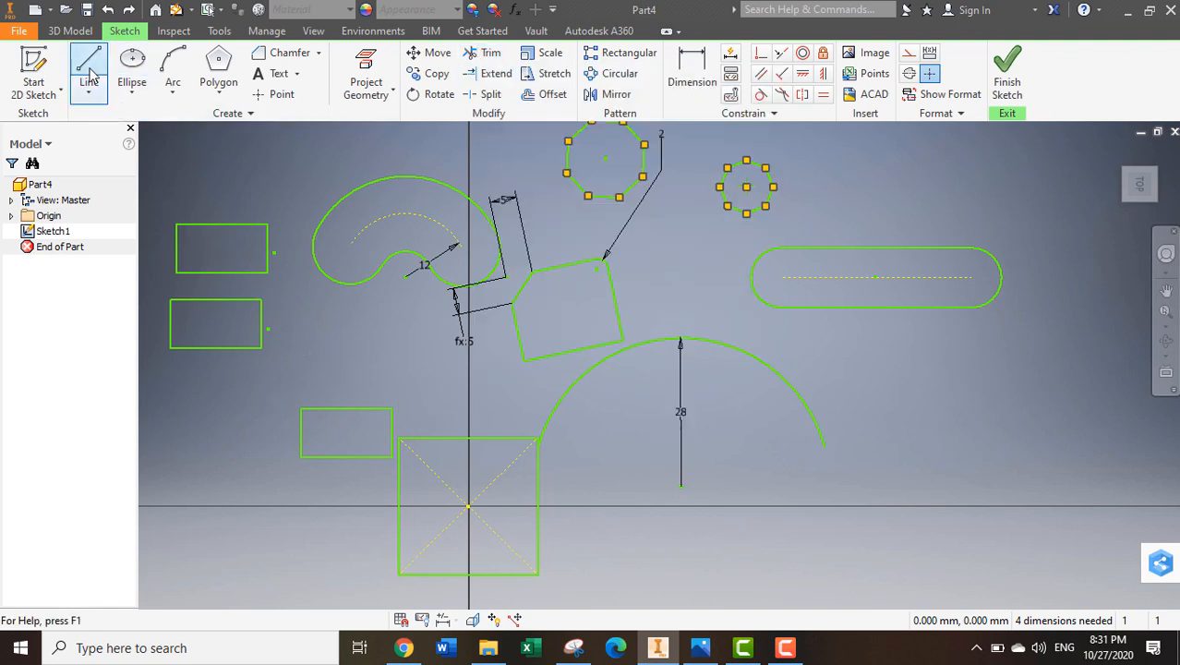
Sketch an 8-sided polygon centered near the middle of the horizontal slot, large enough to overlap both of its straight edges
left_click(222, 70)
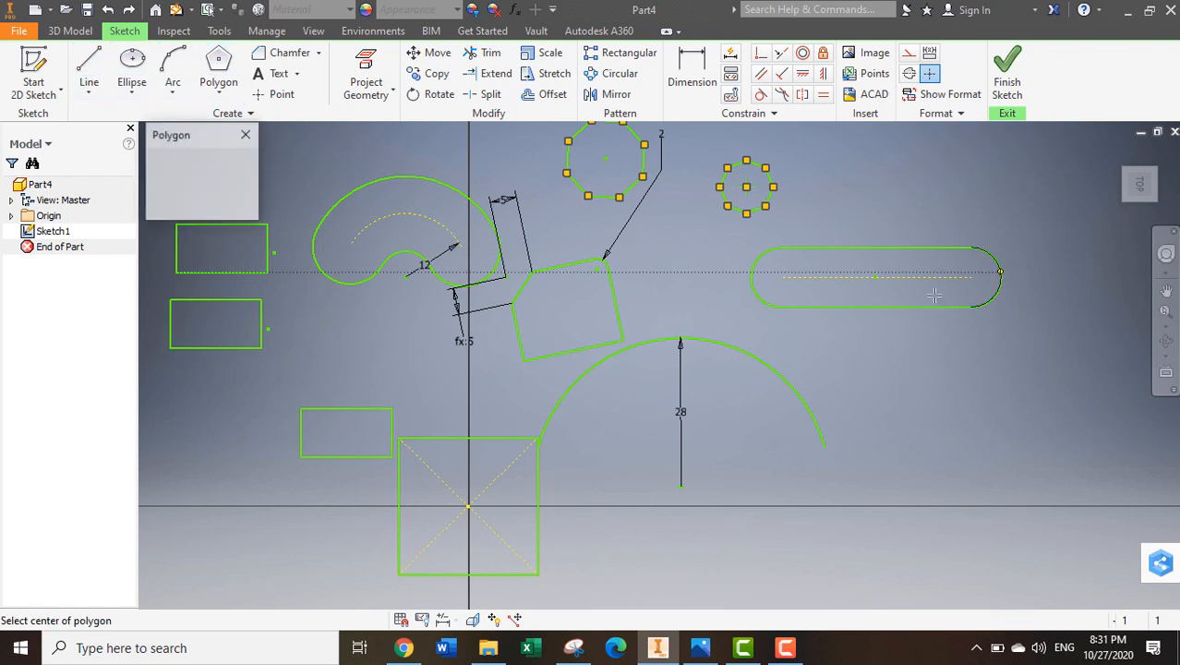
left_click(872, 292)
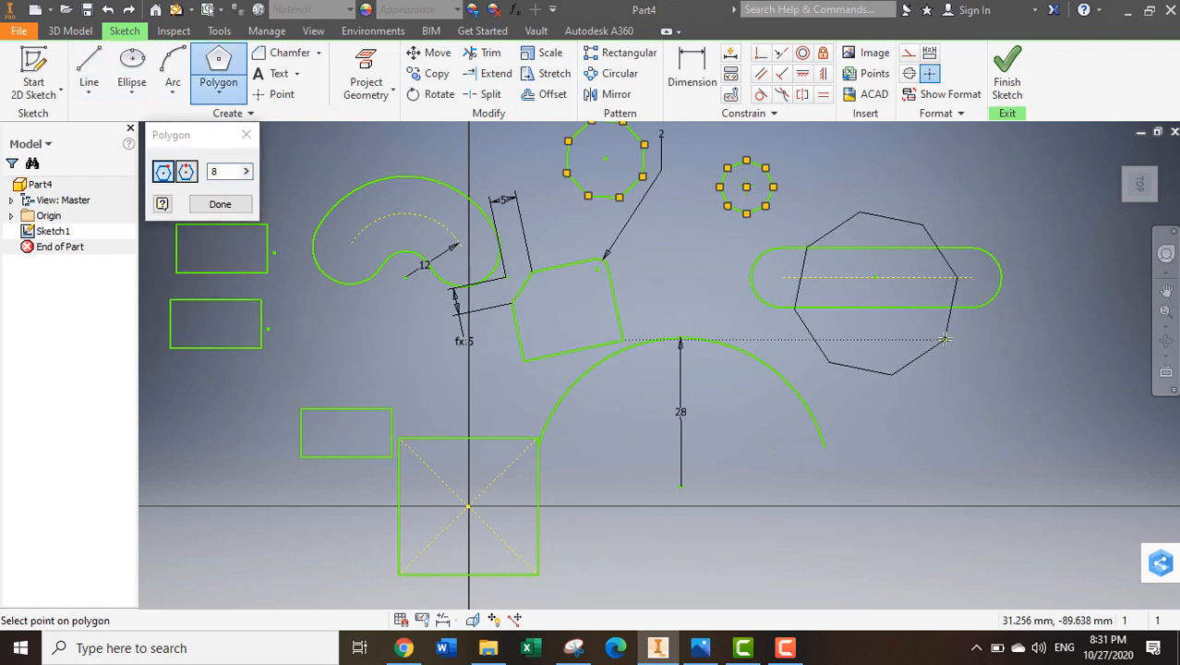
left_click(944, 340)
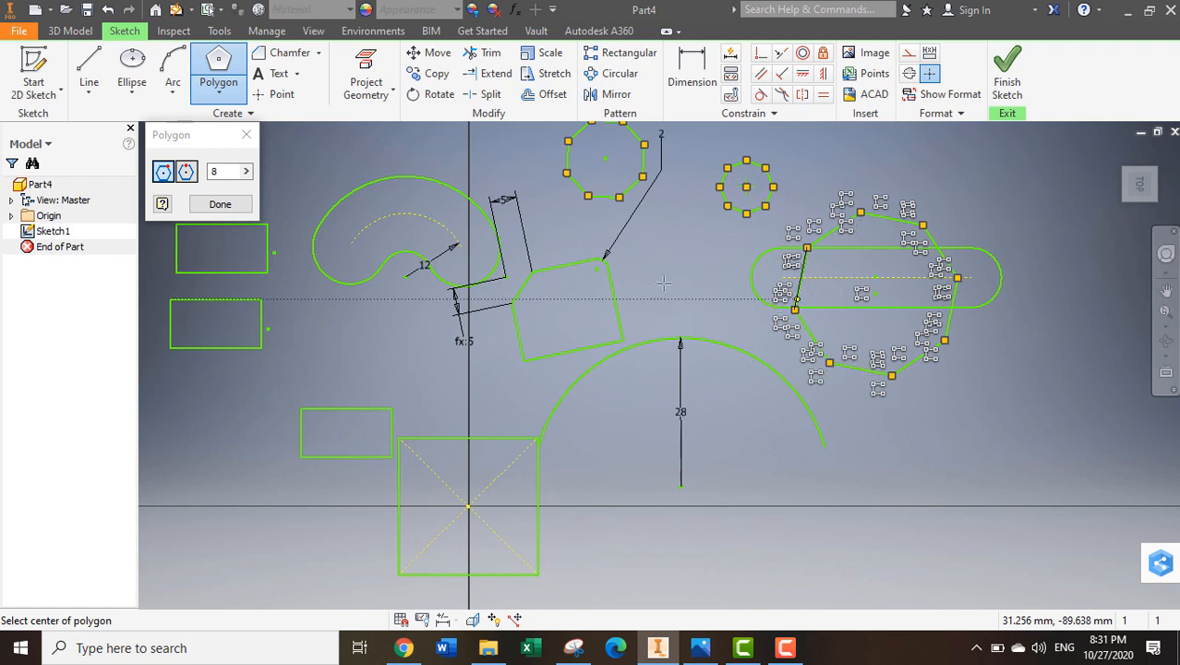
left_click(246, 139)
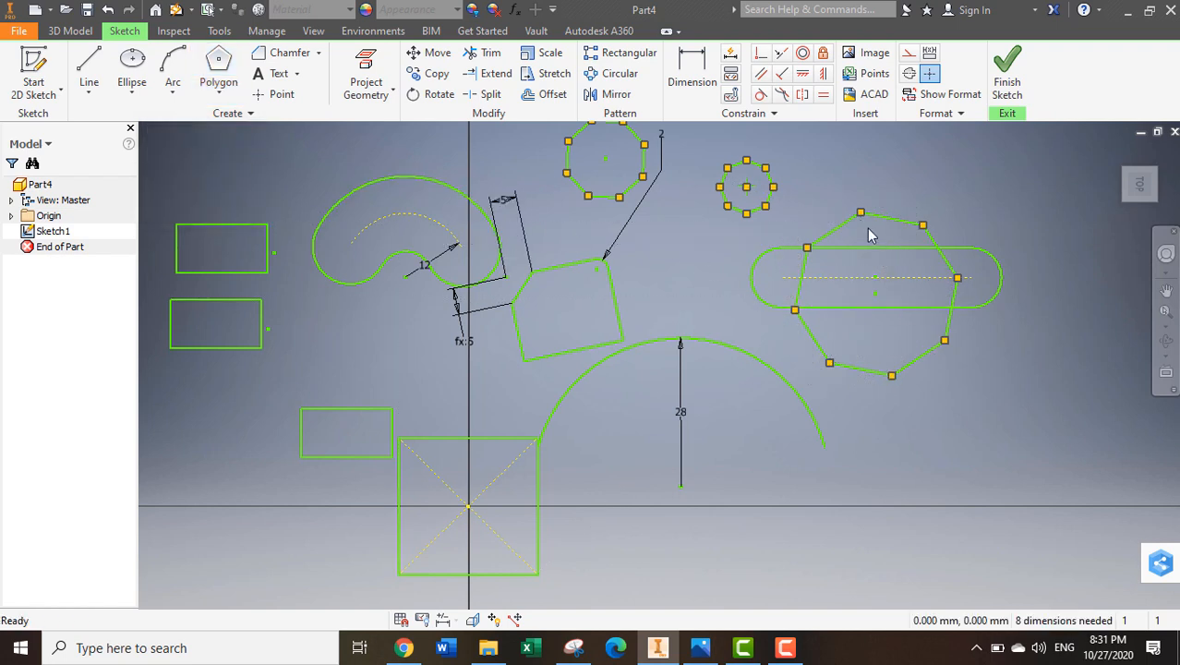
Trim the polygon sides inside the horizontal slot and the slot's straight edges inside the polygon to leave one combined outline
left_click(482, 52)
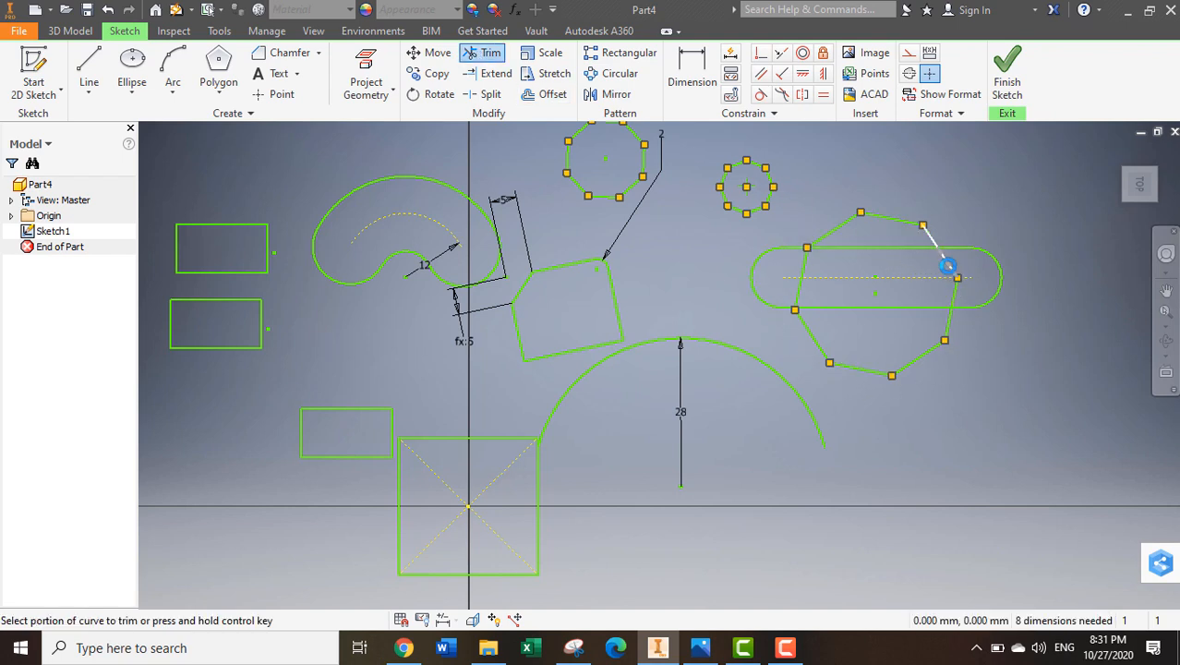
left_click(947, 263)
left_click(952, 298)
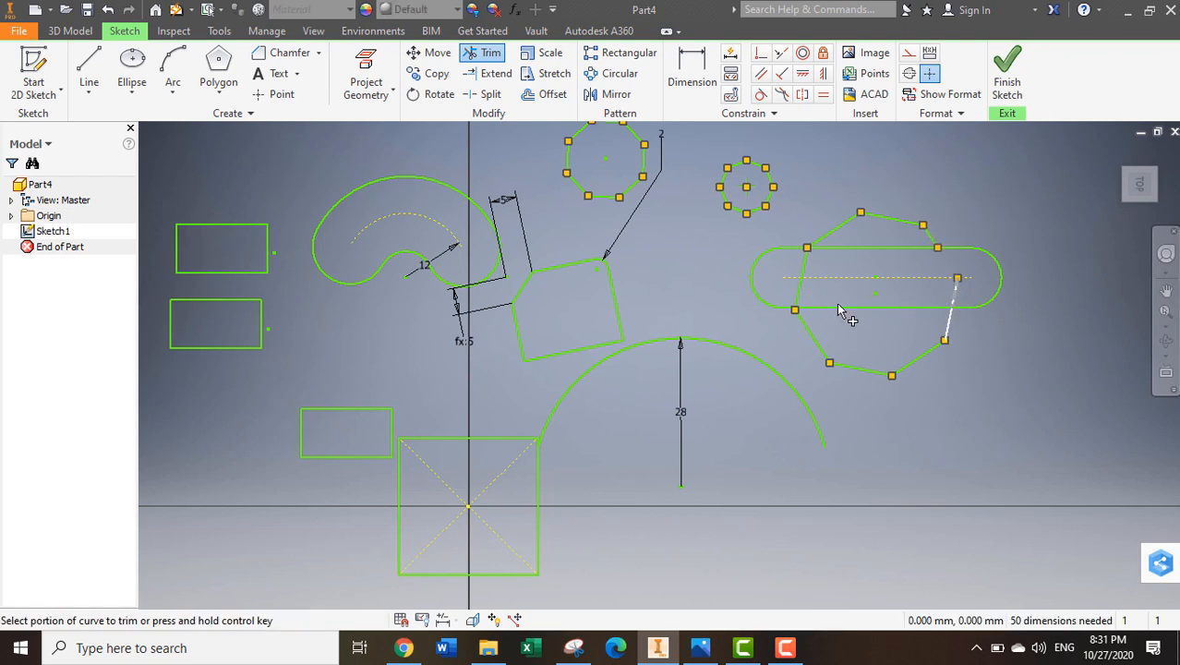
left_click(800, 263)
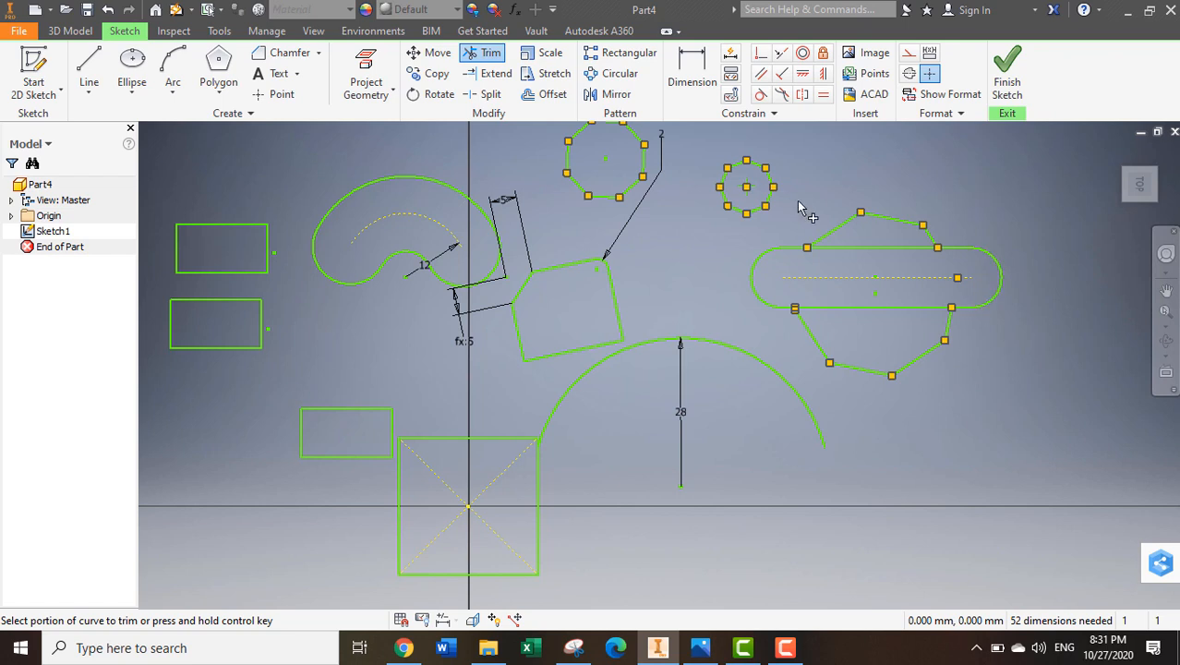
left_click(922, 307)
left_click(904, 254)
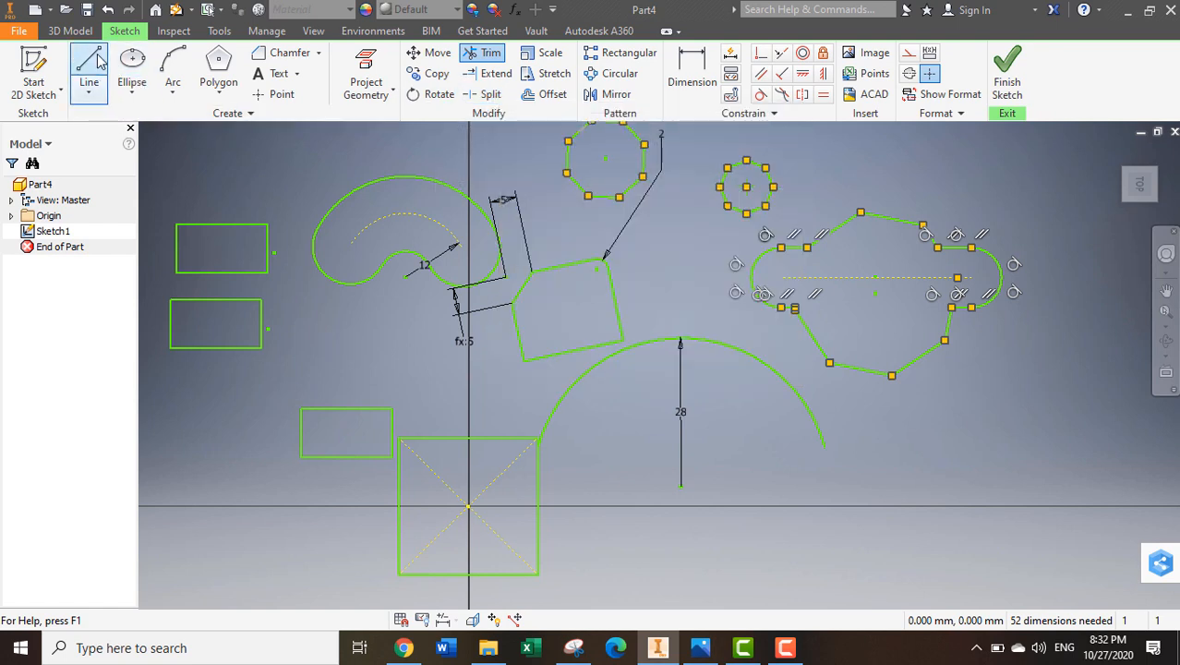
Sketch a center-point circle below the two copied rectangles
left_click(132, 92)
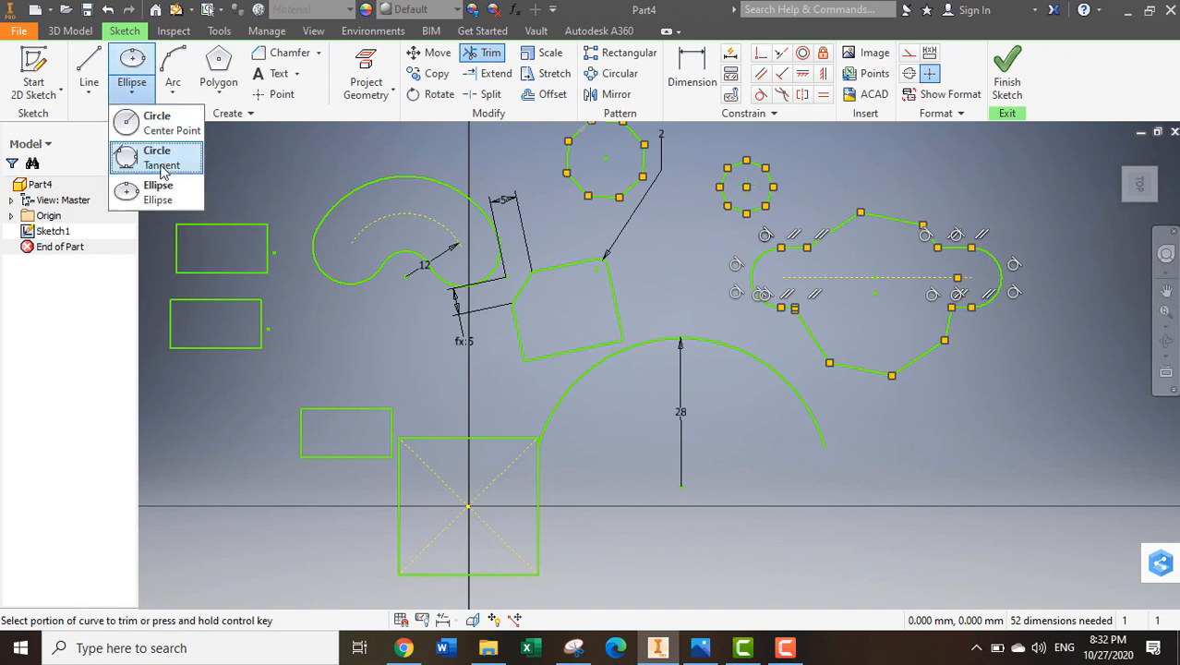
left_click(155, 122)
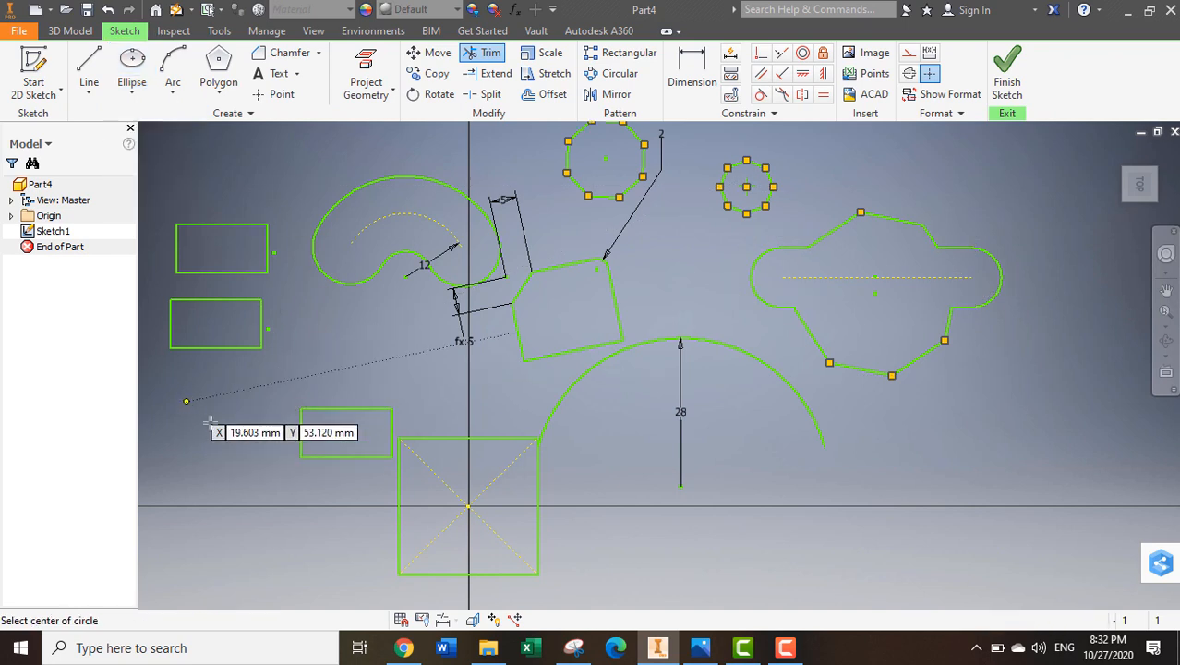
left_click(185, 401)
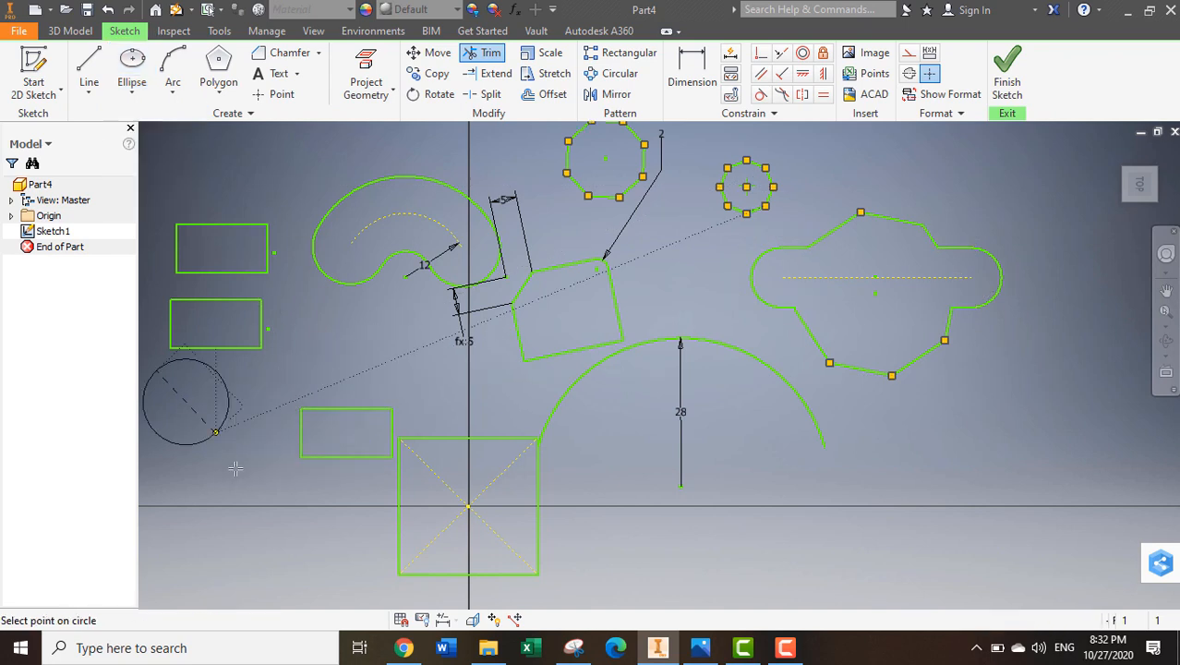
left_click(213, 423)
Sketch a nearly horizontal line about 23 mm long across the lower part of the circle, extending past both sides
scroll(219, 421, "down", 2)
middle_click_drag(219, 421, 360, 426)
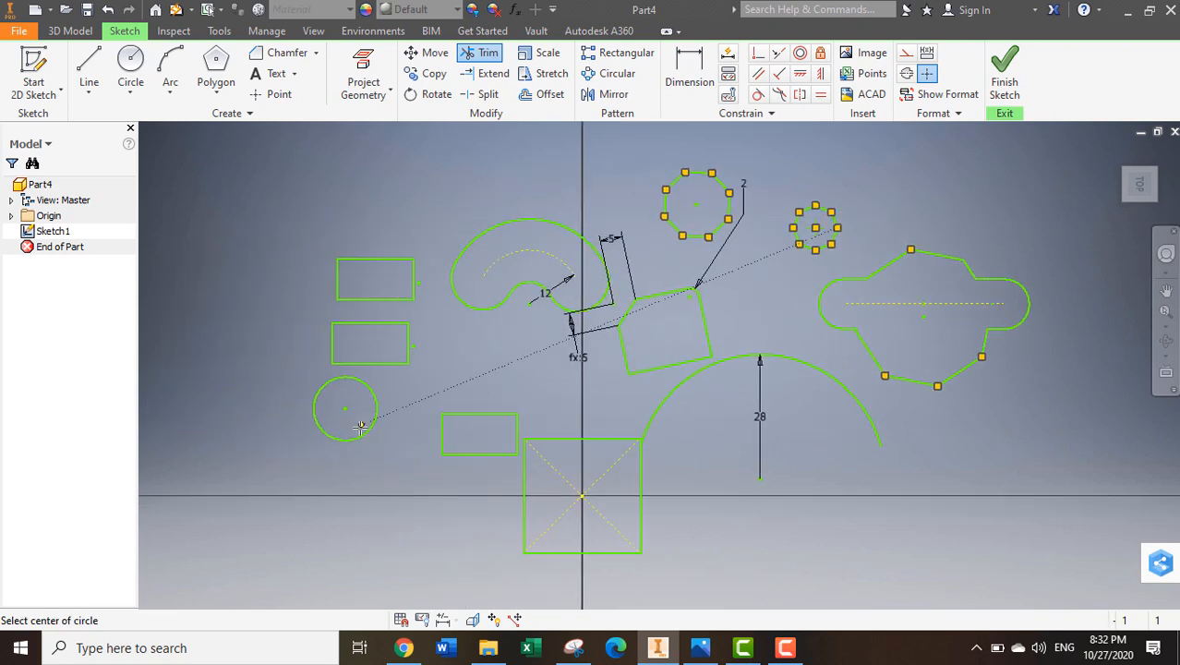
left_click(89, 74)
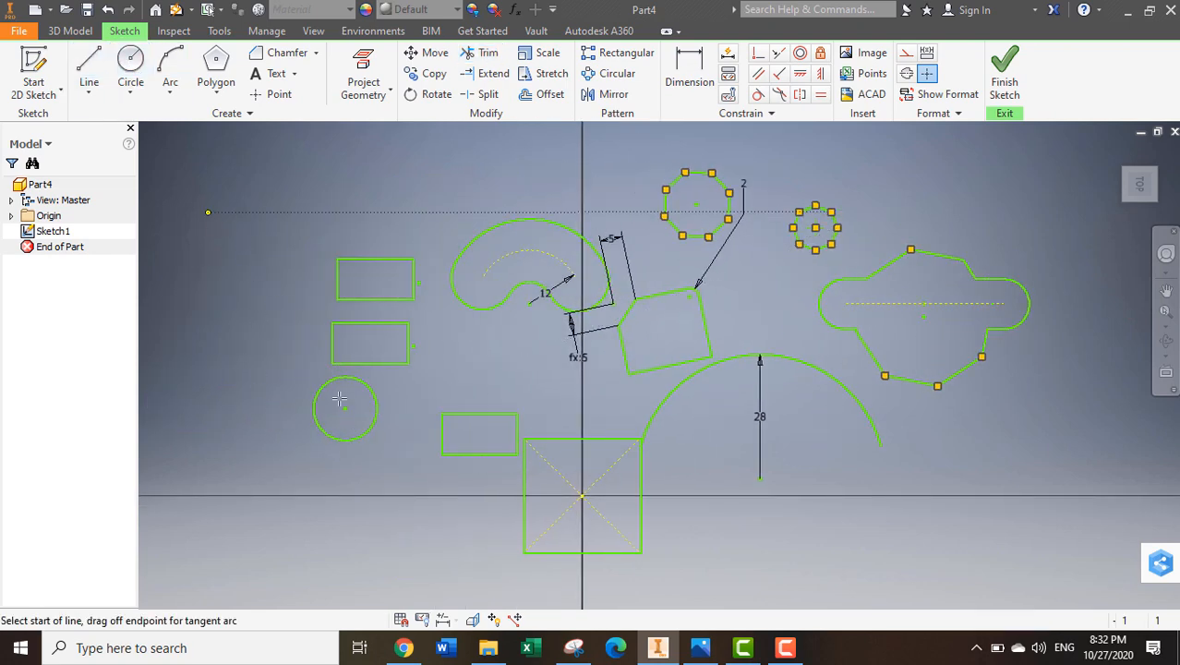
left_click(291, 420)
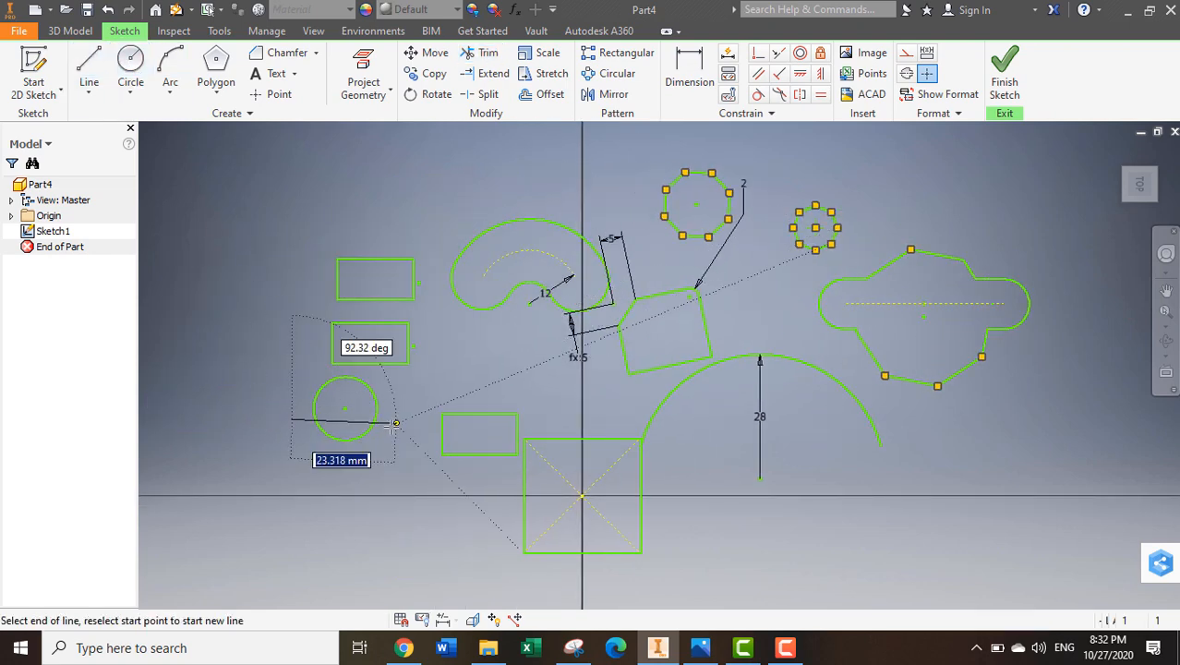
left_click(395, 423)
key("Escape")
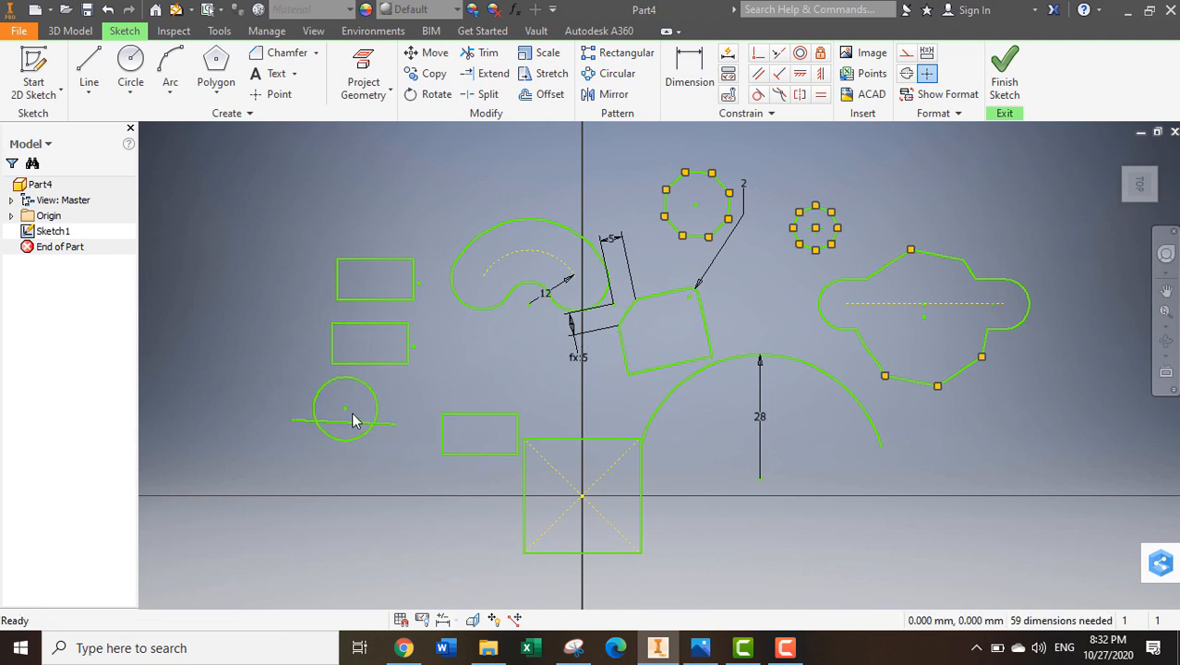
Split the circle where the line crosses it
scroll(362, 448, "down", 3)
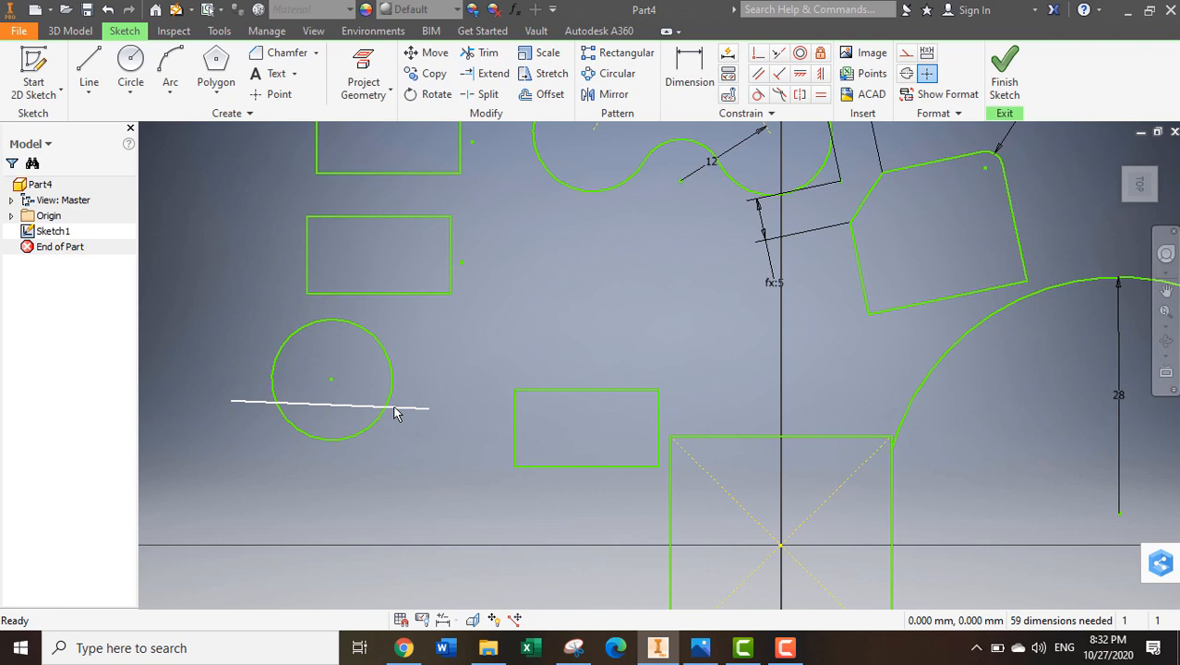
left_click(482, 94)
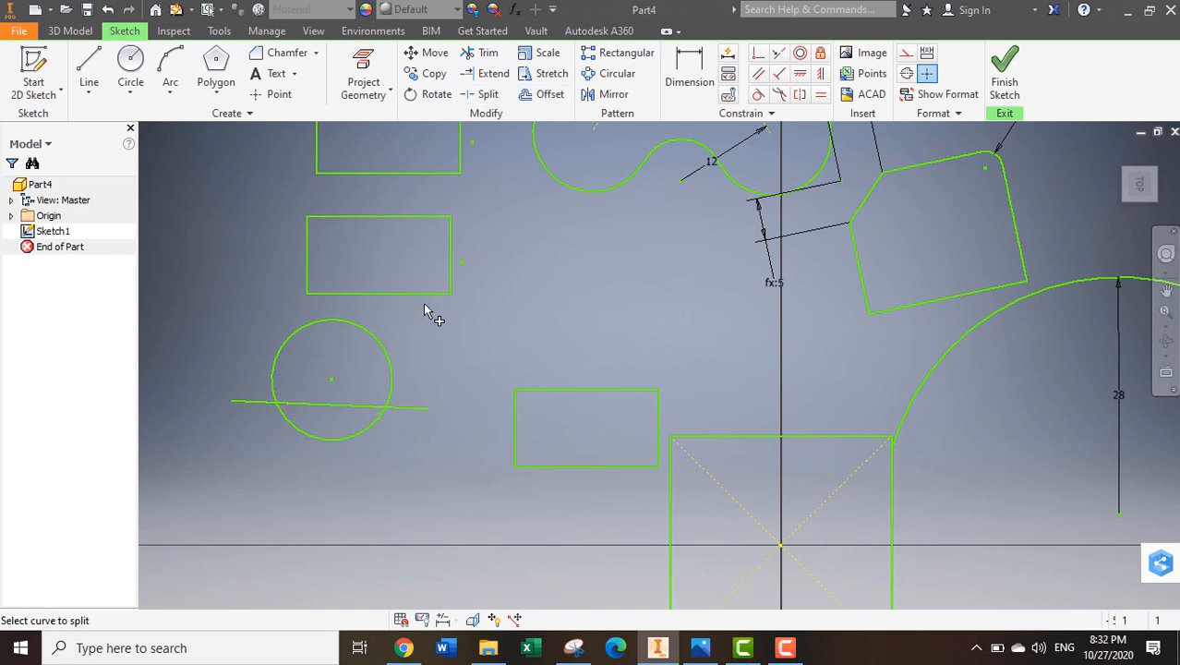
left_click(391, 357)
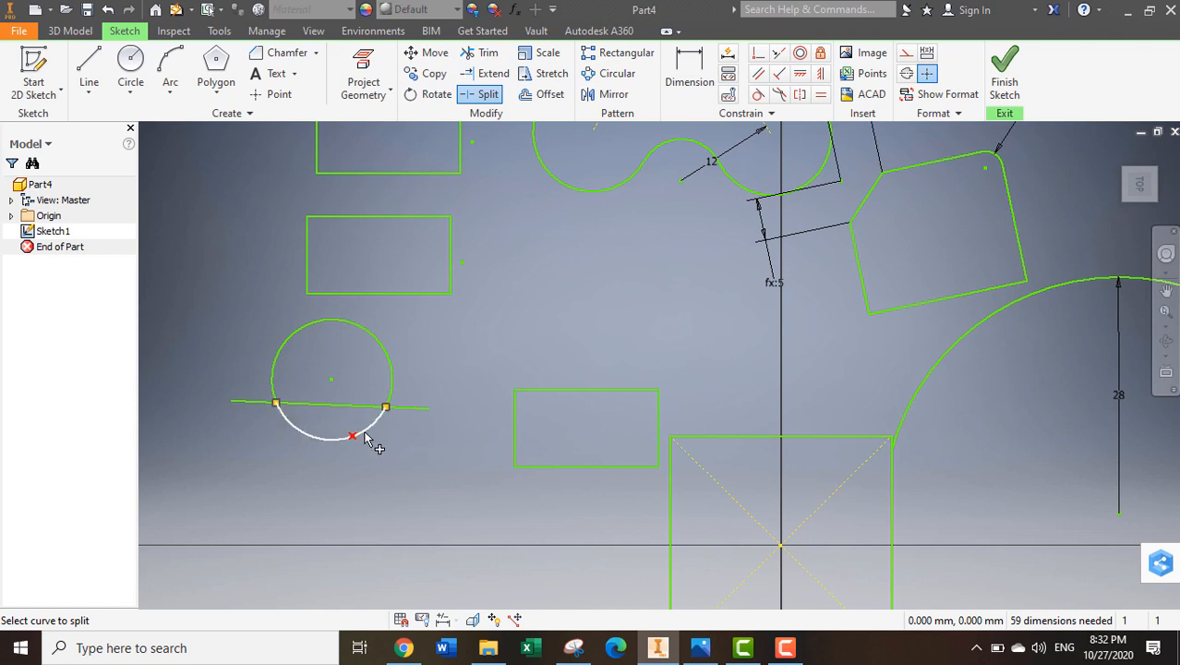
key("Escape")
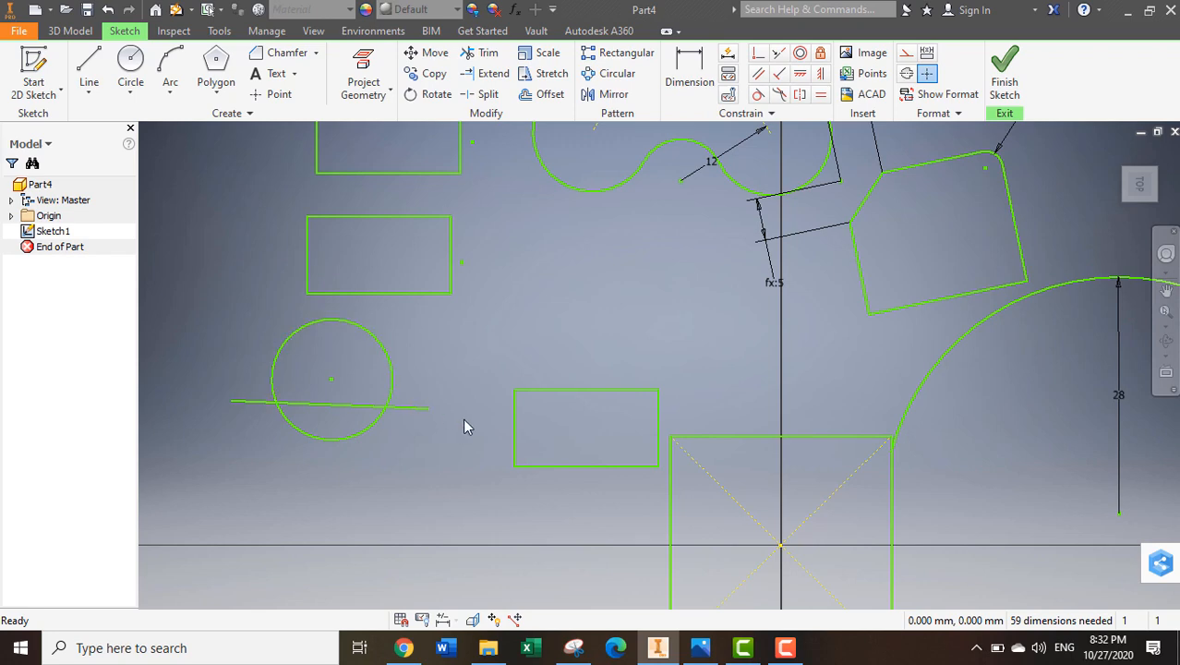
Offset the upper copied rectangle inward by 1 mm
scroll(466, 424, "up", 3)
scroll(467, 426, "down", 5)
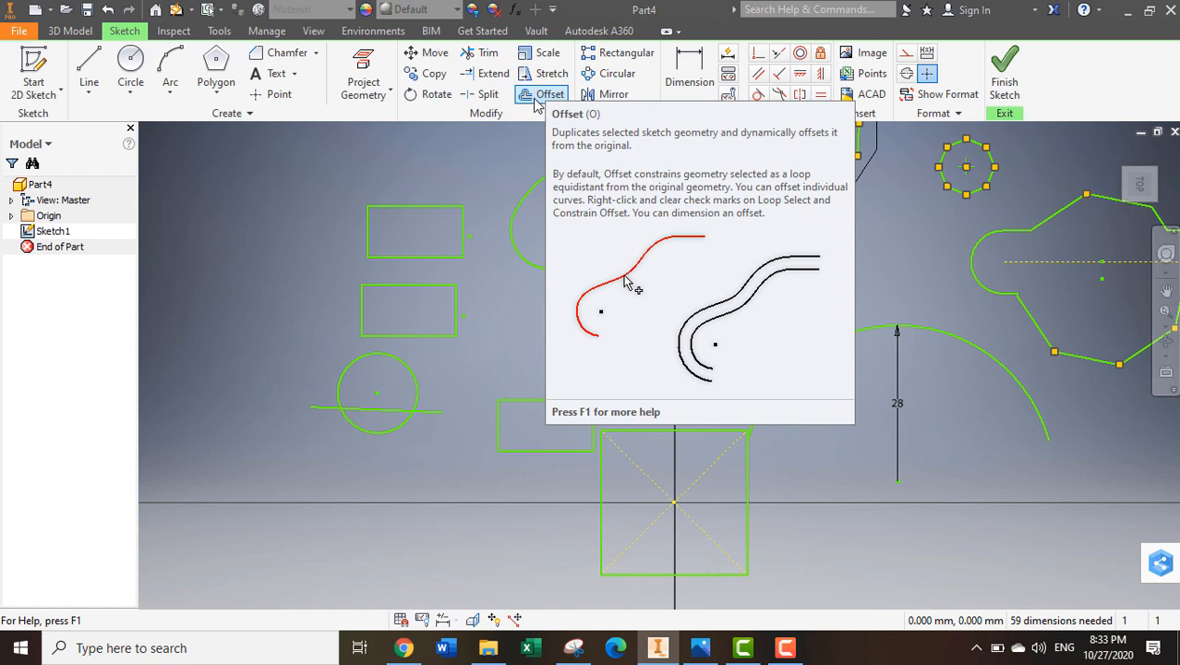
left_click(543, 96)
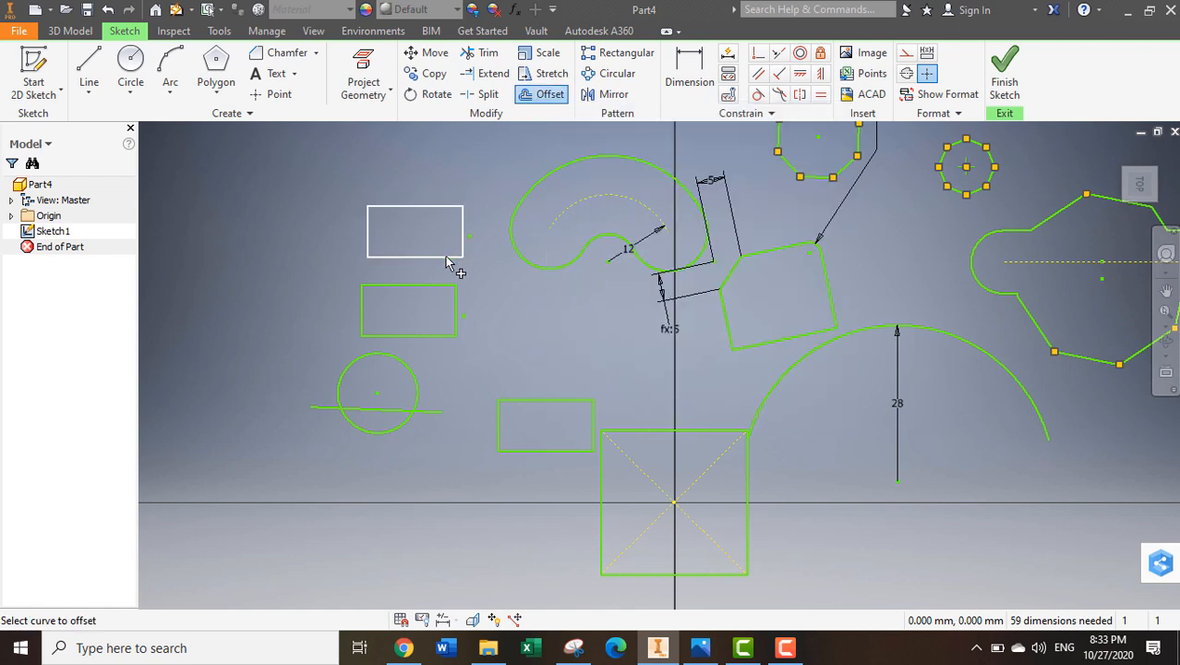
left_click(451, 260)
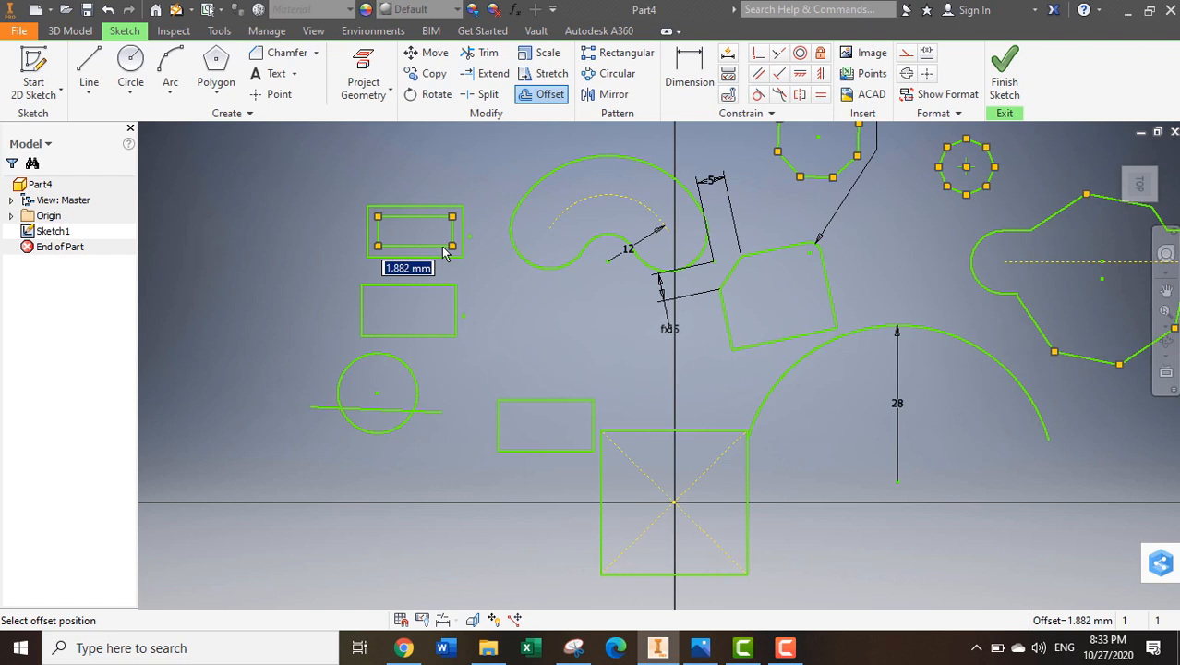
type("1")
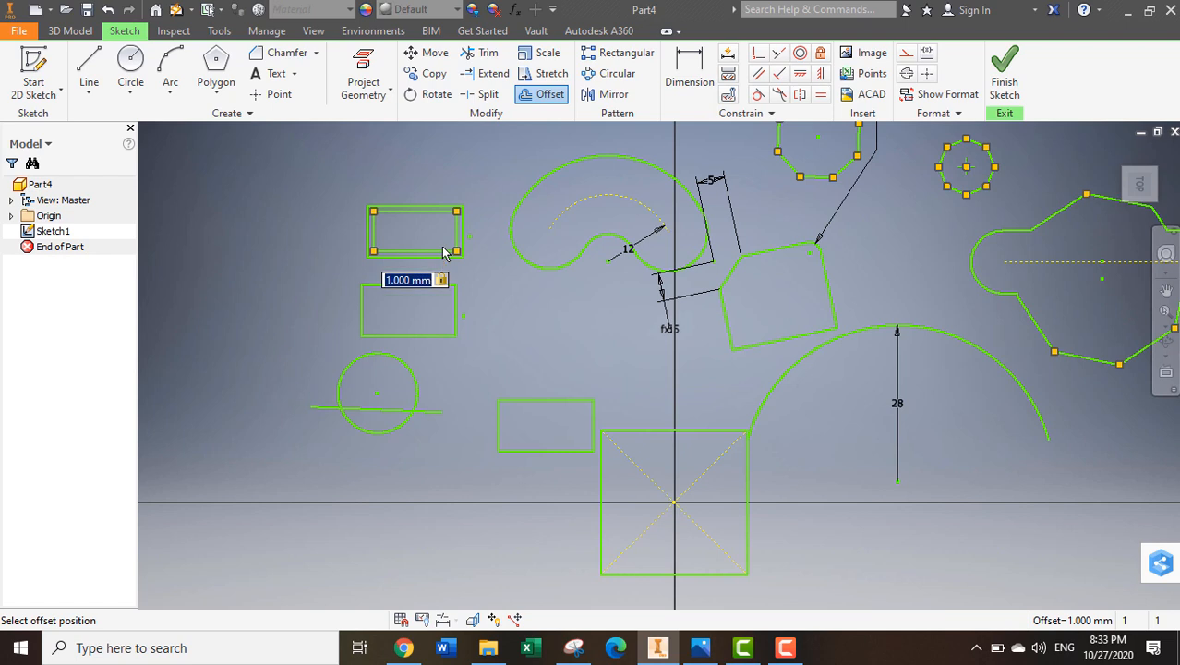
key("Return")
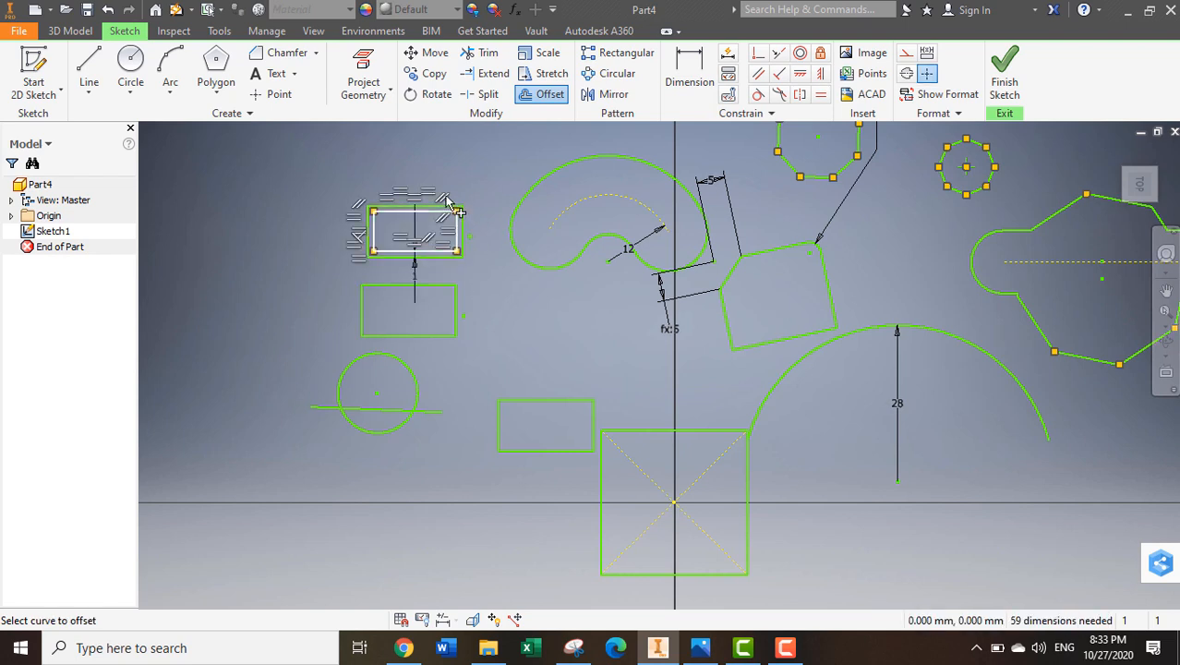
key("Escape")
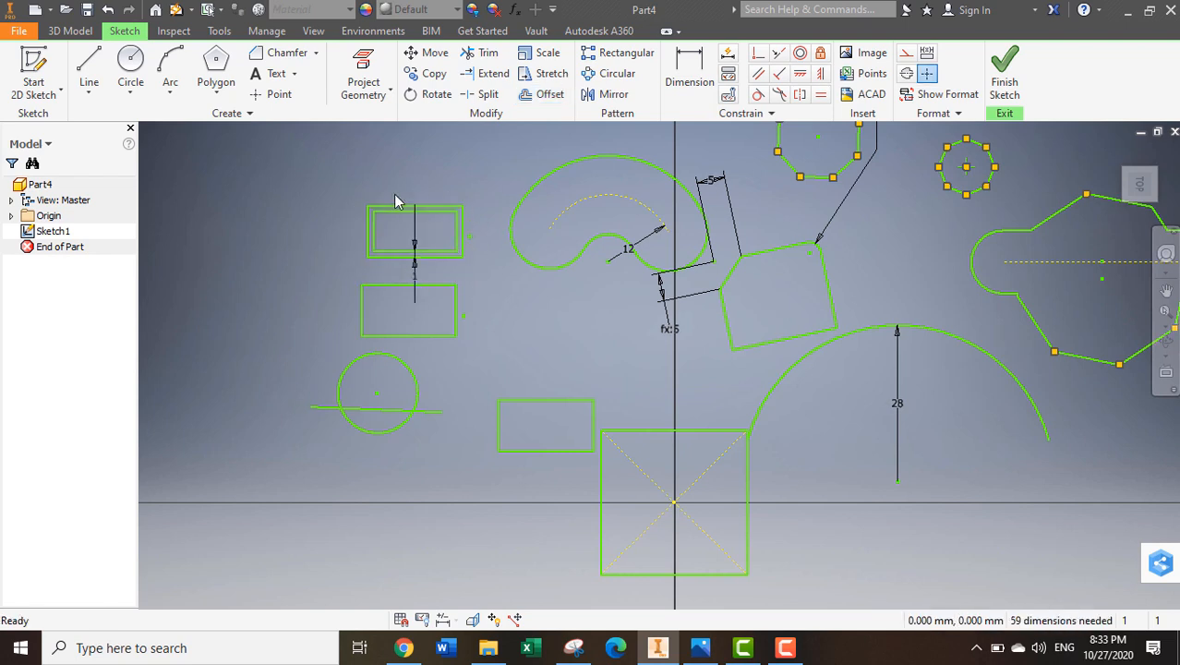
middle_click_drag(336, 269, 149, 269)
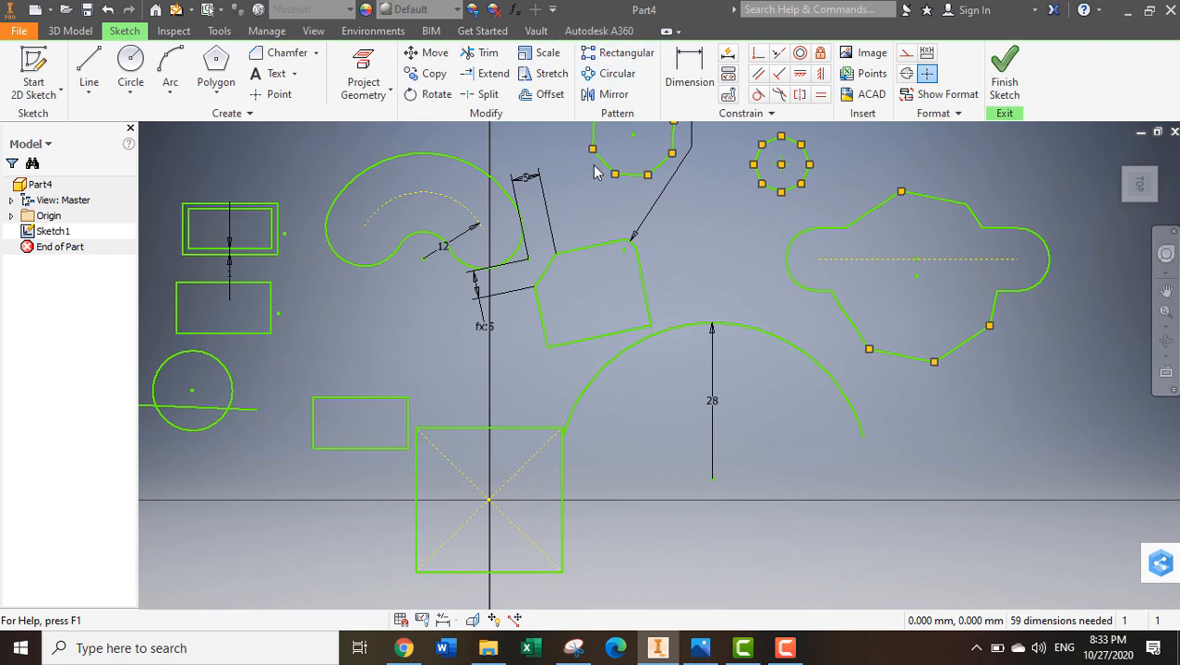
scroll(696, 354, "down", 4)
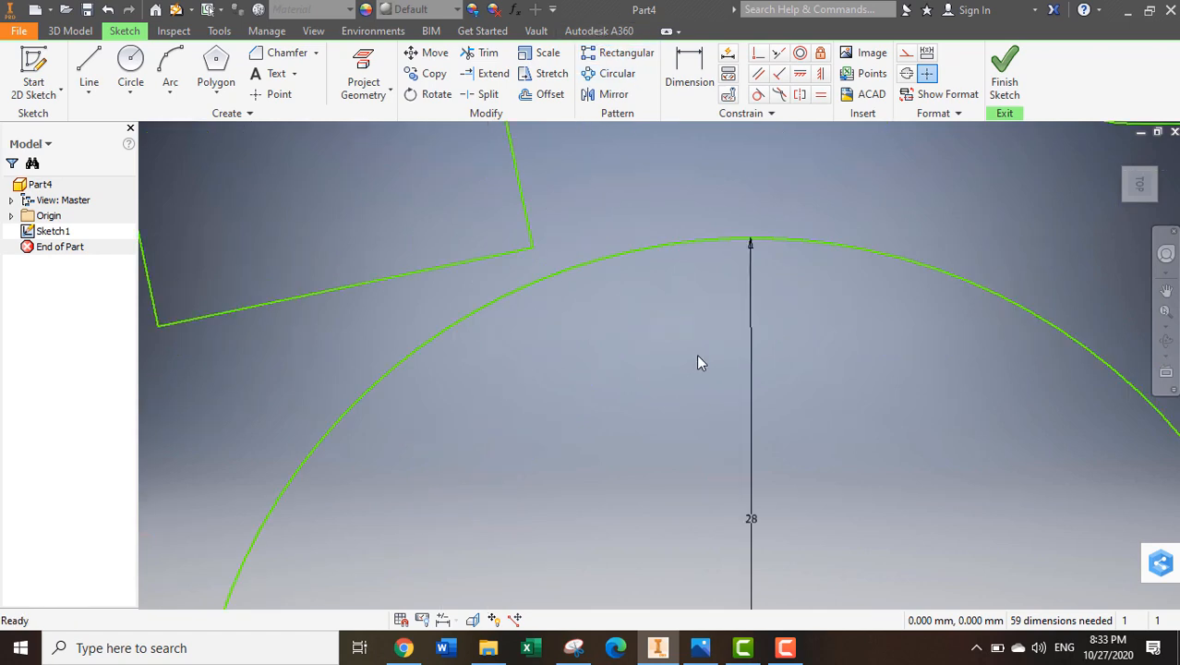
Sketch a center-point circle about 8 mm in diameter in the empty area beyond the slotted polygon shape
scroll(696, 353, "up", 6)
scroll(696, 354, "down", 2)
mouse_move(1115, 202)
middle_mouse_down()
mouse_move(737, 295)
mouse_move(585, 297)
mouse_move(556, 313)
middle_mouse_up()
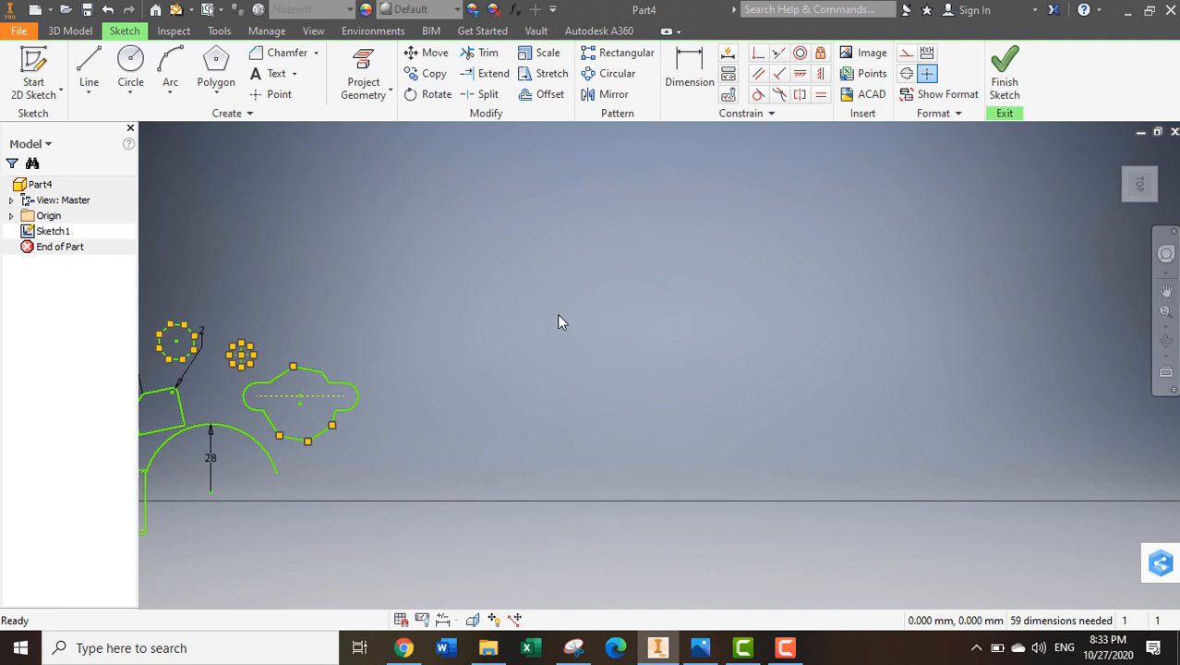
left_click(130, 76)
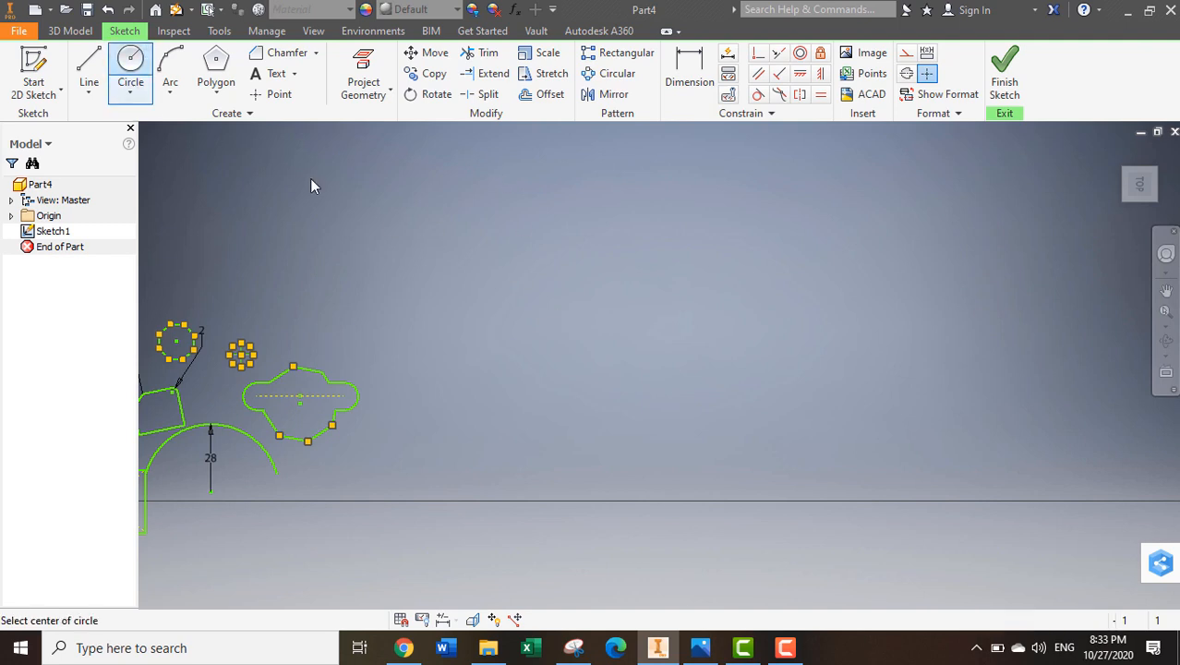
left_click(466, 335)
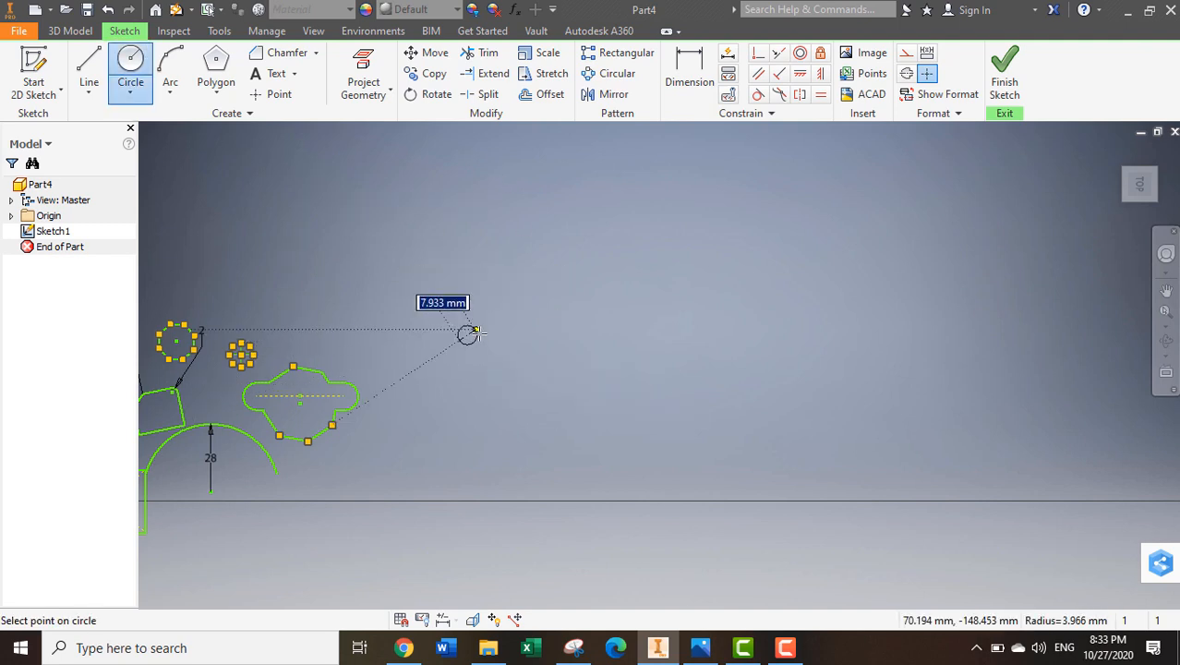
left_click(475, 334)
key("Escape")
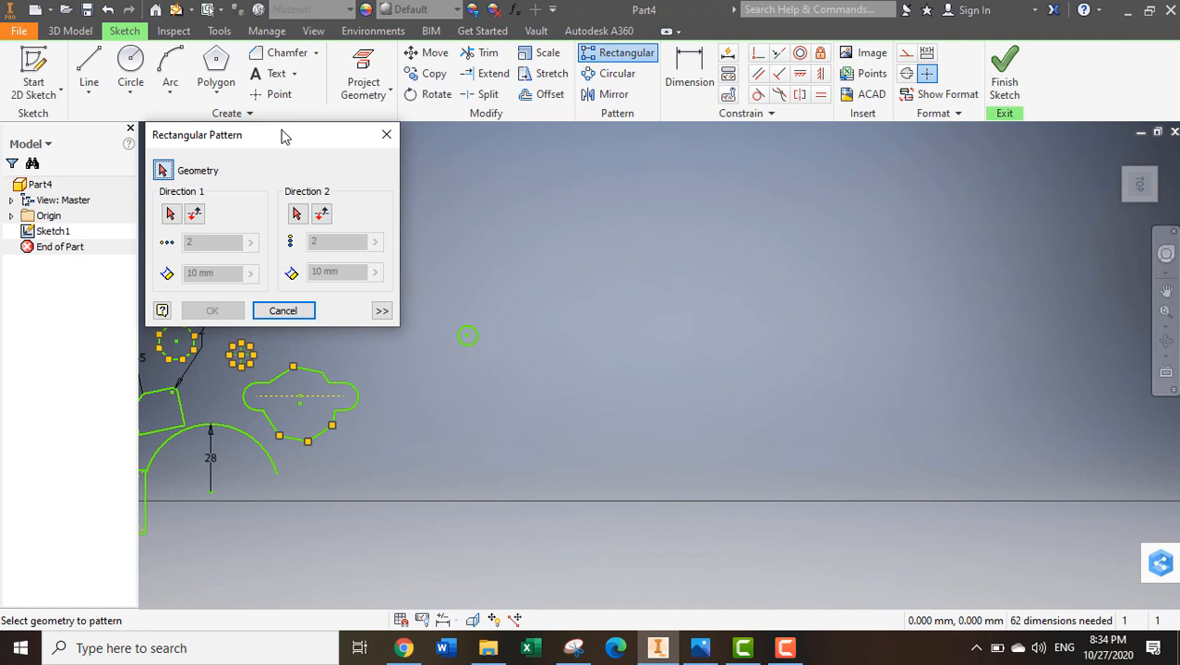
Start a rectangular sketch pattern with the new small circle as its geometry
left_click_drag(284, 136, 223, 54)
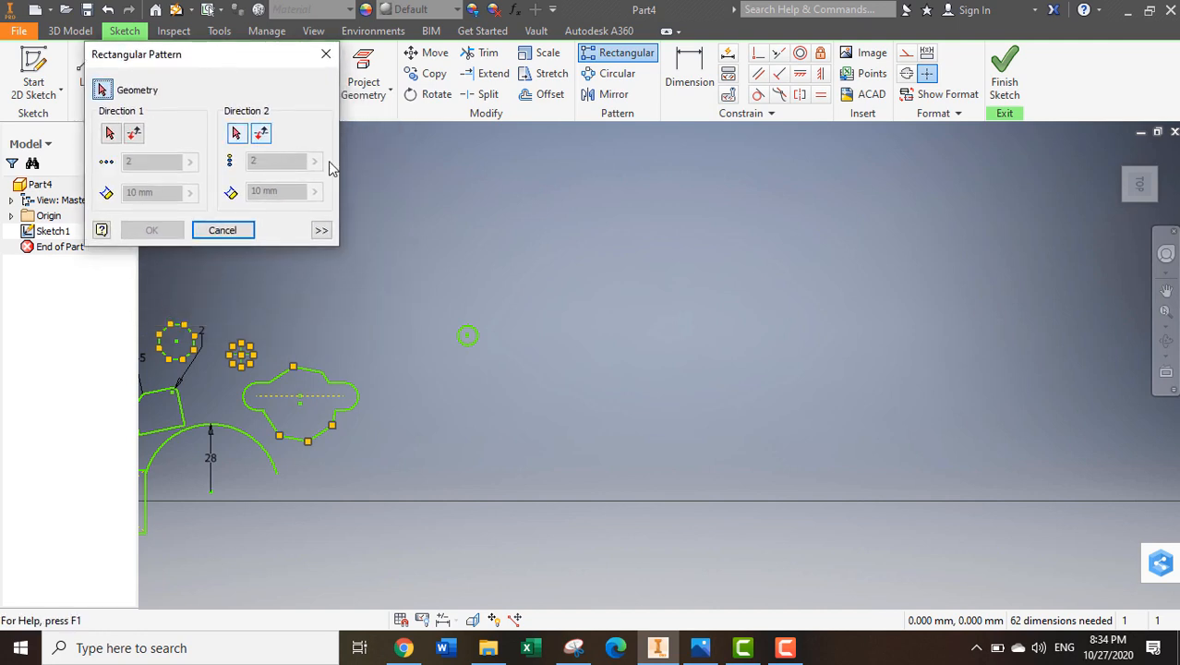
left_click(467, 337)
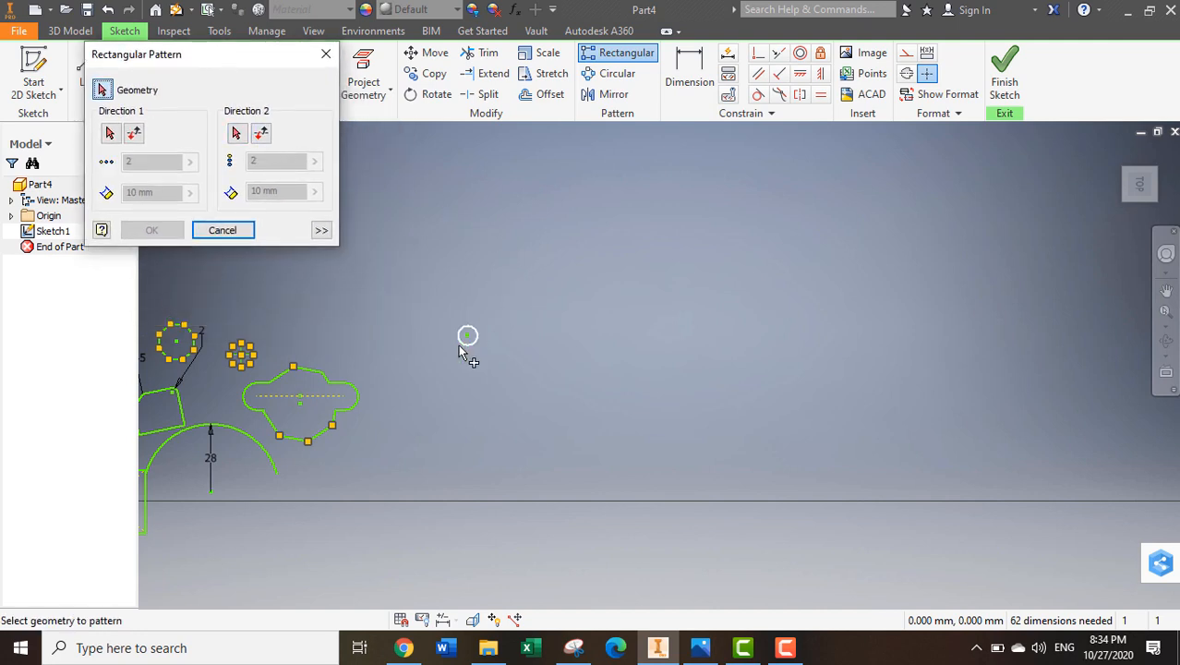
left_click(102, 90)
left_click(468, 342)
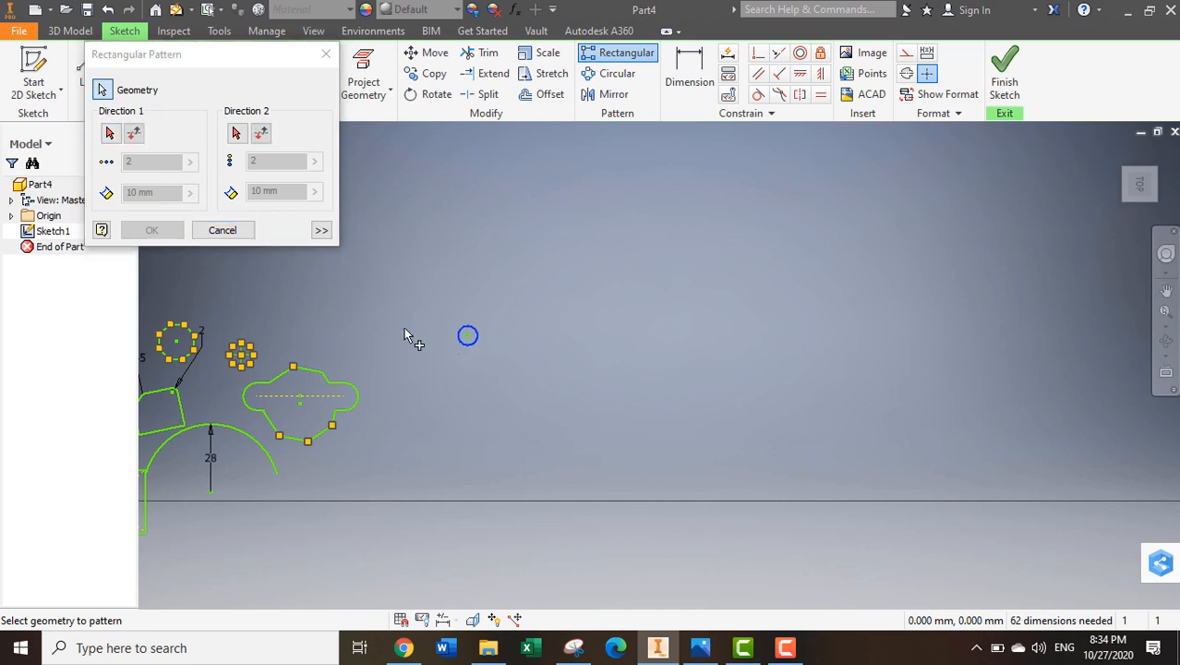
Define the pattern's first direction along the upper edge of the square at the origin, with 5 instances
left_click(111, 133)
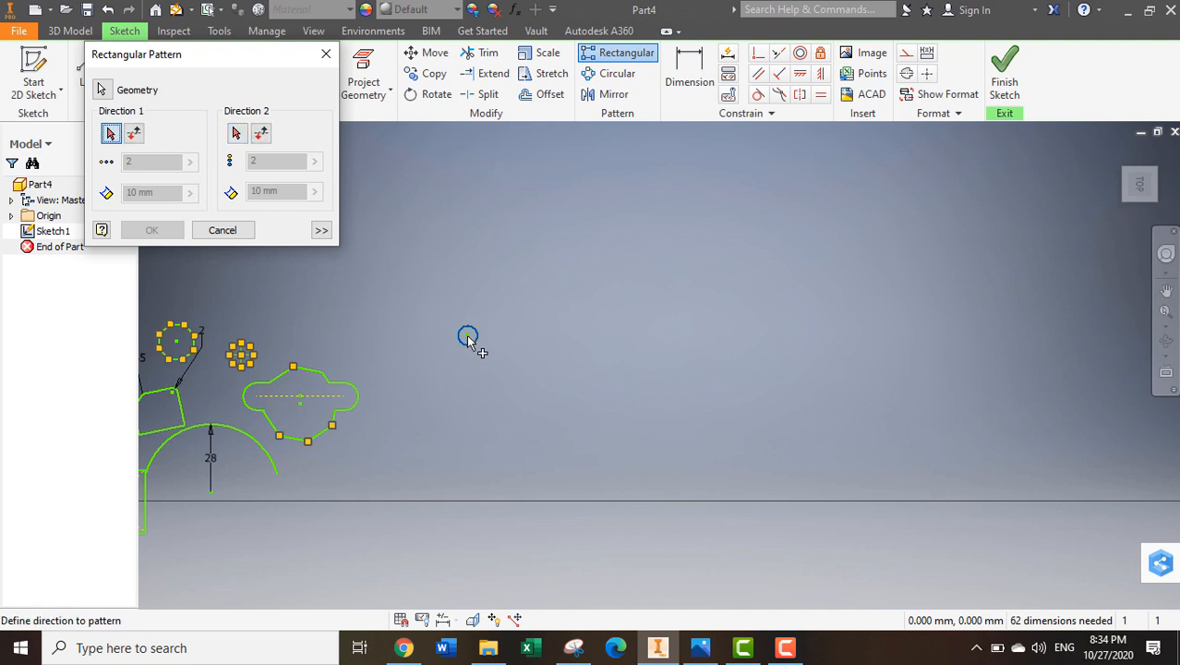
scroll(460, 316, "up", 3)
middle_click_drag(461, 316, 616, 291)
scroll(616, 291, "up", 2)
scroll(617, 290, "down", 6)
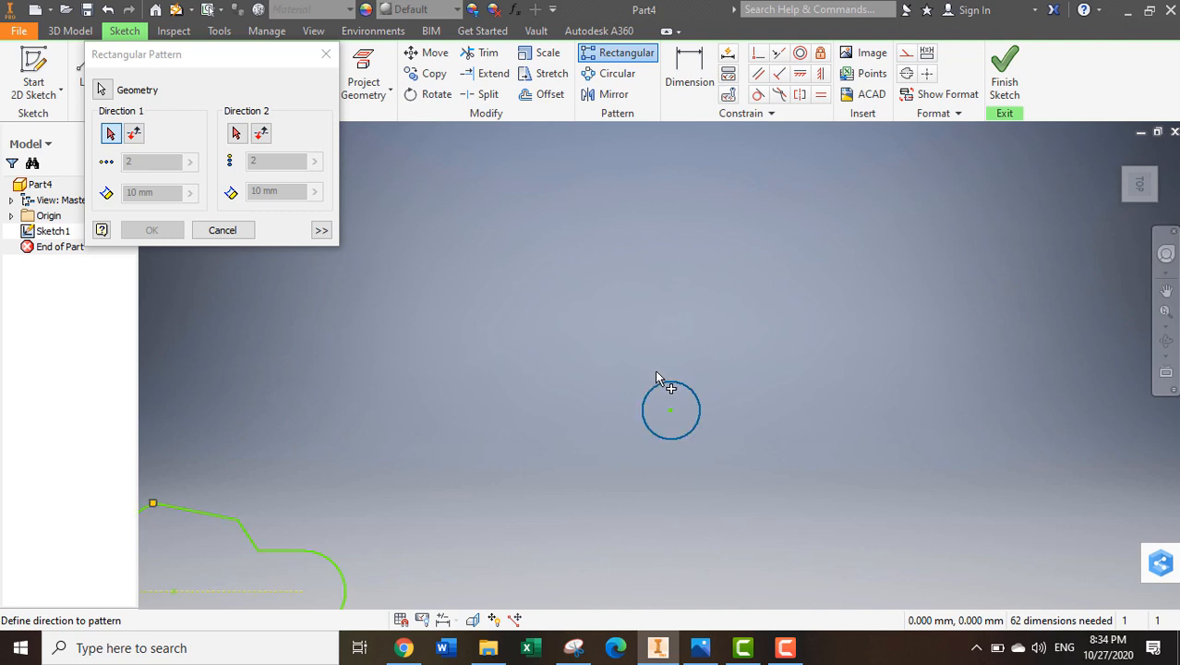
scroll(574, 448, "down", 4)
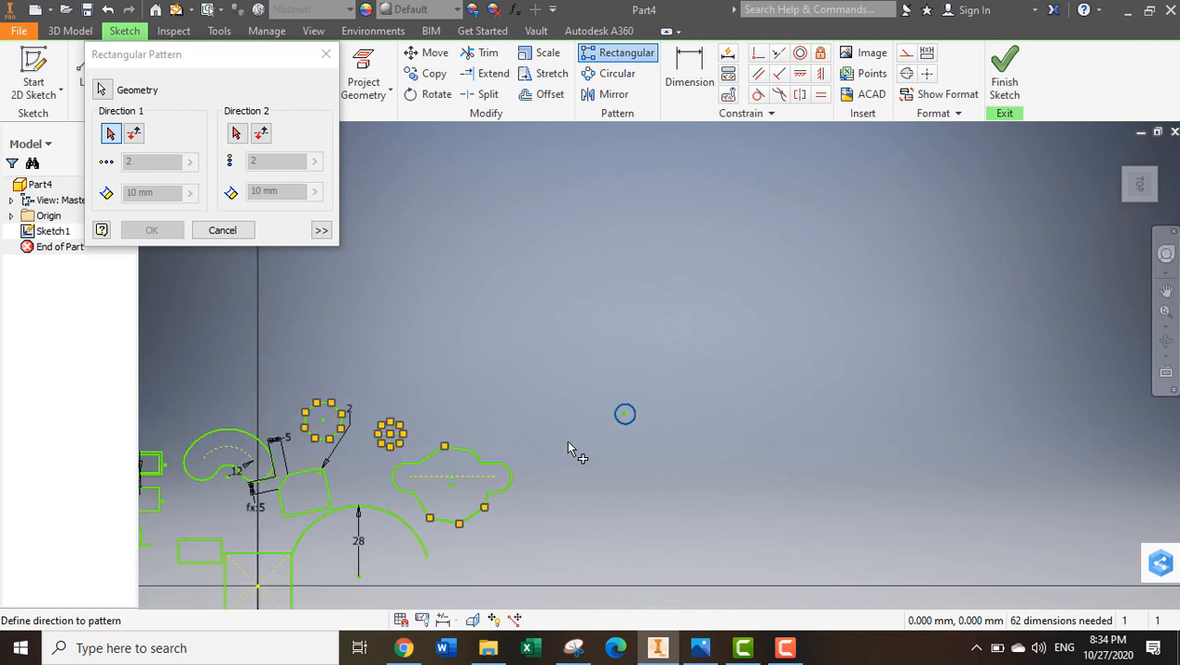
scroll(514, 451, "up", 2)
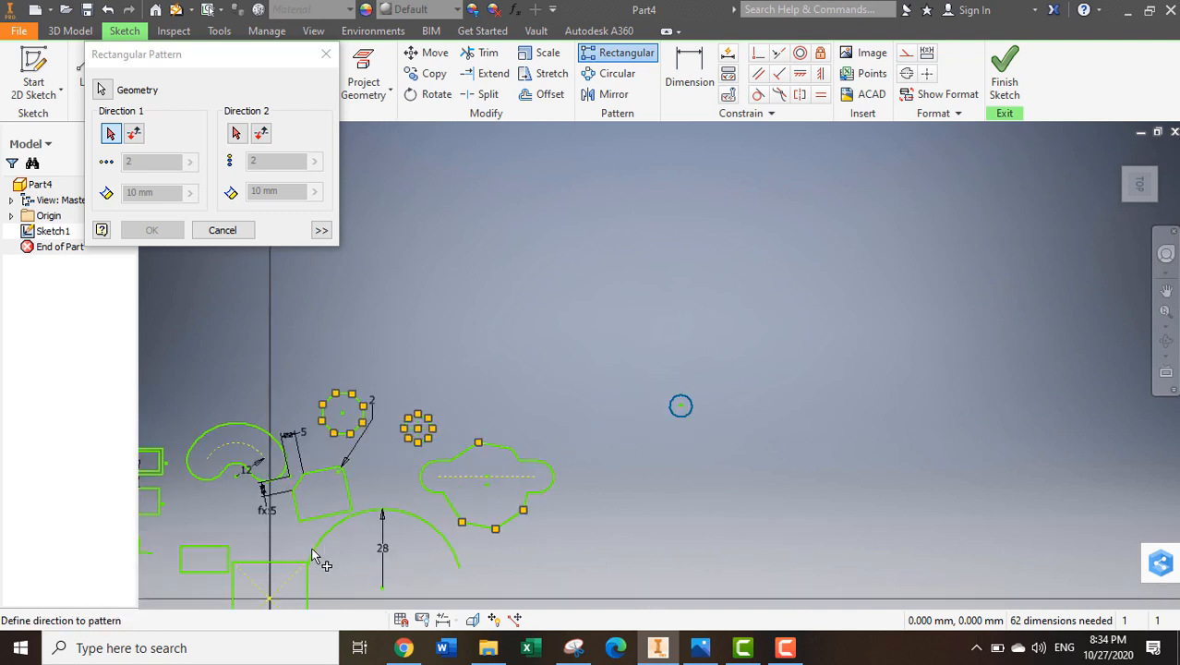
middle_click_drag(301, 554, 520, 400)
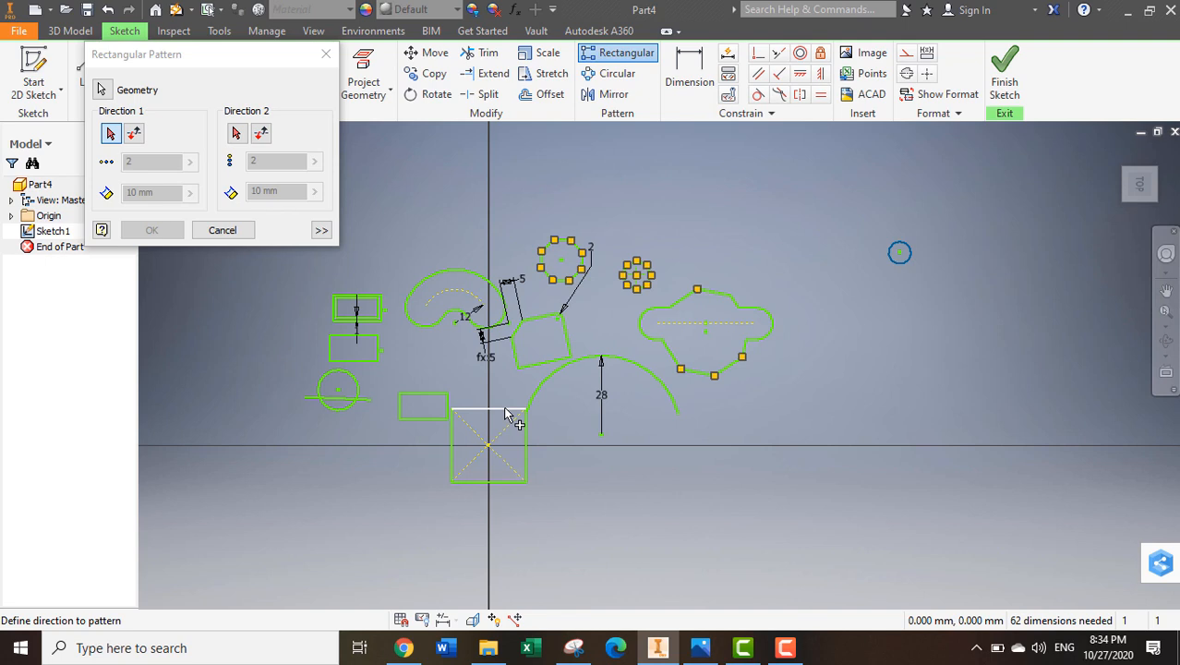
left_click(506, 410)
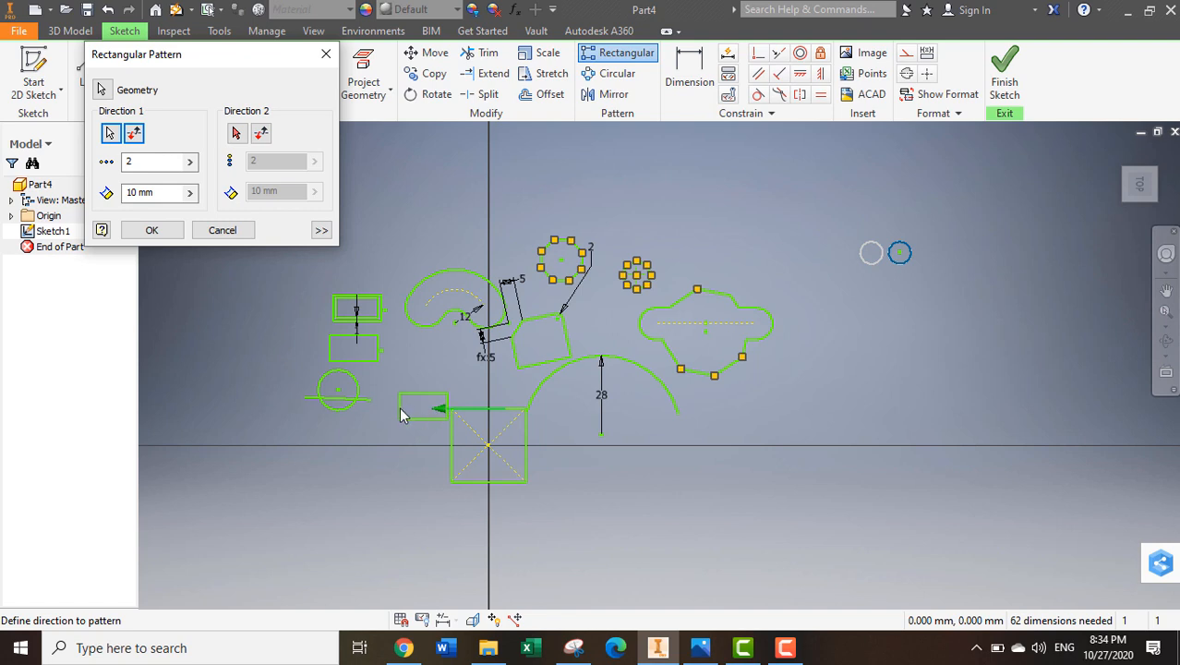
left_click(432, 412)
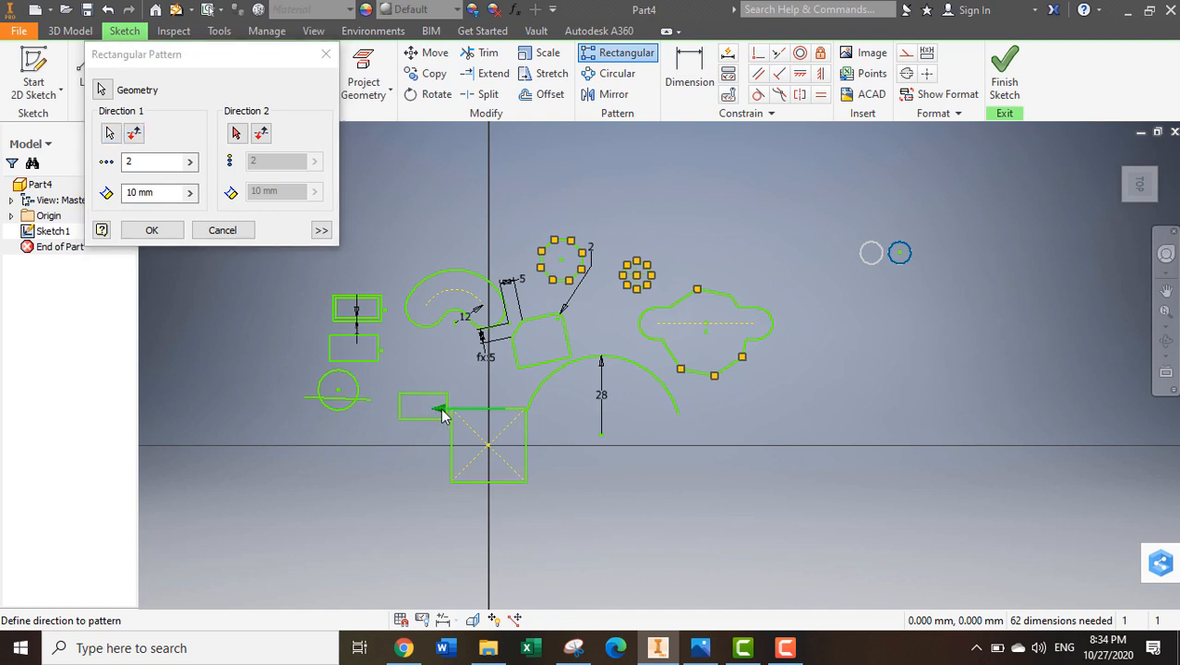
left_click(159, 164)
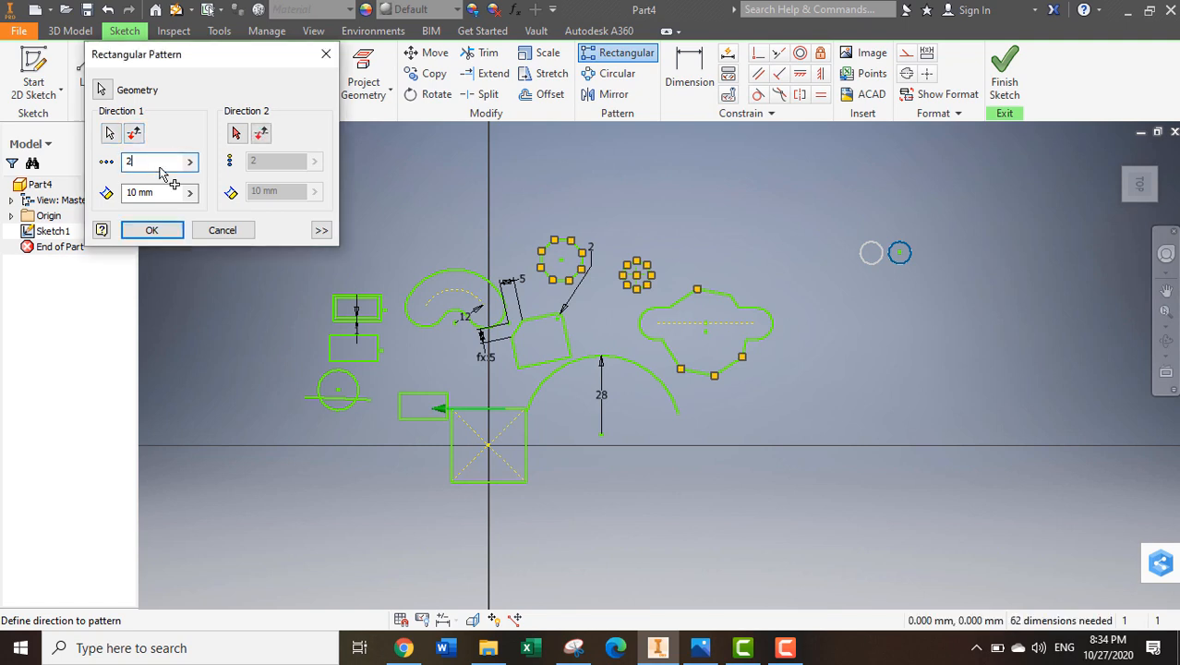
key("BackSpace")
type("5")
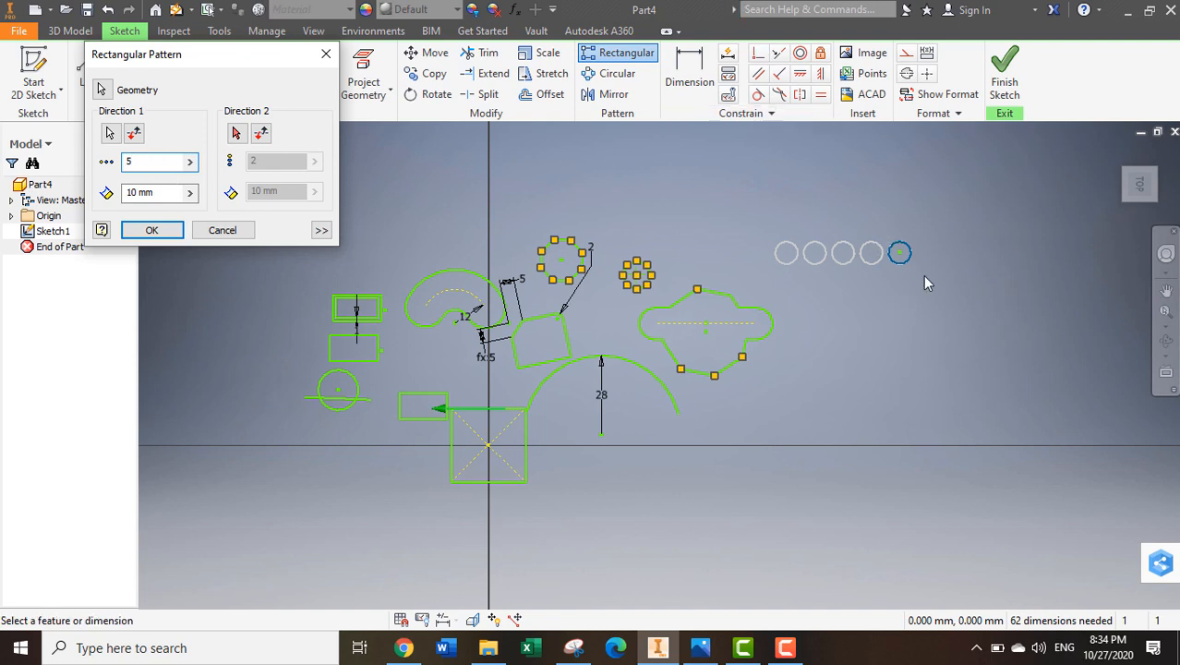
Define the second pattern direction along the square's vertical edge, flip it to point upward, and set 4 instances
scroll(889, 253, "up", 5)
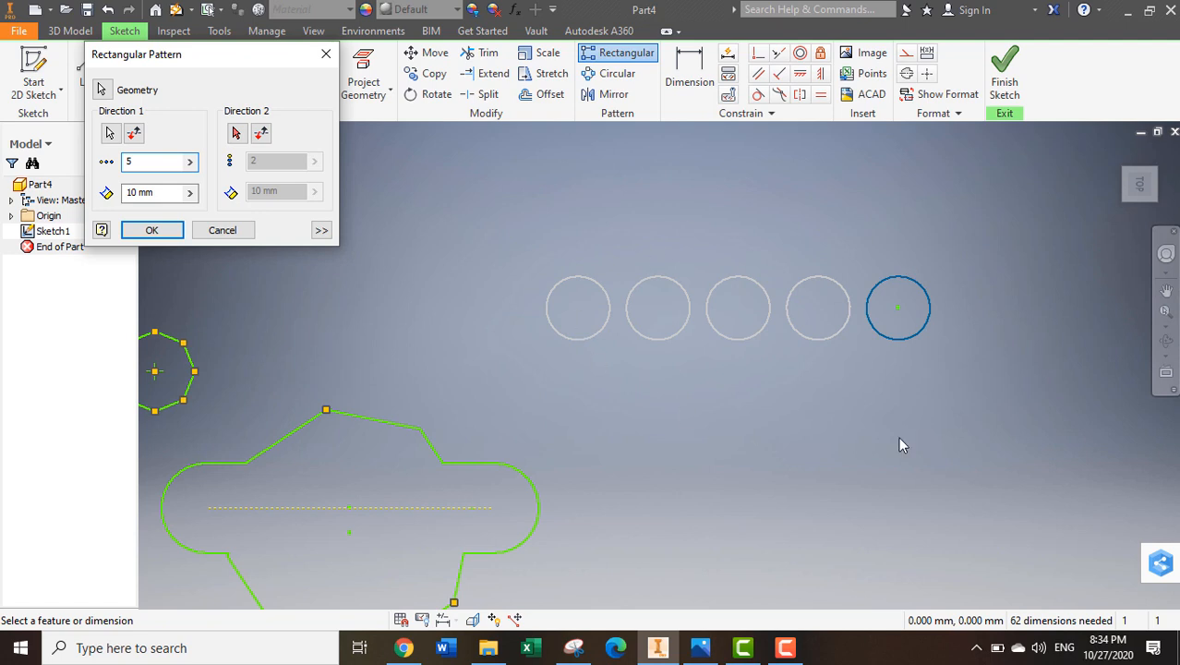
middle_click_drag(719, 395, 761, 350)
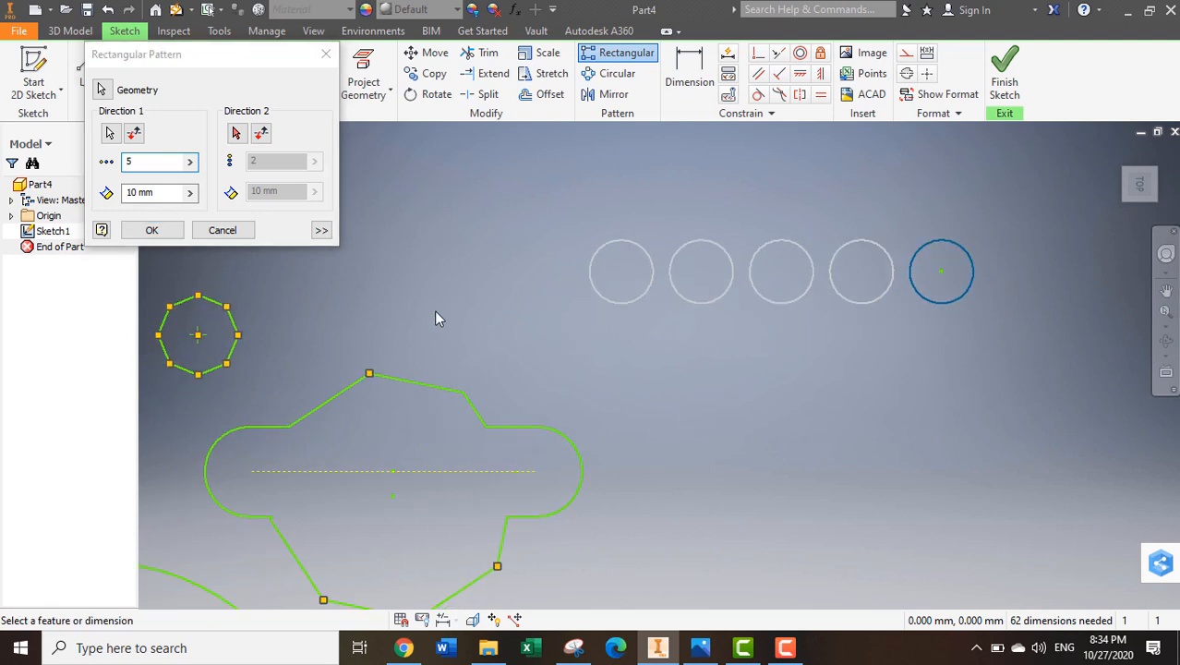
left_click(244, 134)
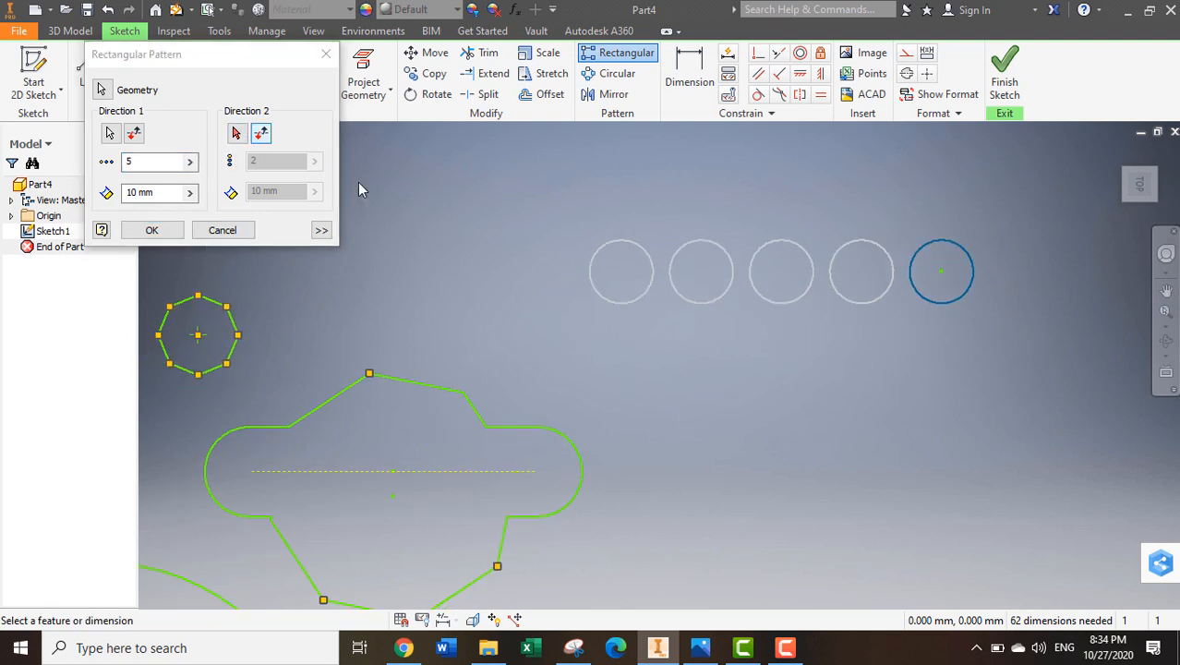
scroll(560, 251, "down", 5)
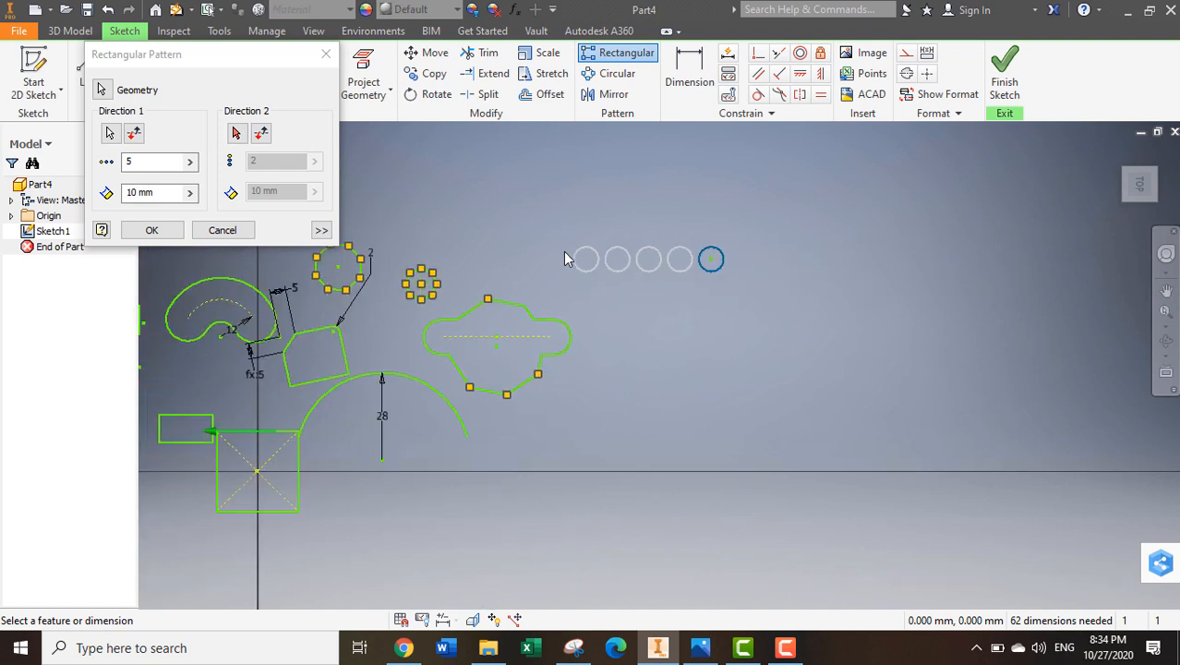
left_click(236, 134)
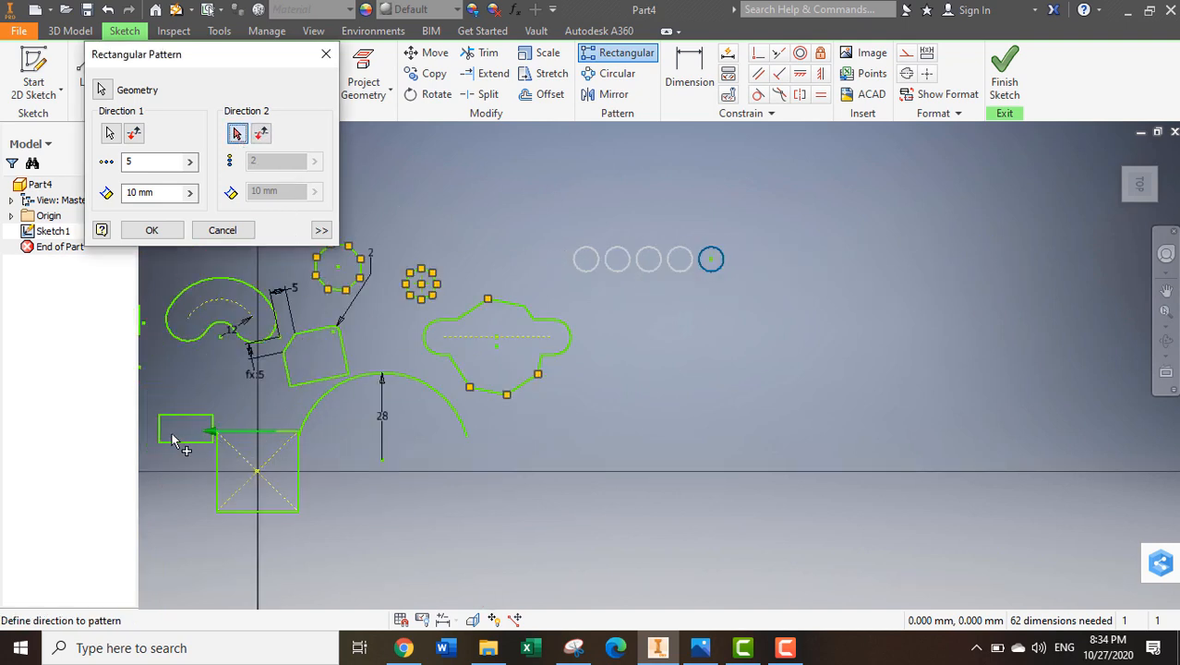
left_click(218, 469)
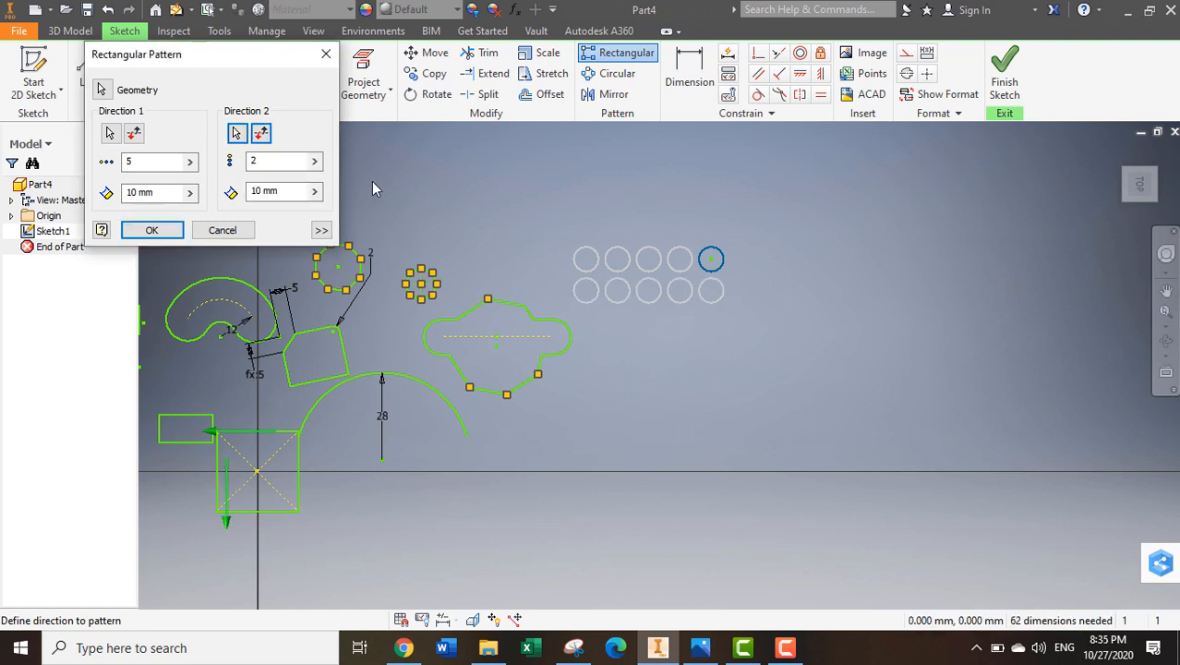
left_click(264, 135)
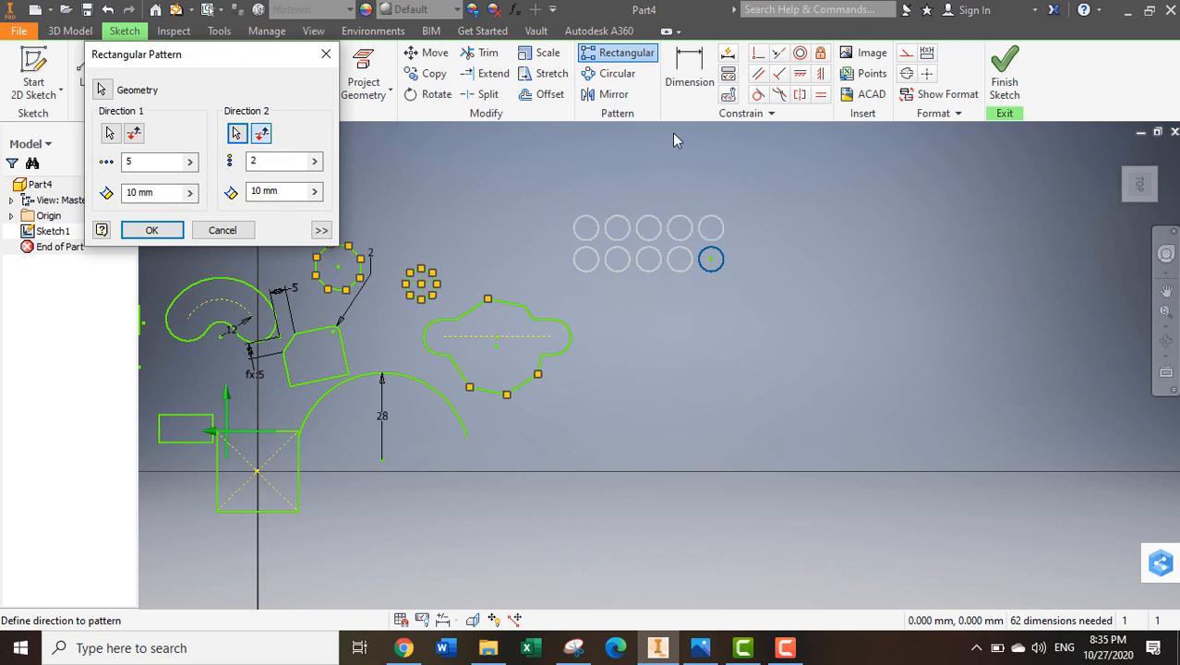
left_click(260, 160)
key("BackSpace")
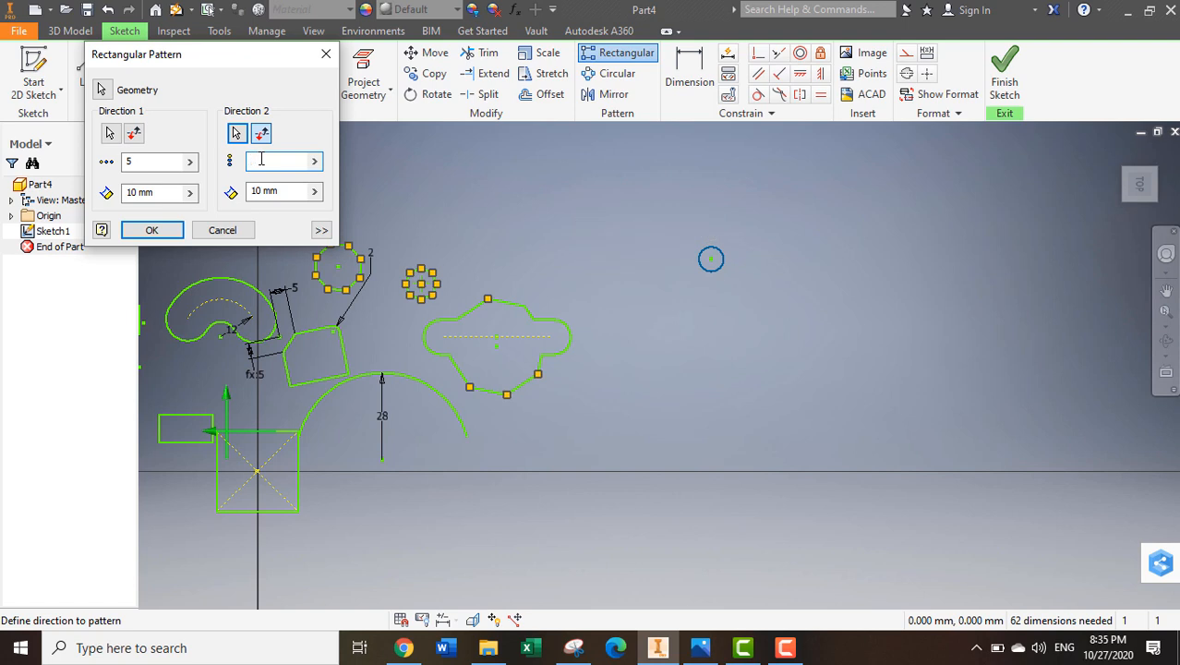
type("4")
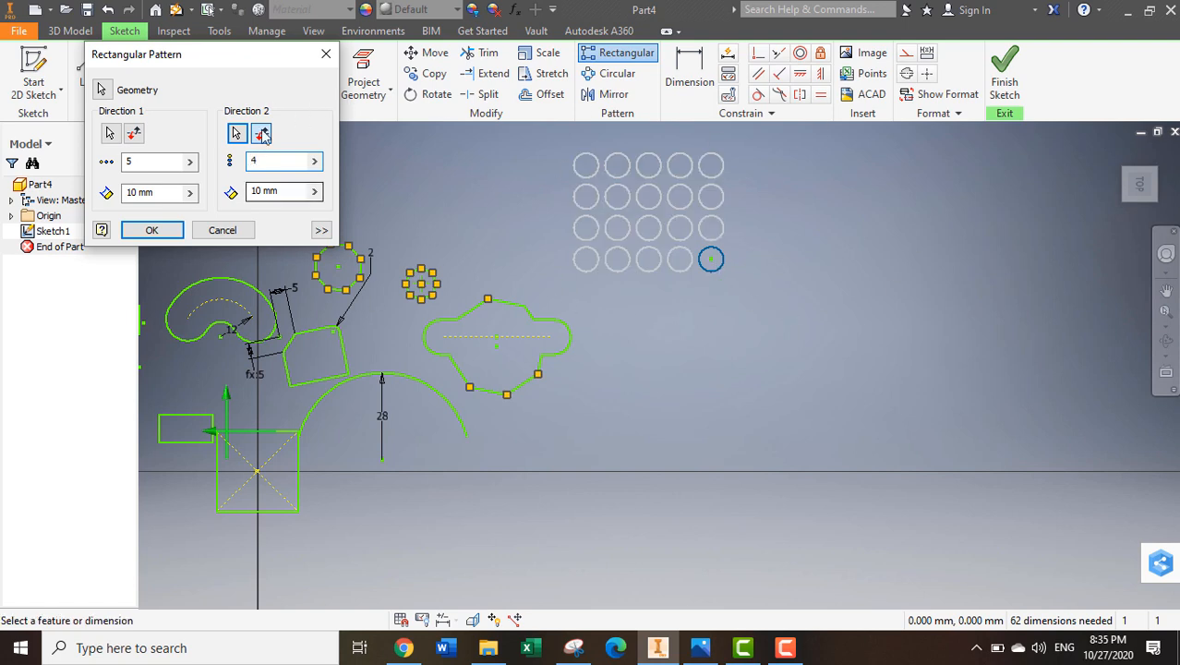
Set the pattern spacing to 12 mm in the first direction and 8 mm in the second, and create the pattern
left_click(139, 192)
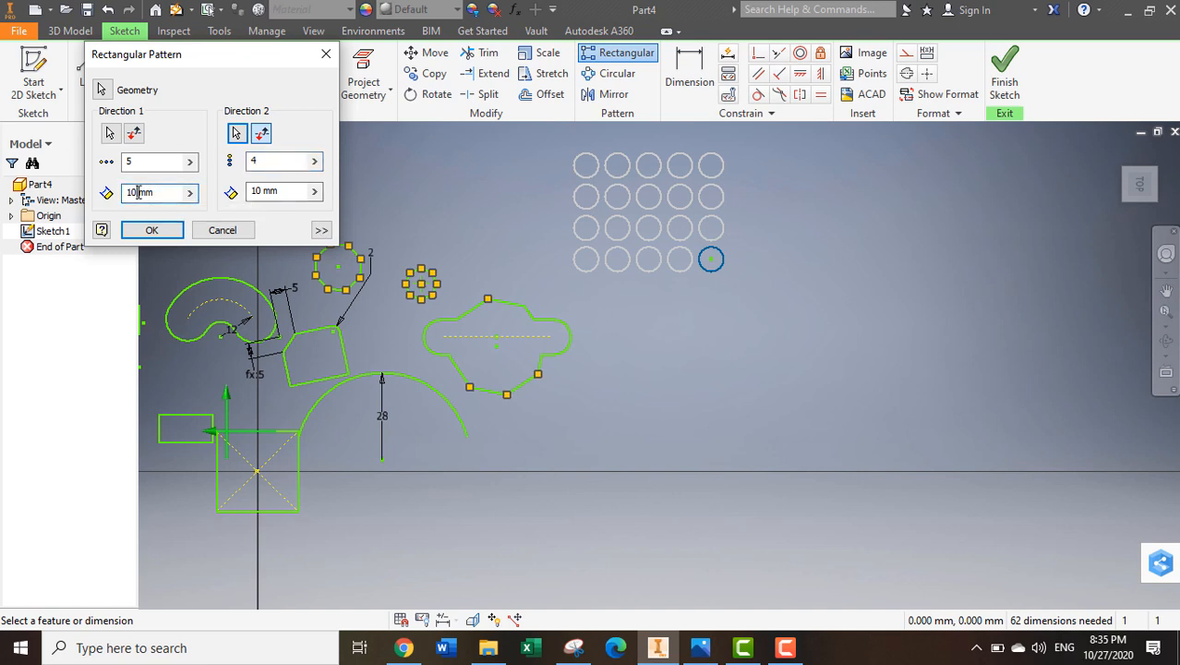
key("BackSpace")
type("2")
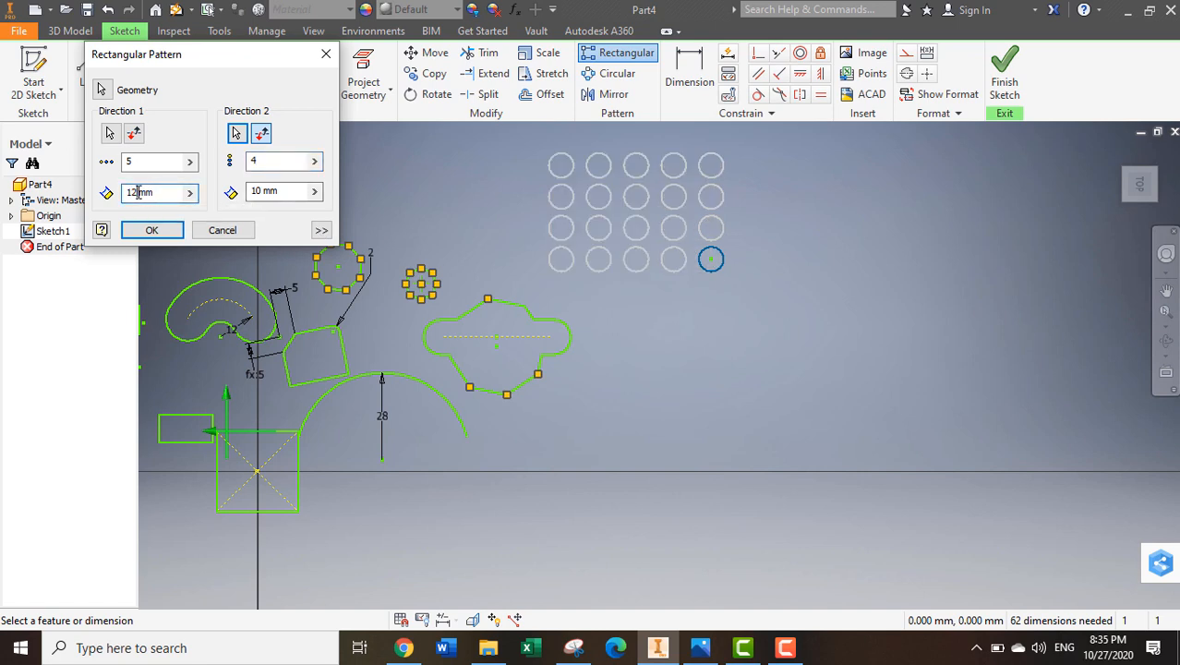
left_click(261, 190)
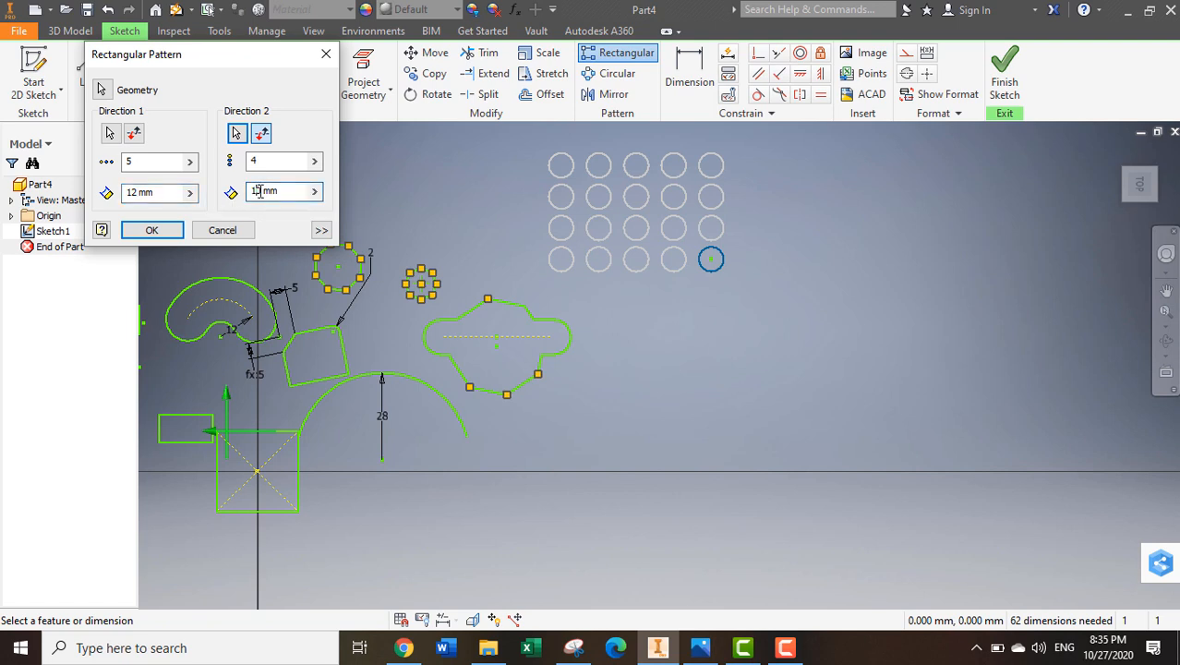
key("BackSpace")
key("BackSpace")
type("8")
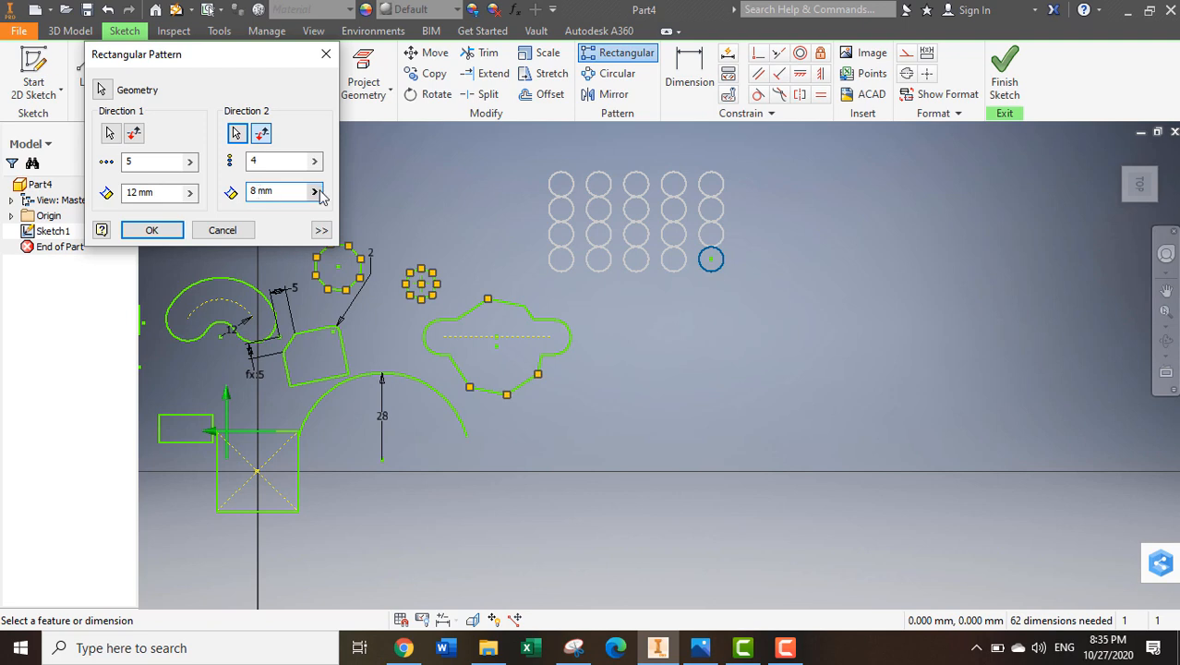
left_click(134, 232)
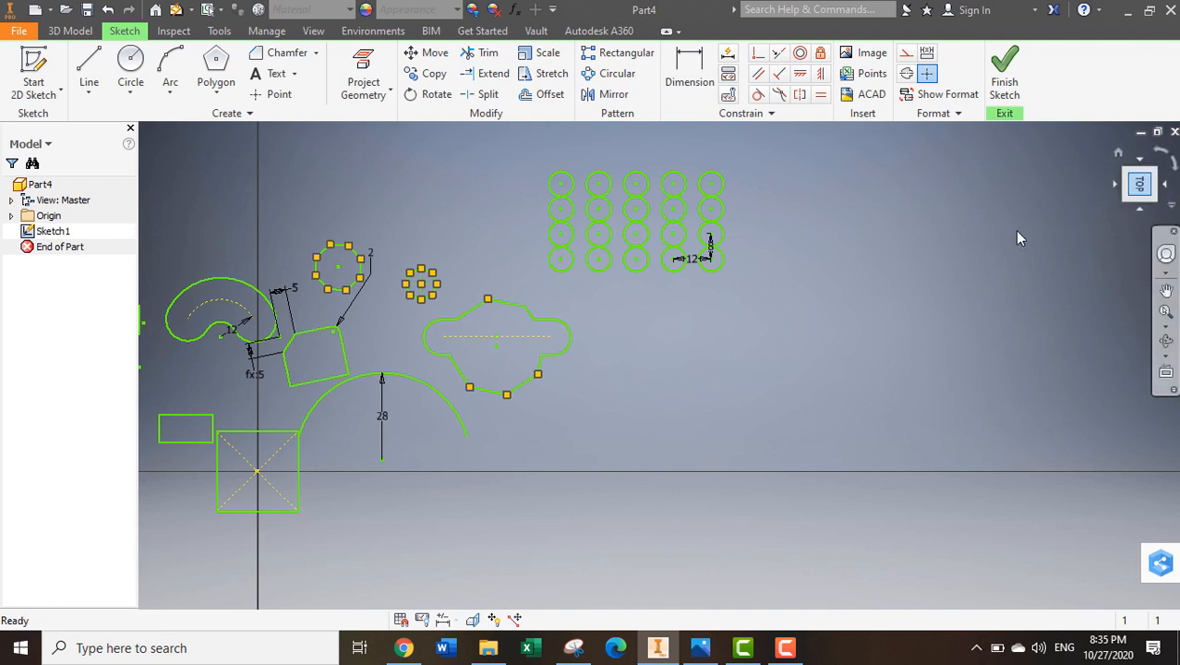
Start a circular sketch pattern of the small rectangle beside the origin square, using the origin point as the axis
left_click(628, 82)
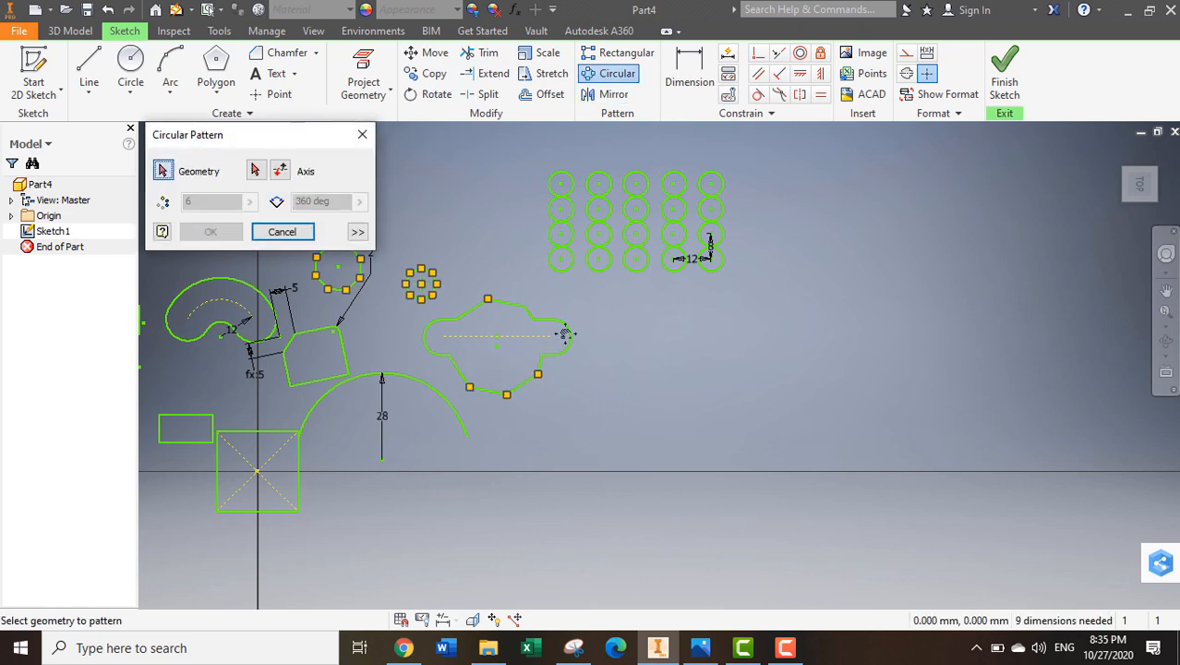
mouse_move(540, 401)
middle_mouse_down()
mouse_move(807, 326)
mouse_move(842, 292)
mouse_move(930, 336)
middle_mouse_up()
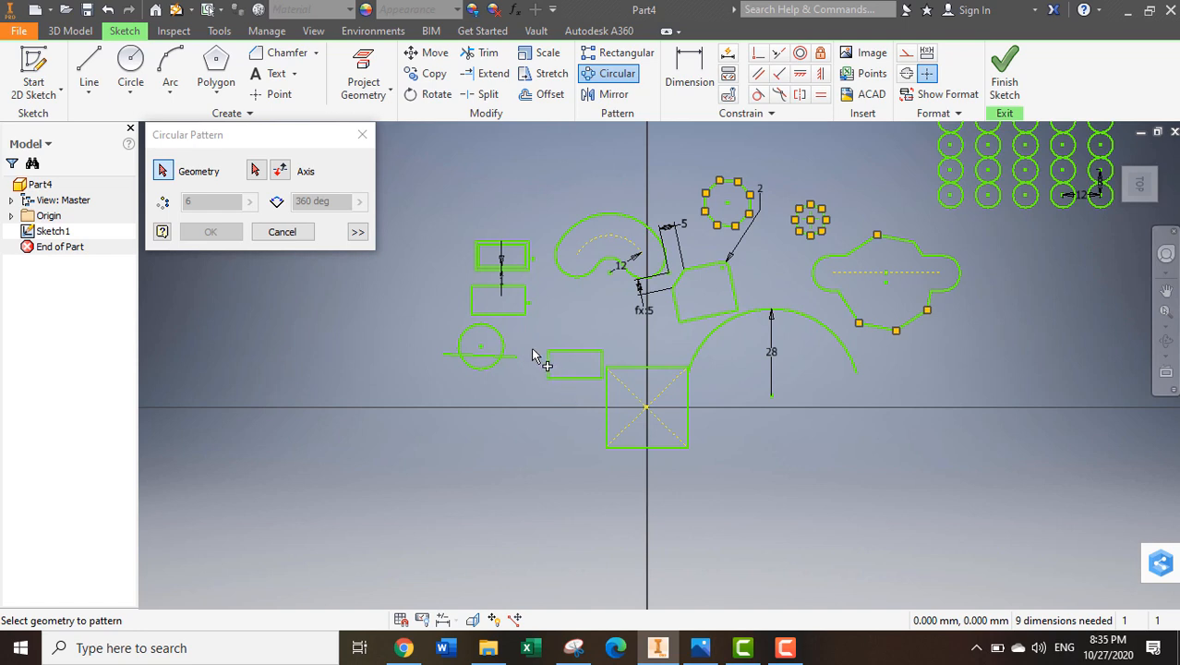
left_click_drag(529, 326, 617, 402)
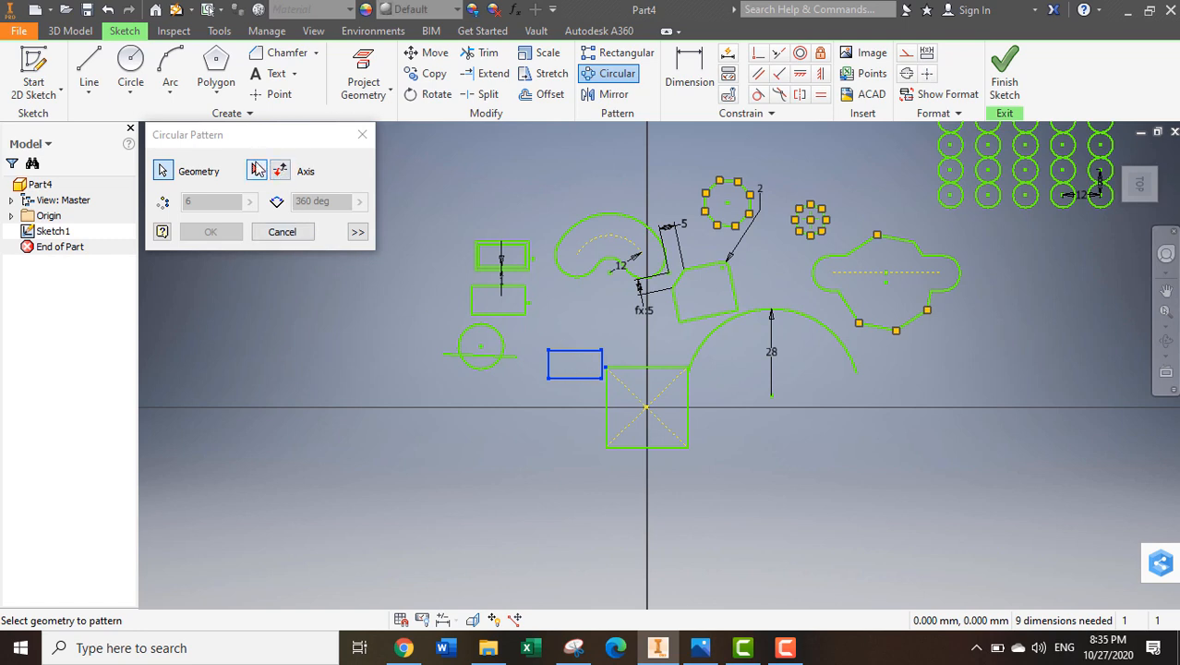
left_click(257, 170)
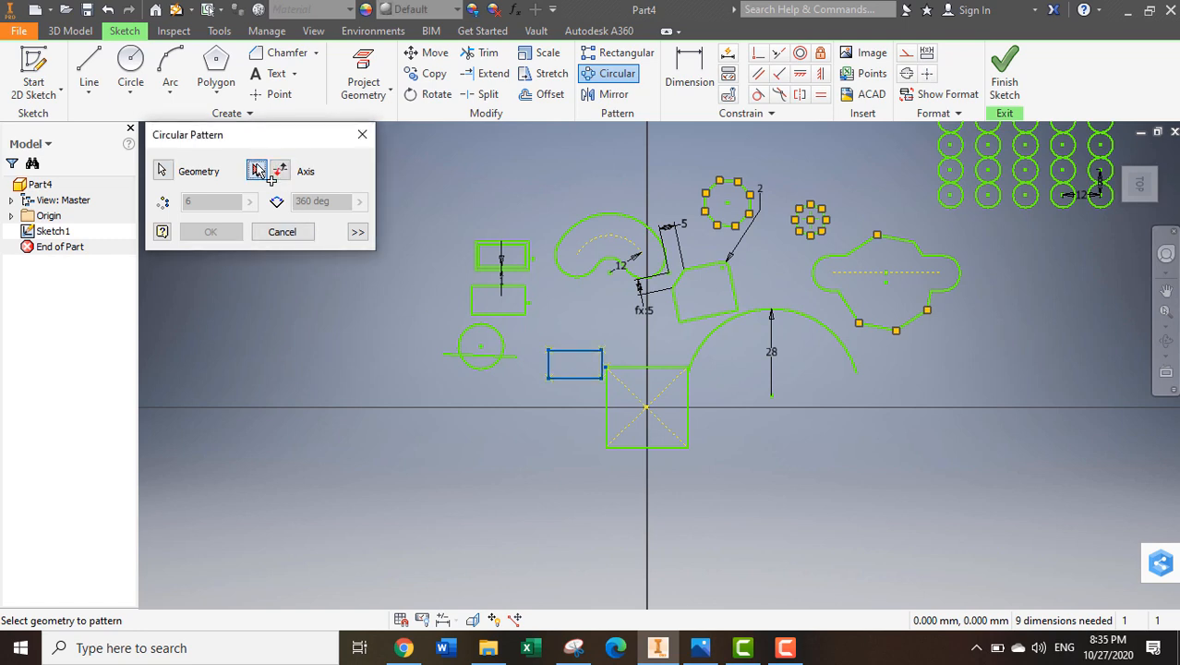
left_click(647, 408)
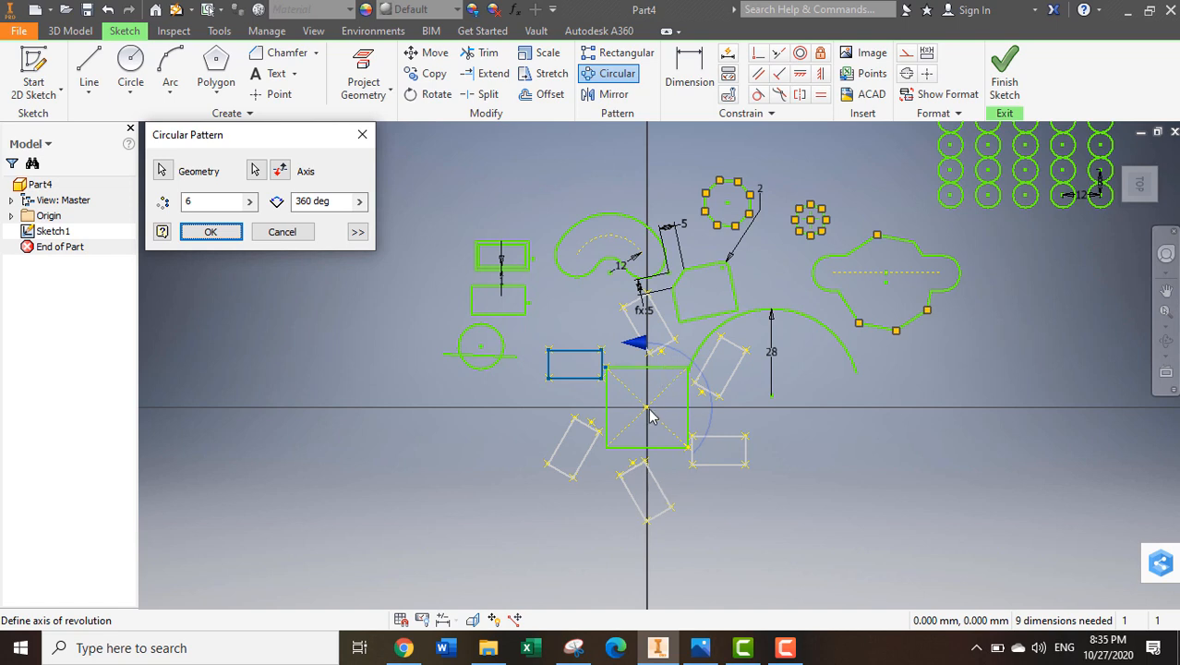
Set the circular pattern to 12 instances over 270 degrees and create it
left_click(212, 205)
key("BackSpace")
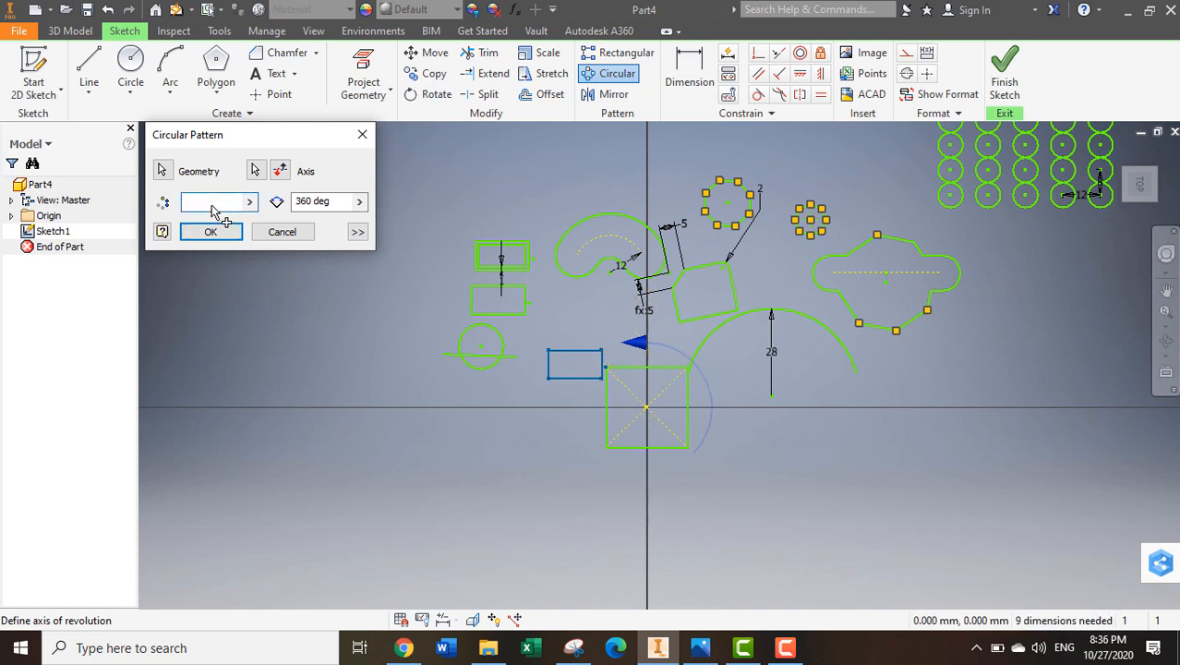
type("12")
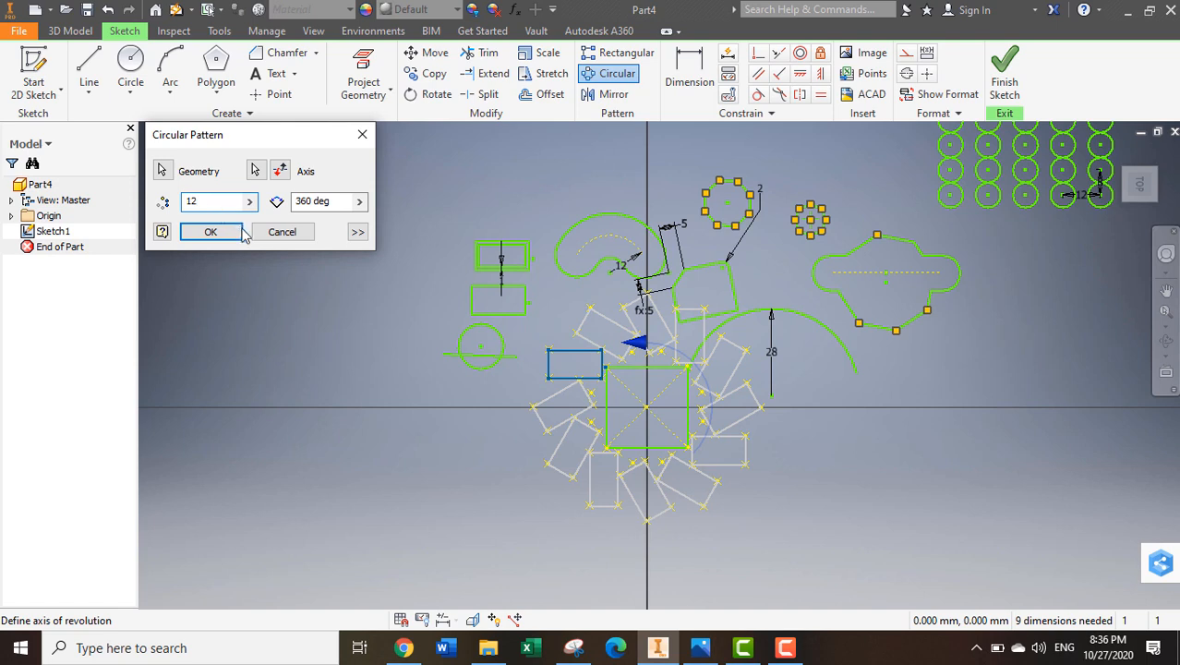
left_click(310, 202)
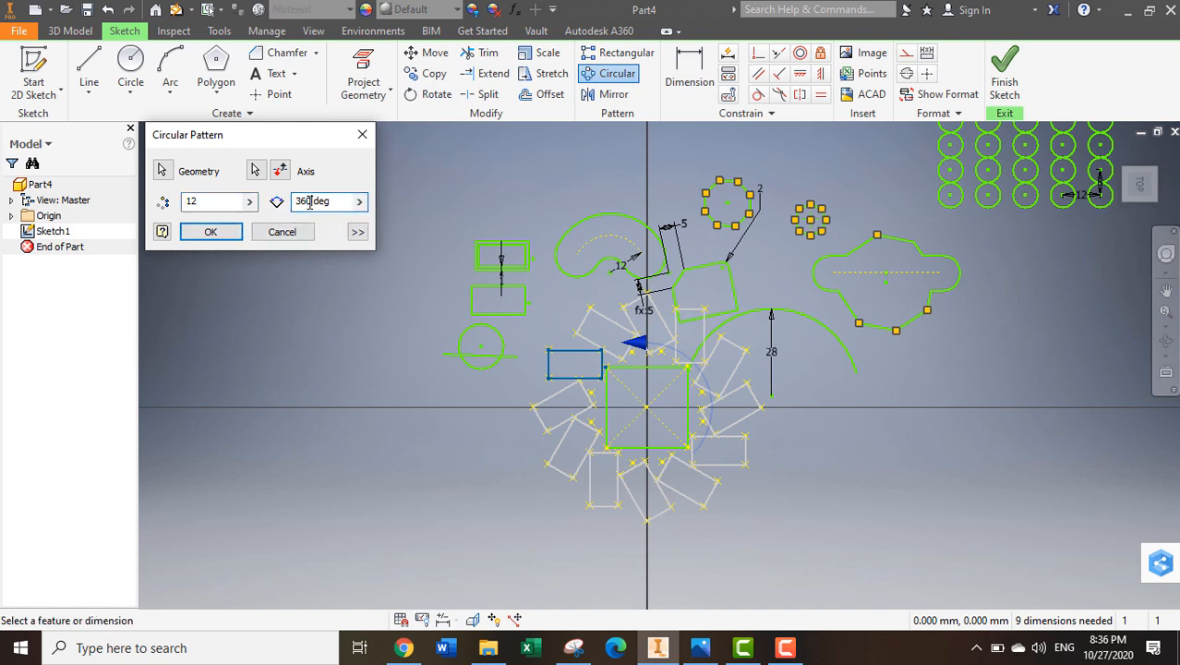
key("BackSpace")
key("BackSpace")
key("BackSpace")
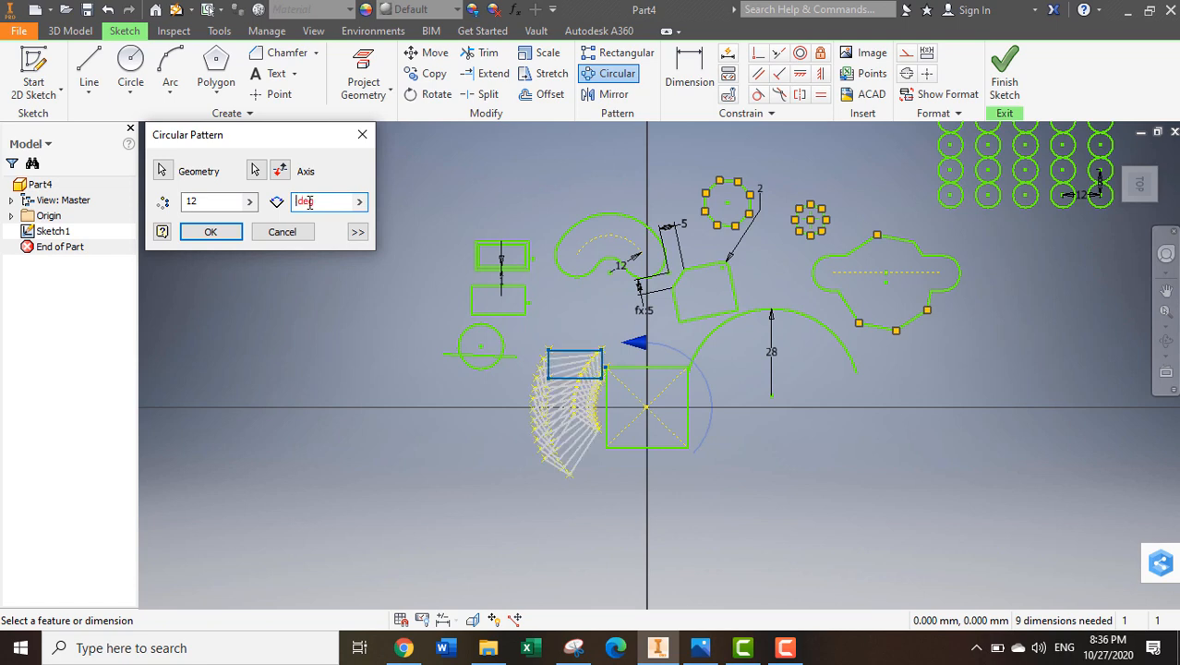
type("270")
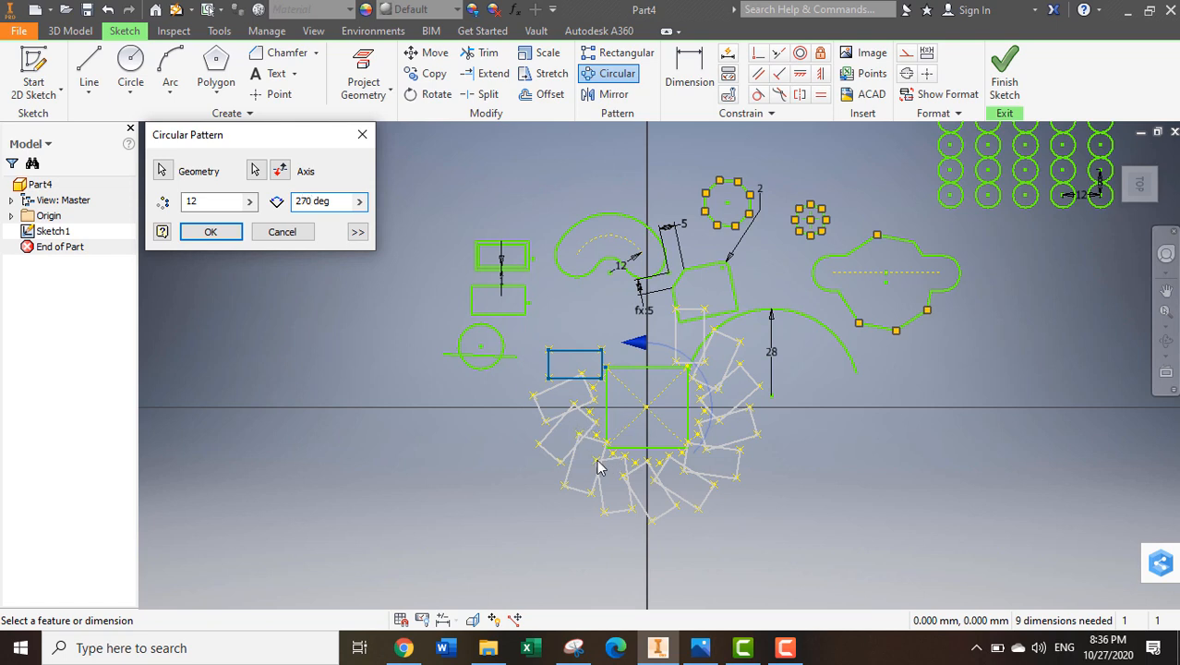
left_click(212, 234)
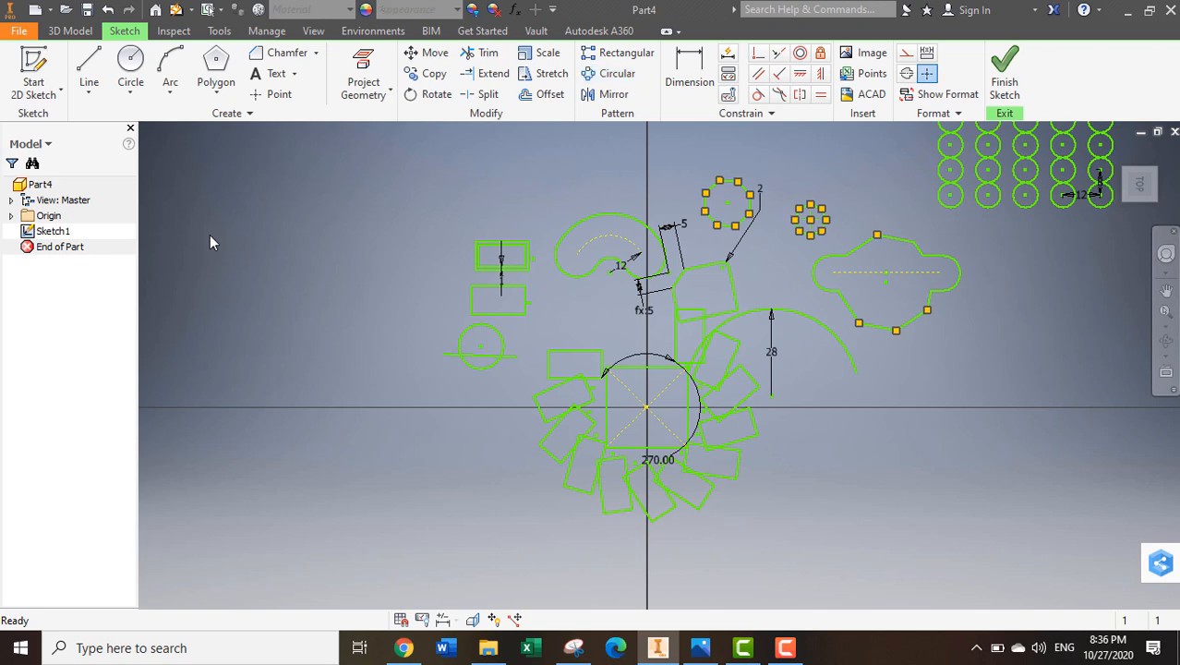
Start a sketch mirror with the combined slot-and-polygon outline, the 28 mm radius arc and the small octagon's lower edges as geometry
mouse_move(843, 374)
middle_mouse_down()
mouse_move(611, 413)
mouse_move(529, 413)
middle_mouse_up()
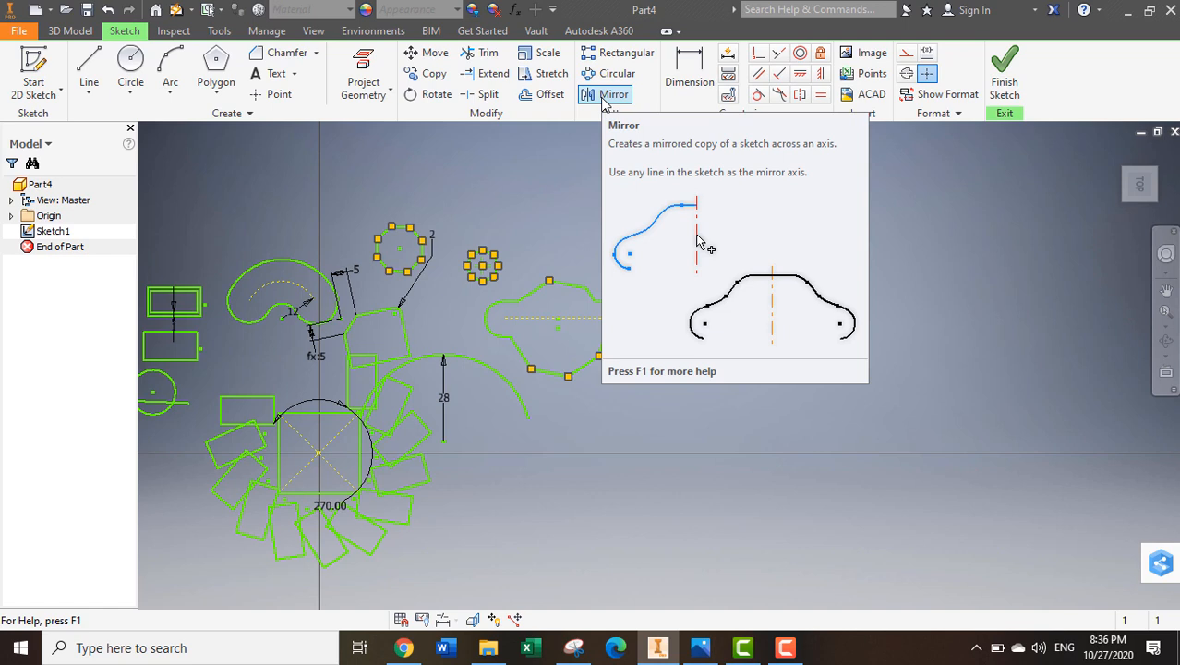
left_click(610, 96)
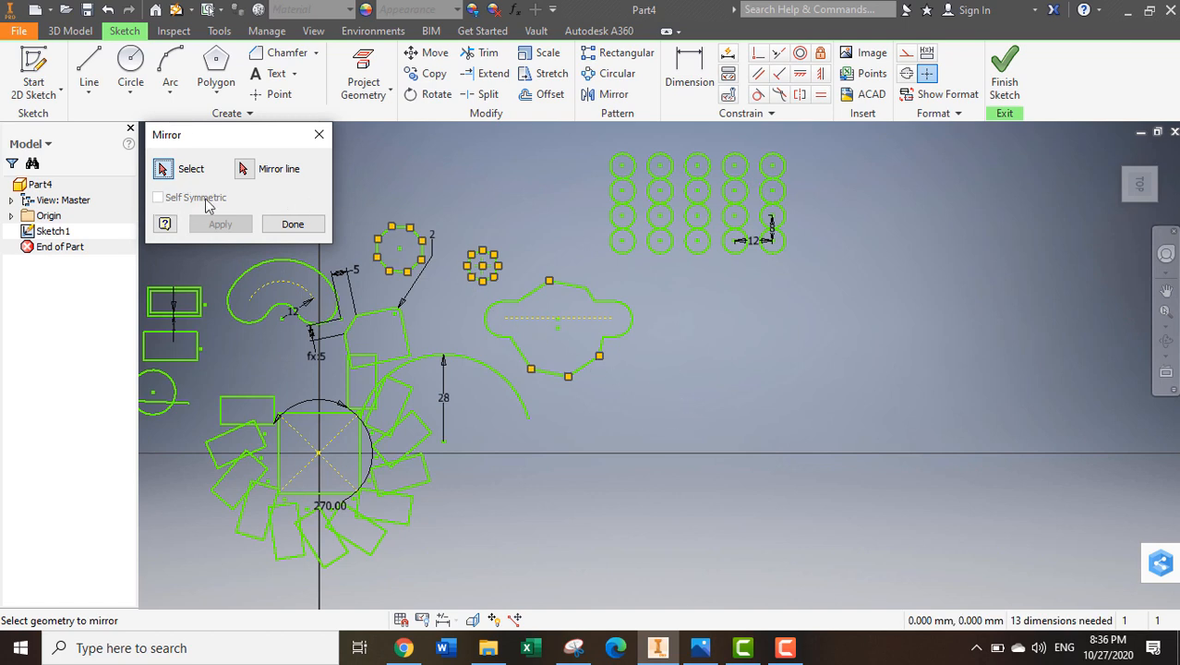
left_click_drag(663, 392, 475, 277)
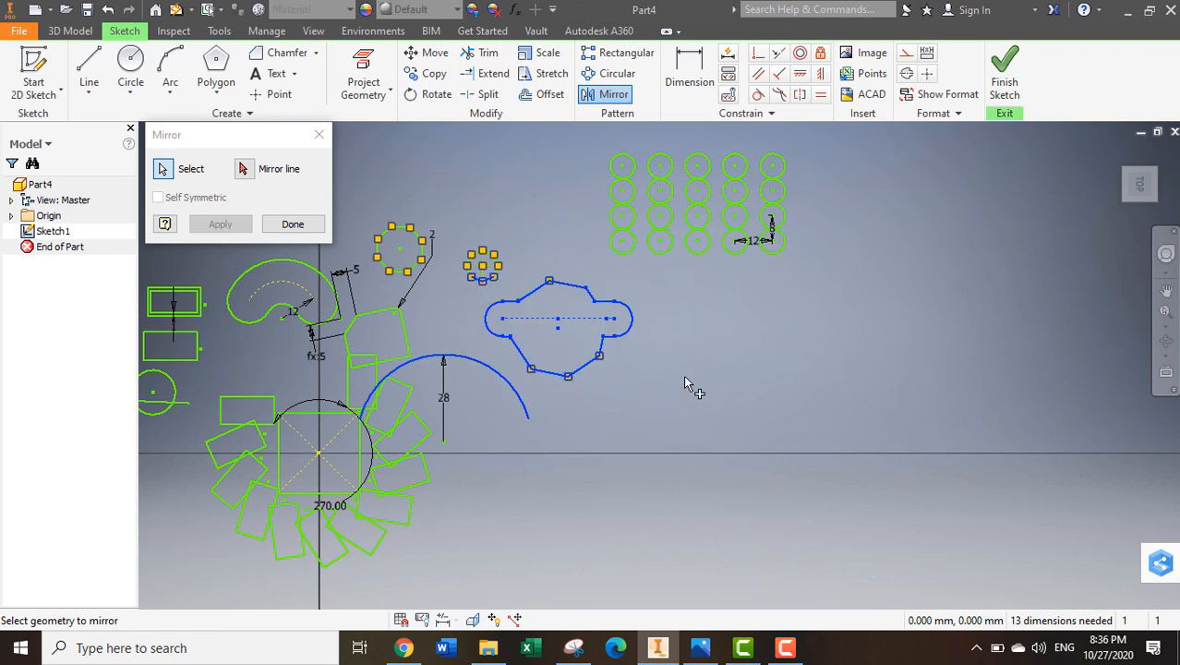
middle_click_drag(702, 398, 918, 413)
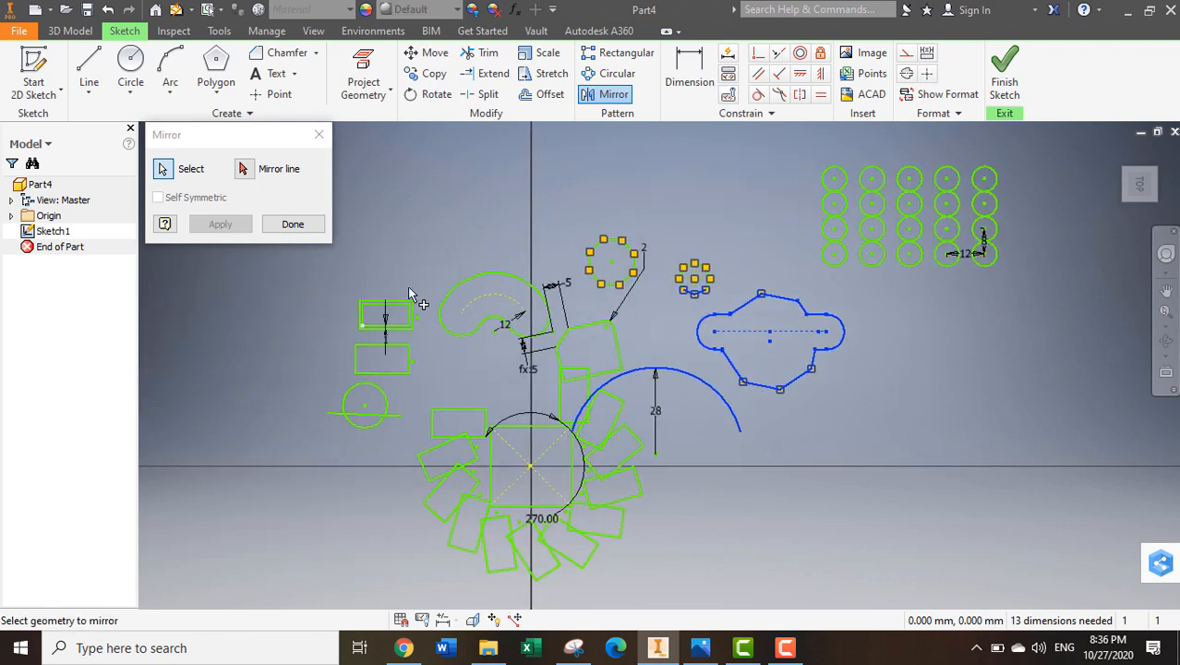
Mirror the selected geometry about the left vertical edge of the upright patterned rectangle, and finish the mirror command
left_click(242, 170)
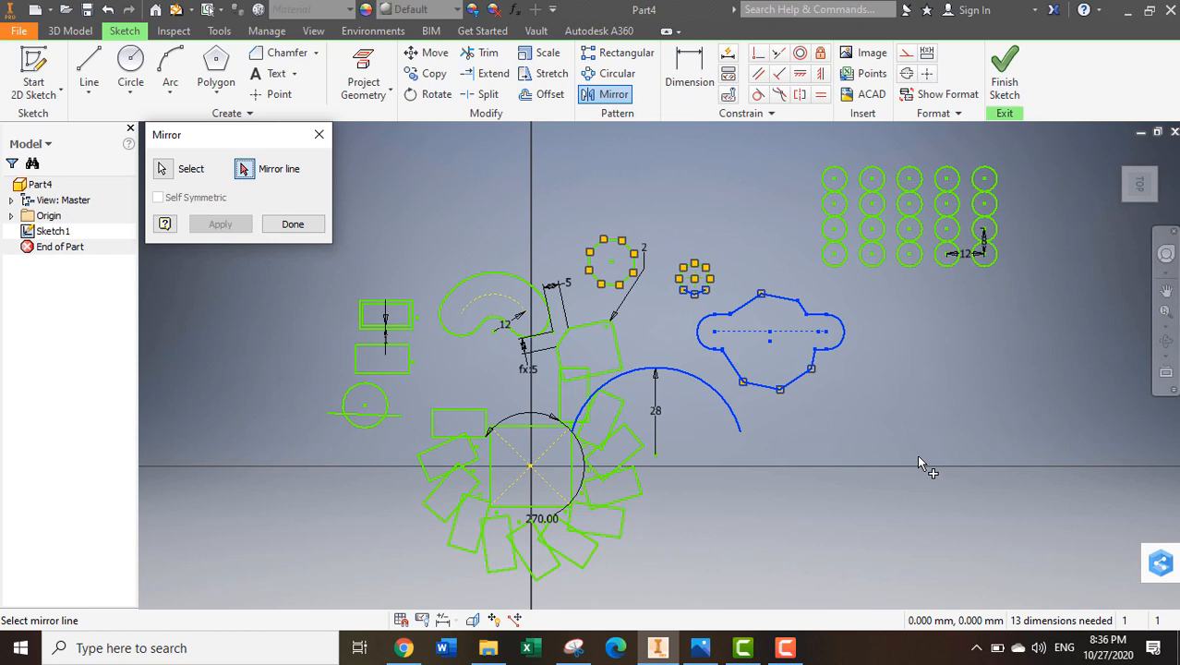
middle_click_drag(747, 371, 836, 378)
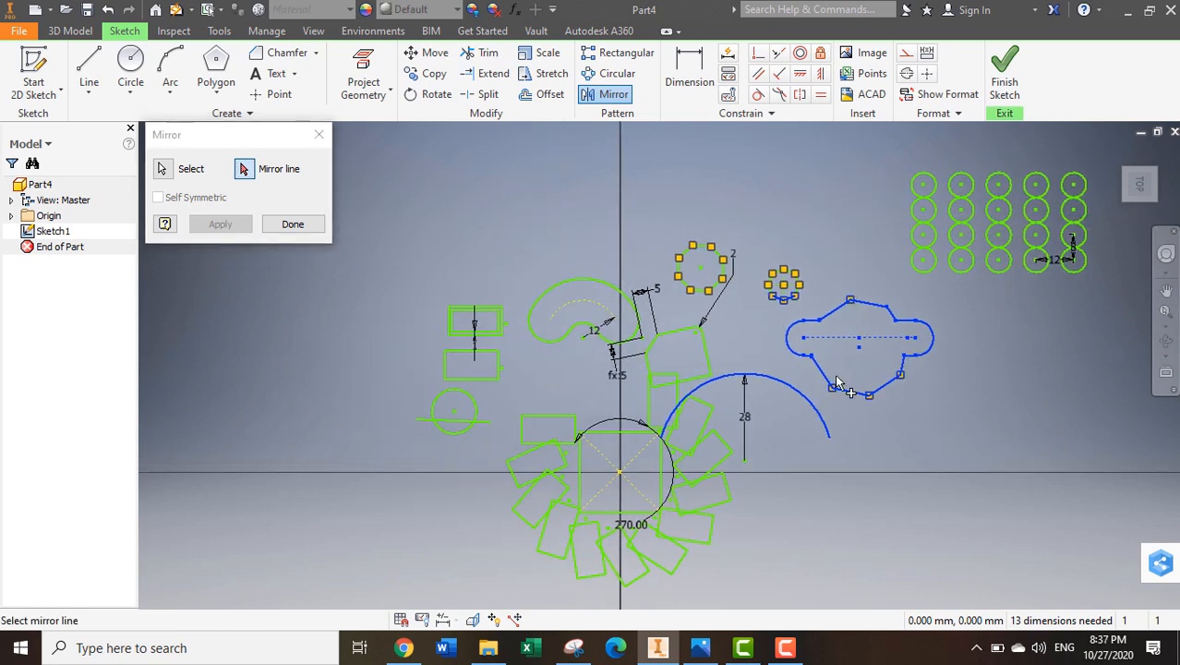
left_click(651, 406)
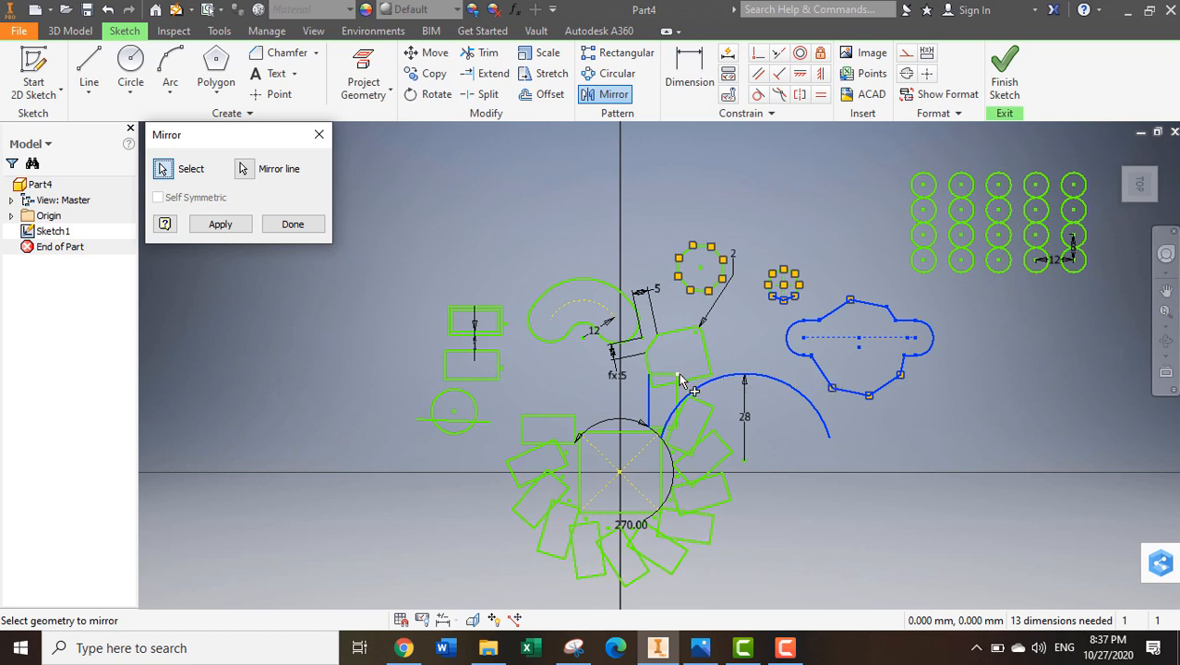
left_click(228, 226)
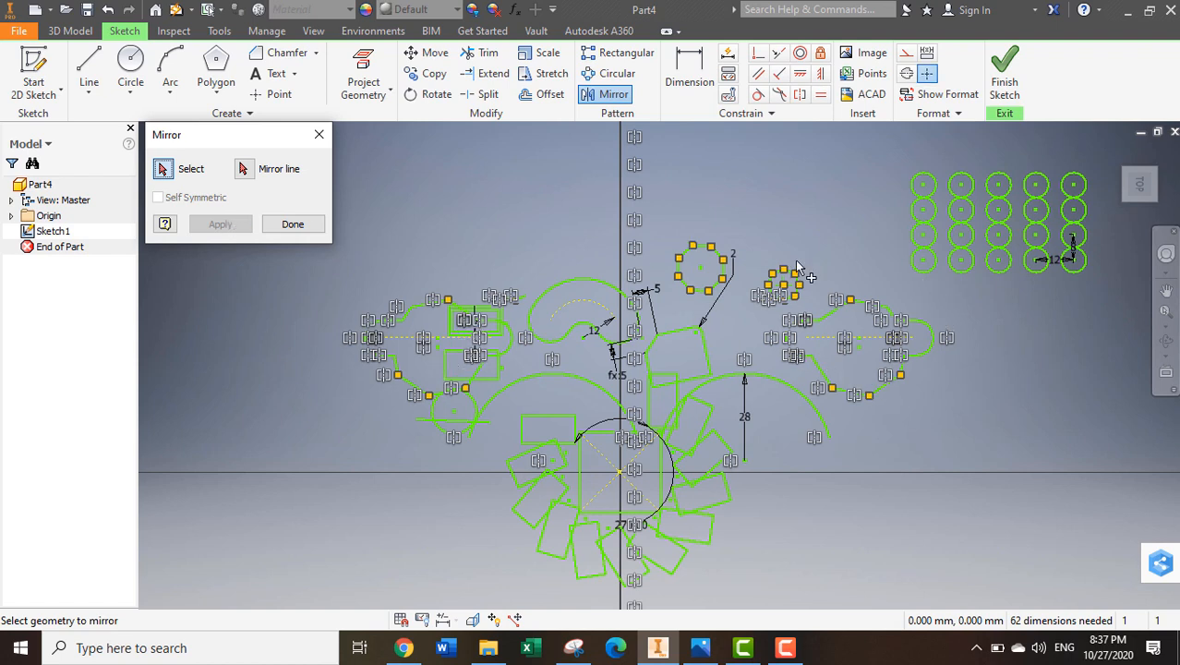
left_click(297, 225)
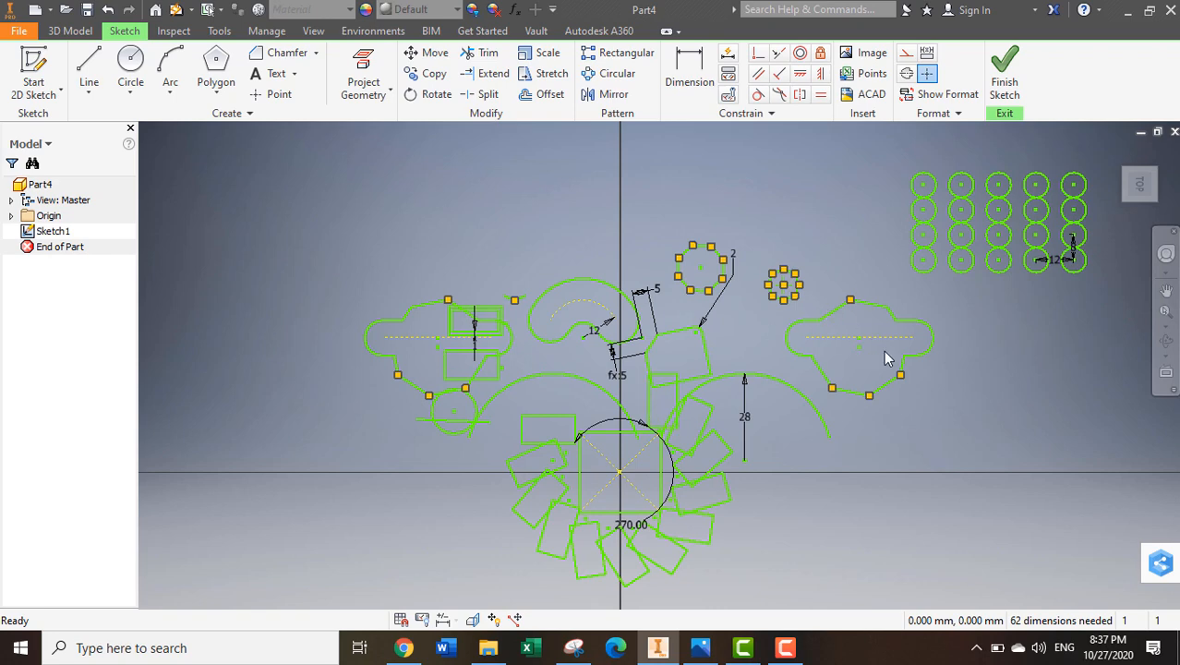
Dimension the distance between the two long parallel edges of the tilted rectangle with the chamfered corner, and set it to 12 mm
mouse_move(967, 375)
middle_mouse_down()
mouse_move(640, 376)
mouse_move(634, 360)
middle_mouse_up()
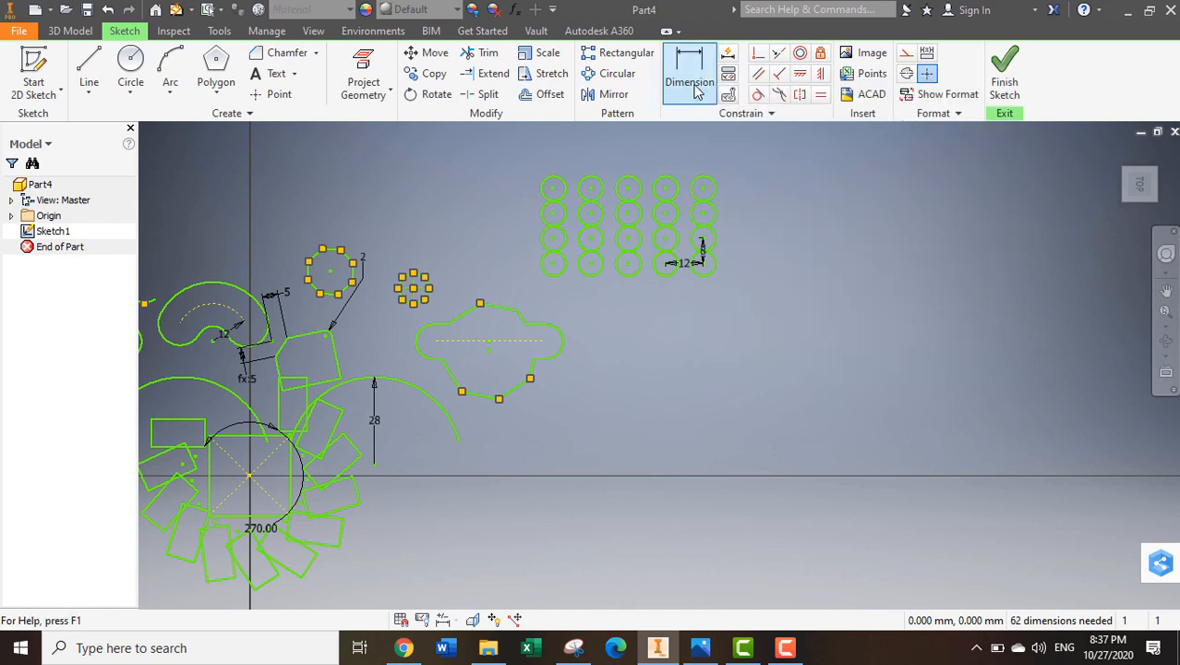
left_click(695, 92)
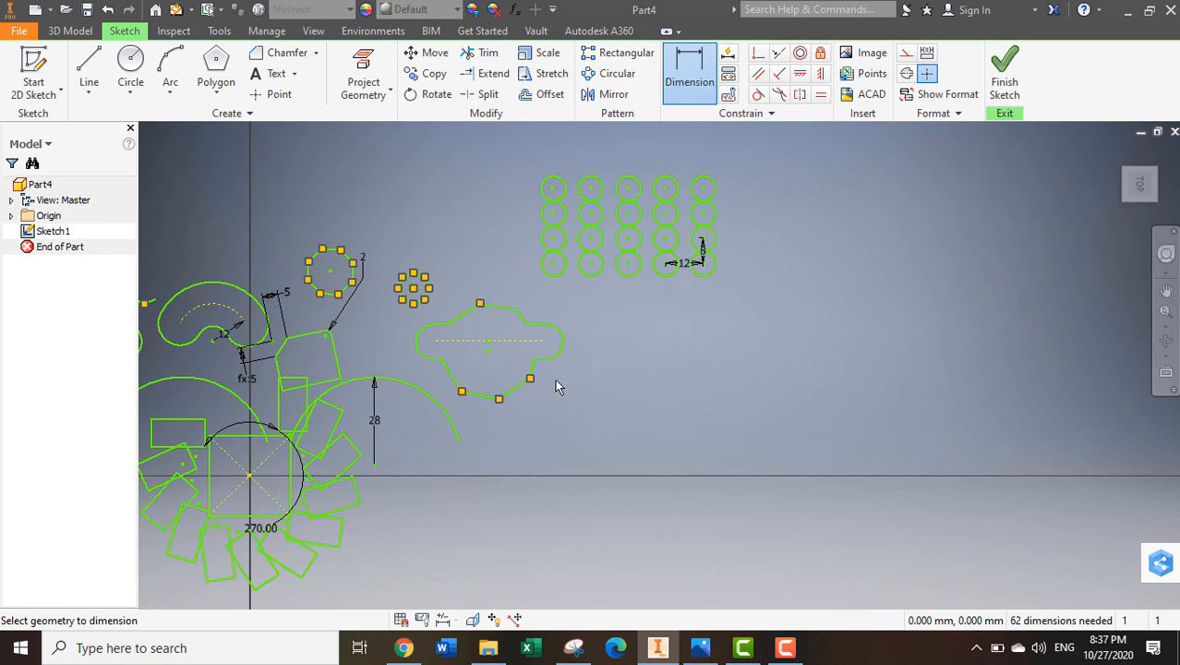
scroll(688, 267, "up", 2)
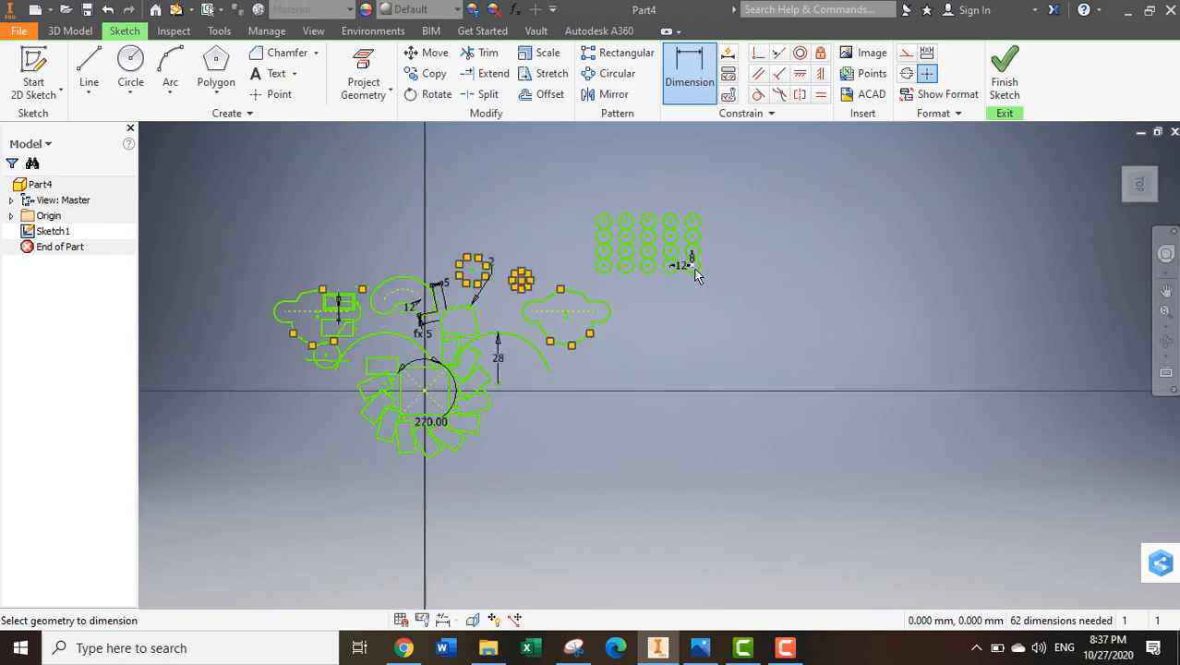
scroll(697, 275, "down", 5)
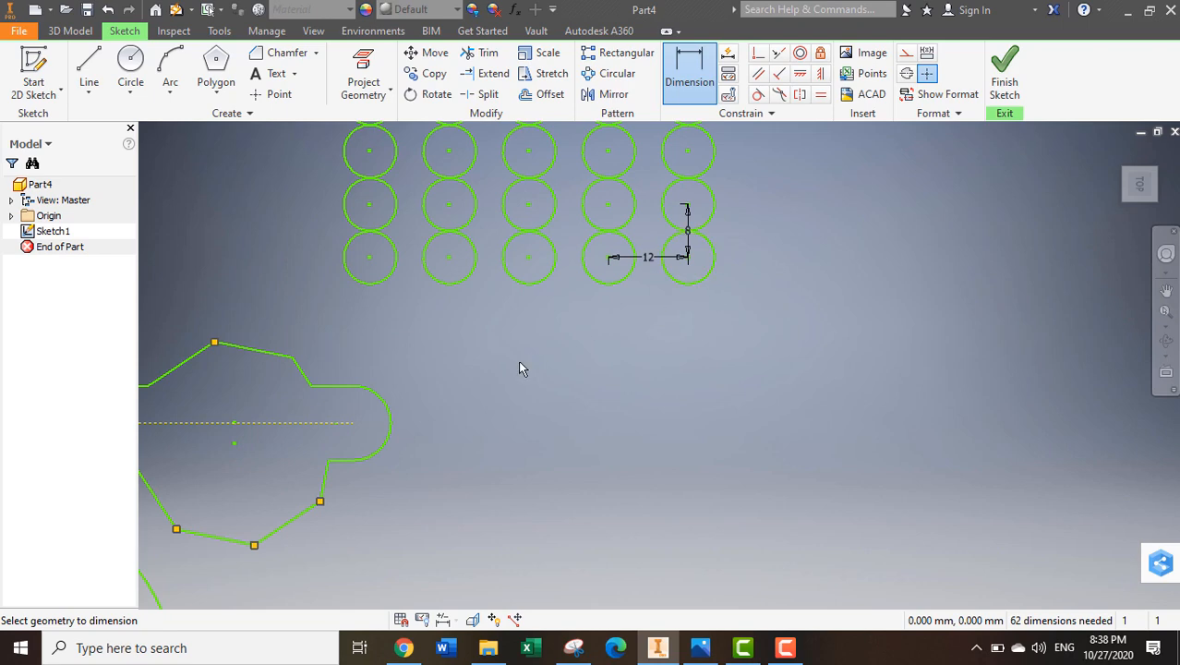
middle_click_drag(520, 369, 1022, 269)
middle_click_drag(633, 334, 673, 325)
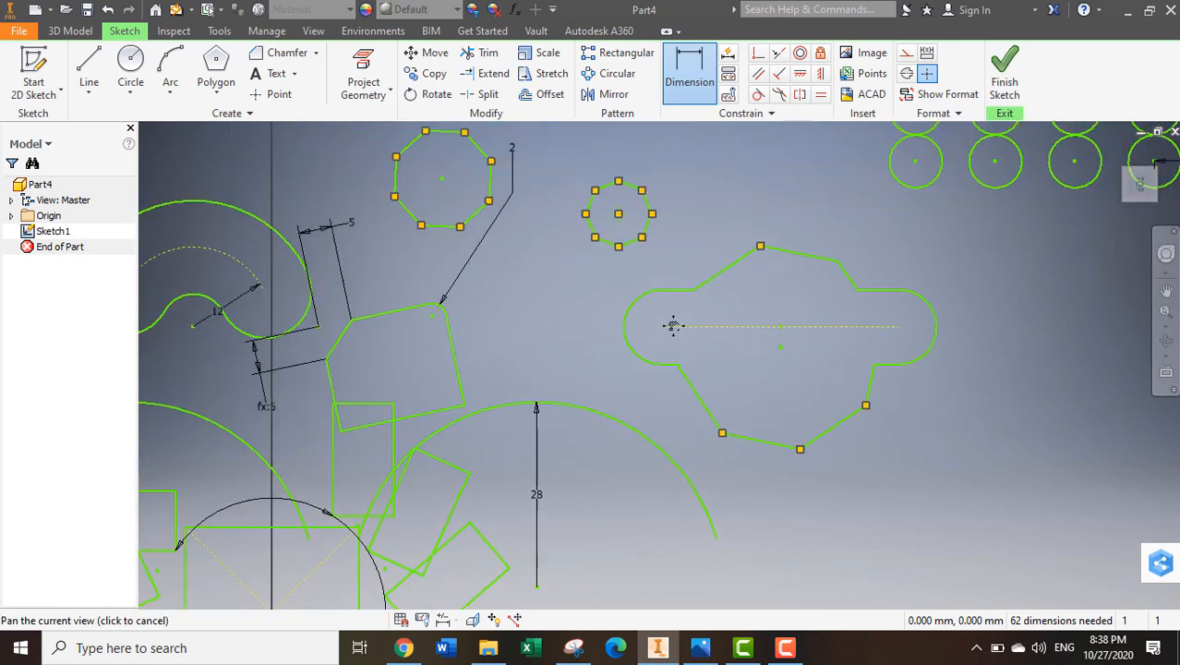
middle_click_drag(420, 363, 769, 295)
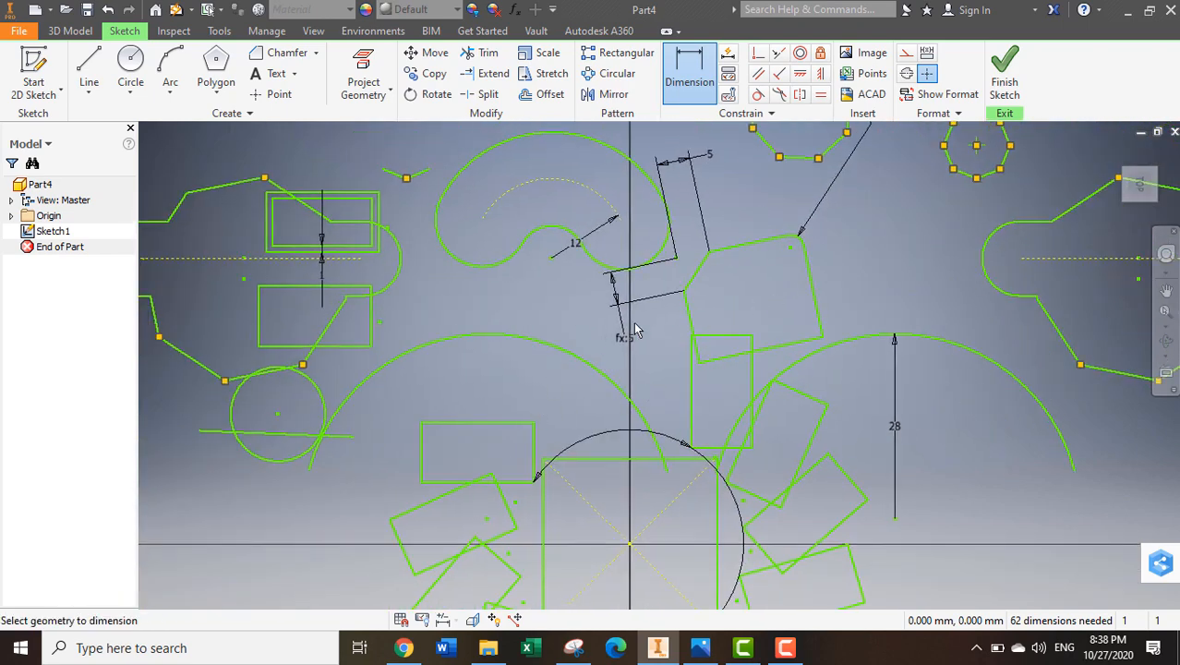
left_click(798, 341)
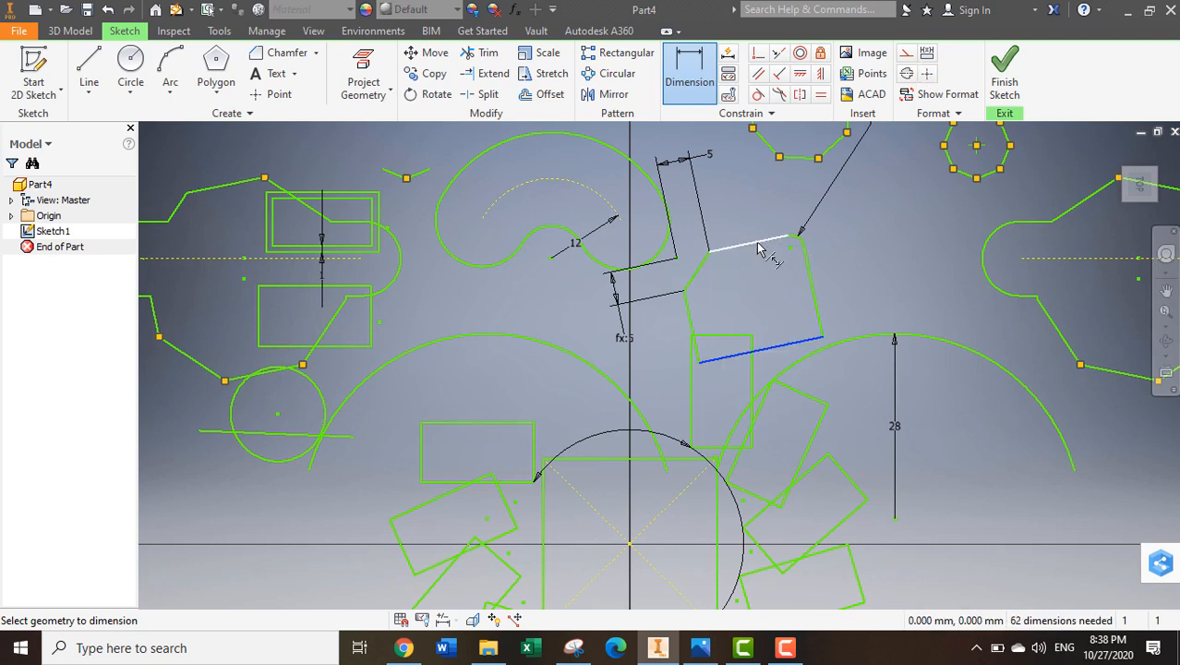
left_click(759, 248)
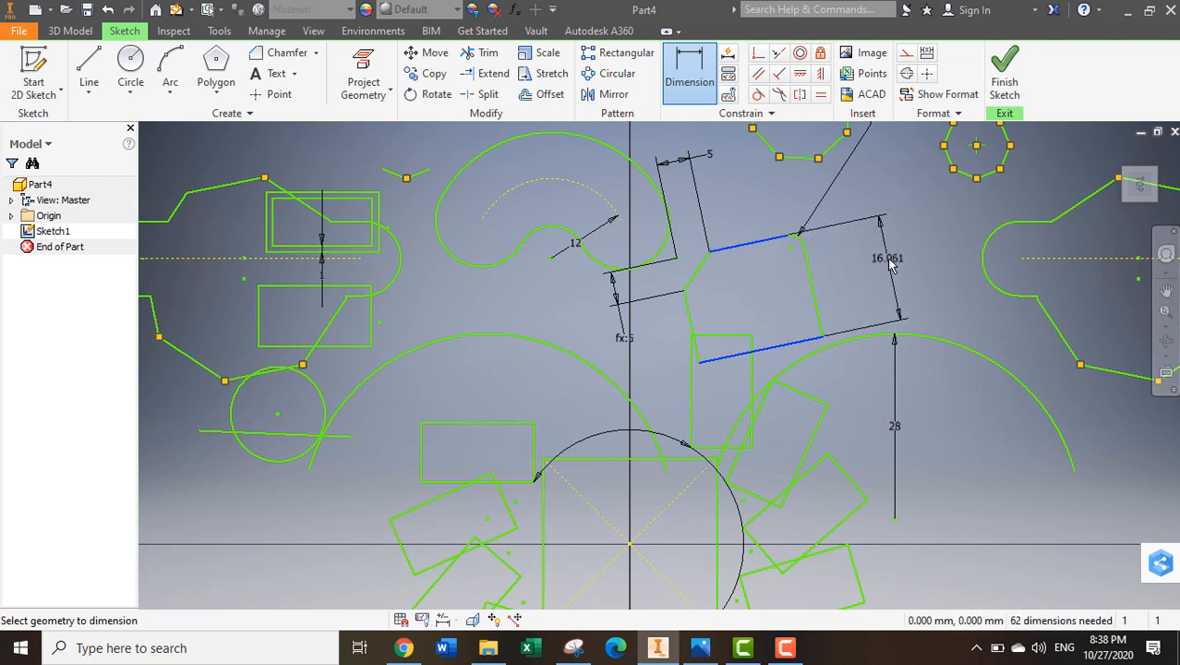
left_click(891, 264)
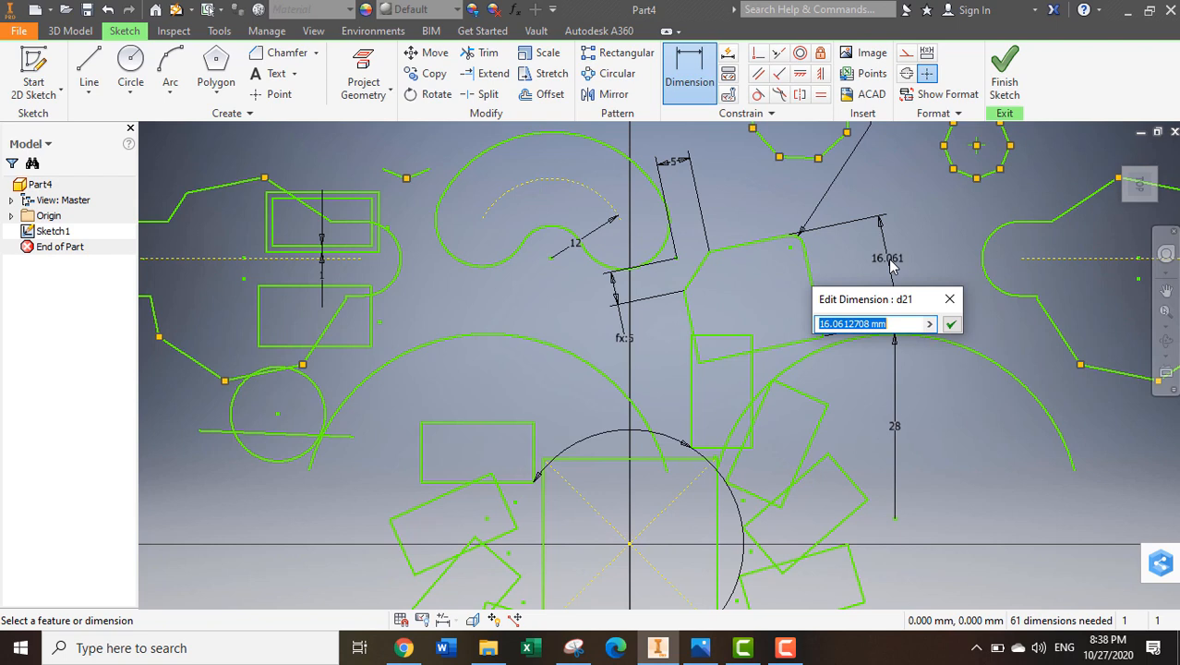
type("16")
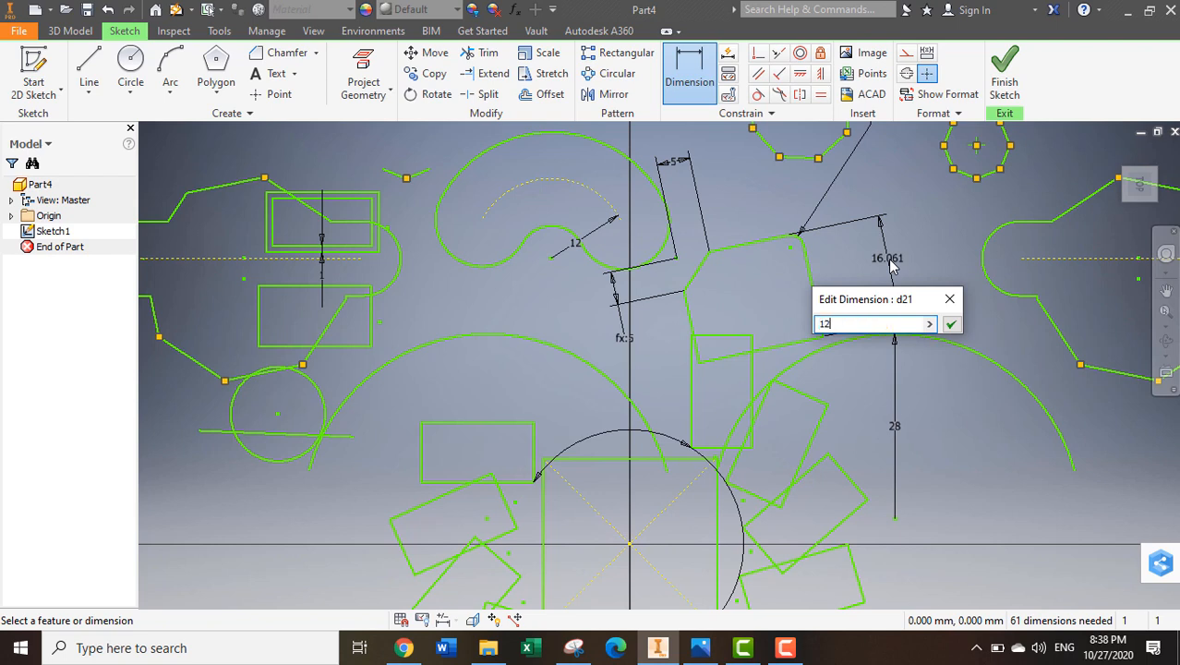
key("Return")
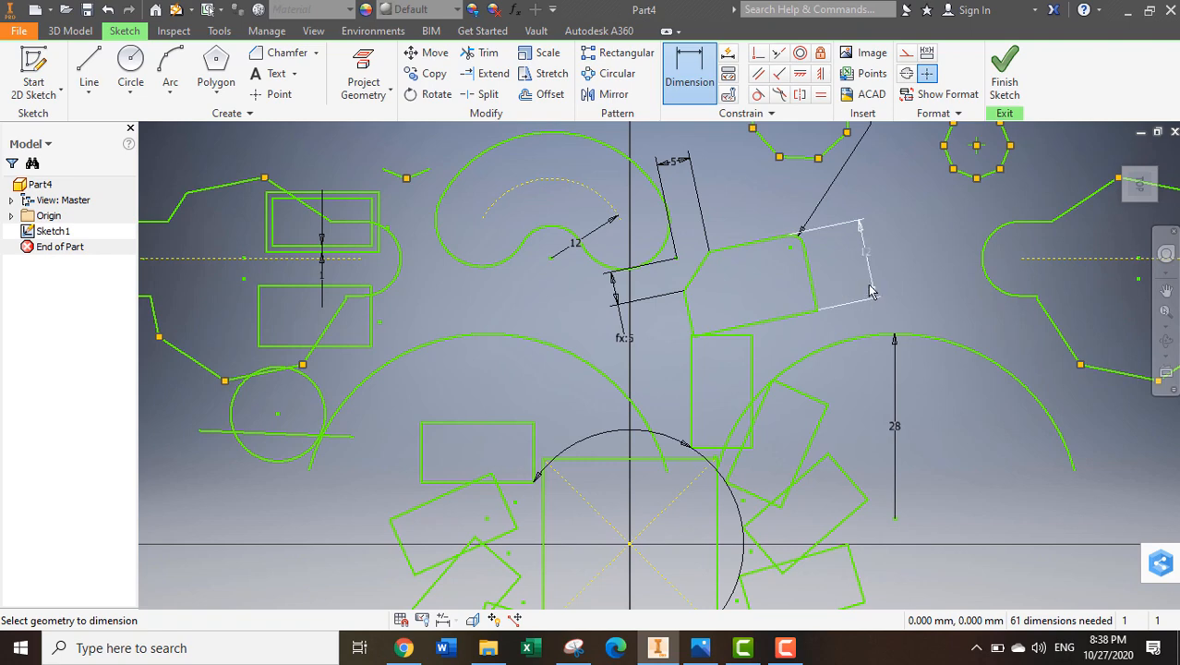
scroll(873, 290, "up", 3)
scroll(872, 291, "down", 5)
key("F2")
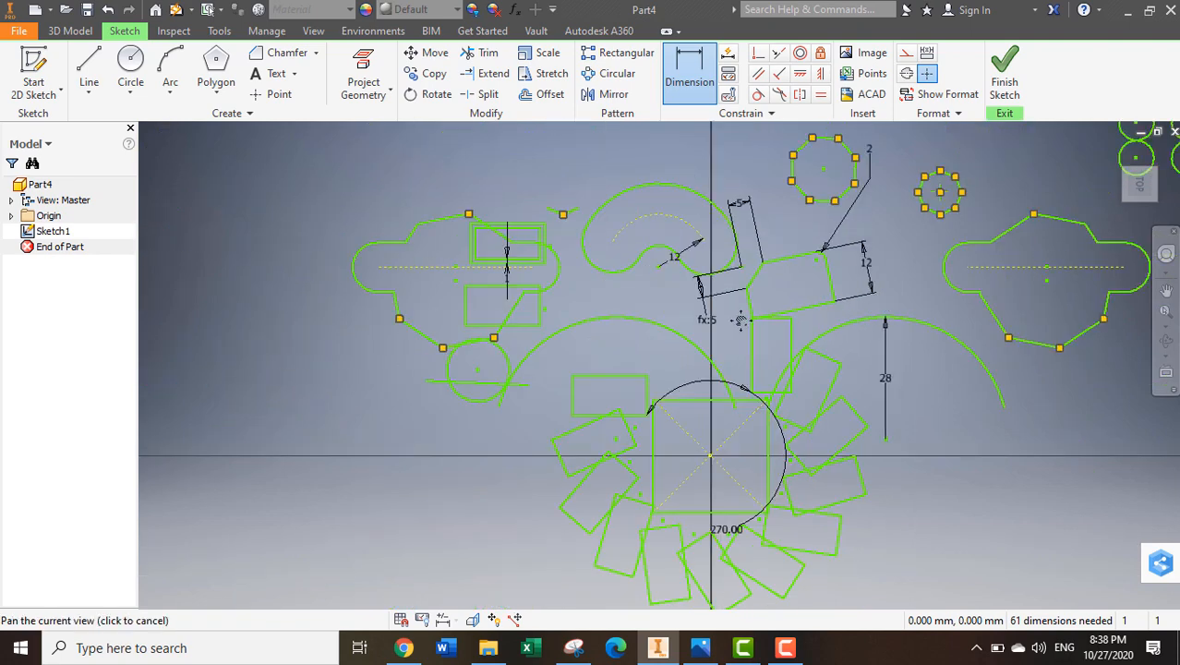
left_click_drag(891, 317, 476, 334)
scroll(701, 331, "down", 5)
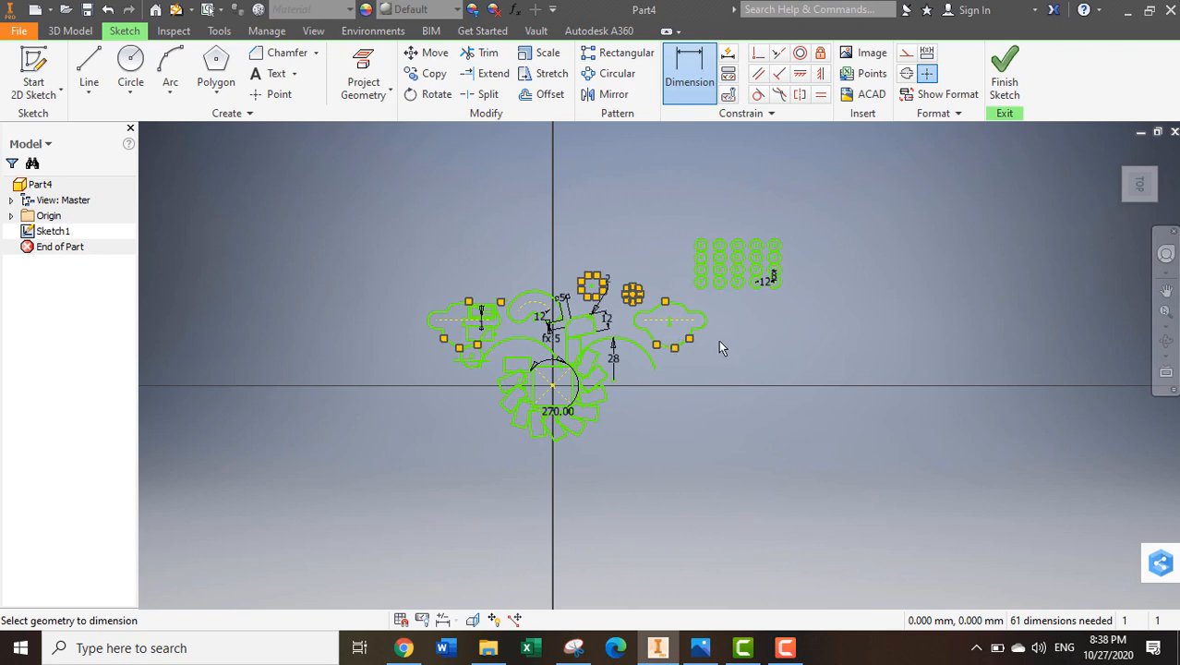
scroll(683, 314, "up", 6)
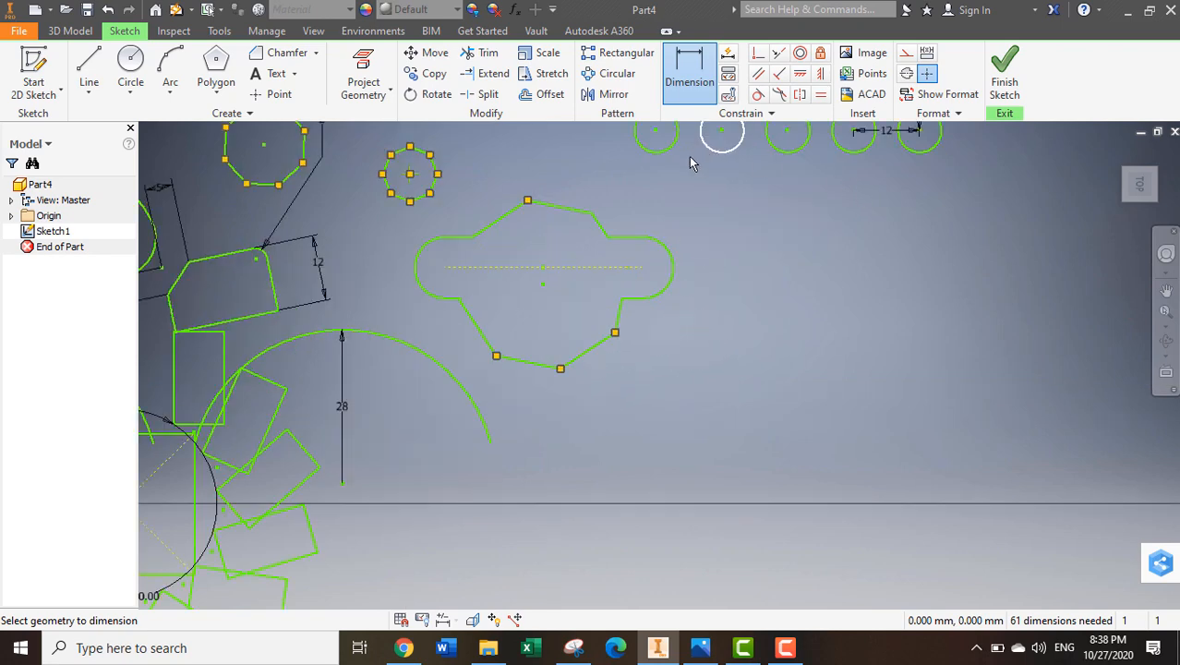
scroll(675, 295, "up", 3)
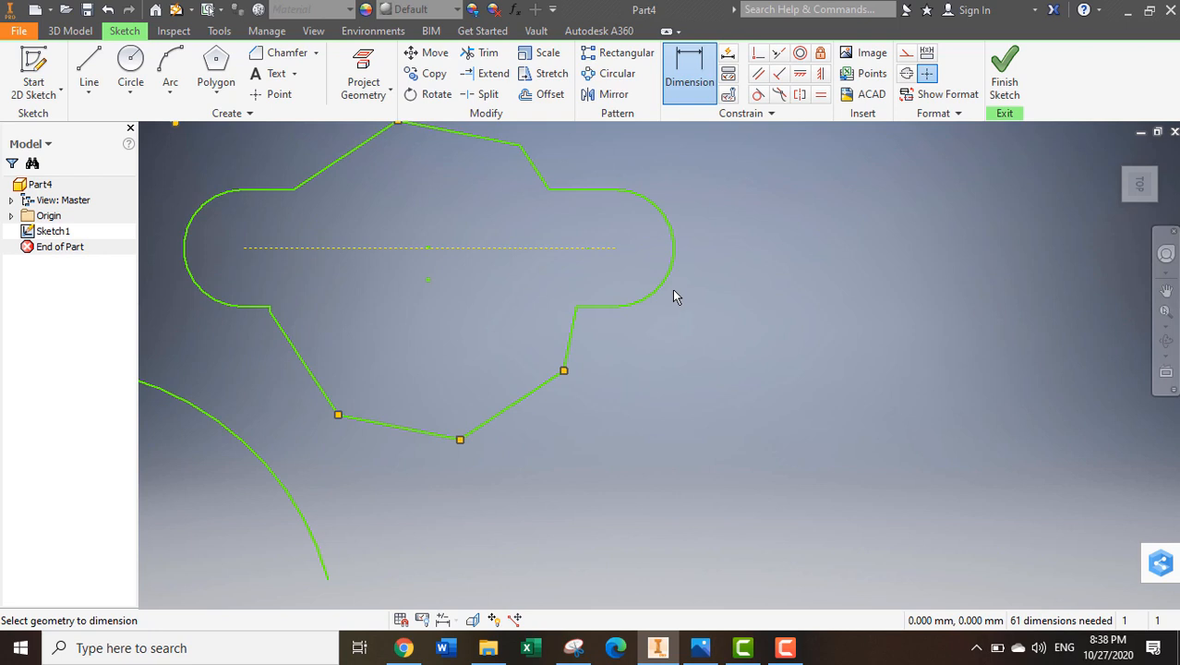
Dimension the radius of the slot's right end arc in the combined slot-and-polygon outline and set it to 4 mm
left_click(702, 83)
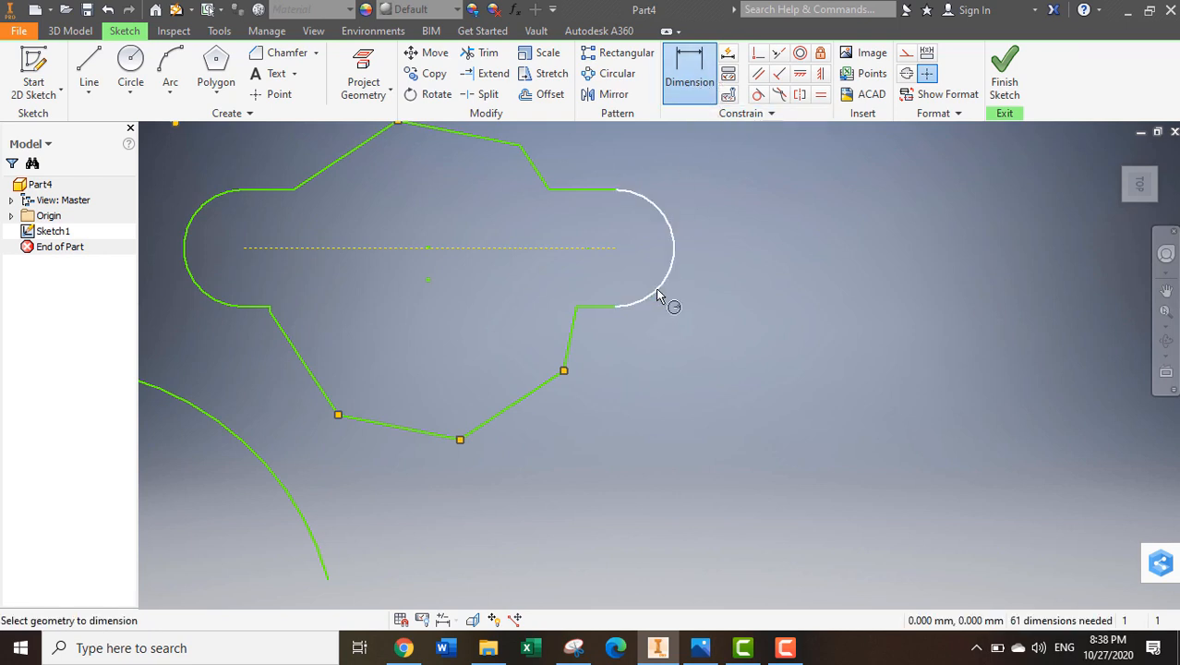
left_click(656, 290)
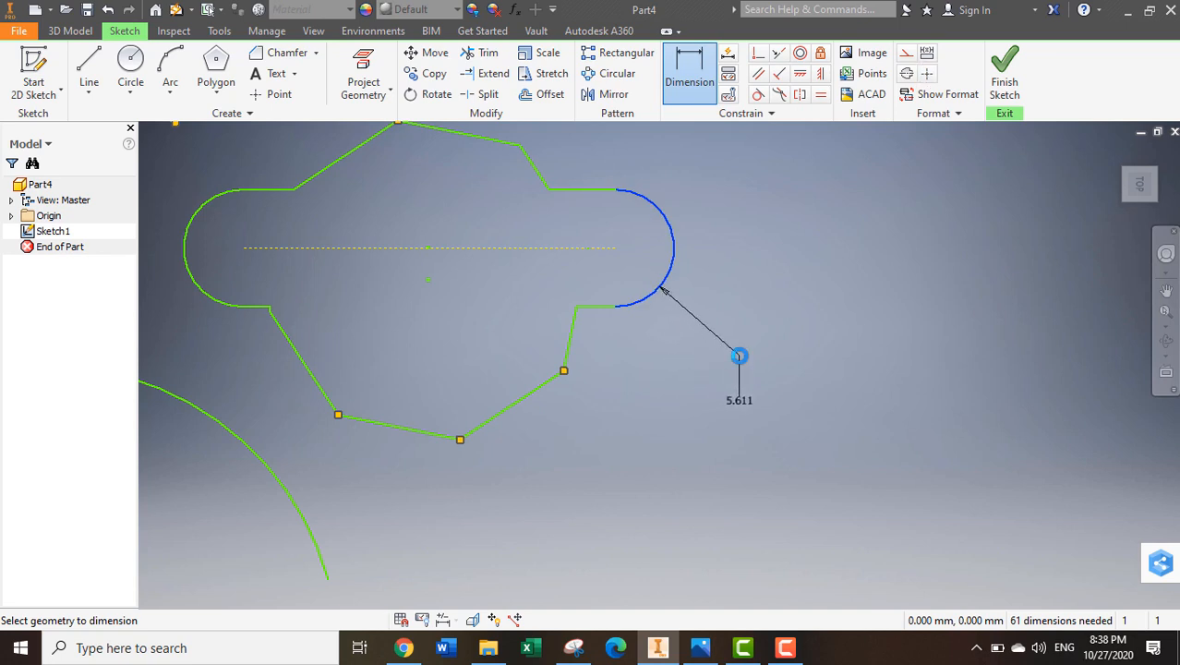
left_click(739, 357)
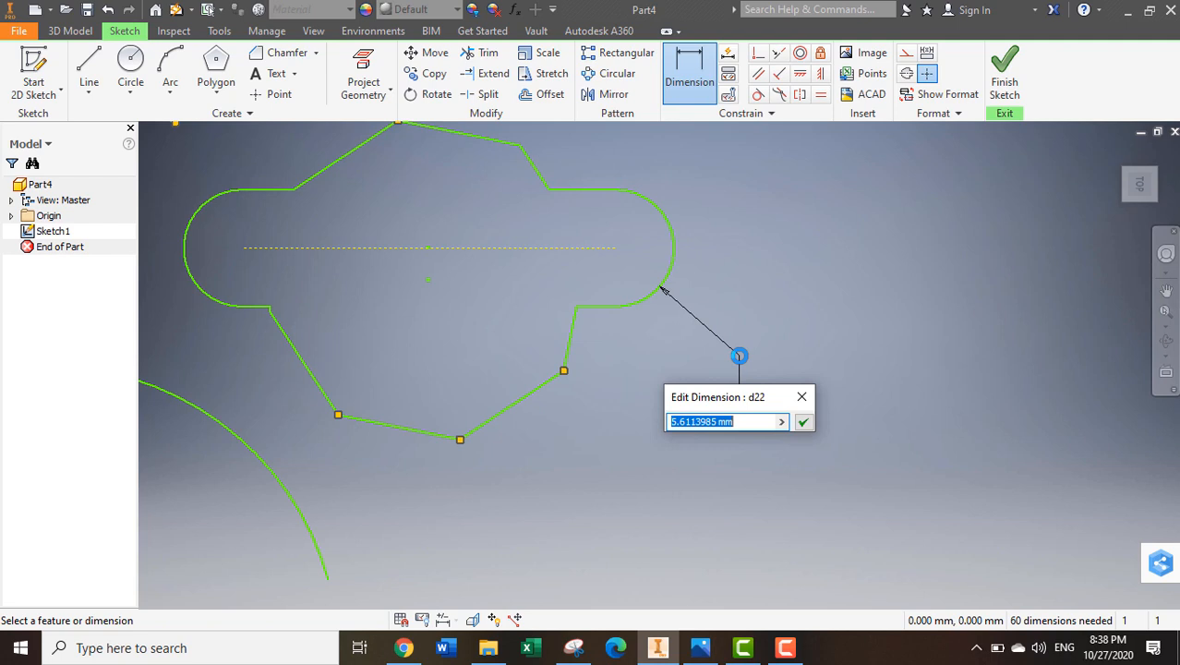
key("BackSpace")
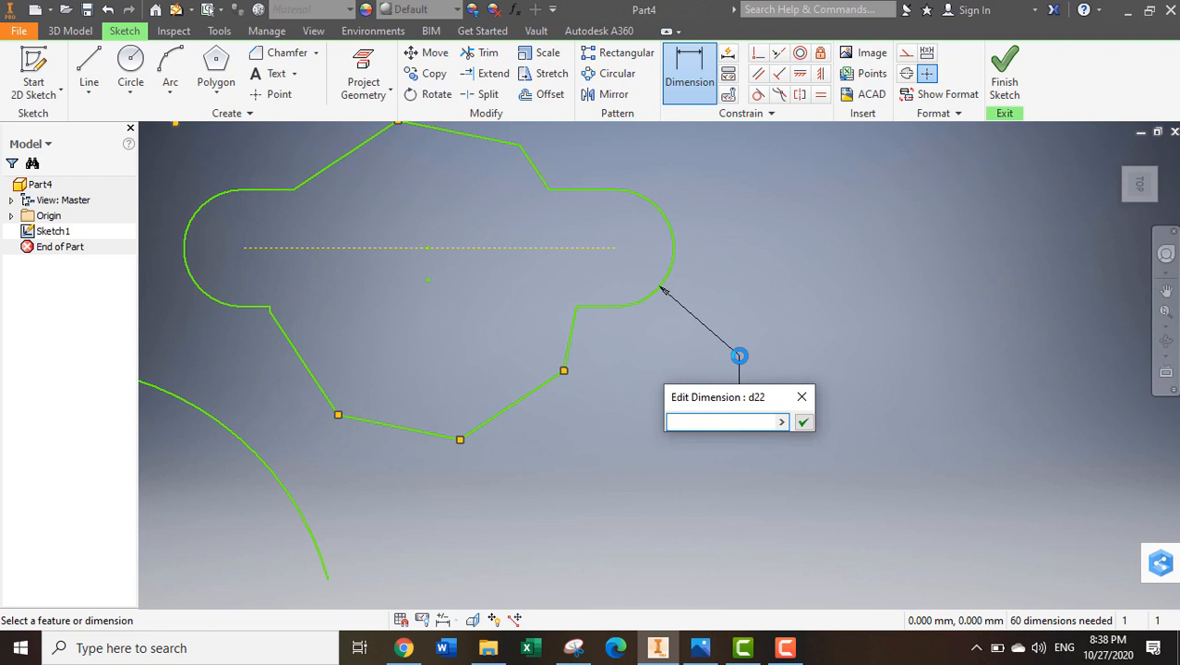
type("4")
key("Return")
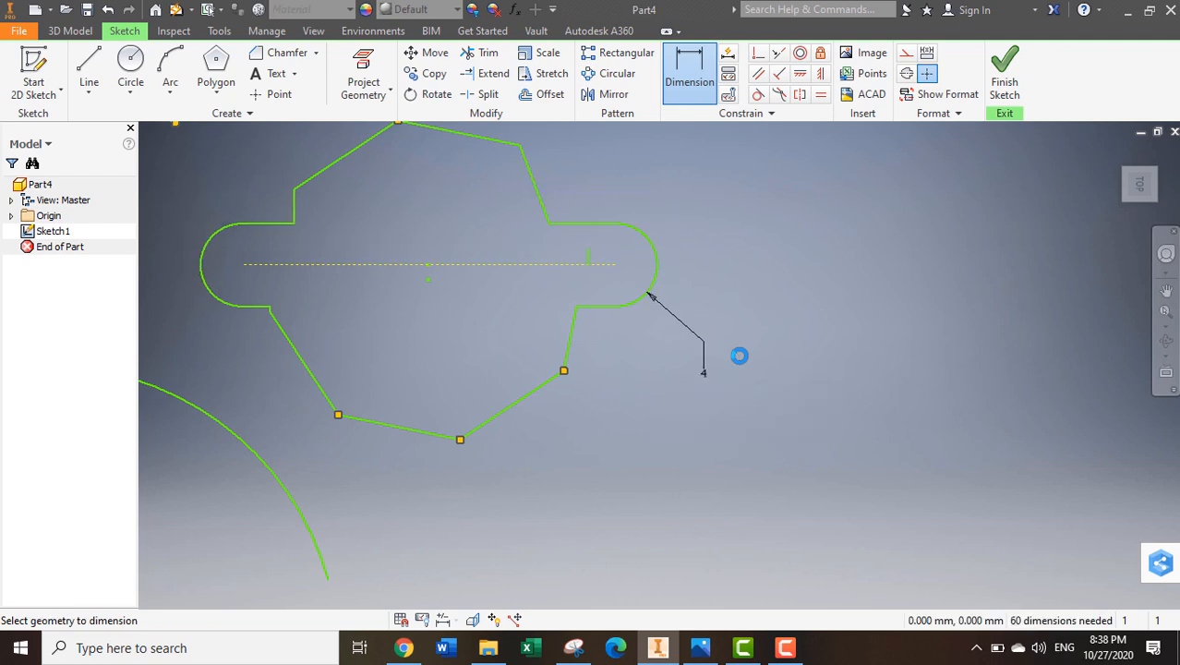
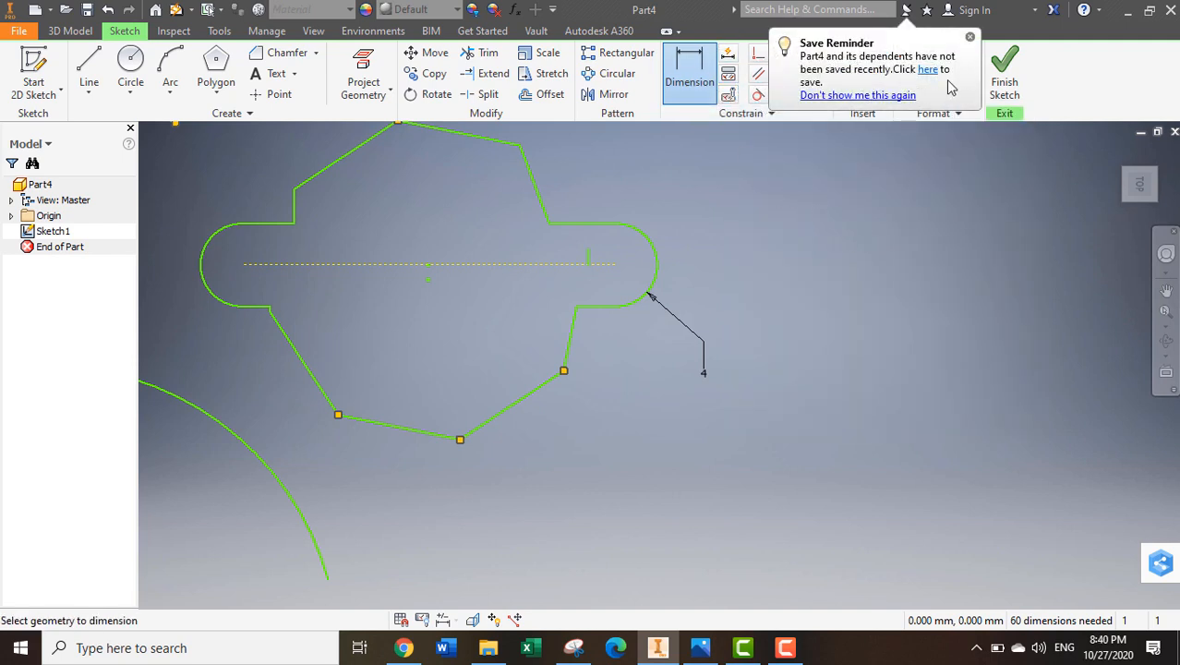
left_click(970, 39)
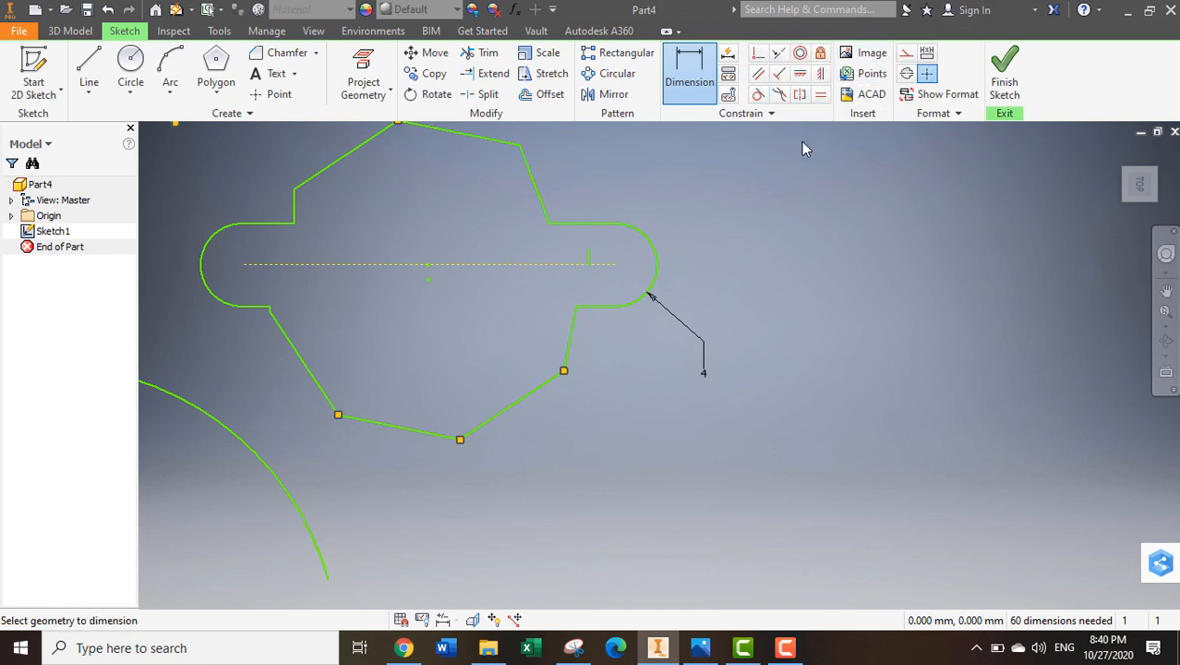
Sketch a three-point arc of about 12.4 mm radius above the slot's right end and finish the arc command
mouse_move(801, 148)
middle_mouse_down()
mouse_move(685, 172)
mouse_move(658, 193)
middle_mouse_up()
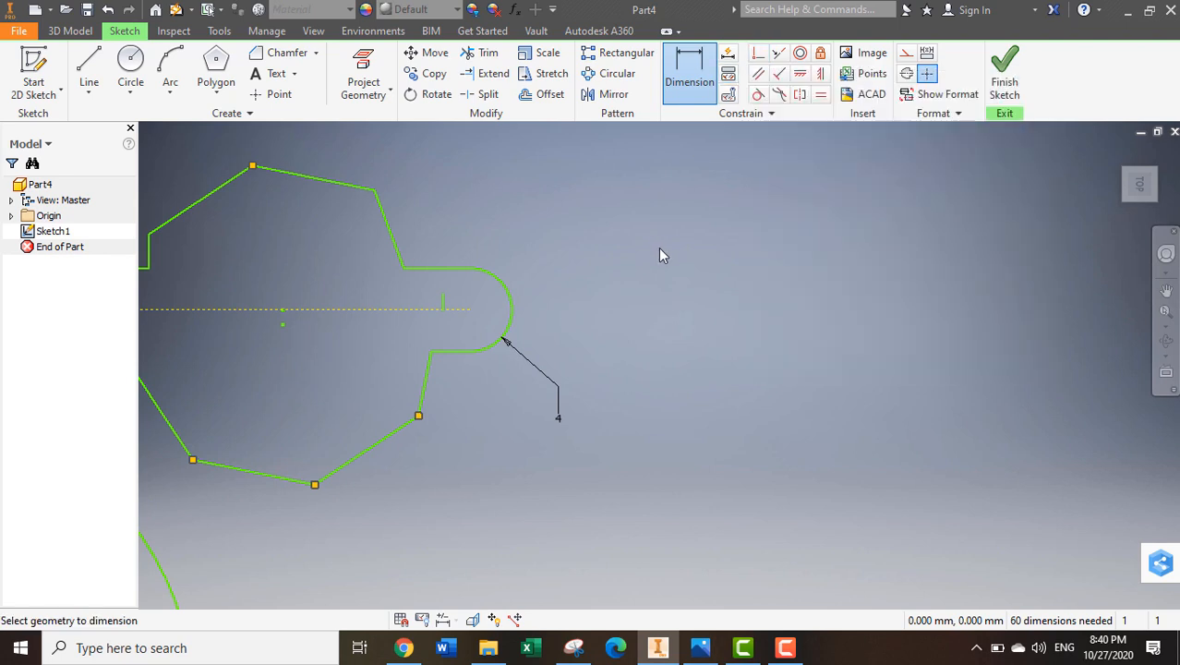
left_click(170, 66)
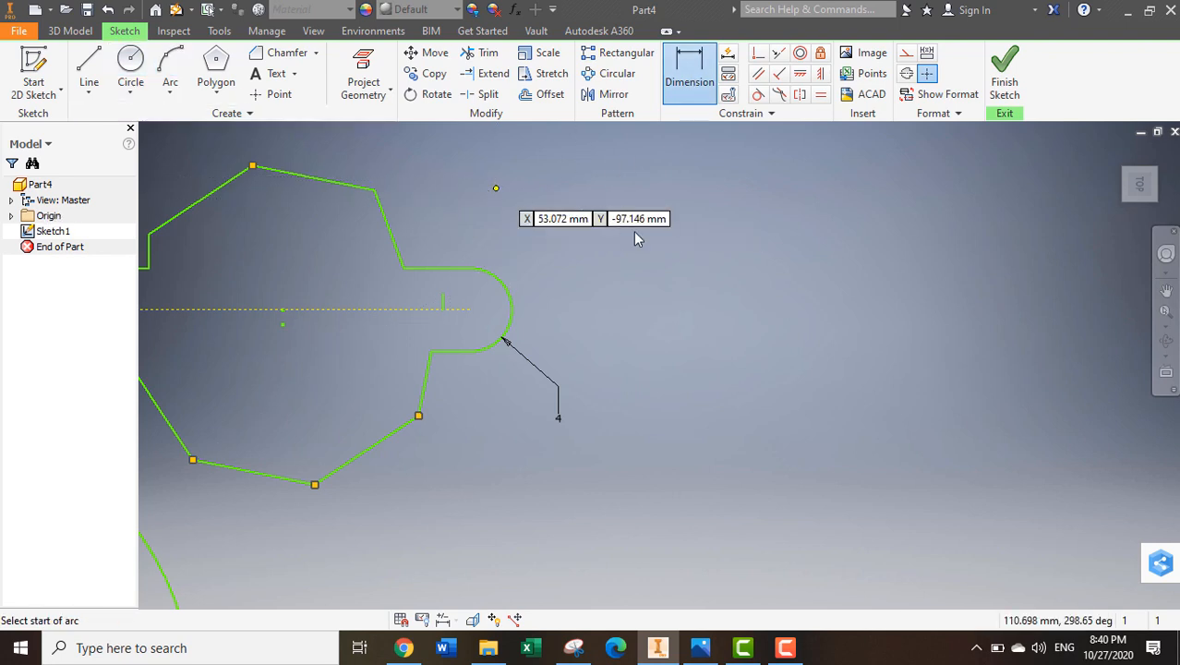
left_click(497, 189)
left_click(666, 278)
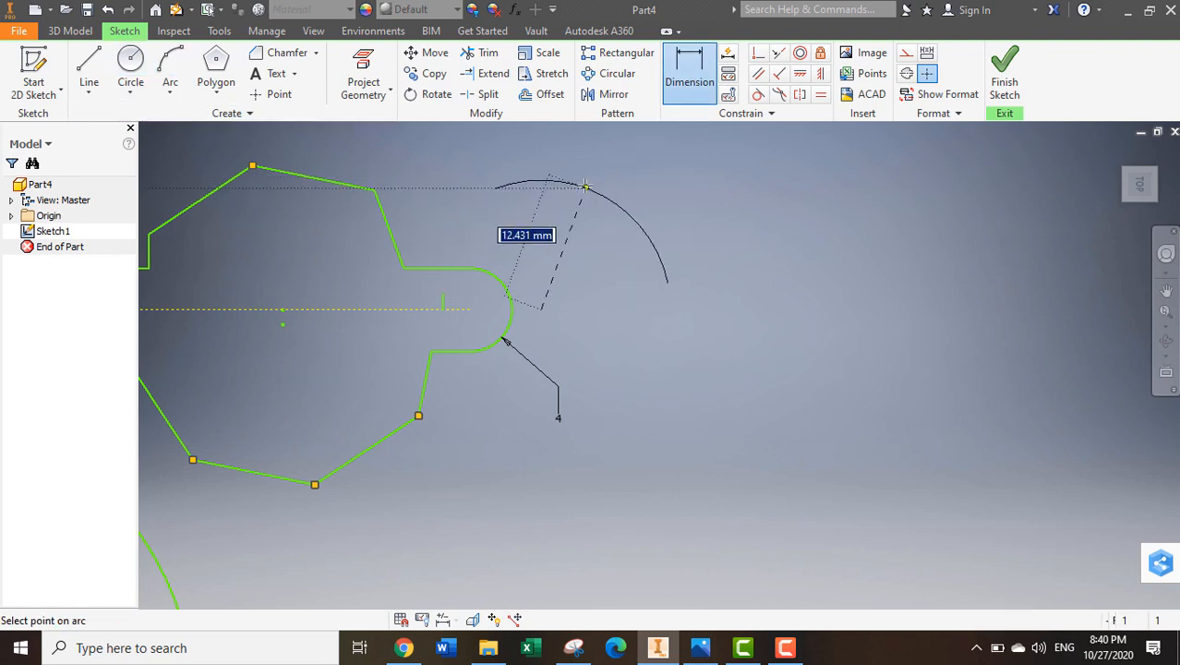
left_click(587, 183)
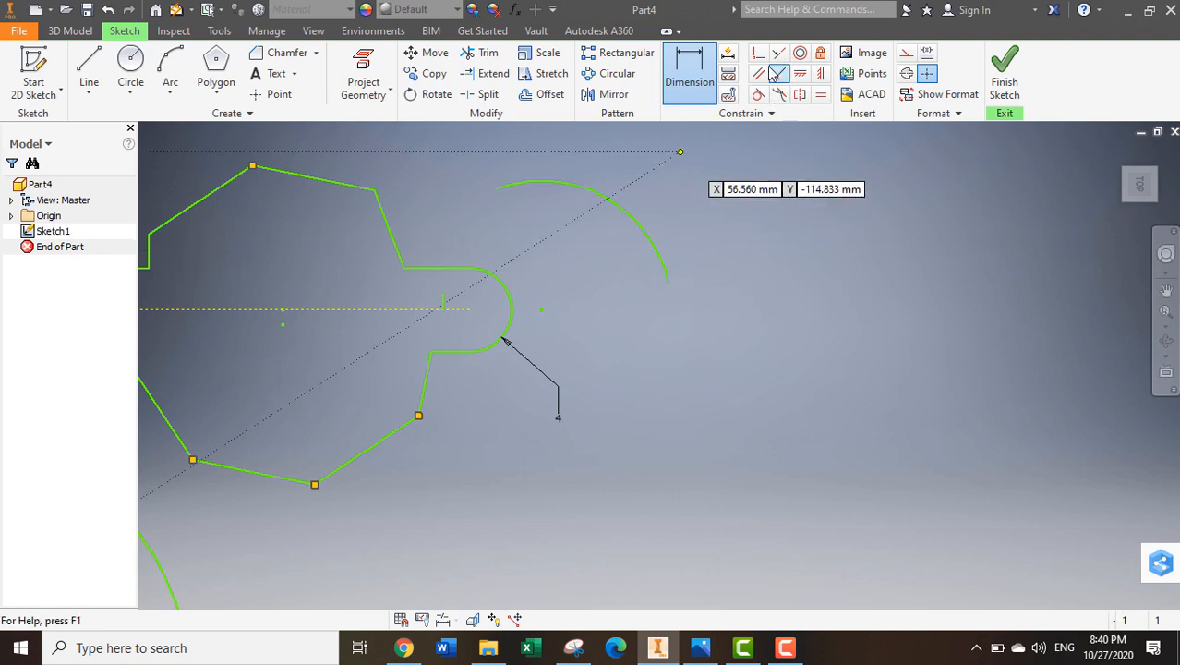
key("Escape")
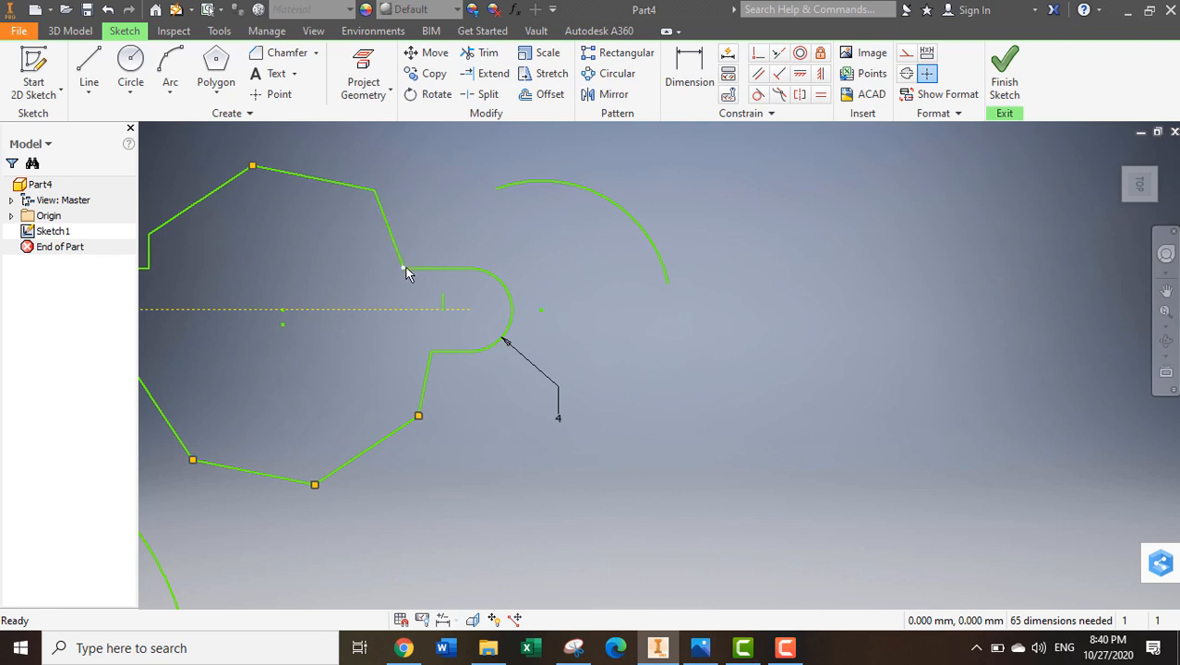
Apply a coincident constraint between the new arc's left endpoint and the outline corner where the slot's upper right edge begins
left_click(755, 56)
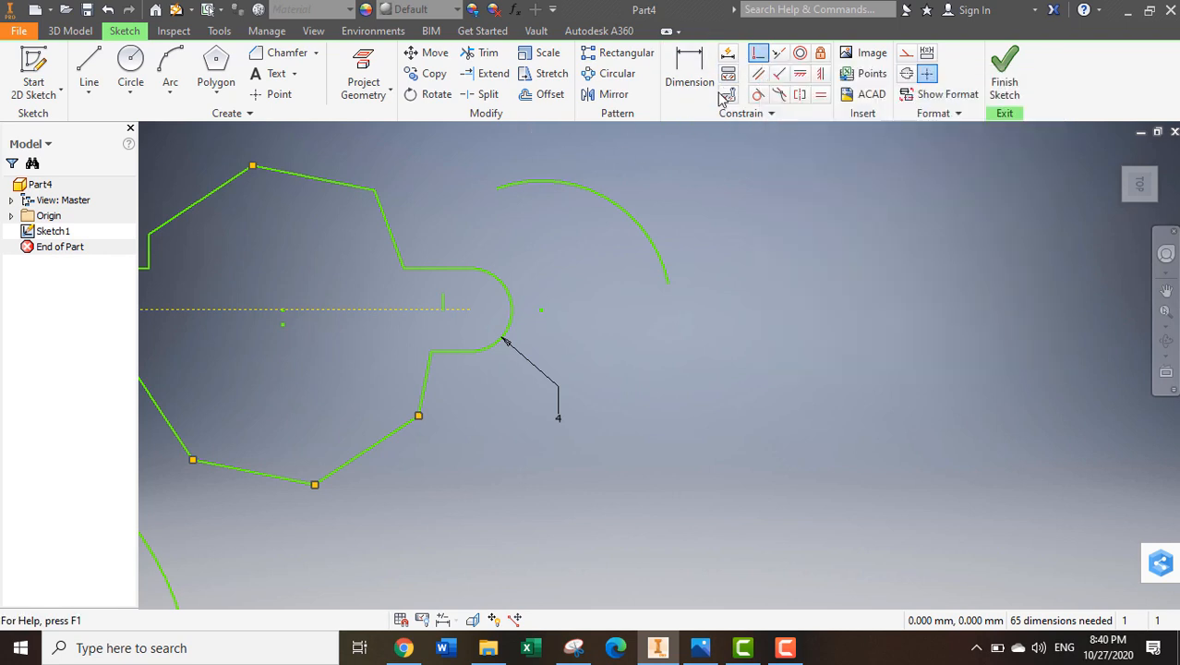
left_click(496, 188)
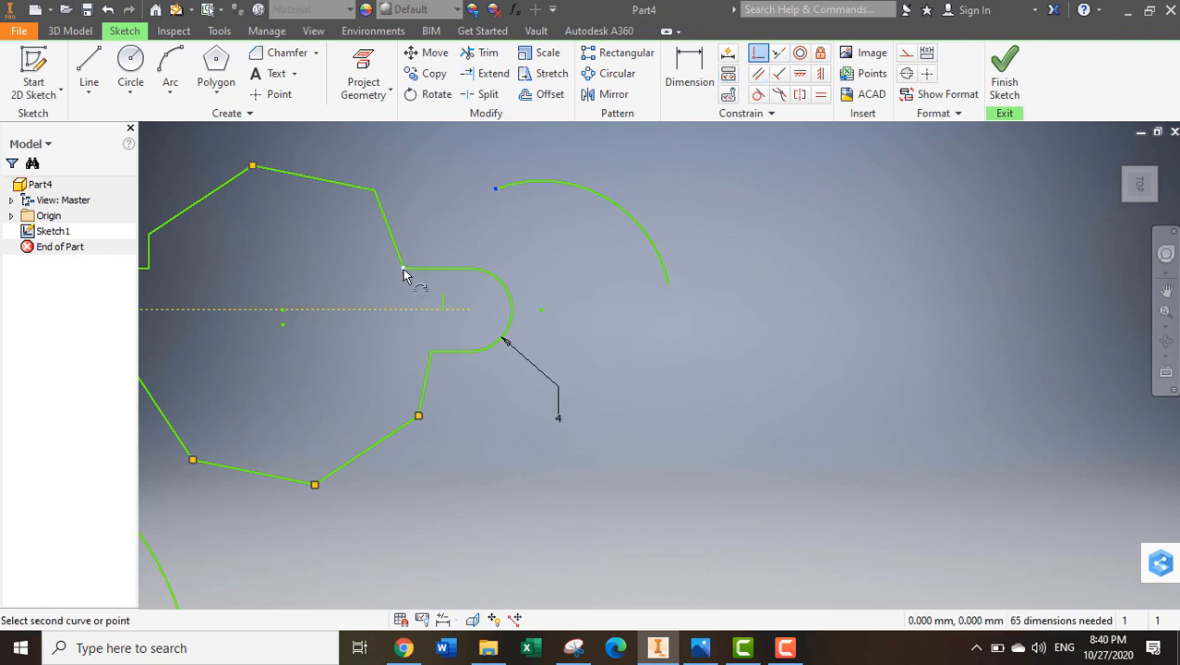
left_click(402, 269)
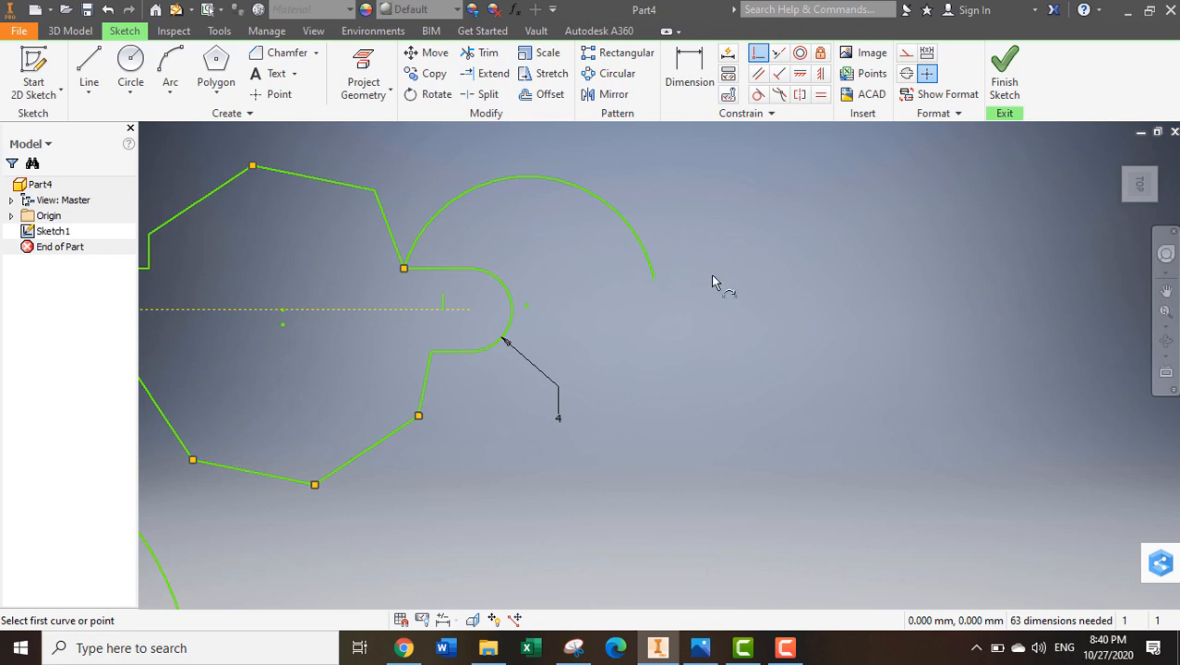
Apply a coincident constraint between the small octagon's lower right edge and the midpoint of the outline's upper left slanted edge
left_click(761, 57)
middle_click_drag(627, 290, 993, 235)
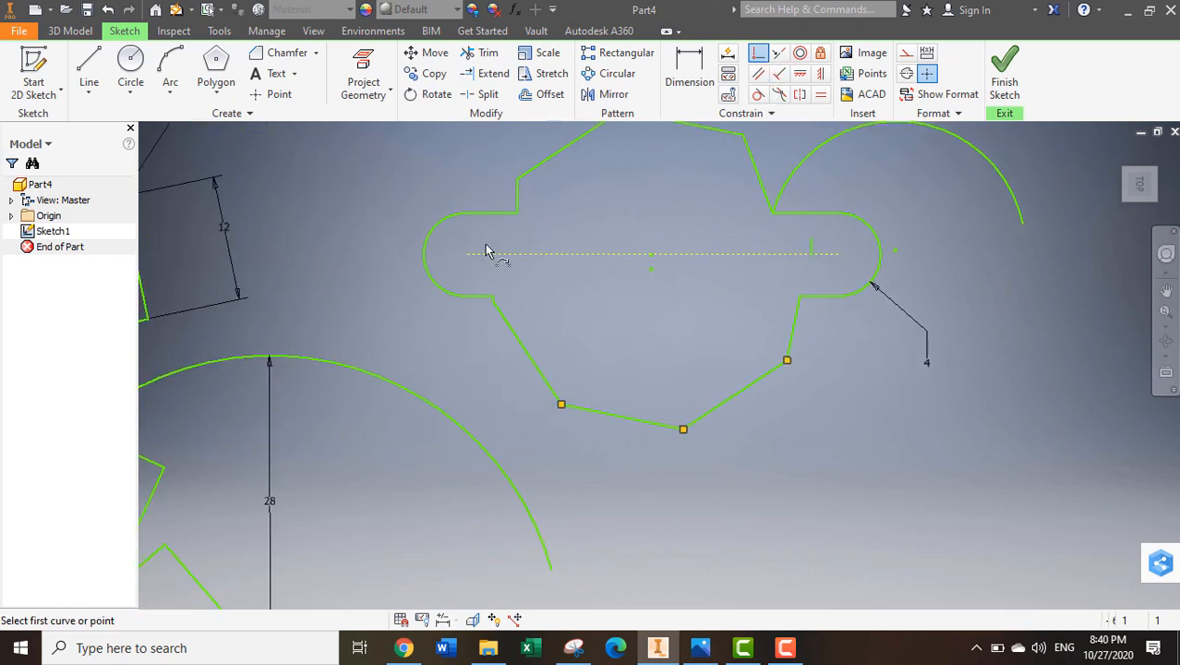
mouse_move(486, 251)
middle_mouse_down()
mouse_move(636, 385)
mouse_move(659, 423)
middle_mouse_up()
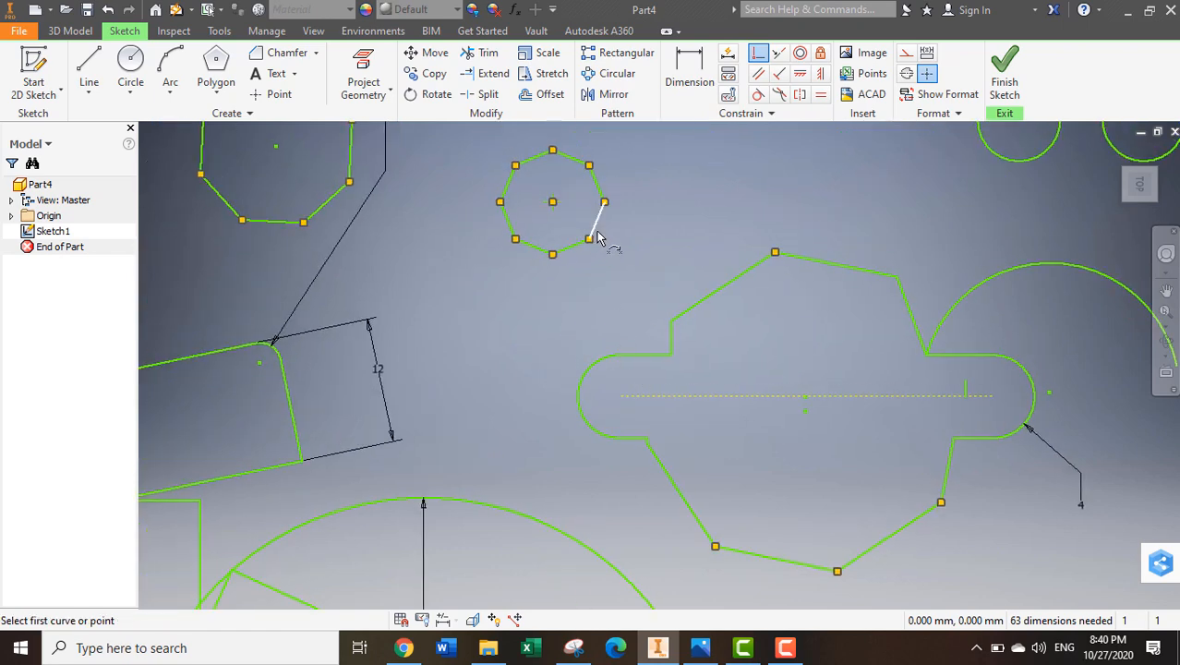
left_click(597, 233)
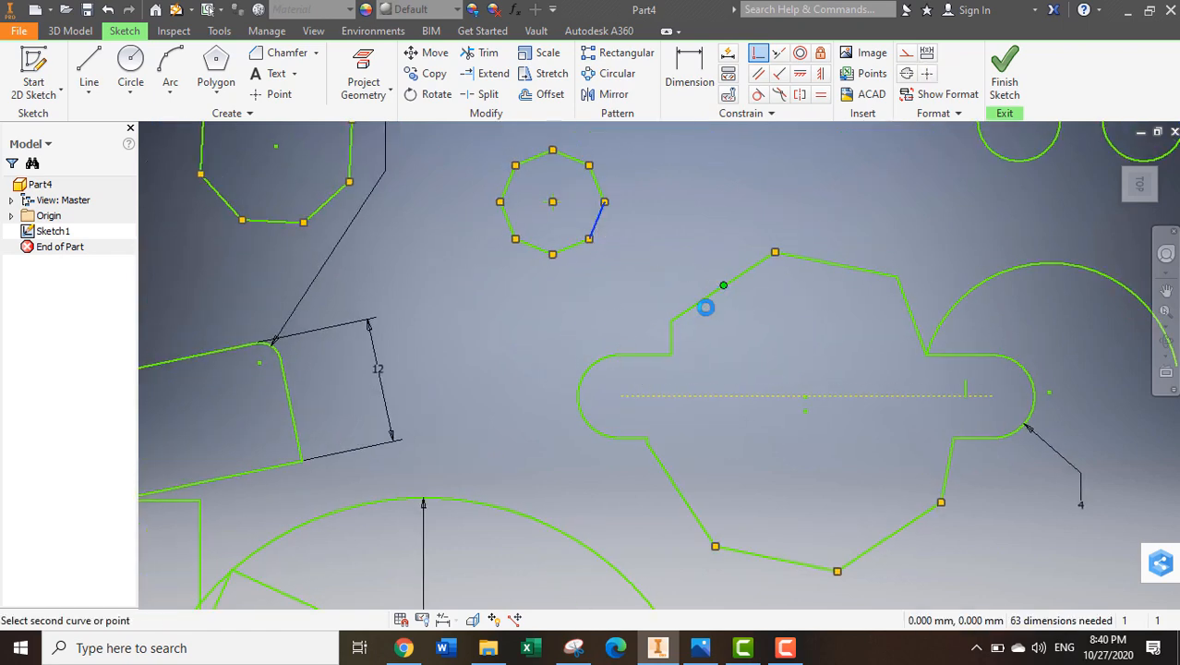
left_click(704, 301)
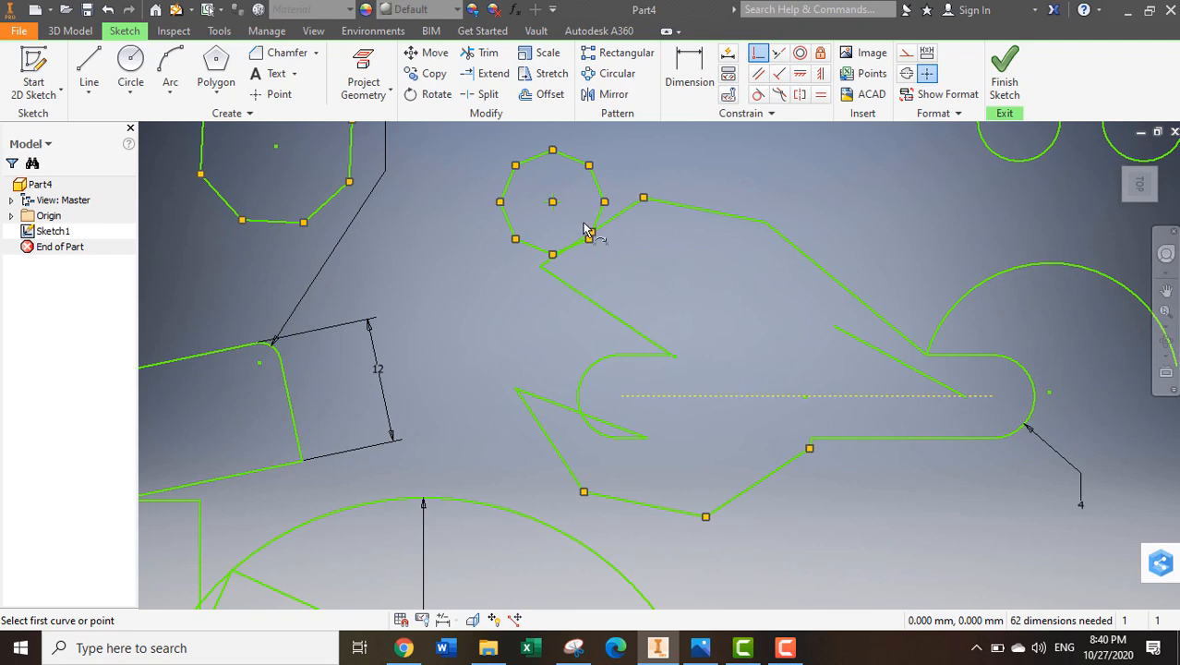
Sketch a horizontal line about 19 mm long in the empty space above the outline and left of the circle pattern
middle_click_drag(862, 350, 705, 292)
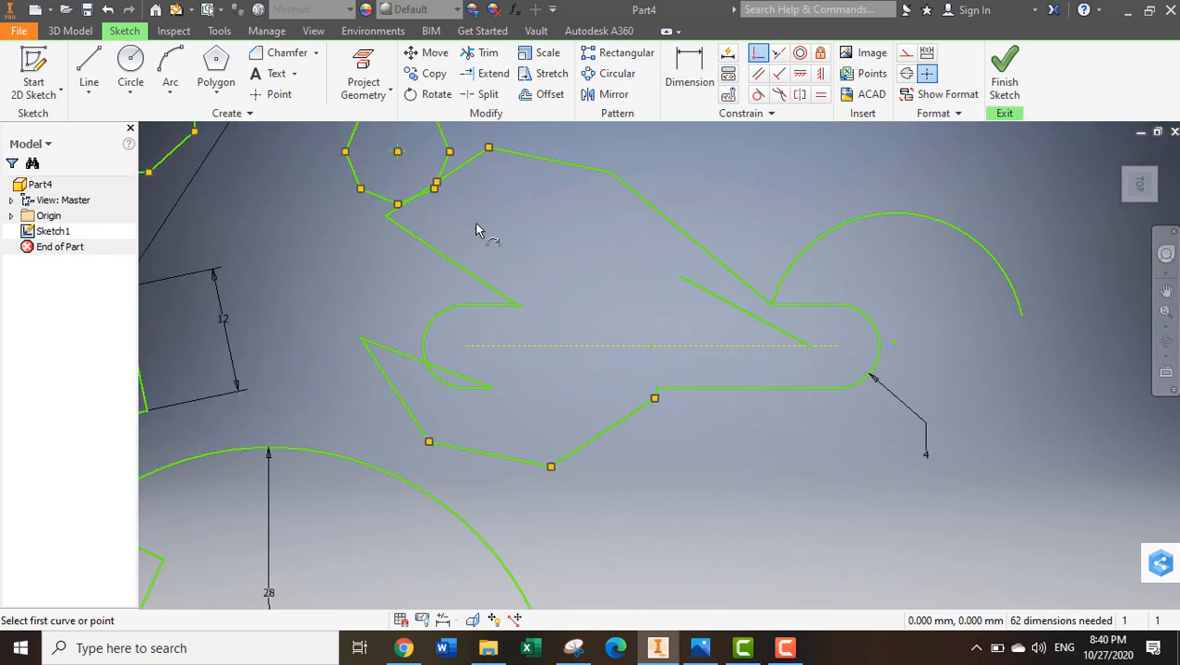
mouse_move(750, 182)
middle_mouse_down()
mouse_move(605, 274)
mouse_move(472, 415)
middle_mouse_up()
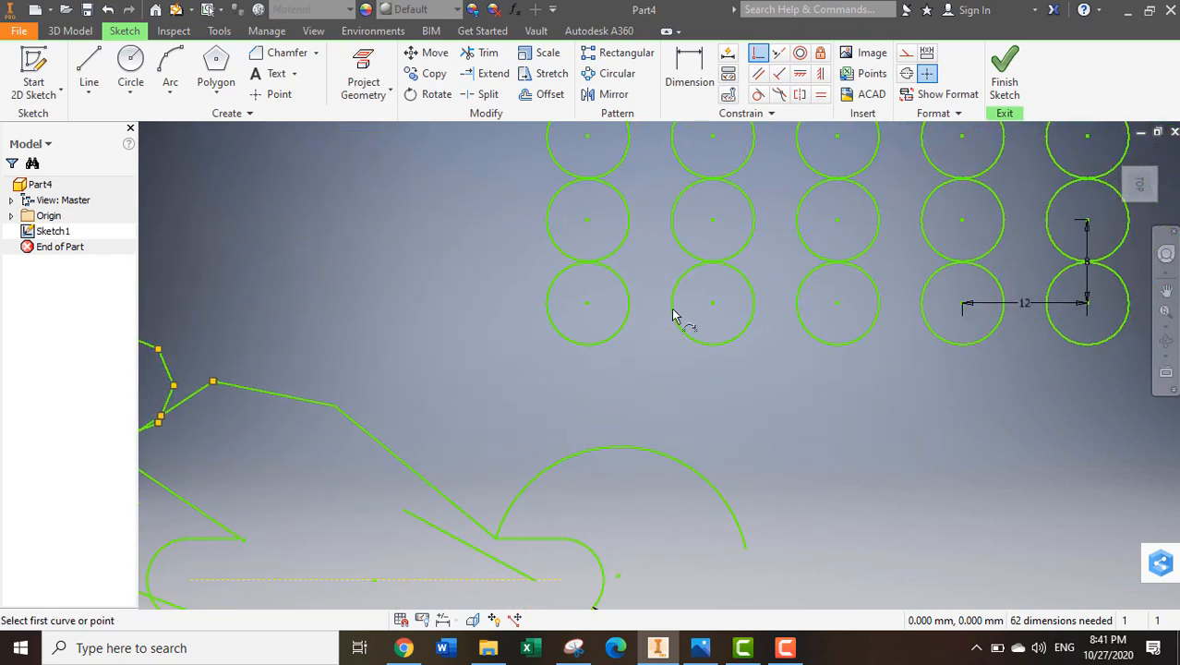
left_click(757, 78)
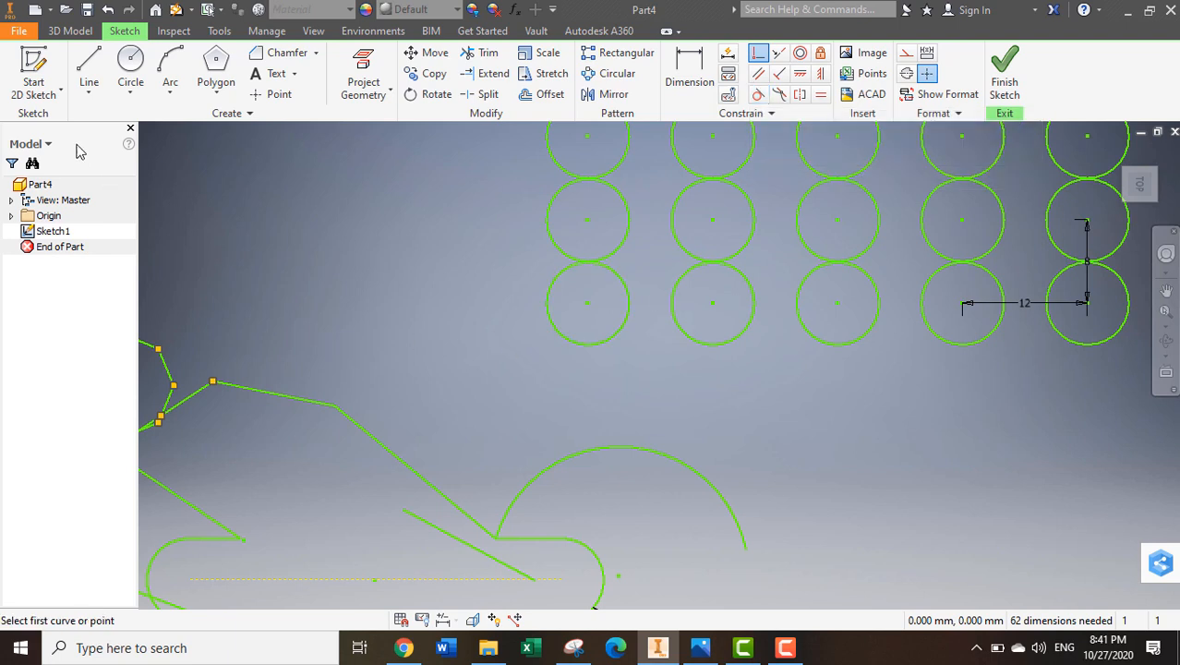
left_click(89, 74)
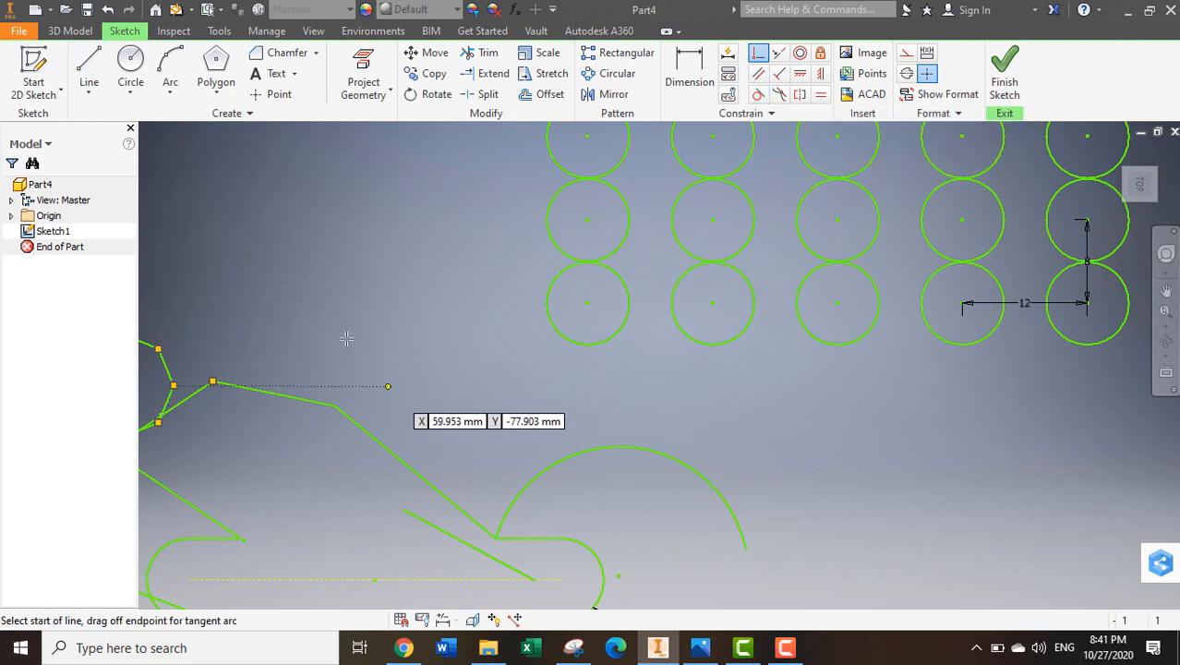
left_click(296, 311)
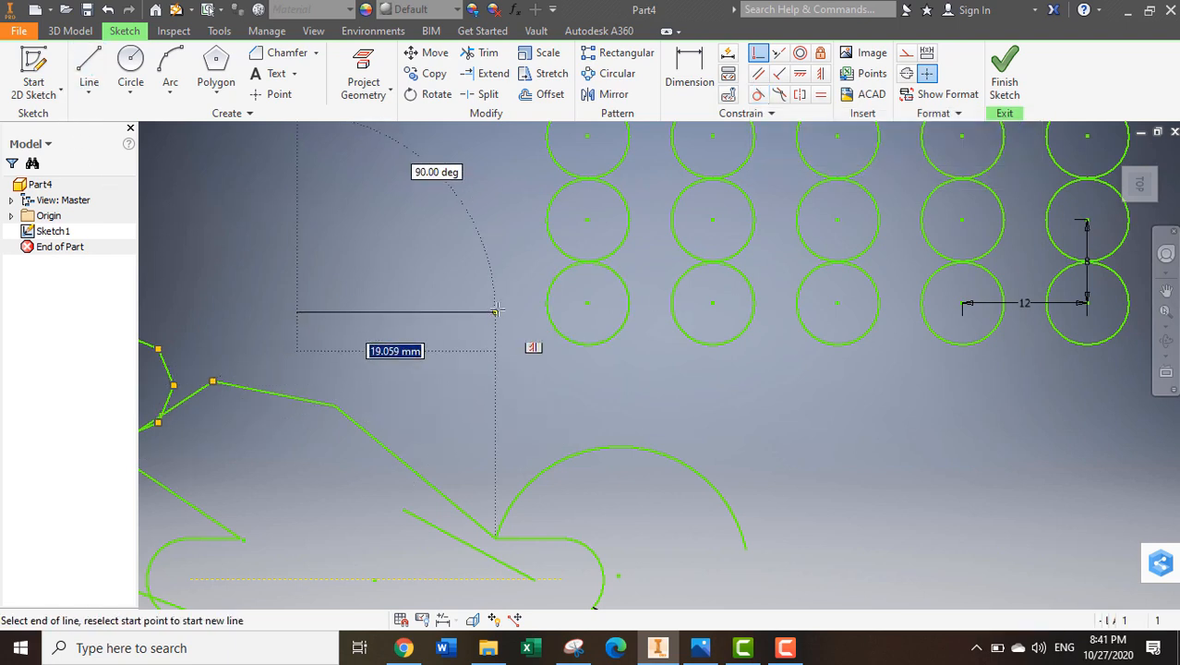
left_click(495, 312)
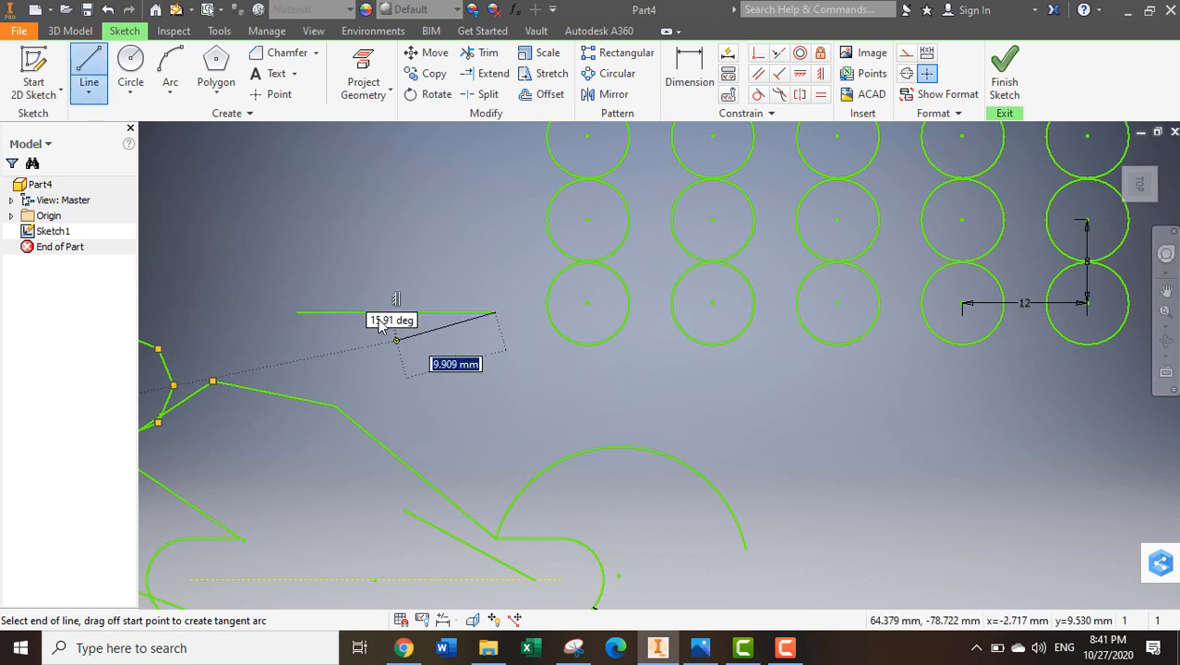
key("Escape")
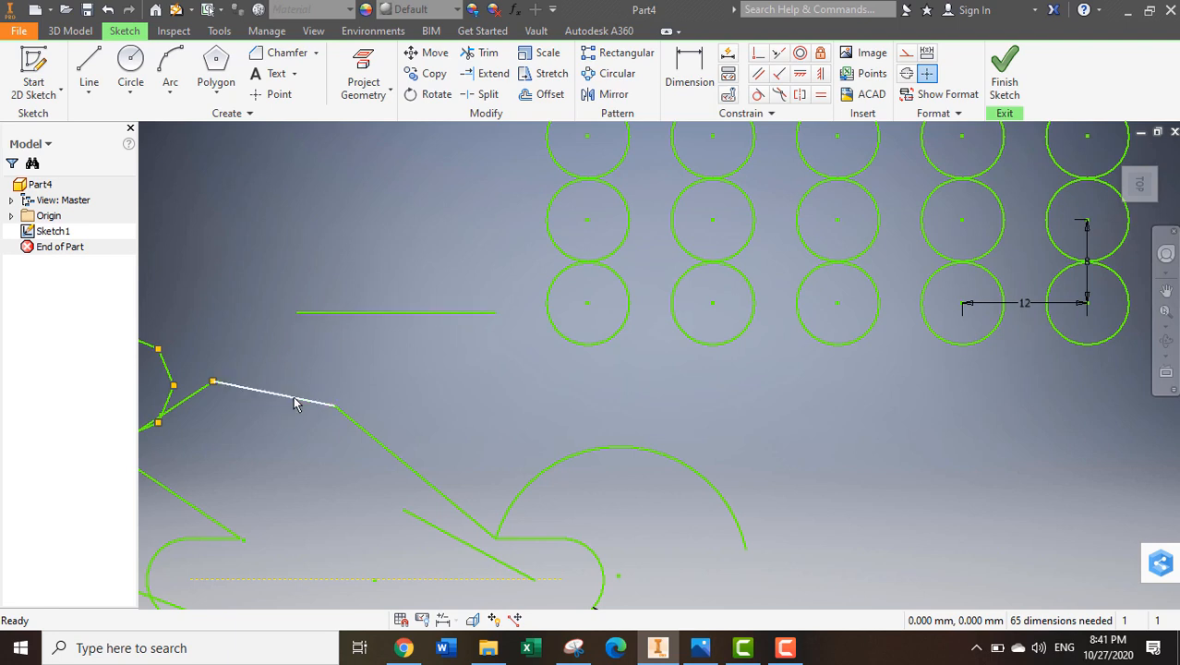
Apply a parallel constraint between the new horizontal line and the outline's upper slanted edge
left_click(758, 74)
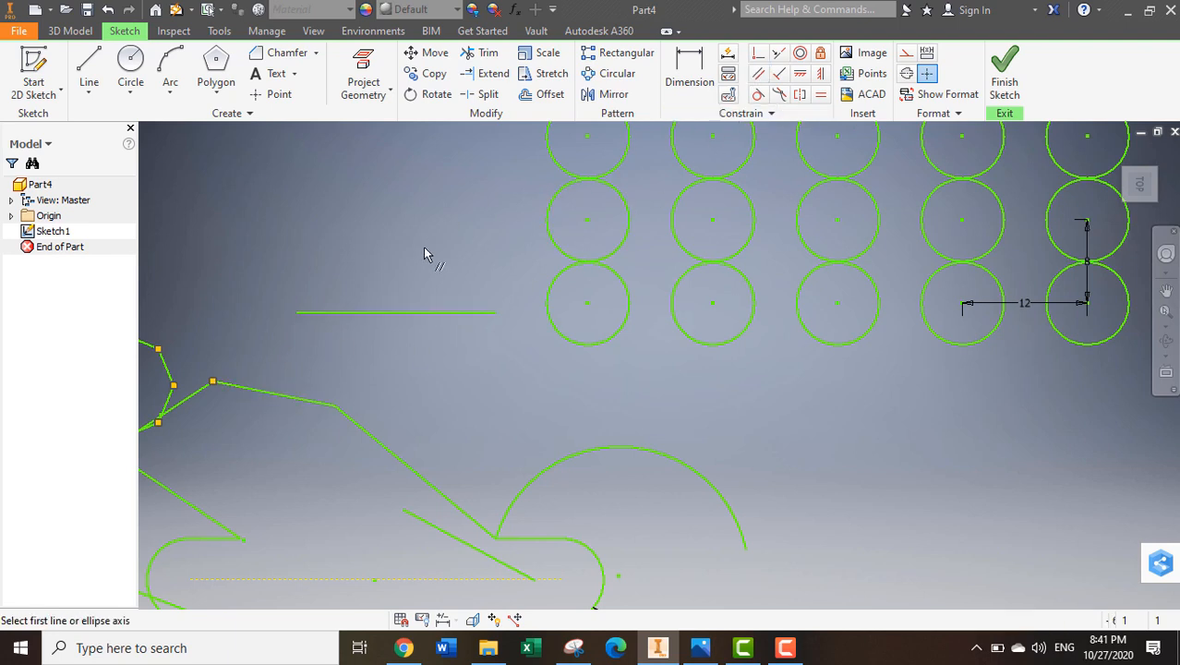
left_click(408, 313)
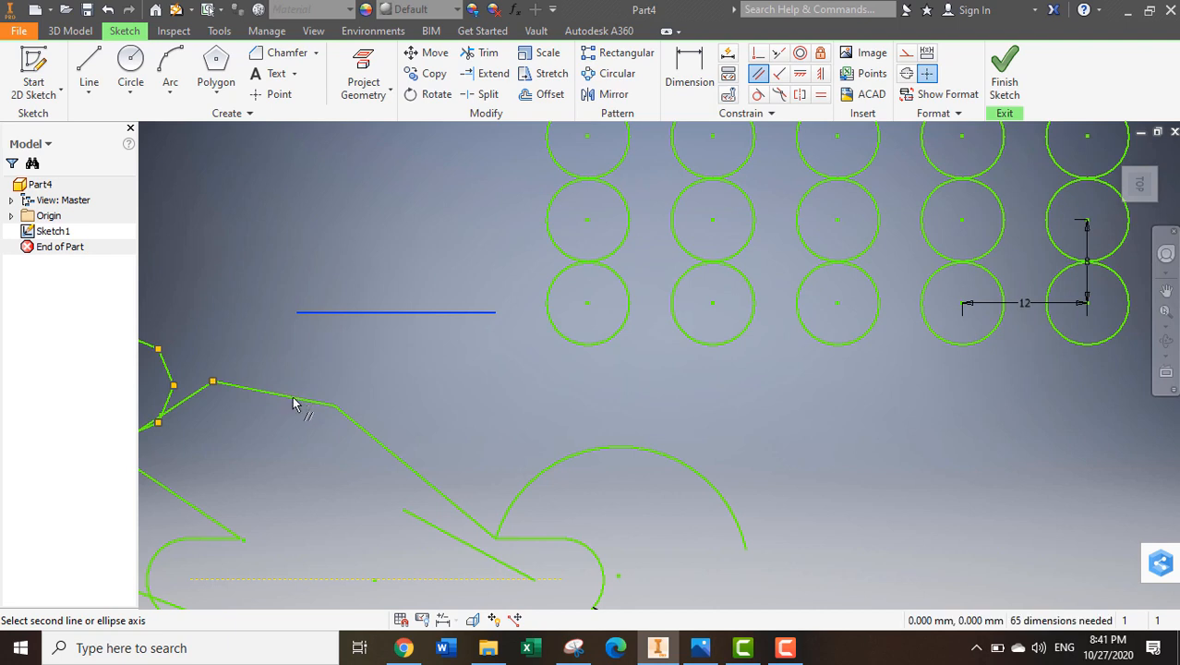
left_click(295, 402)
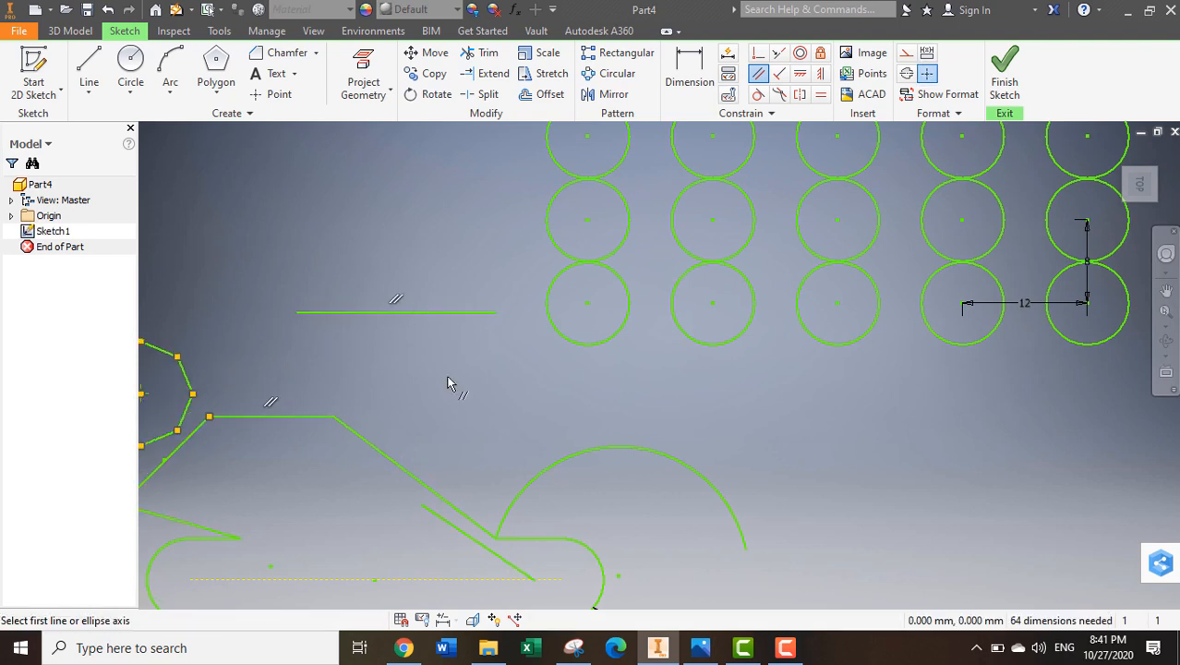
middle_click_drag(395, 418, 554, 361)
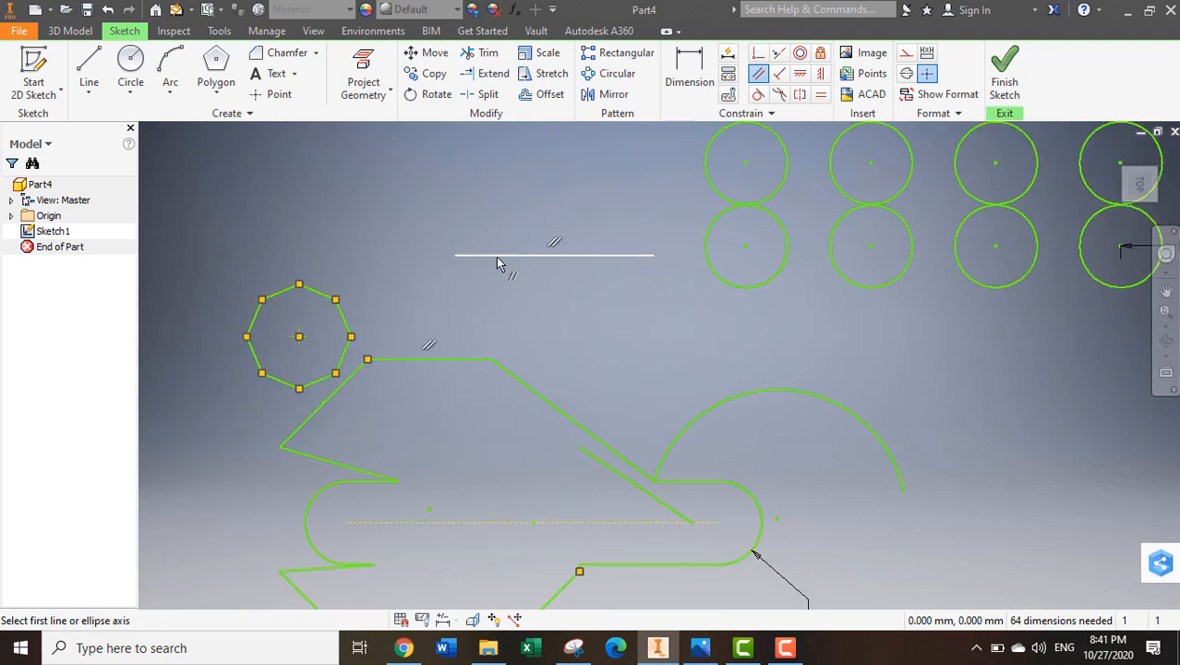
Sketch a large circle below the circle pattern and a smaller separate circle to its right
middle_click_drag(702, 351, 203, 360)
middle_click_drag(656, 367, 576, 294)
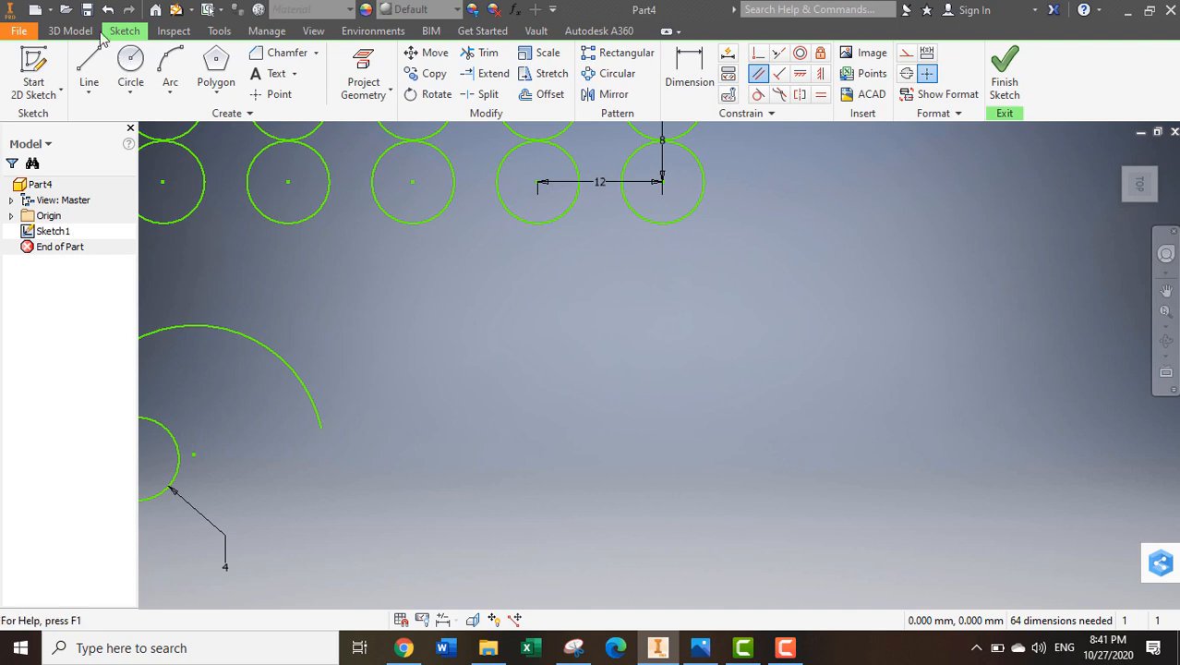
left_click(130, 74)
left_click(507, 383)
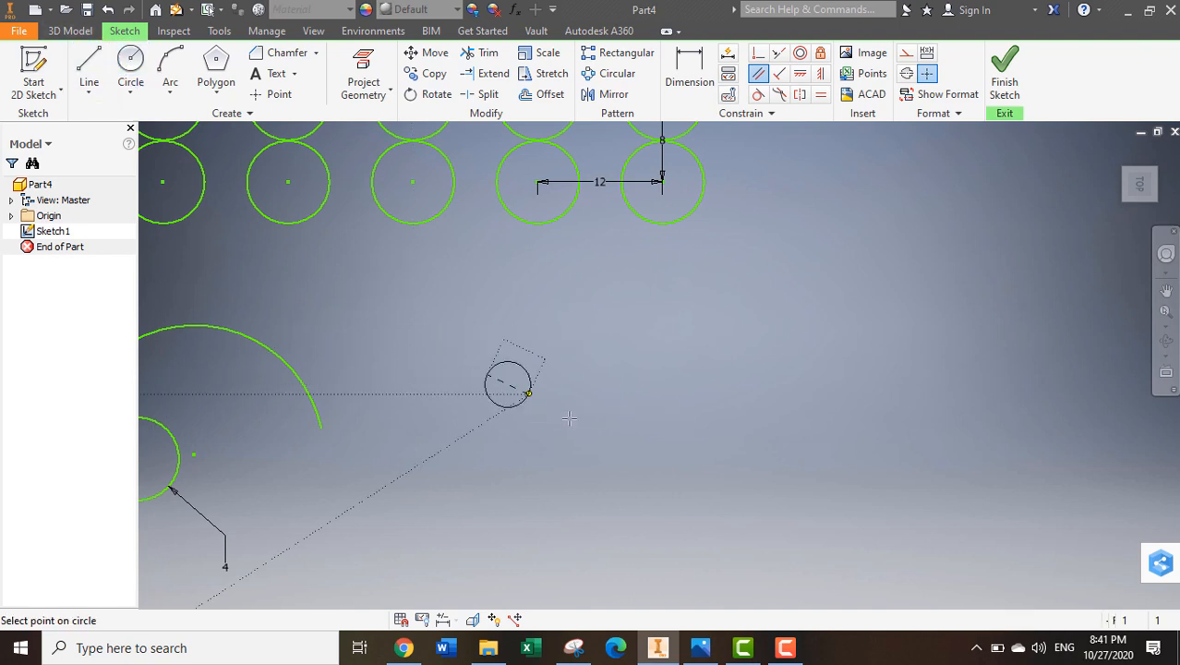
left_click(579, 426)
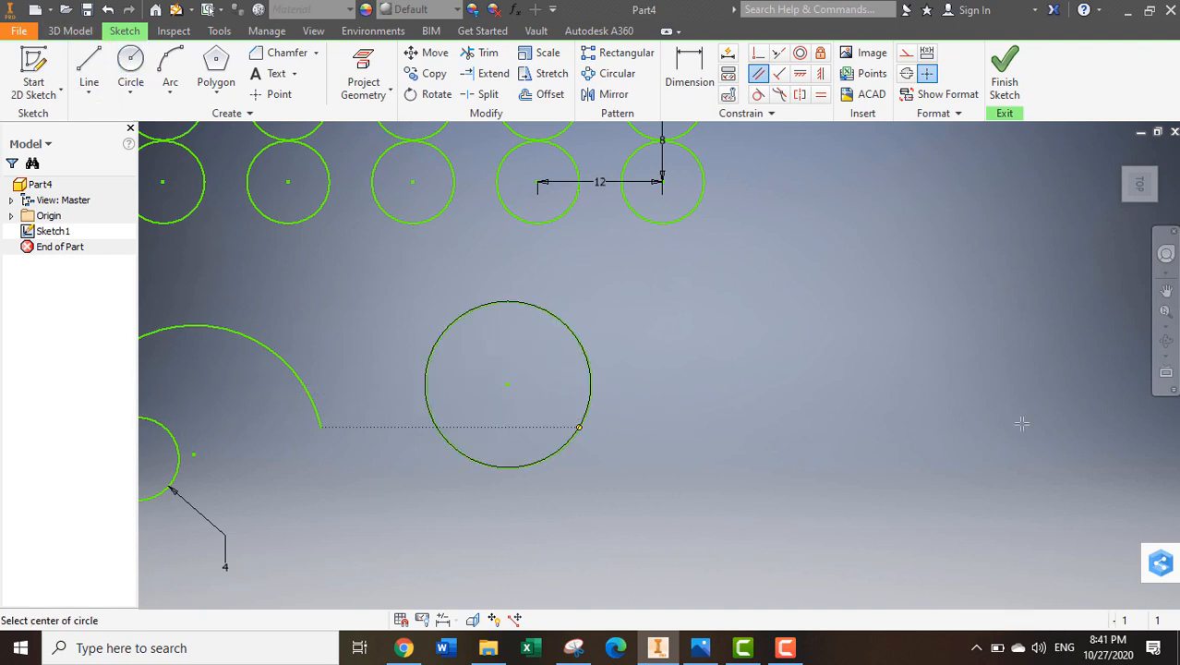
left_click(846, 384)
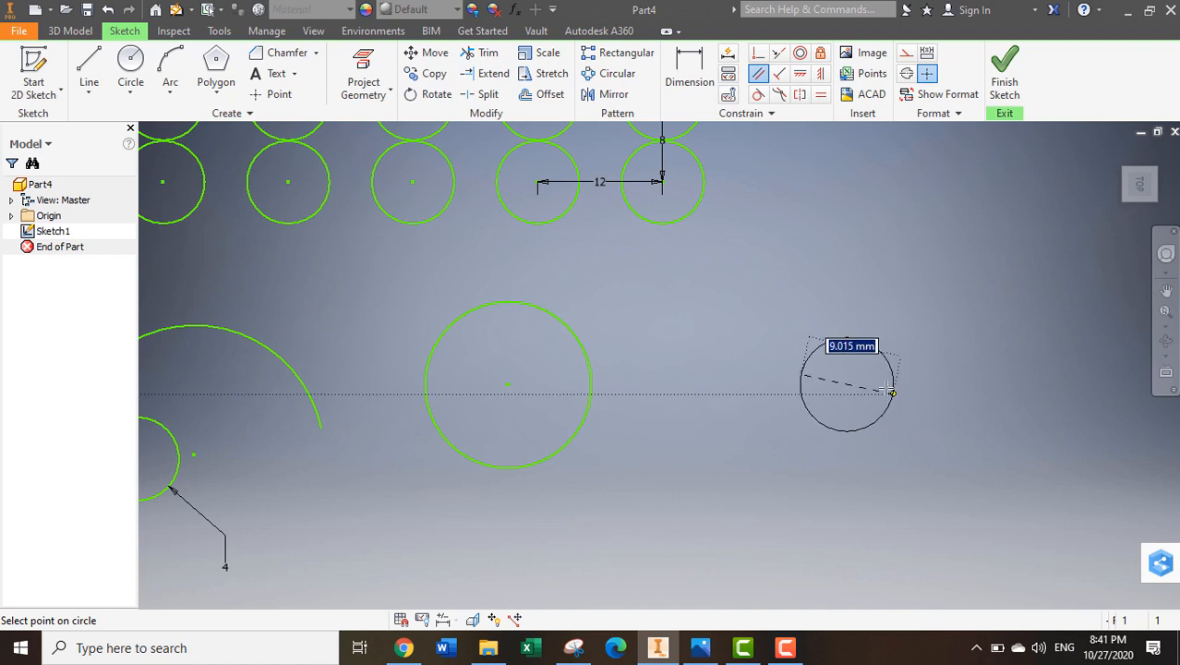
left_click(886, 384)
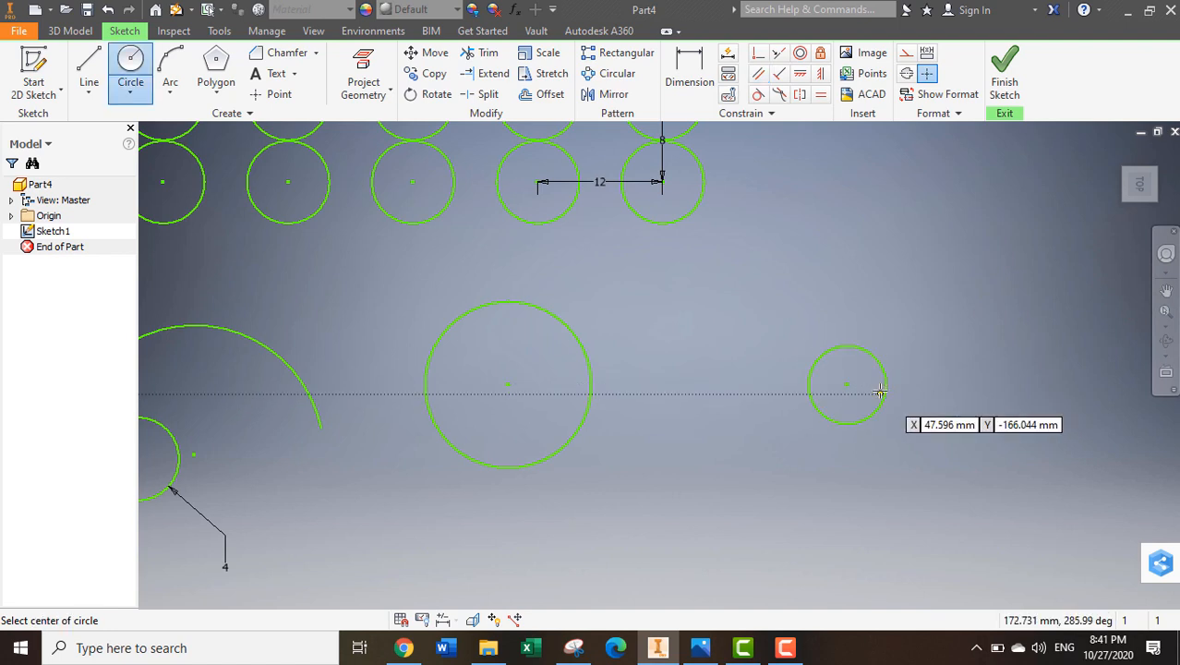
Sketch two long slanted lines around the two separate circles, one passing above both circles and one passing below them
key("Escape")
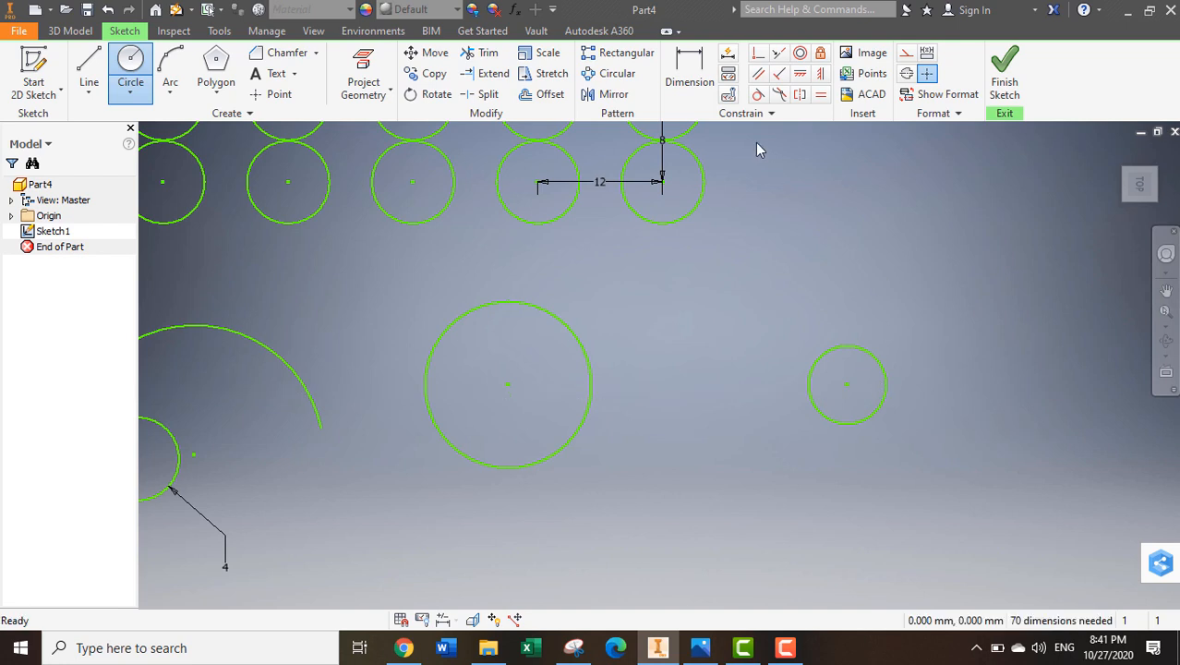
left_click(89, 69)
left_click(415, 260)
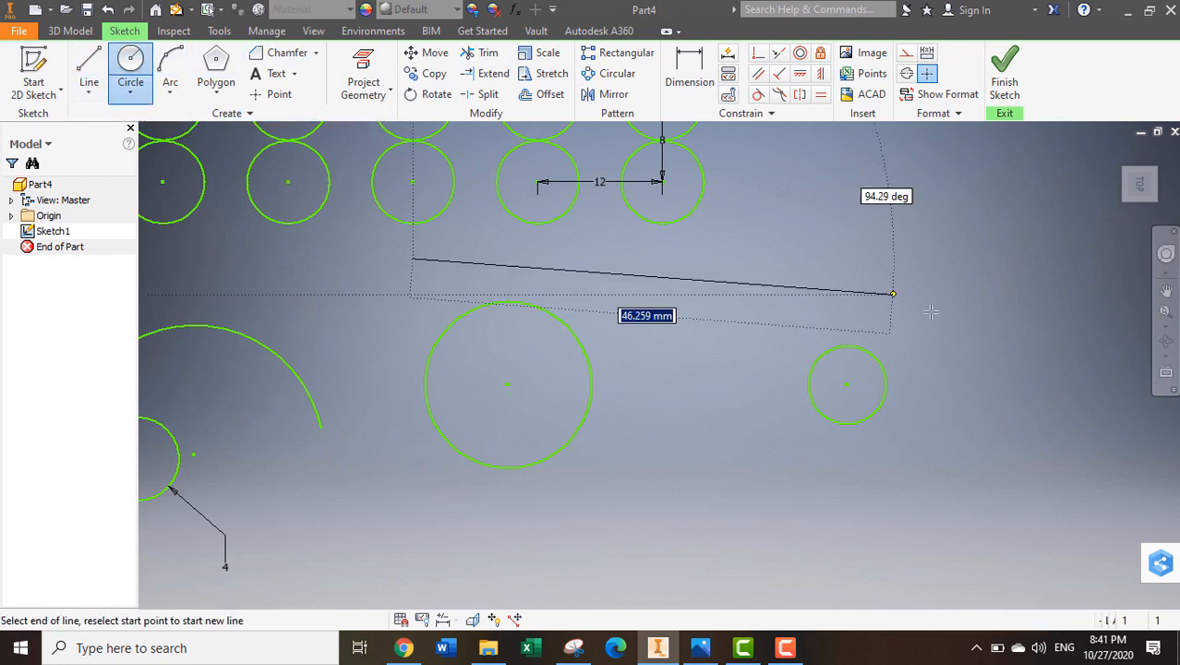
double_click(929, 311)
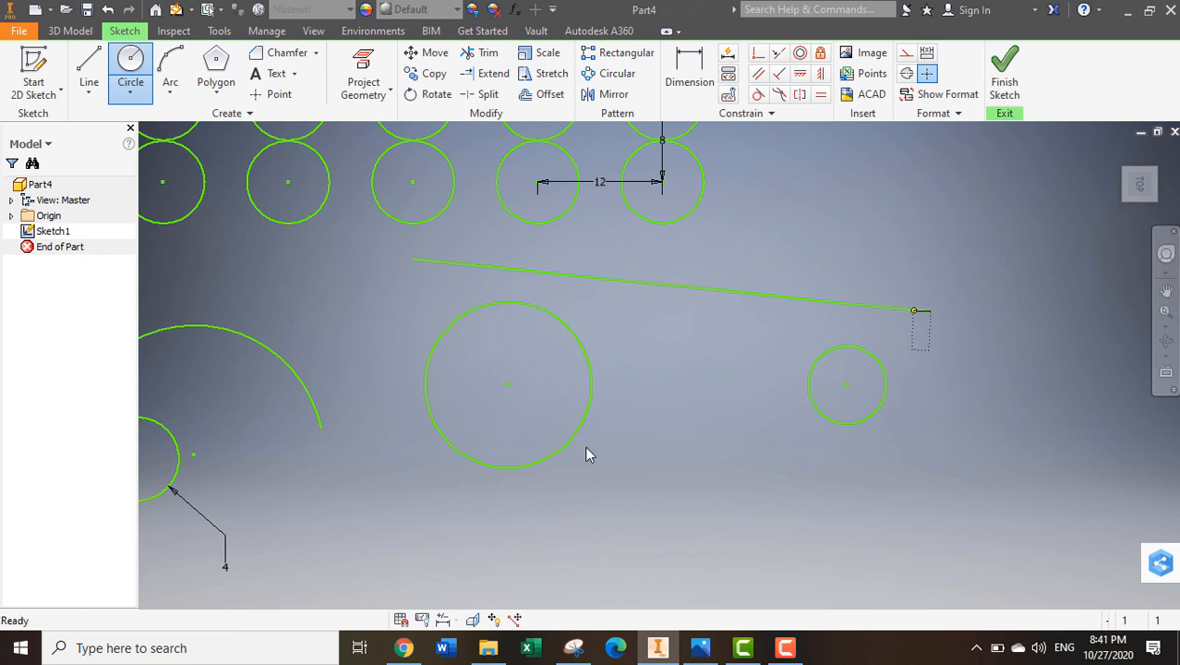
left_click(81, 69)
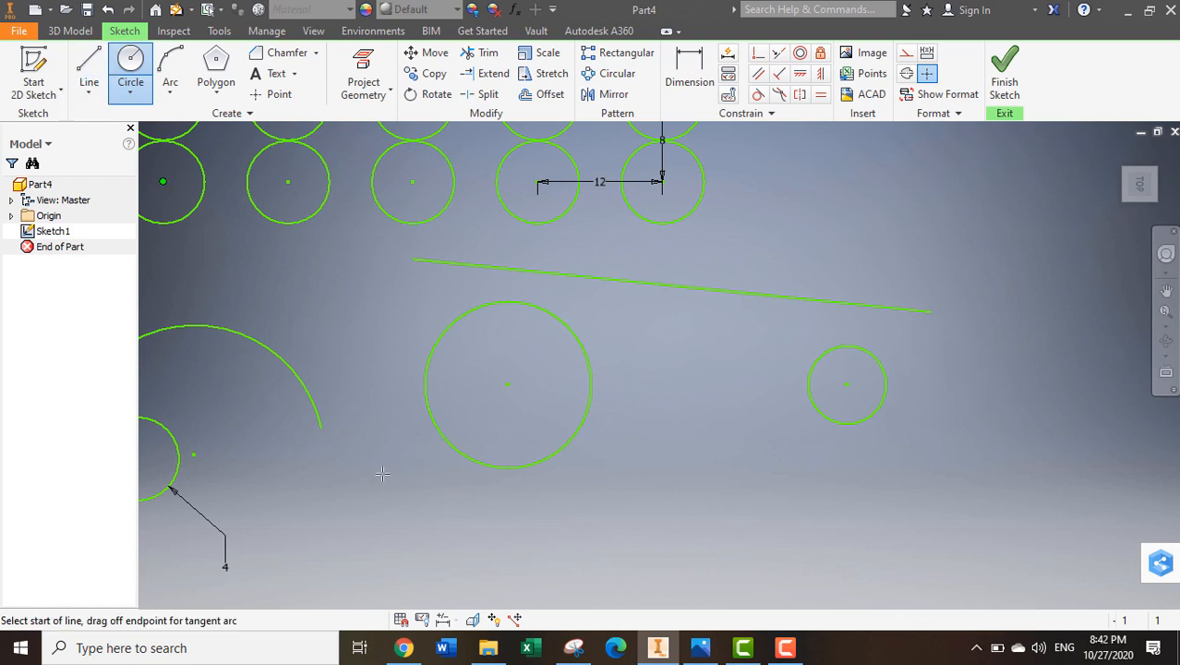
left_click(454, 525)
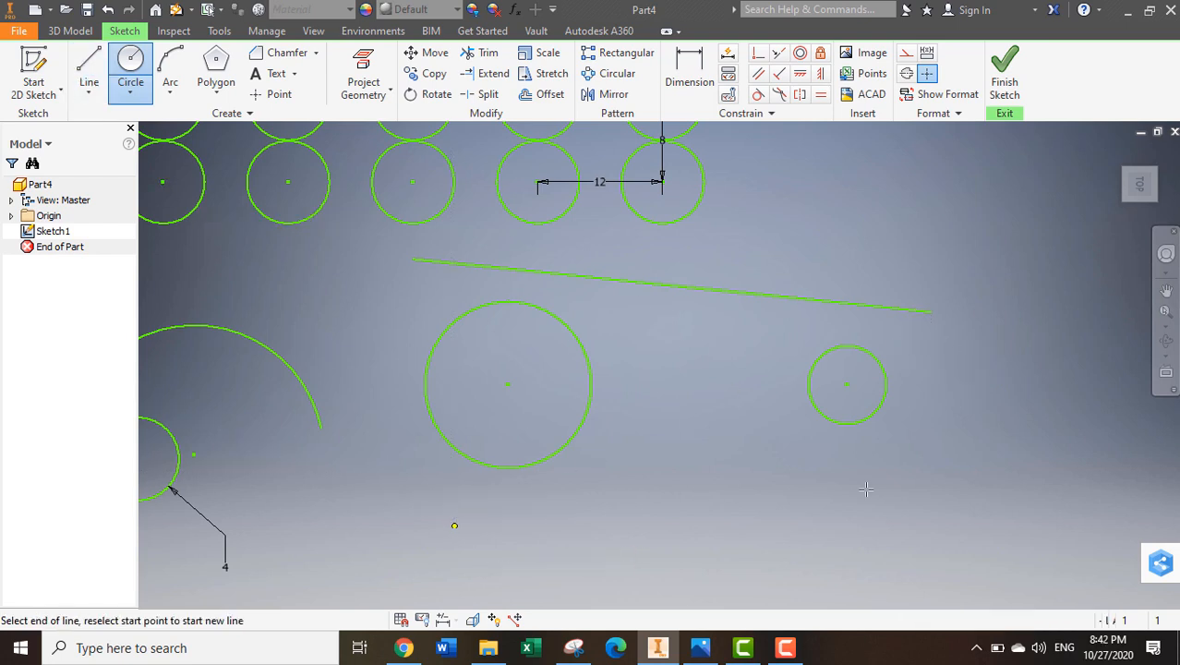
left_click(985, 461)
left_click(986, 462)
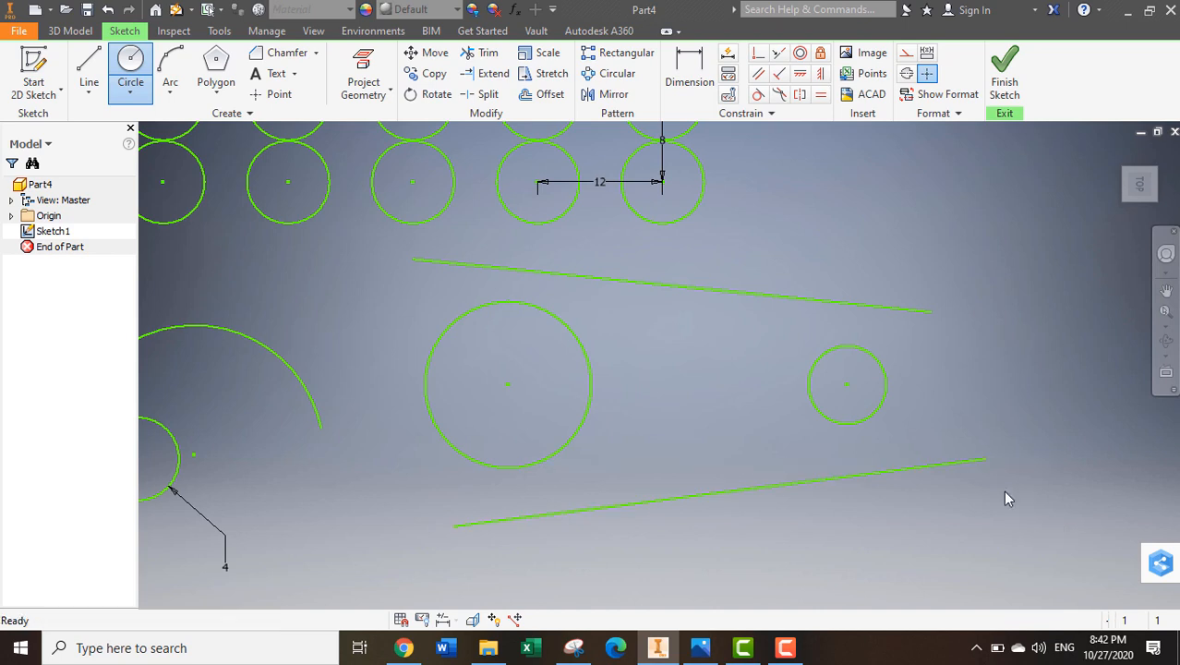
Try a tangent constraint between the upper slanted line and the large circle, and undo it
left_click(757, 97)
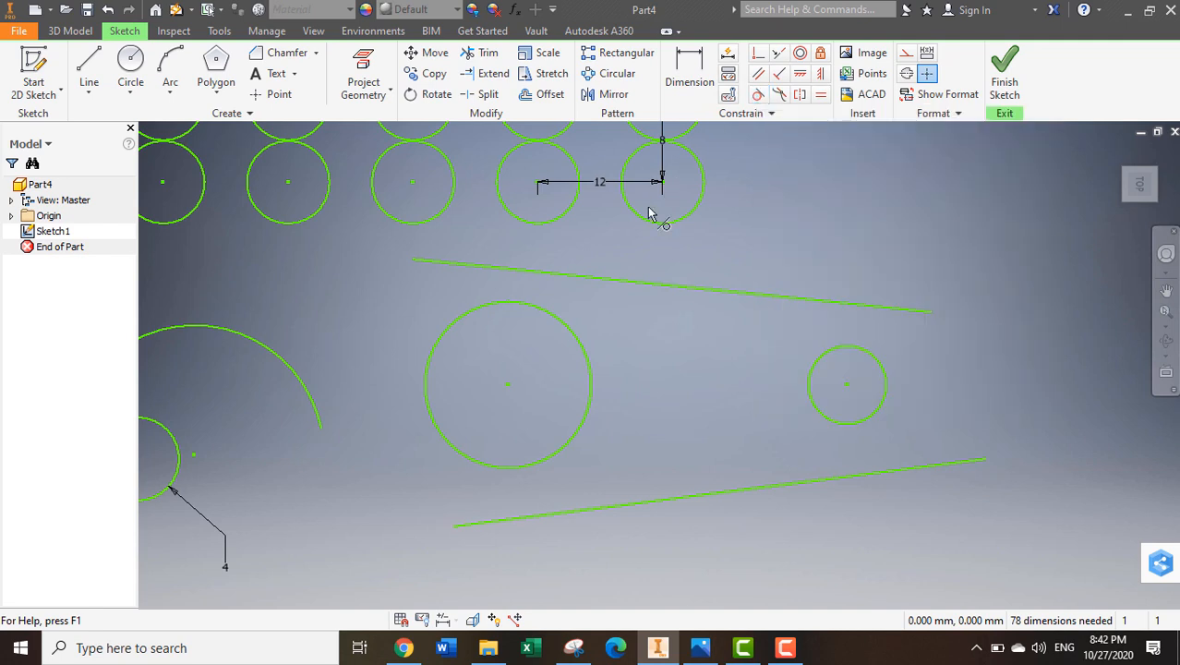
left_click(616, 280)
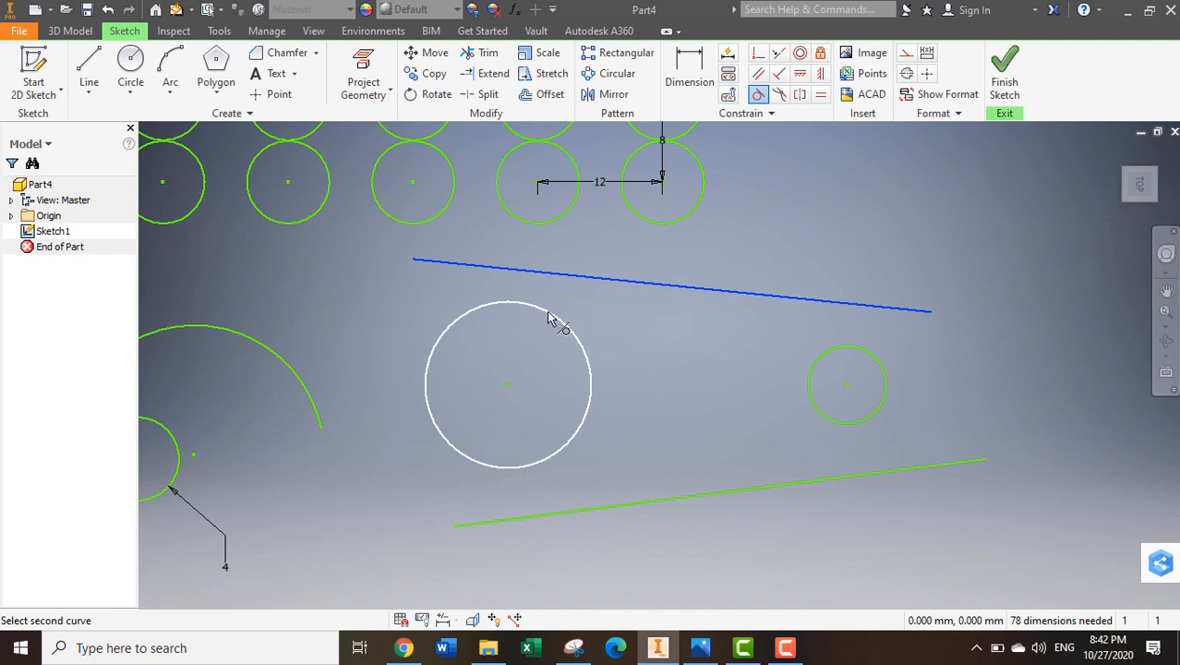
left_click(549, 318)
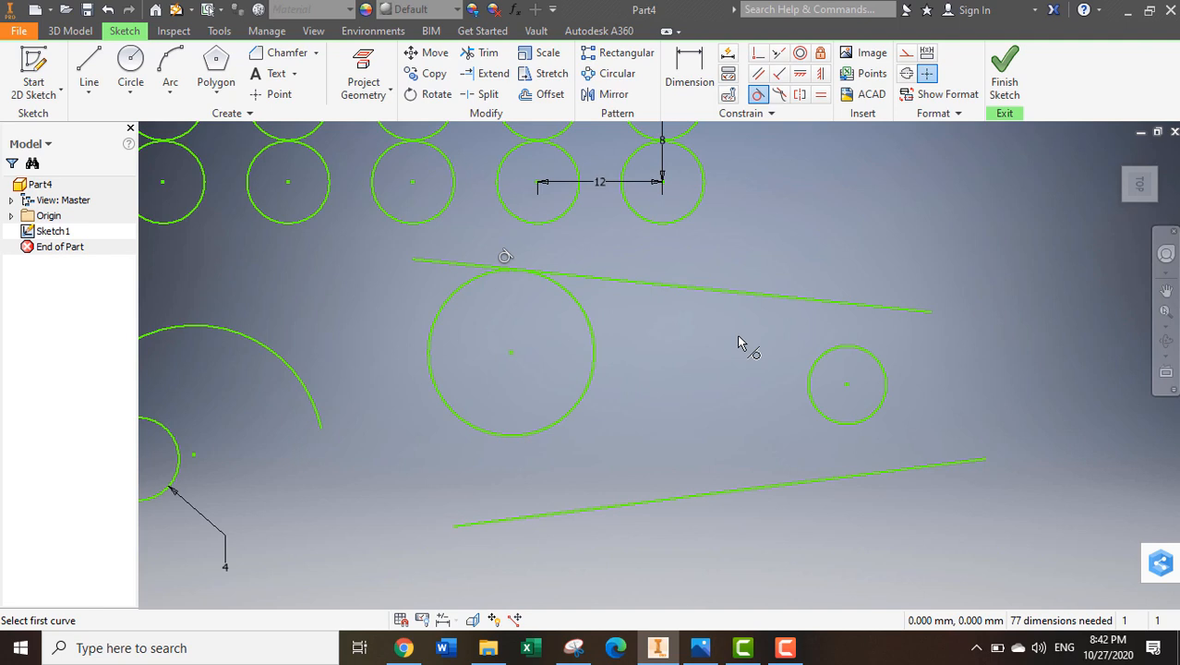
key("ctrl+z")
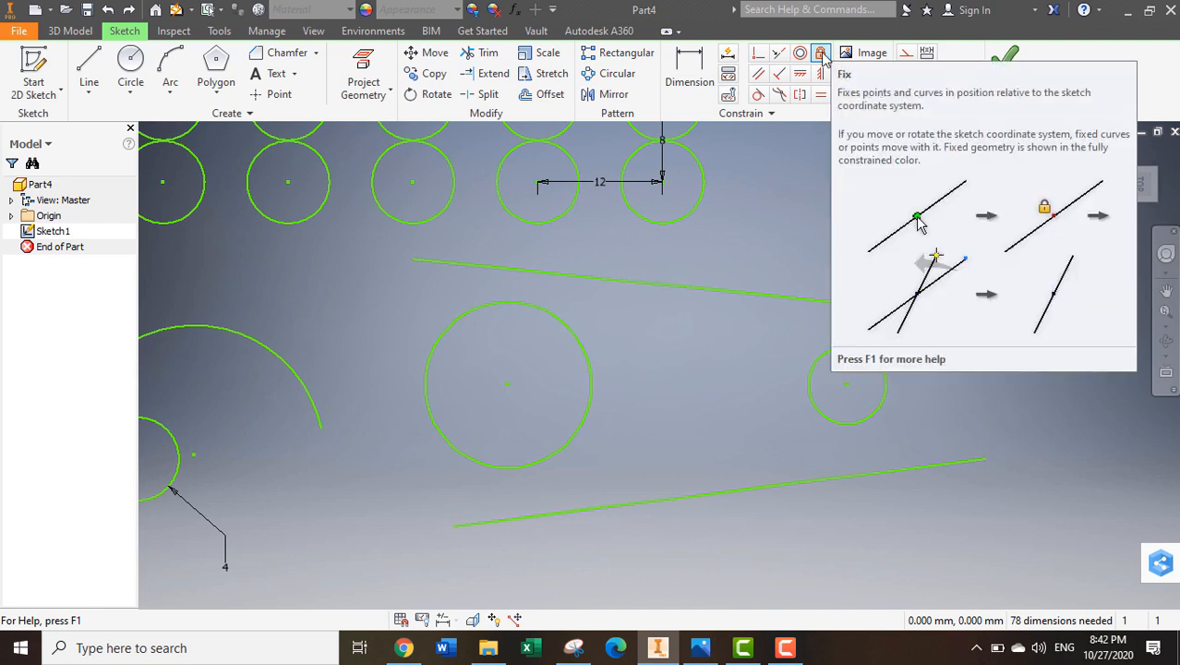
Apply a Fix constraint to the large circle and to the small circle on its right
left_click(821, 53)
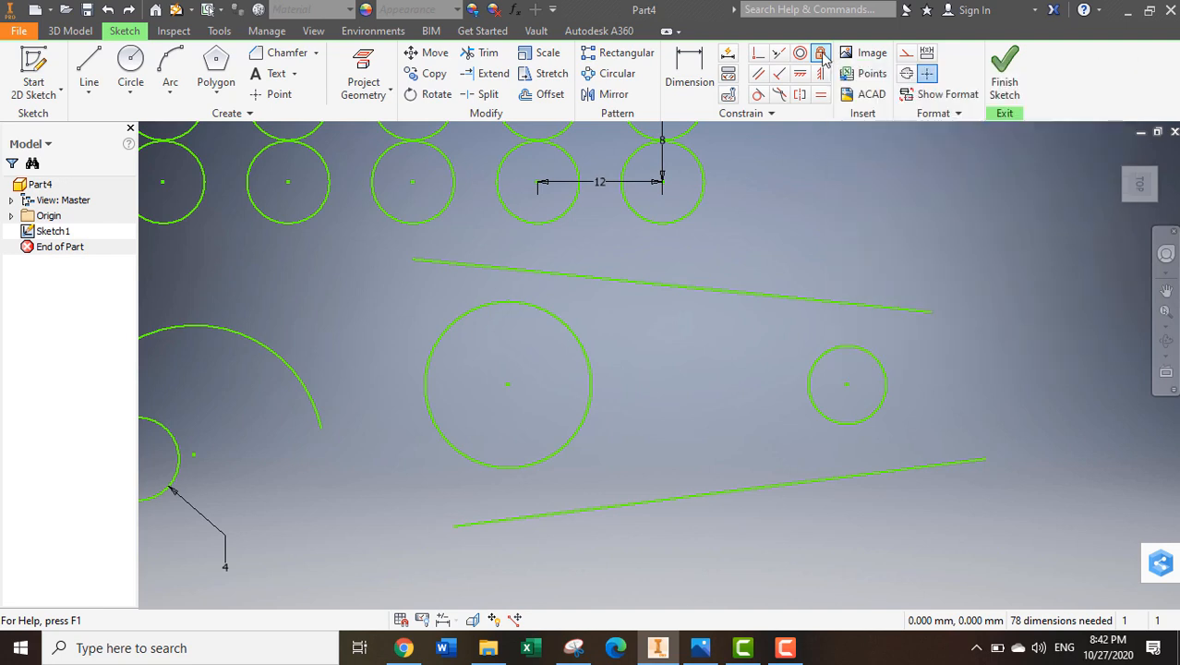
left_click(581, 349)
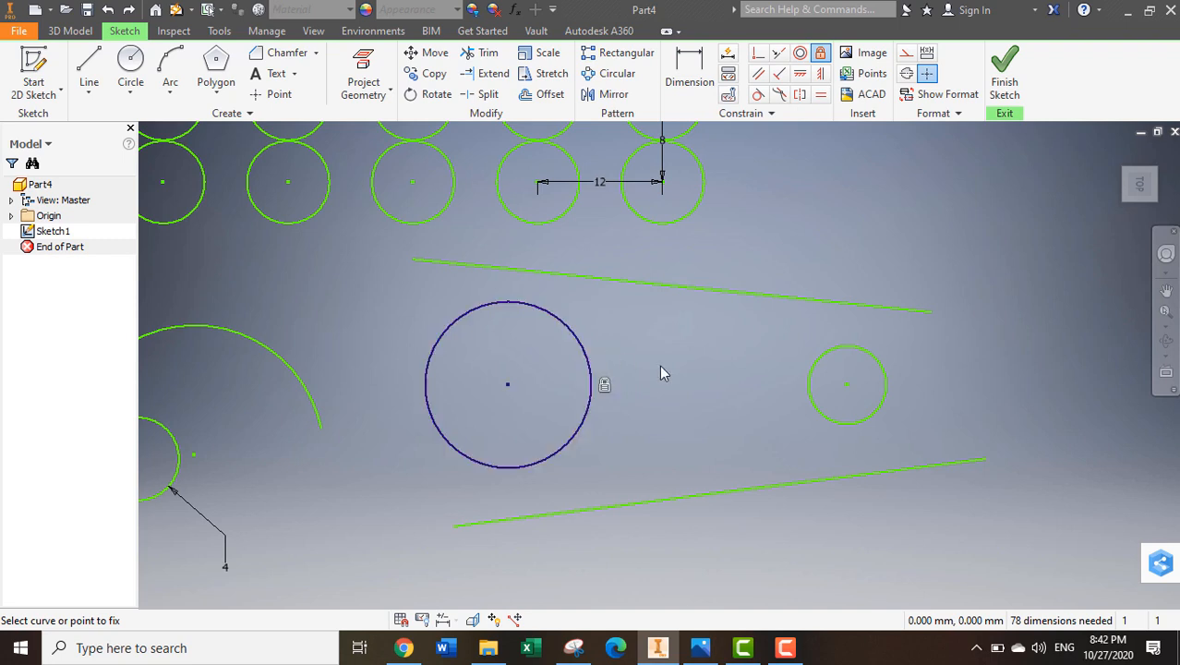
left_click(812, 378)
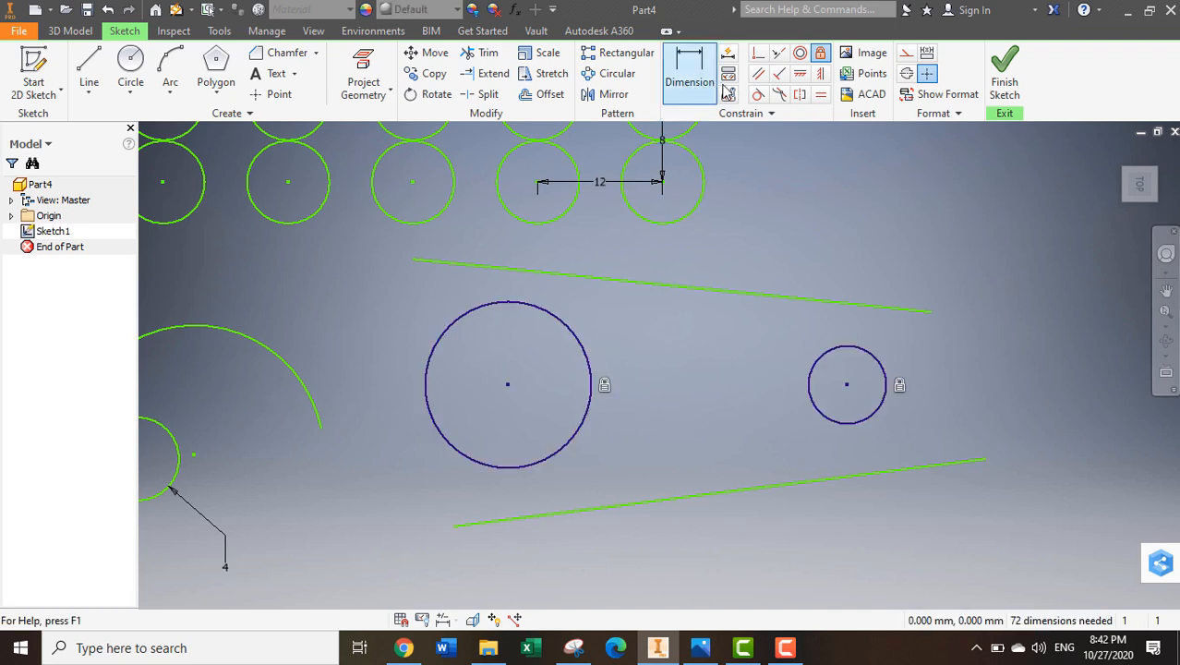
Make the upper slanted line tangent to both the large circle and the small circle
left_click(759, 94)
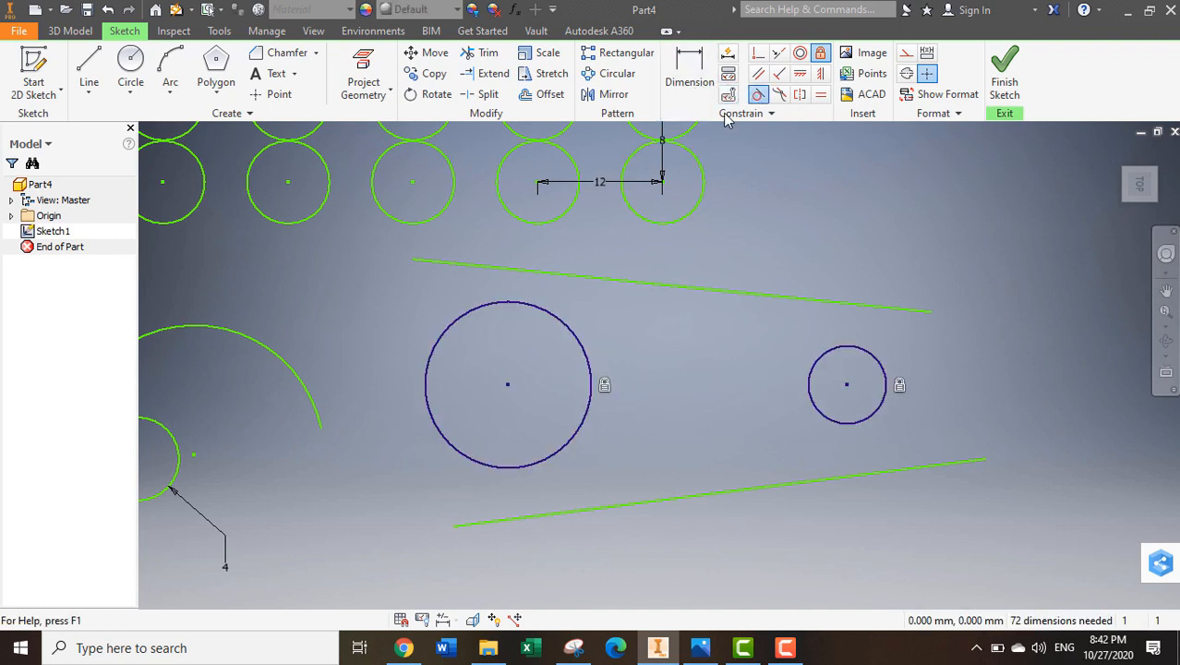
left_click(655, 281)
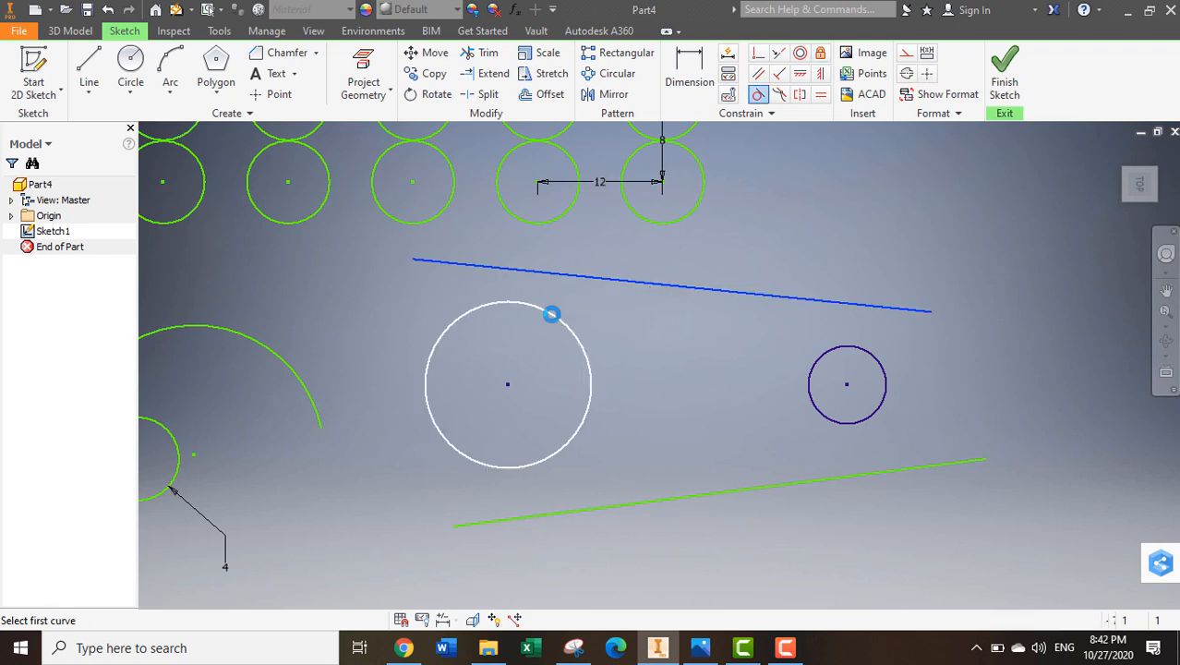
left_click(554, 320)
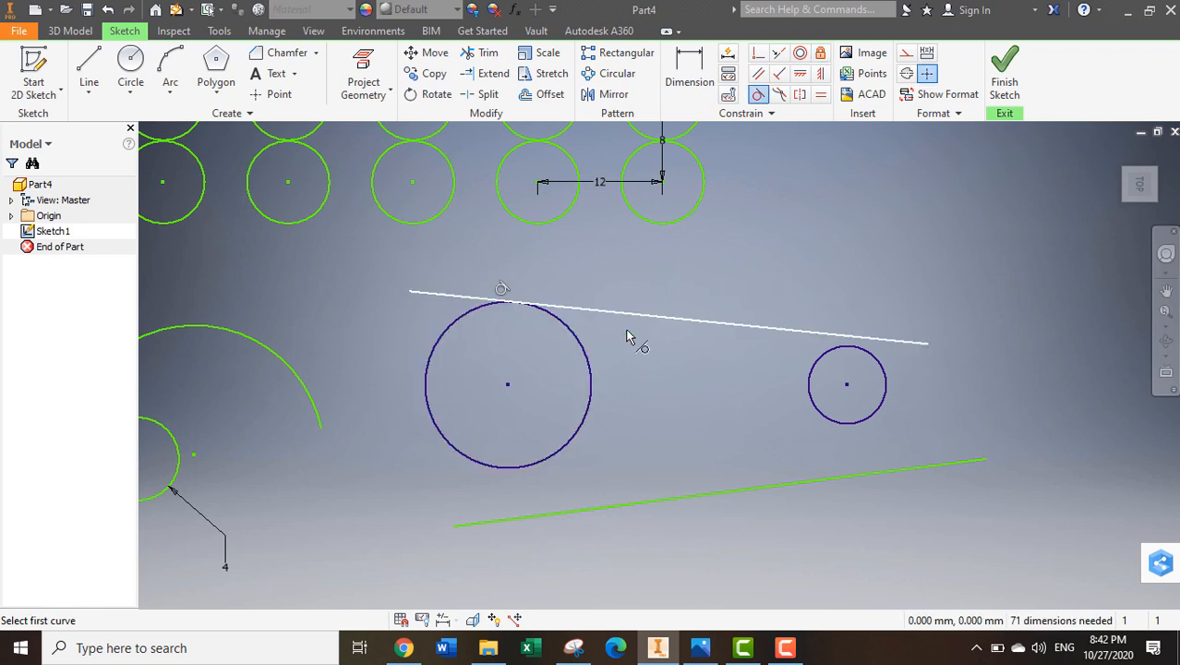
left_click(688, 328)
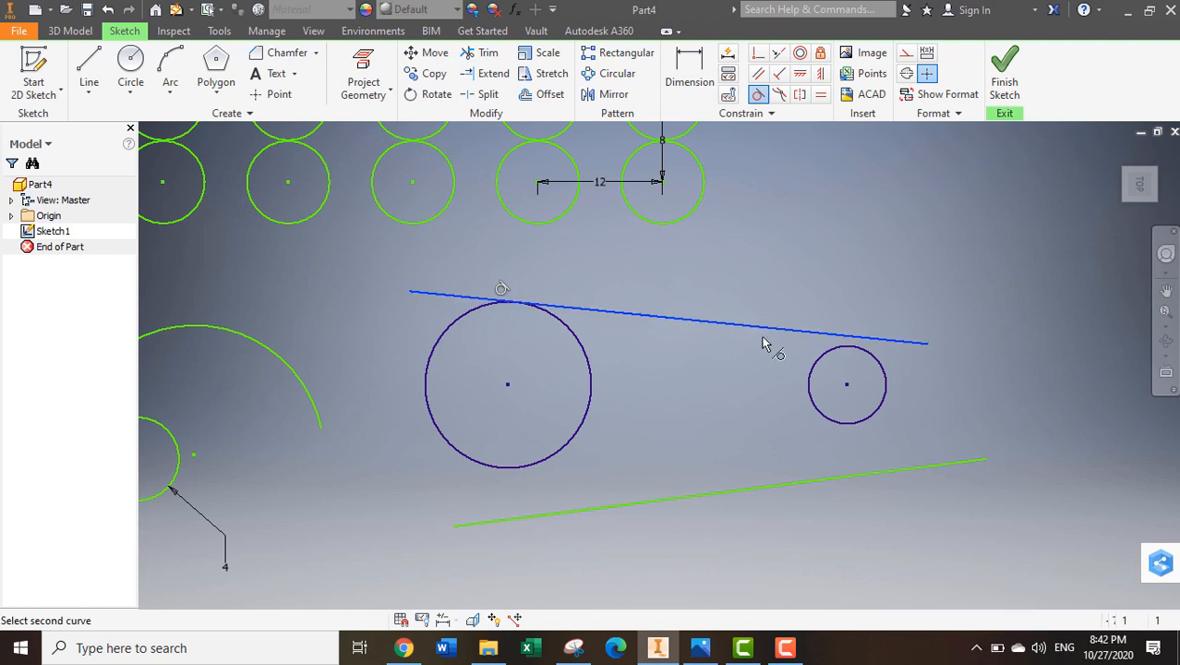
left_click(811, 399)
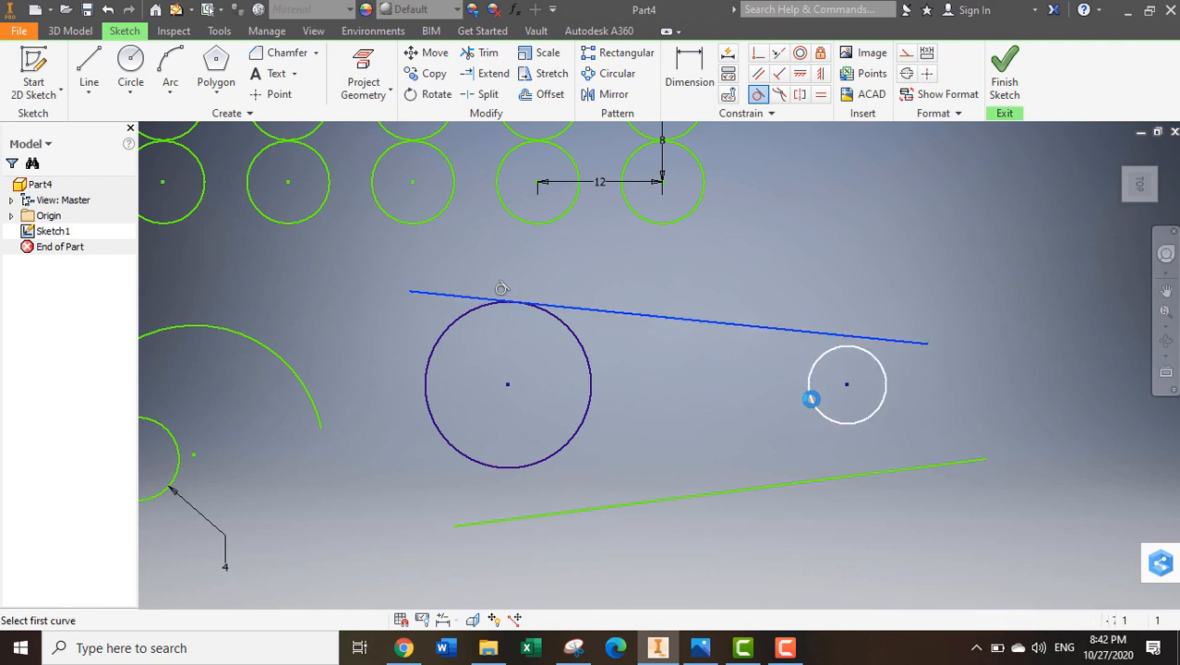
Make the lower slanted line tangent to both the small circle and the large circle
left_click(838, 480)
left_click(841, 424)
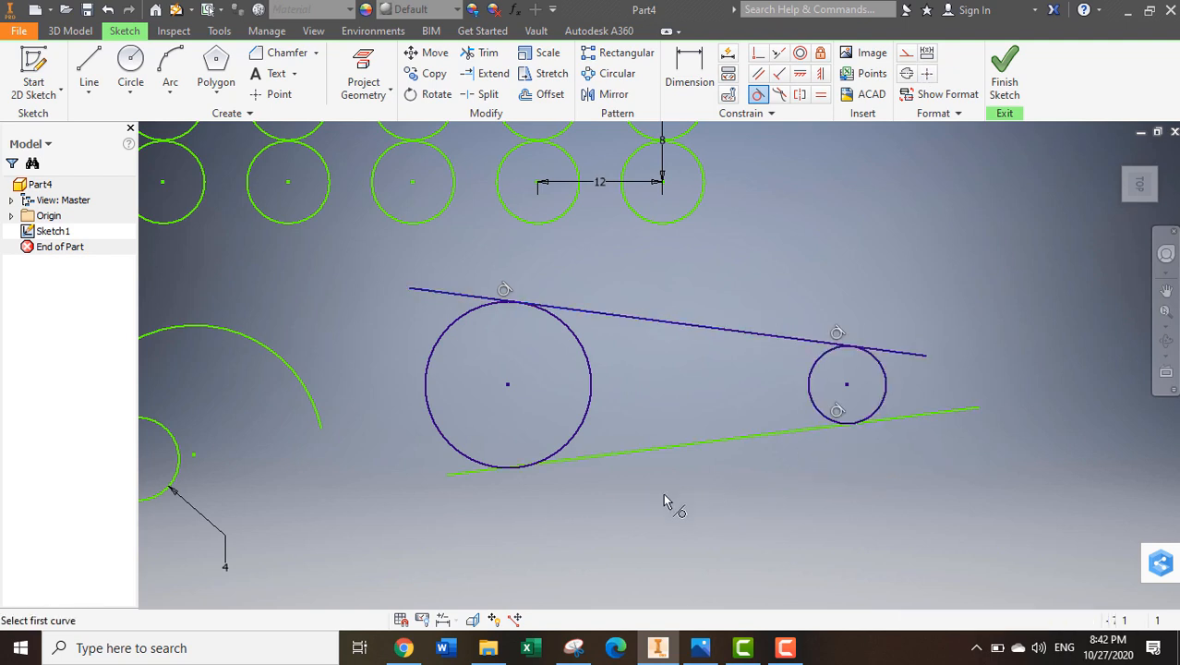
left_click(568, 460)
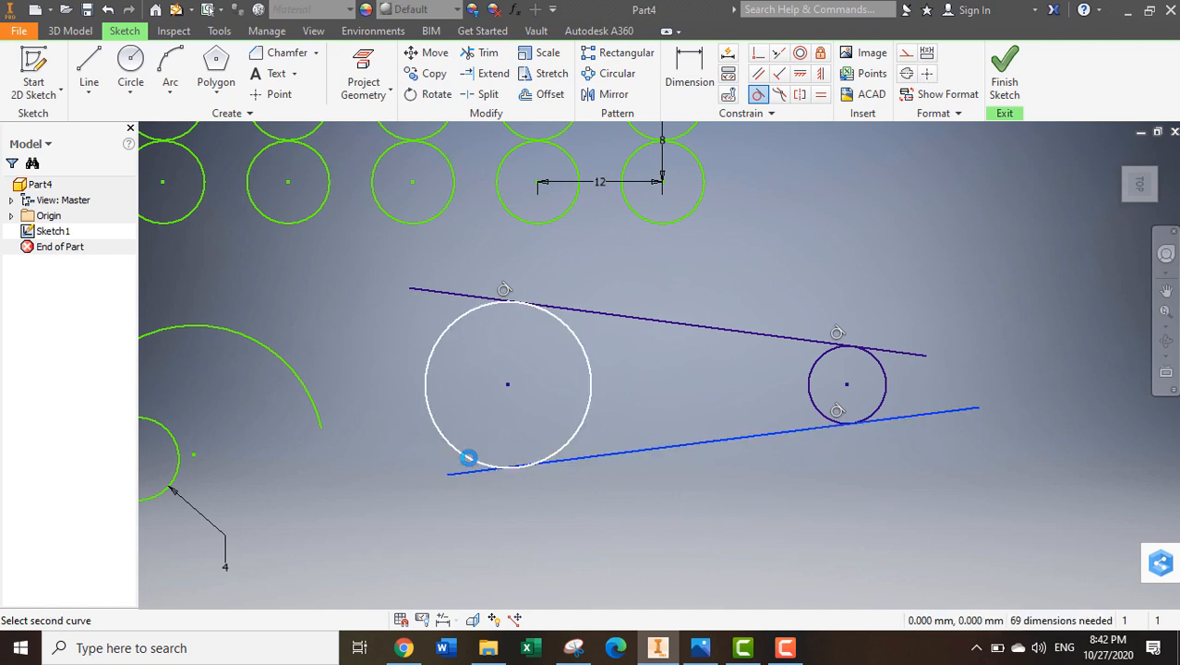
left_click(471, 460)
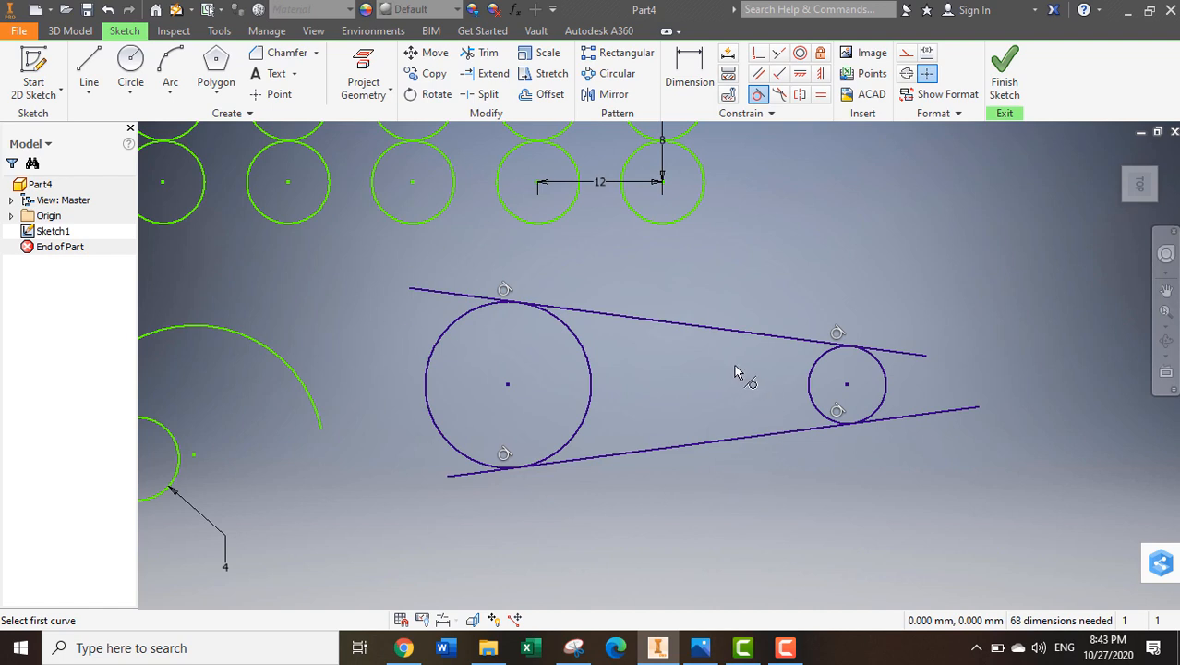
Trim the line ends beyond the tangent points and the inner arcs of both circles, leaving one closed tapered slot outline
left_click(488, 59)
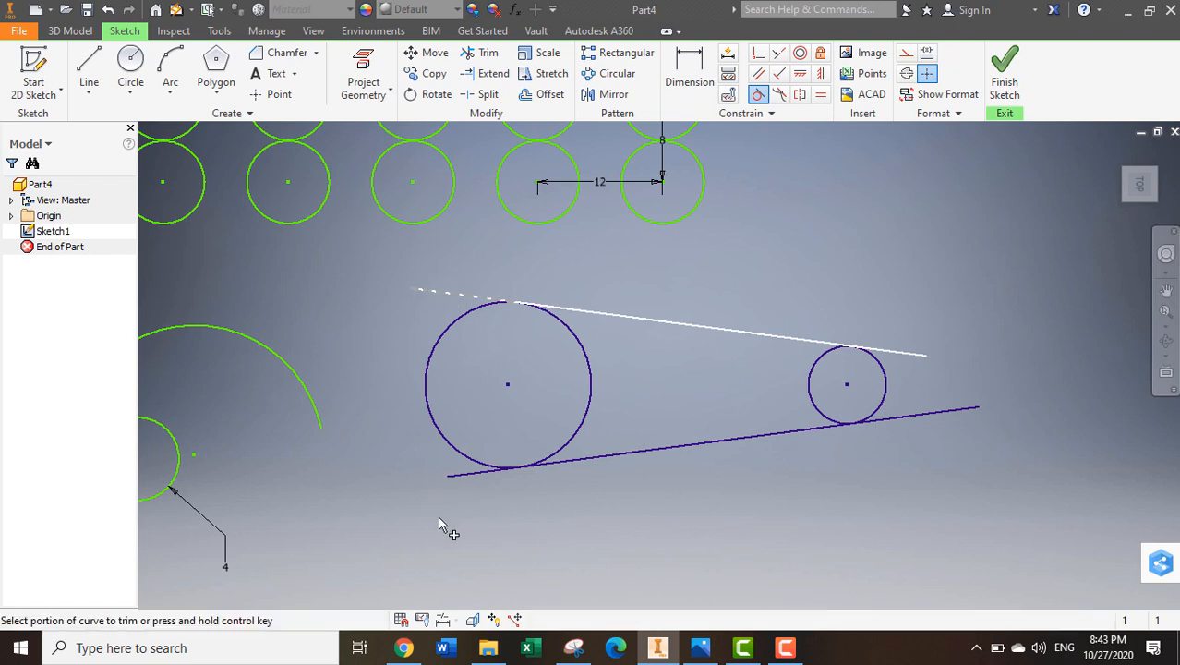
left_click(468, 477)
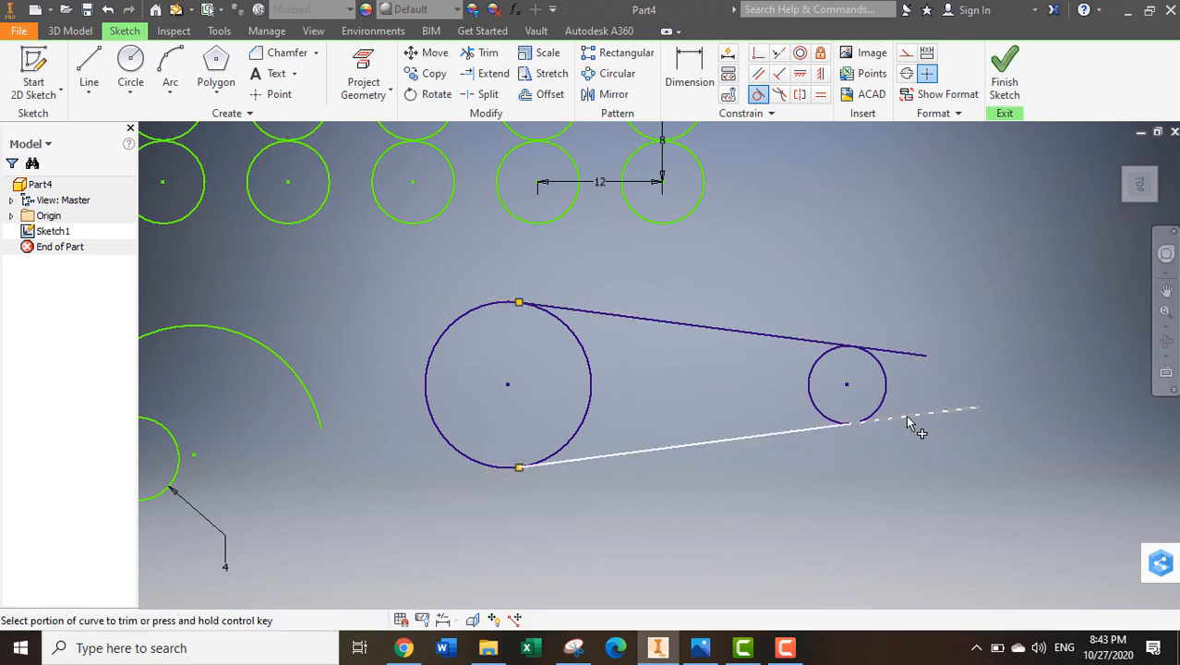
left_click(917, 373)
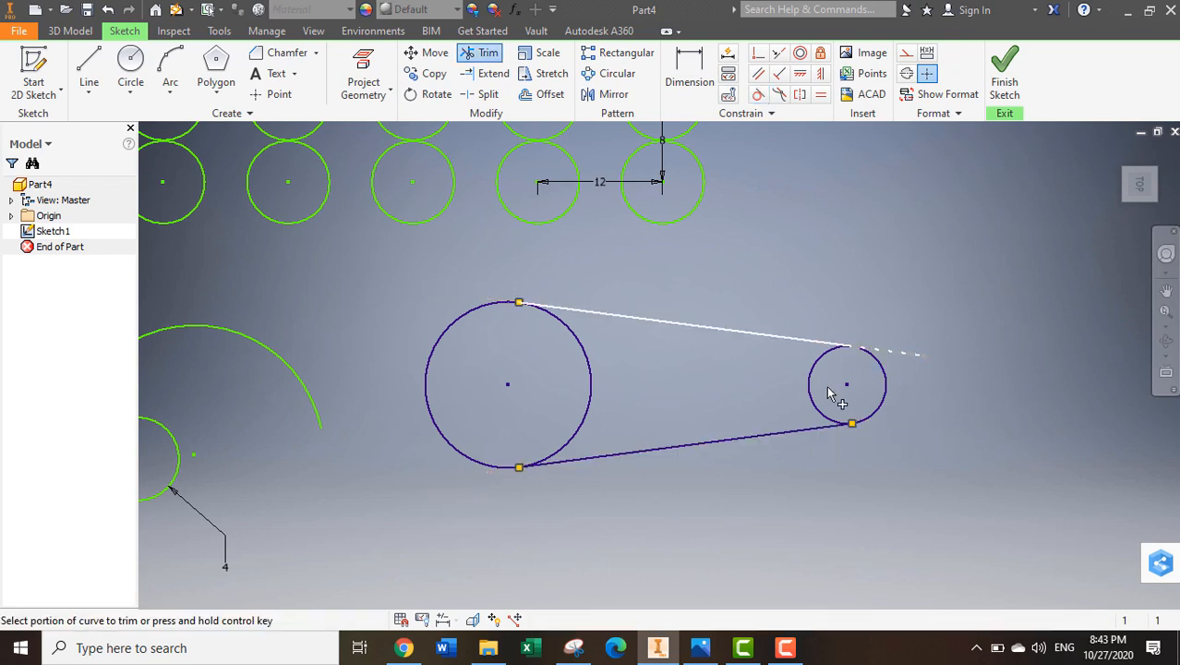
left_click(587, 414)
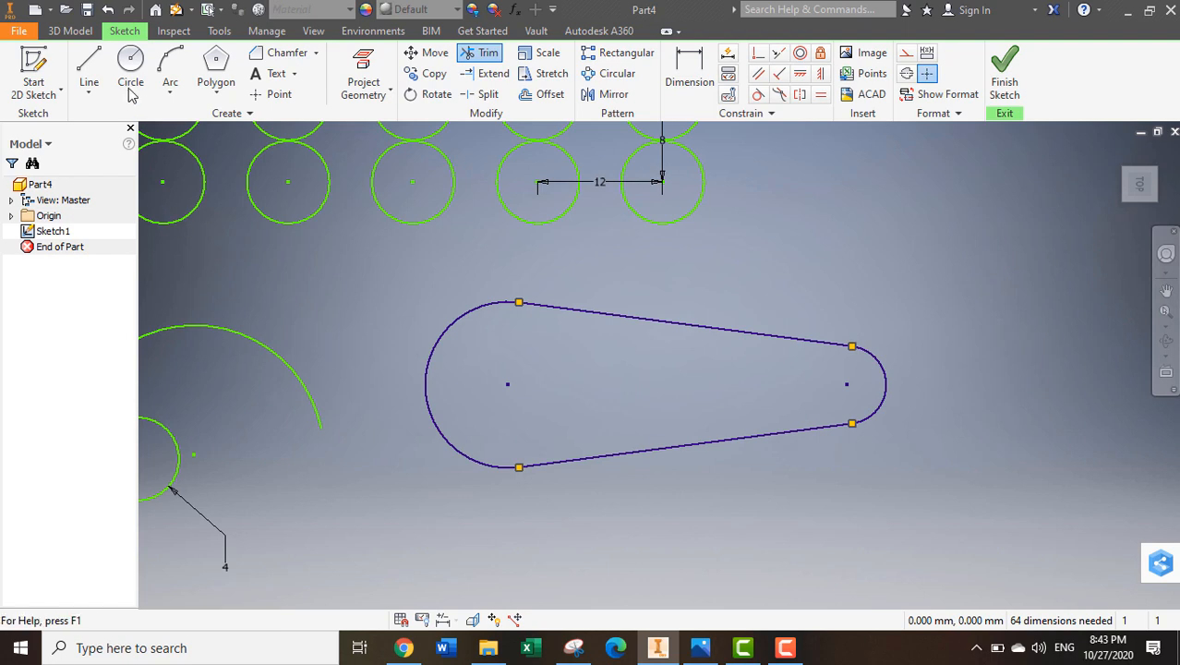
Sketch a separate line rising to the right above the right half of the tapered outline
left_click(90, 65)
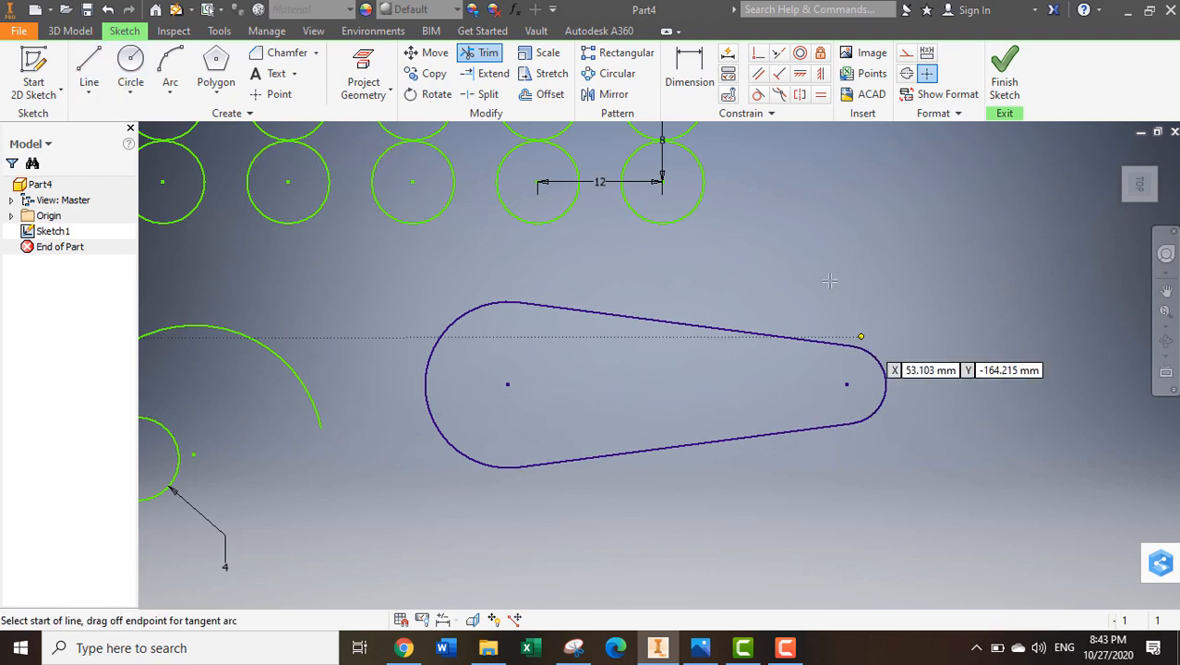
left_click(730, 293)
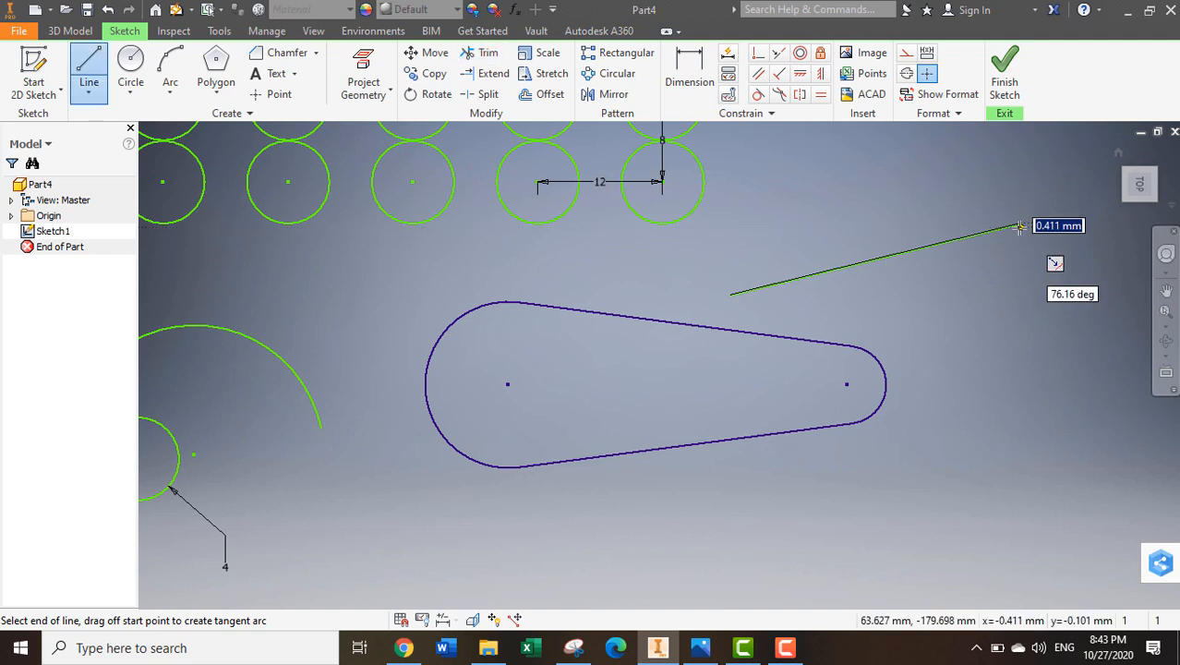
left_click(1021, 225)
key("Escape")
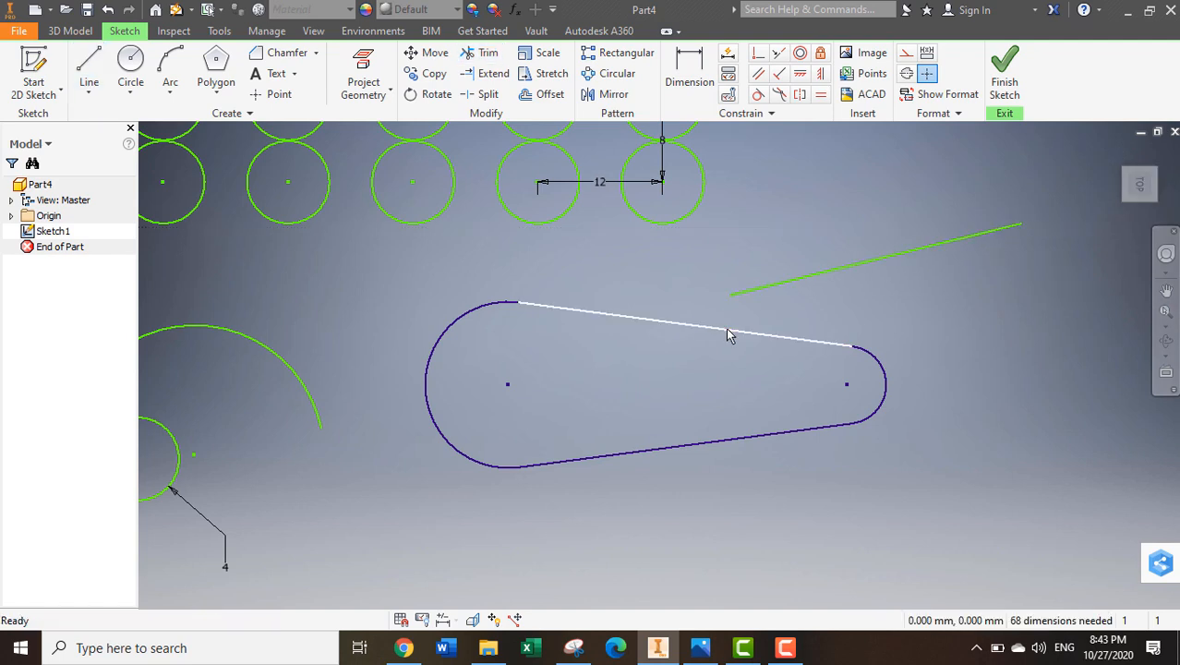
Apply a collinear constraint between the new slanted line and the tapered outline's upper edge
left_click(778, 53)
left_click(842, 275)
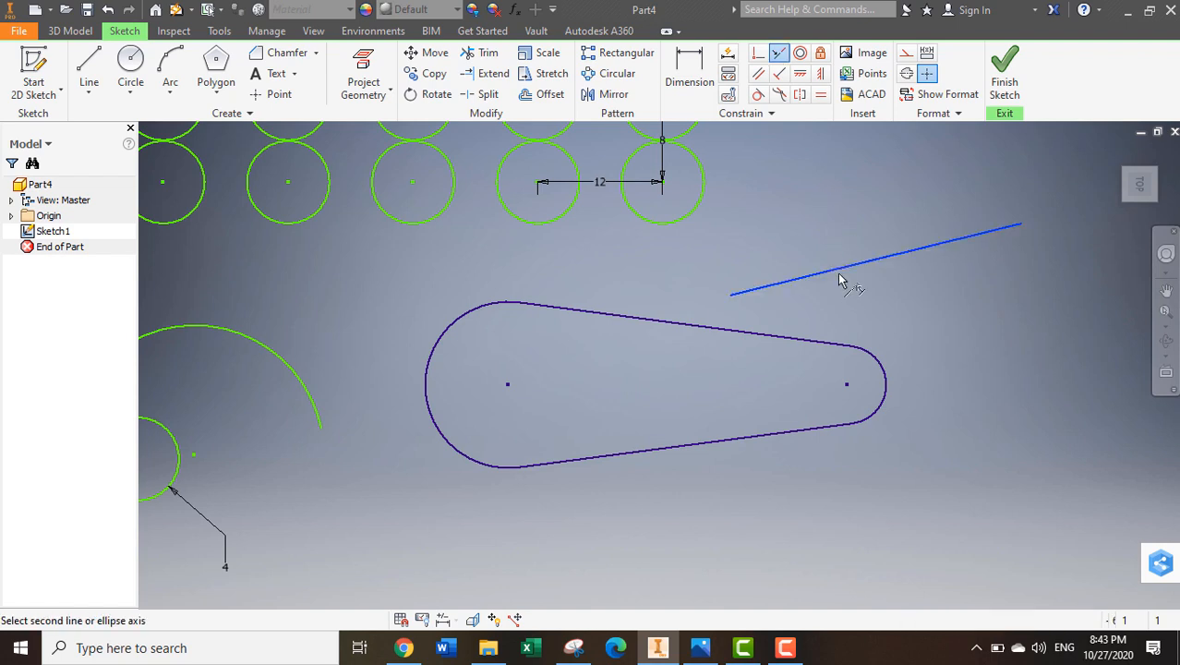
left_click(809, 348)
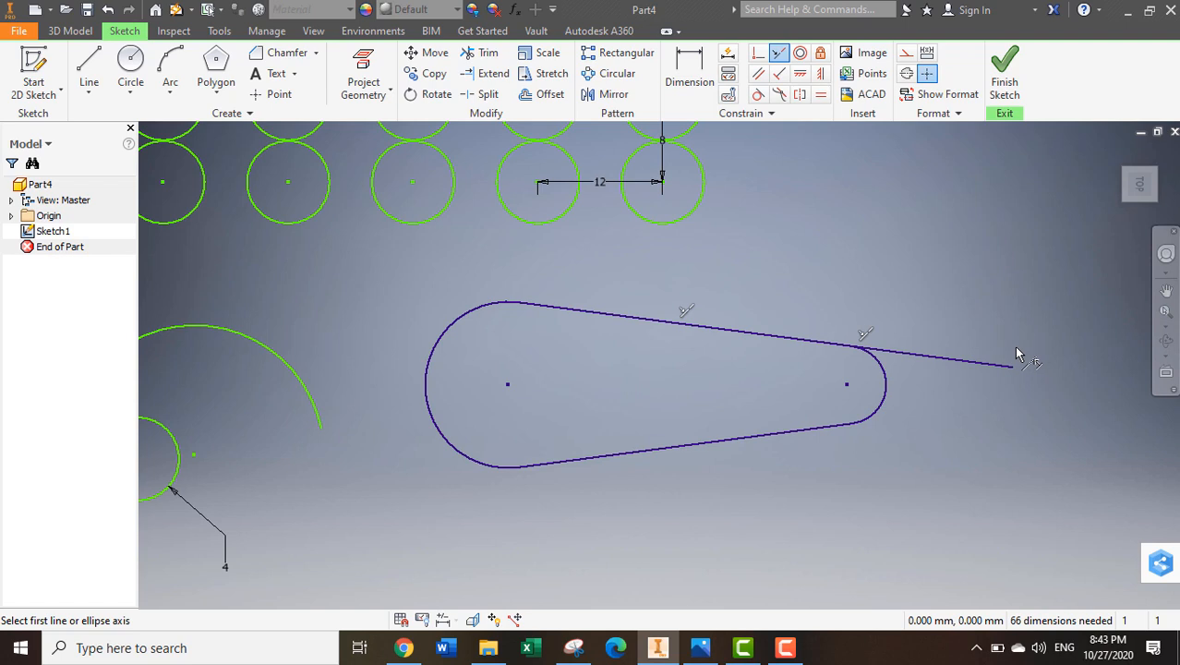
key("Escape")
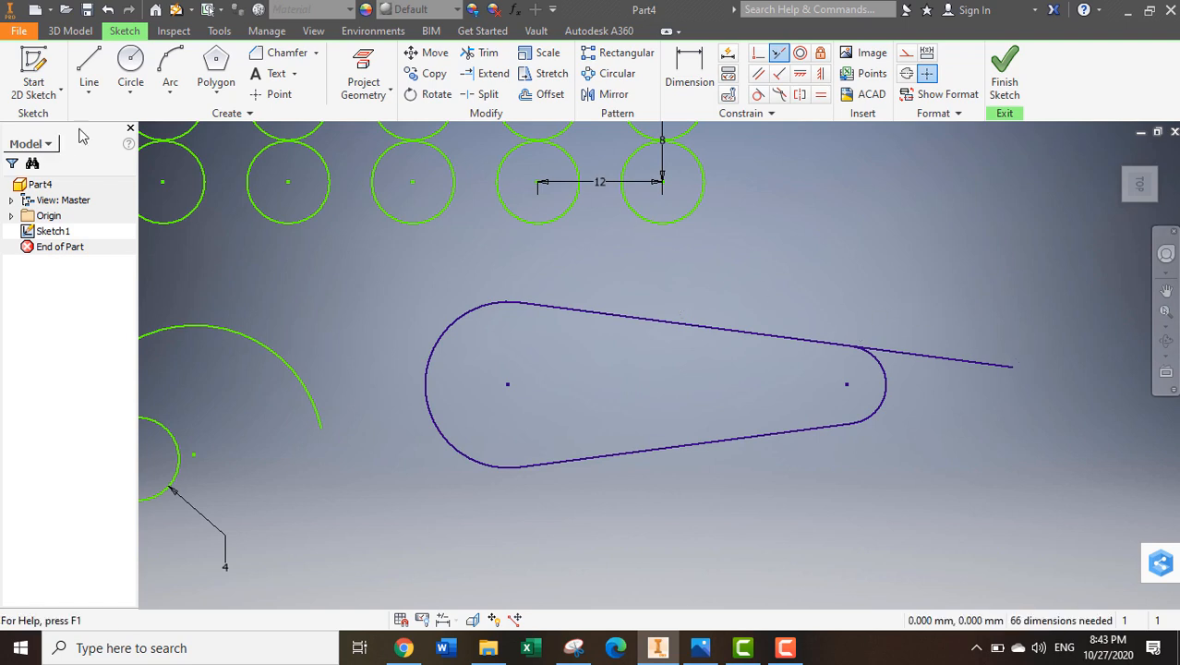
Sketch a nearly vertical line above the tapered outline, just right of the circle pattern
left_click(90, 70)
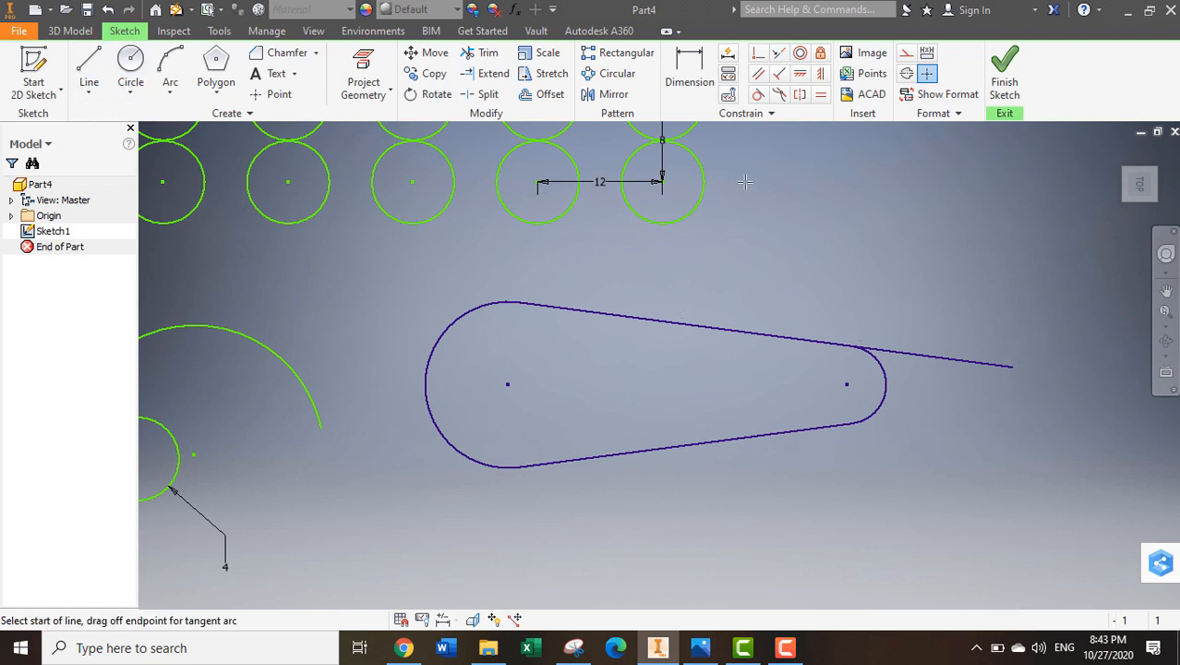
left_click(794, 153)
left_click(804, 301)
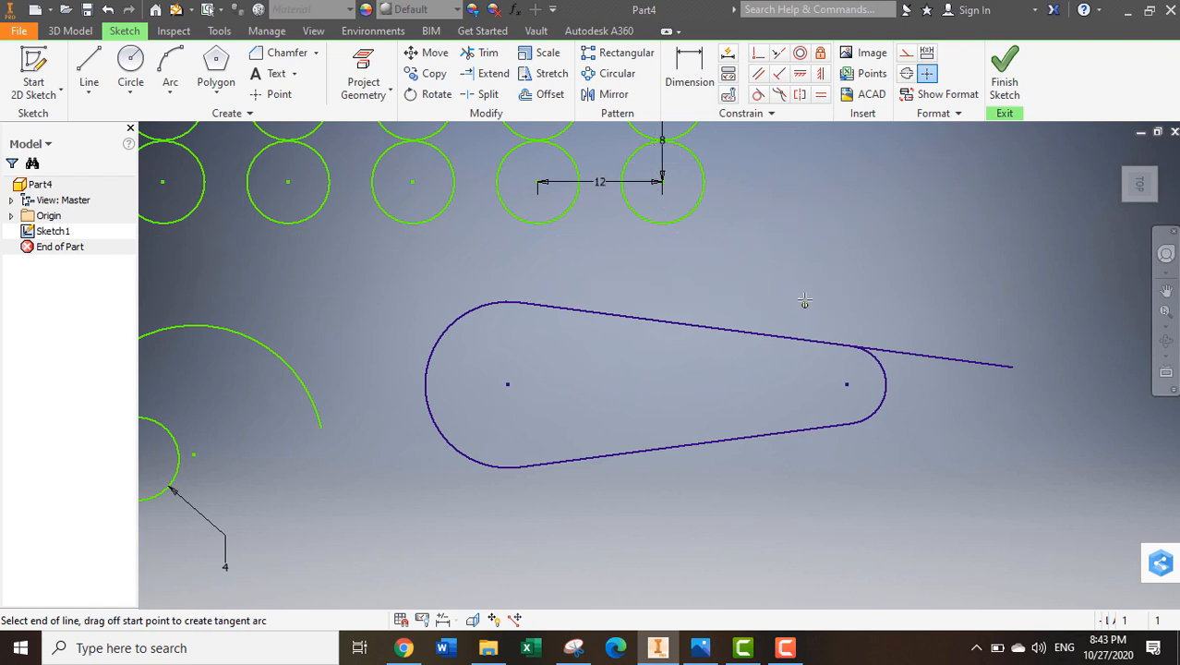
key("Escape")
Apply a perpendicular constraint between the nearly vertical line and the tapered outline's upper edge
left_click(778, 73)
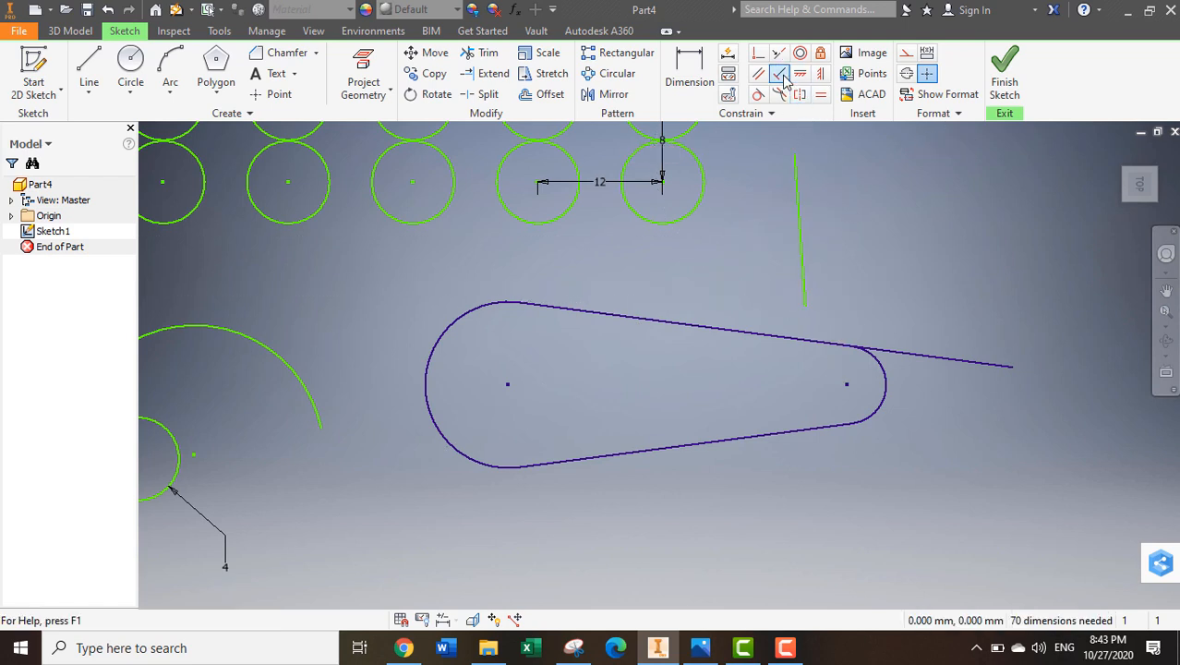
left_click(801, 242)
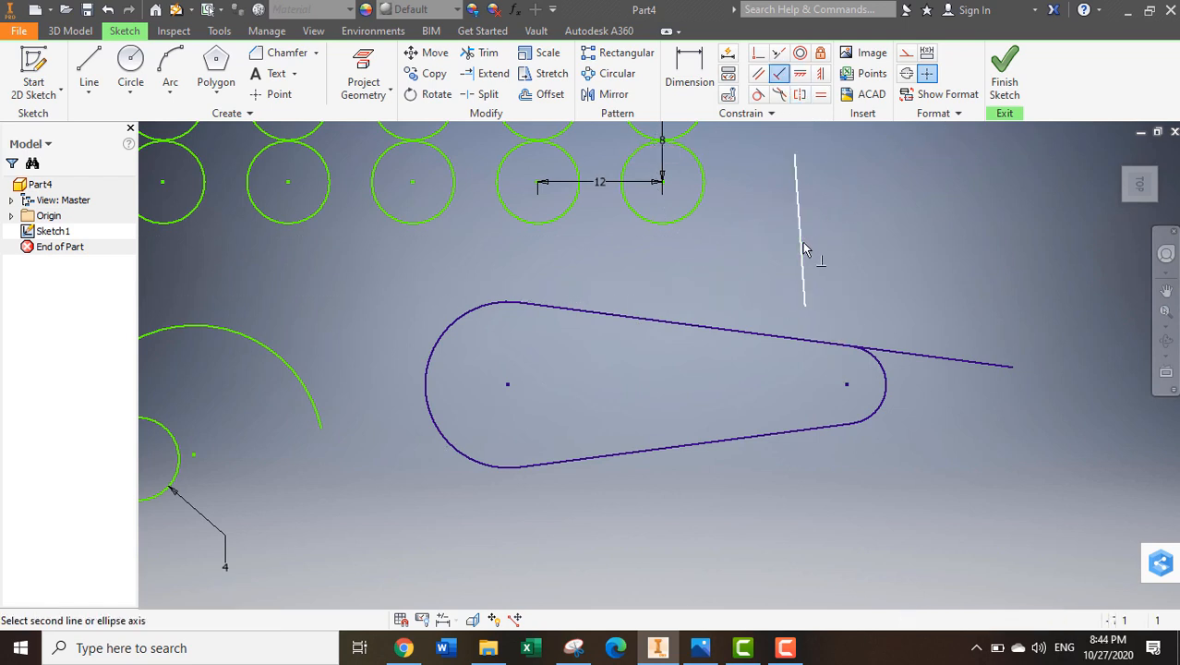
left_click(716, 326)
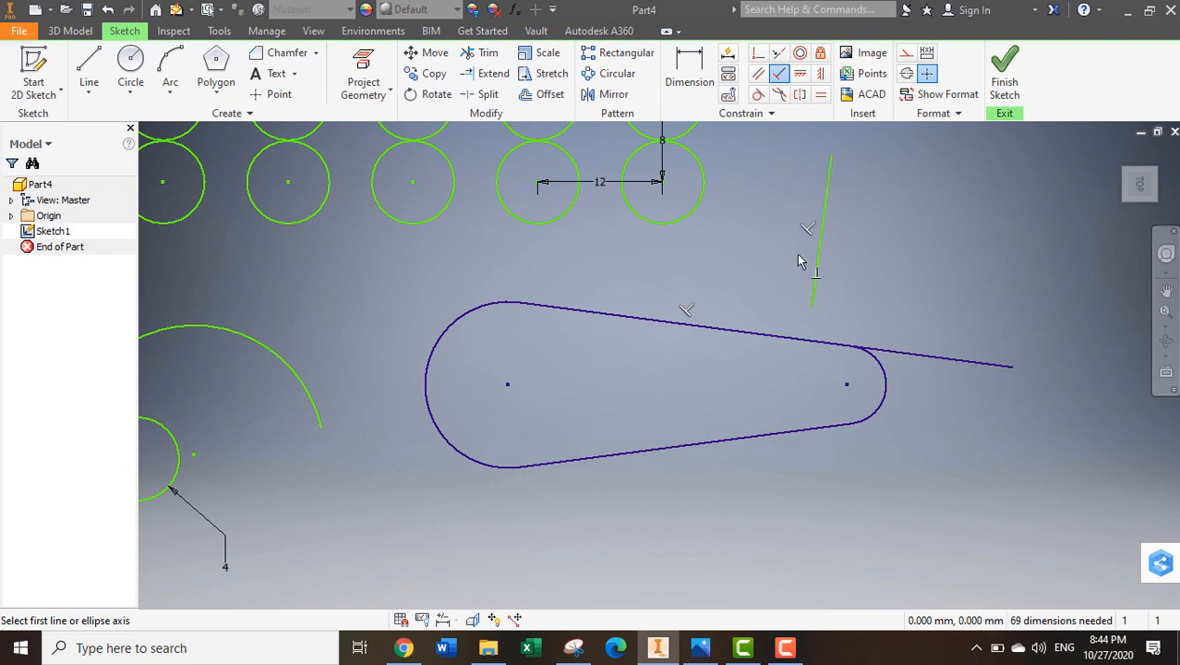
Apply a coincident constraint placing the perpendicular line's lower endpoint on the tapered outline's upper edge
left_click(758, 55)
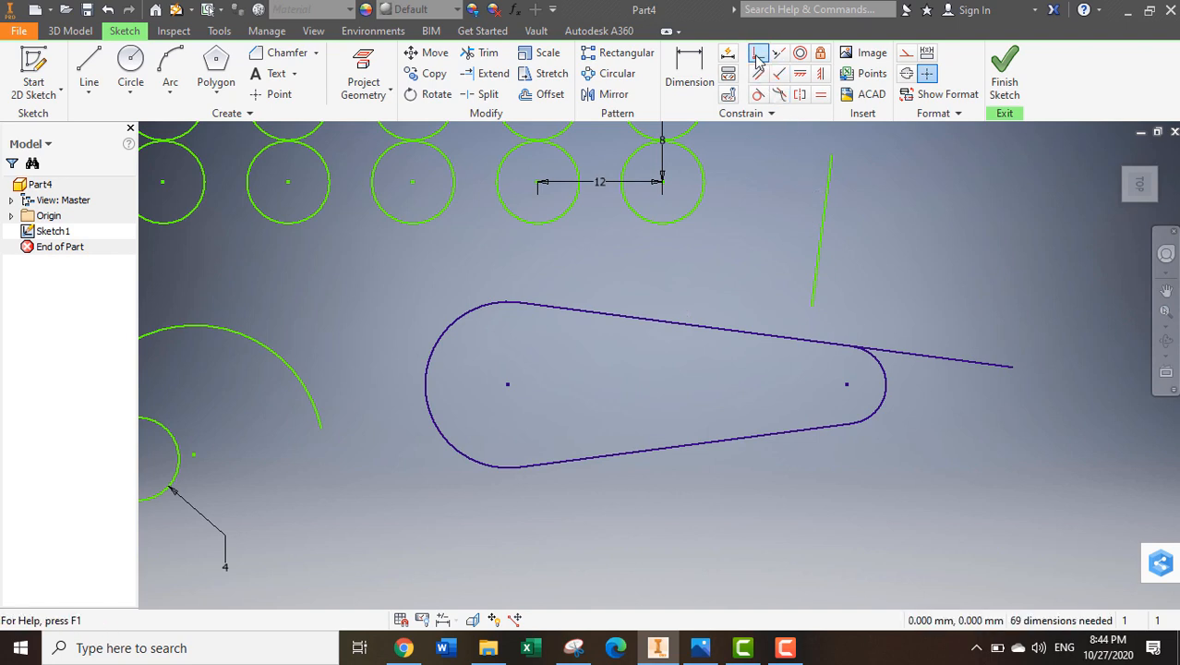
left_click(813, 306)
left_click(810, 338)
Sketch a three-point arc of about 10 mm radius between the circle pattern's lower-right circle and the perpendicular line
left_click(170, 67)
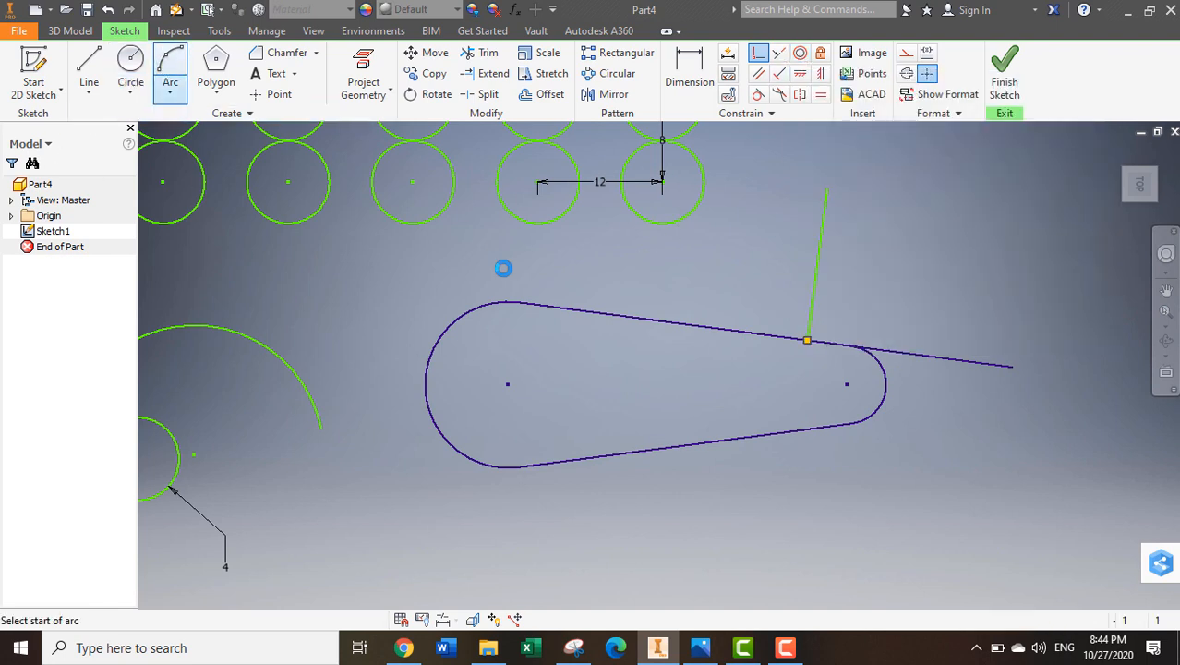
left_click(649, 267)
left_click(775, 173)
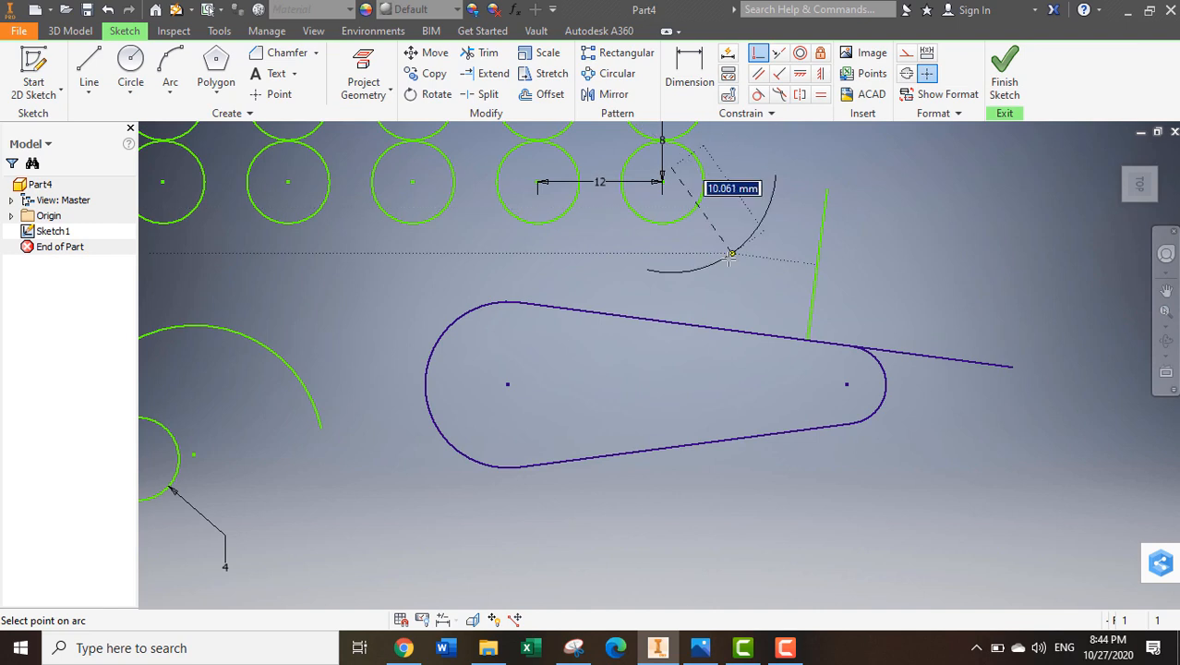
left_click(727, 260)
key("Escape")
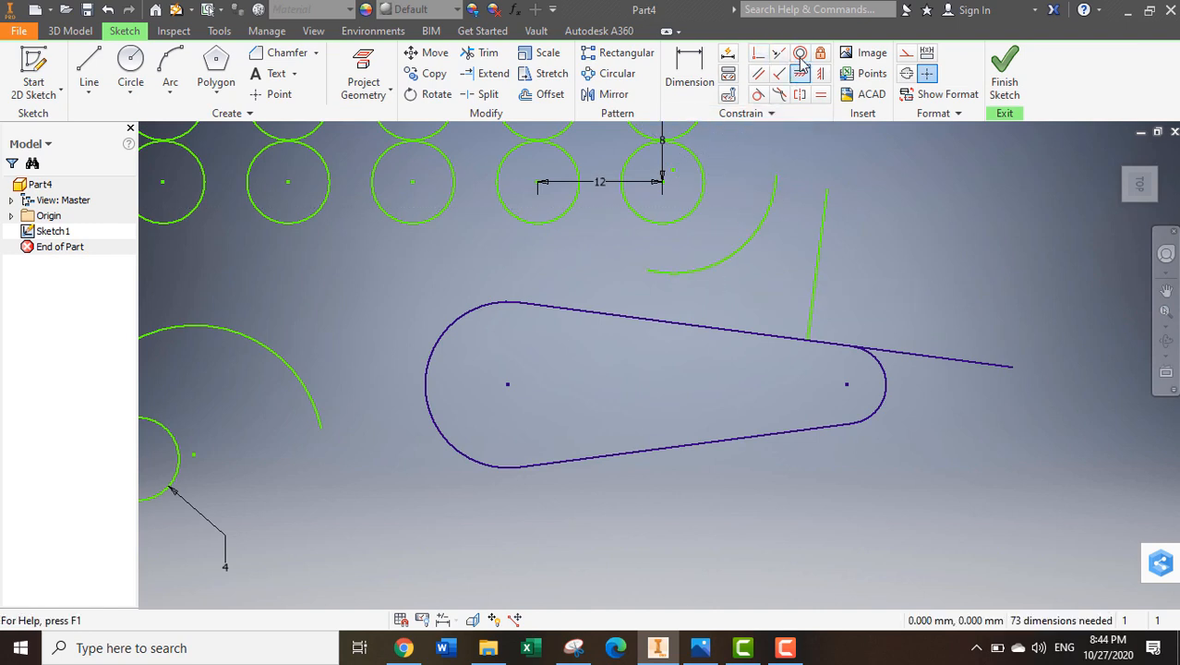
Apply a concentric constraint between the new arc and the lower-right circle of the rectangular pattern
left_click(798, 56)
left_click(755, 241)
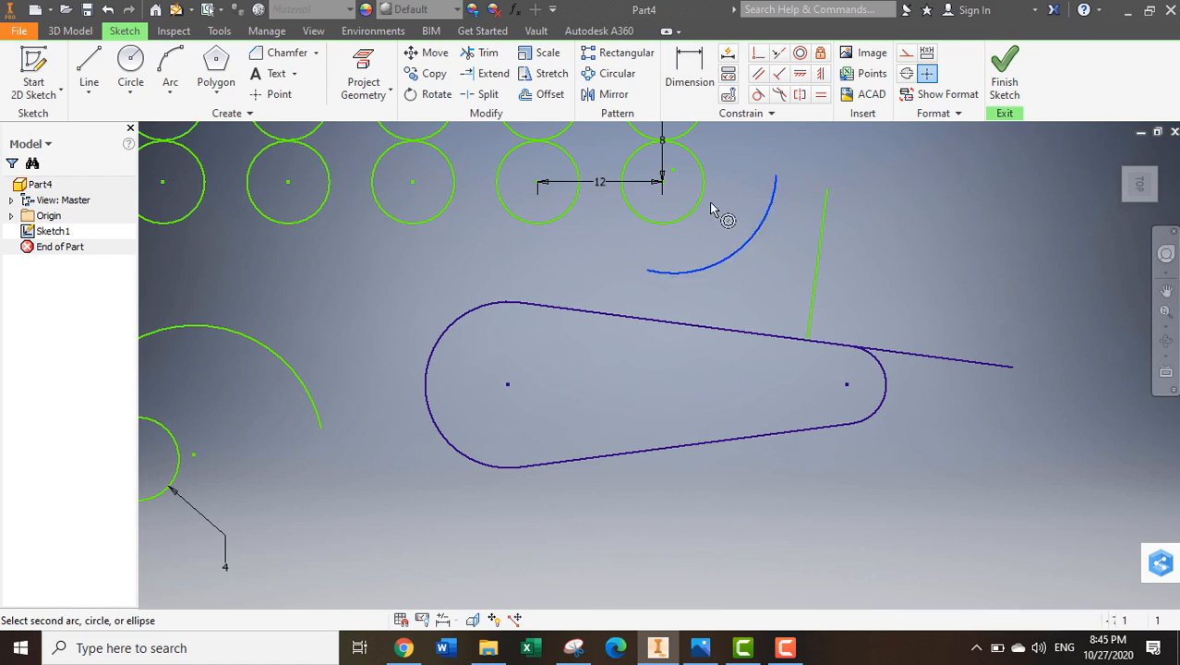
left_click(714, 254)
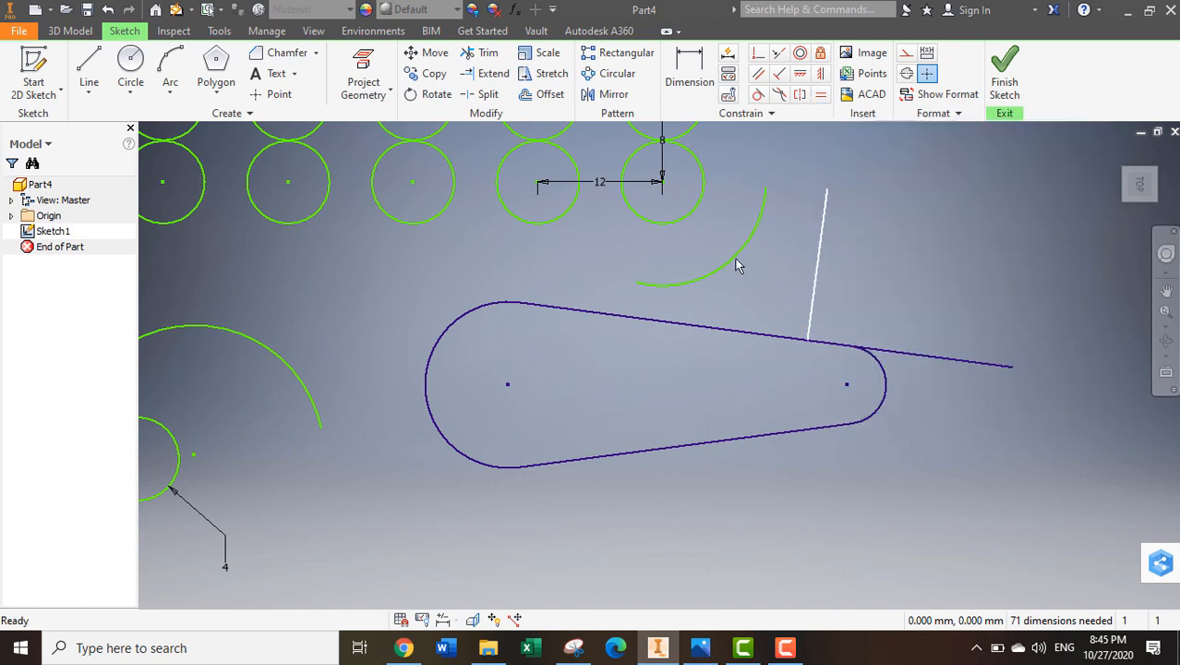
Sketch a circle about 16.6 mm in diameter to the right of the perpendicular line
left_click(132, 66)
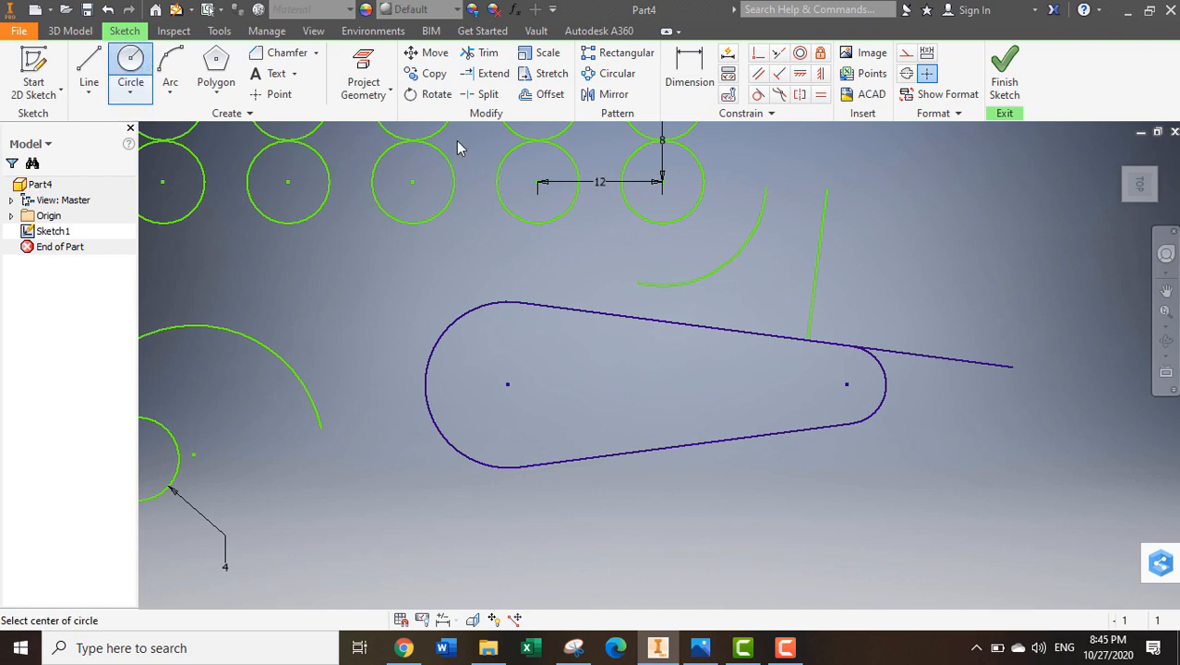
left_click(931, 195)
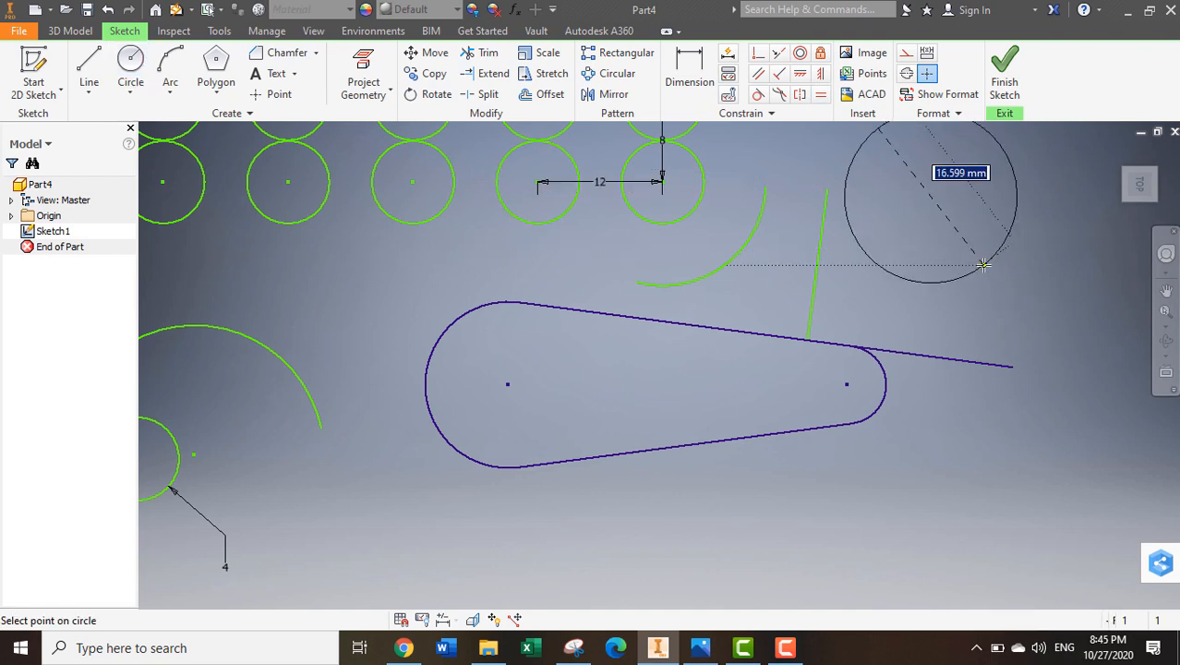
left_click(982, 262)
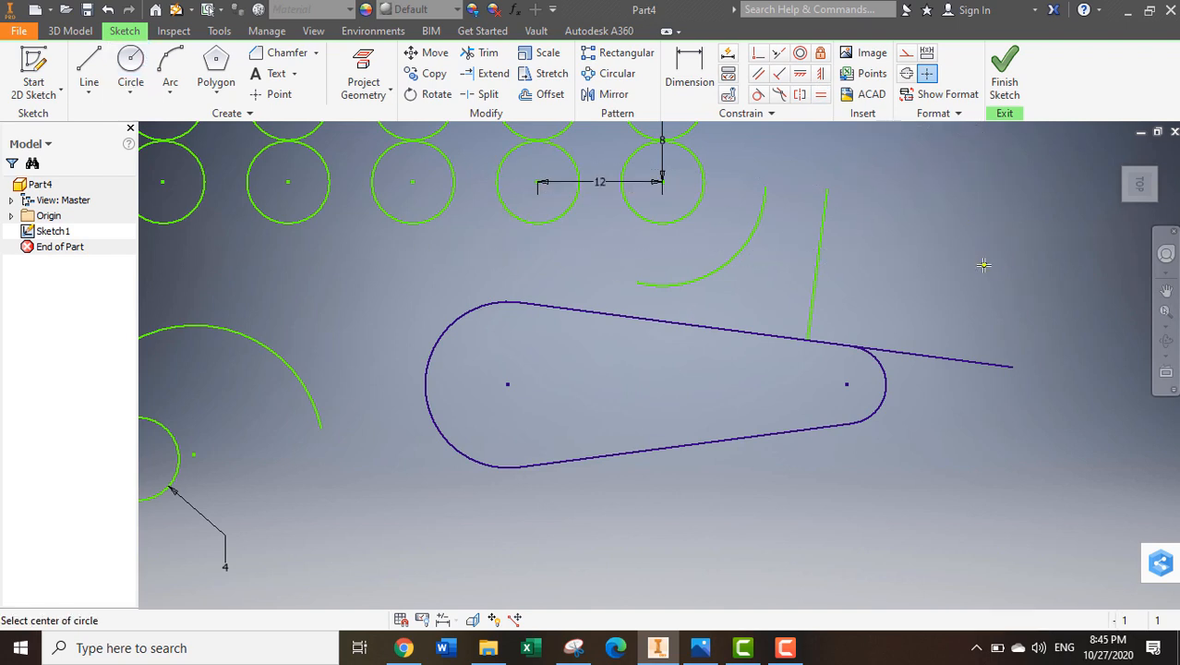
Apply an equal constraint between the pattern's lower-right circle and the new large circle
left_click(820, 95)
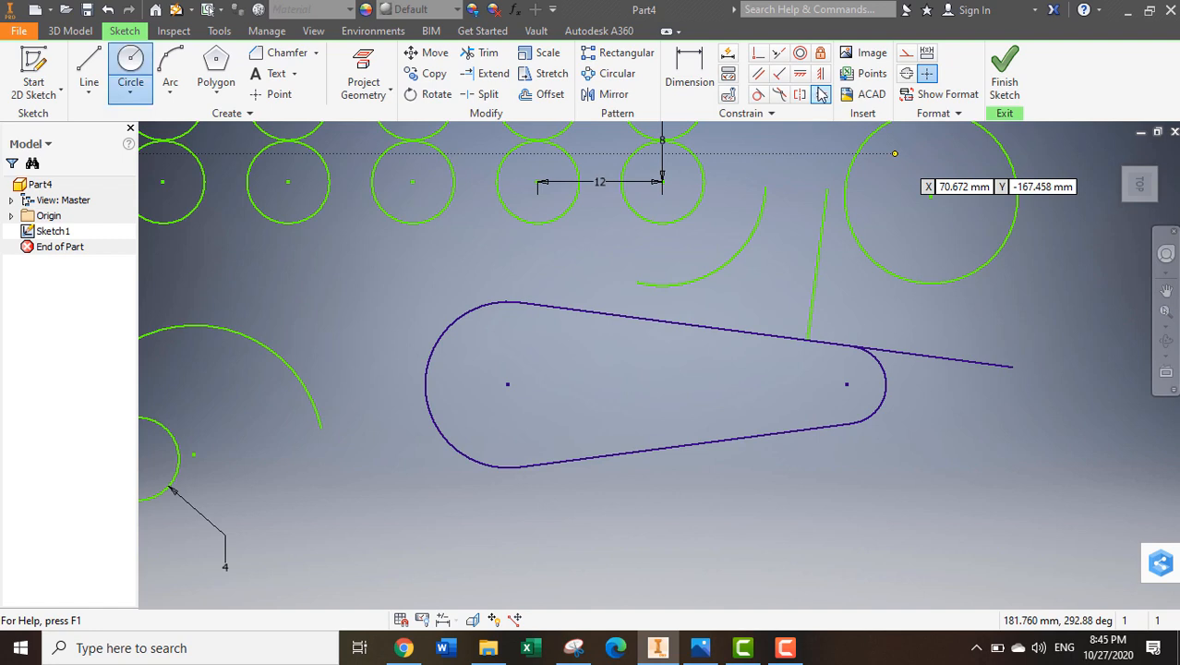
left_click(635, 215)
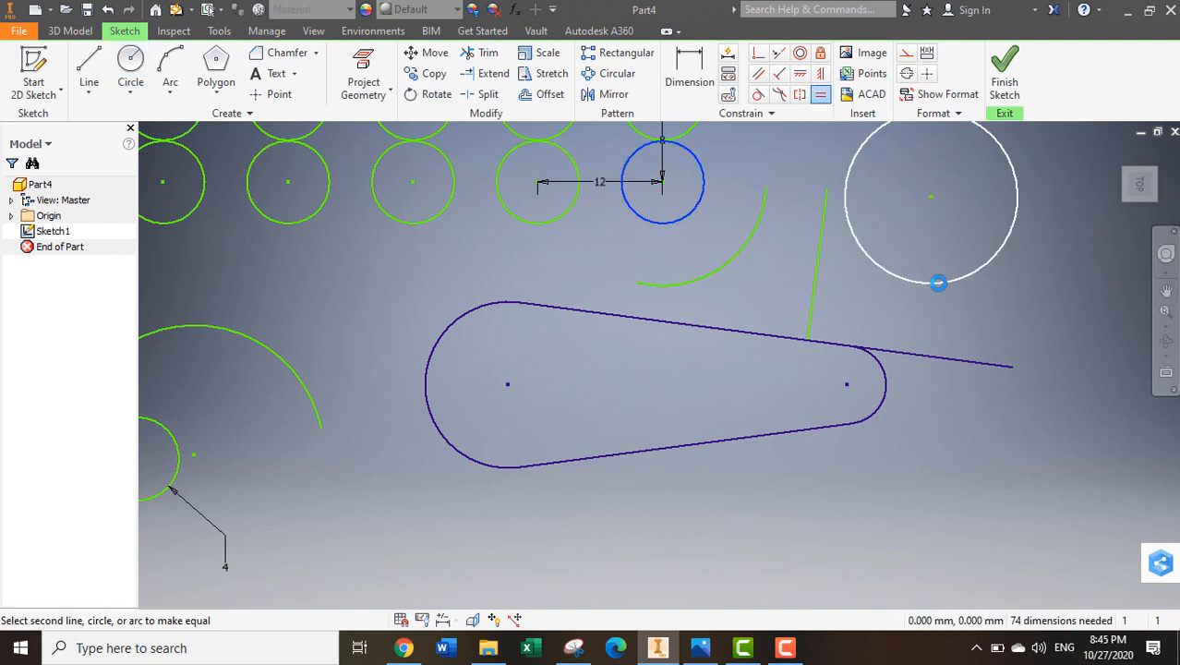
left_click(939, 283)
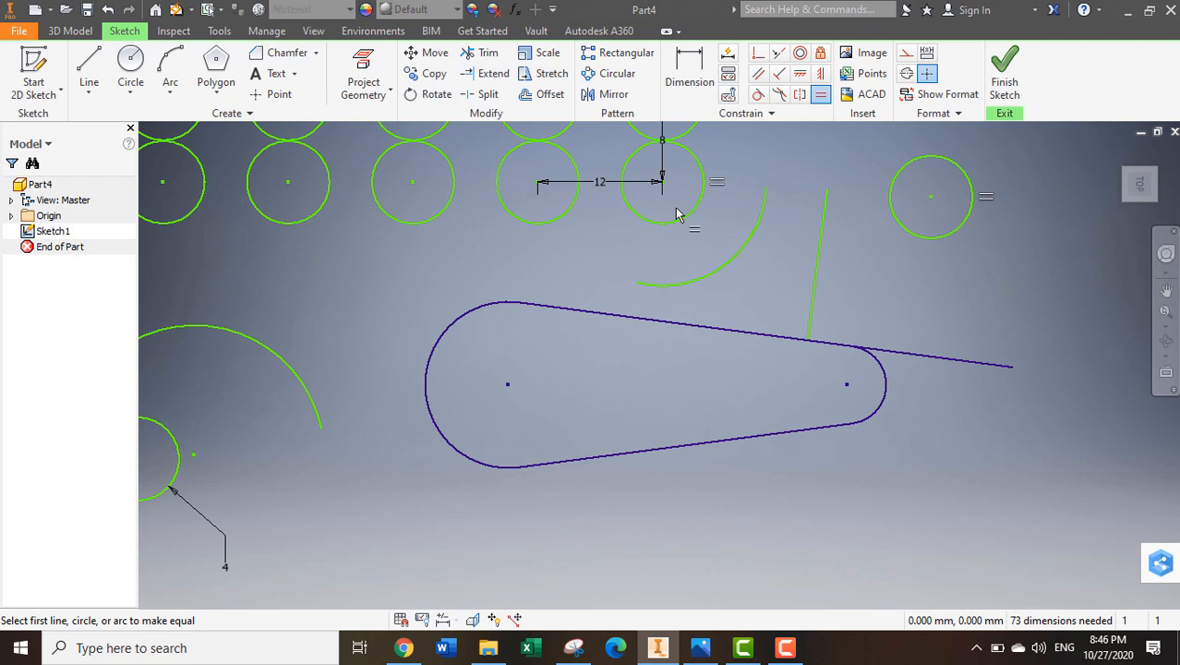
Finish the sketch and set up a 10 mm extrusion of several neighbouring square profiles in the circular pattern
left_click(1005, 92)
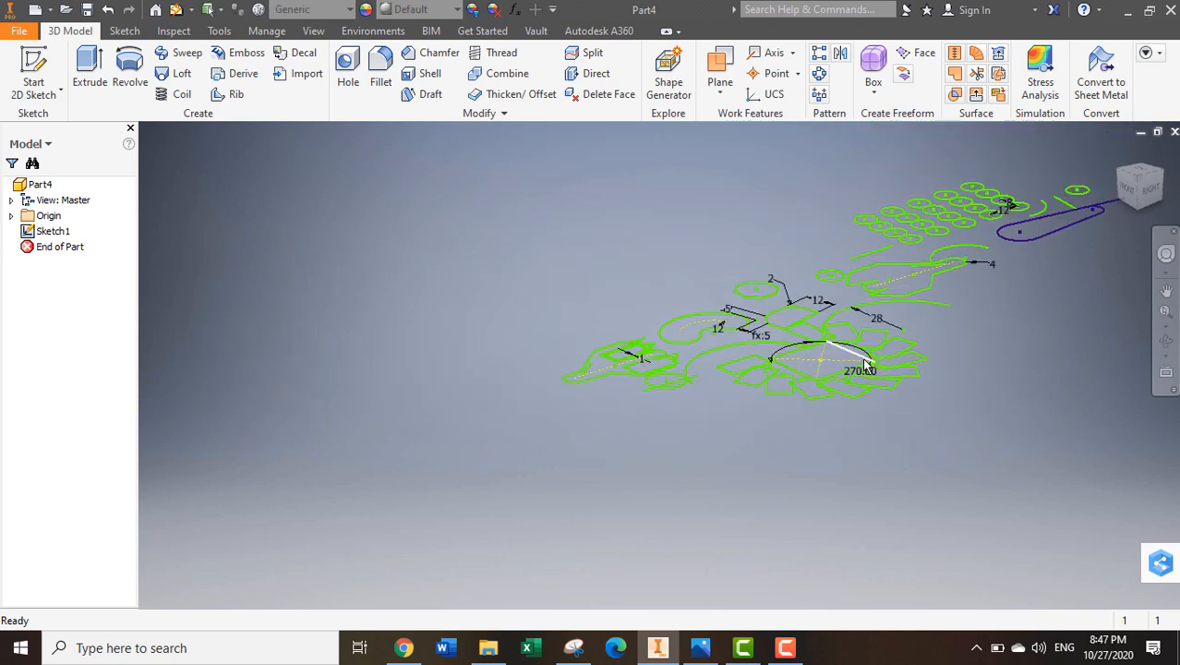
middle_click_drag(866, 362, 695, 427)
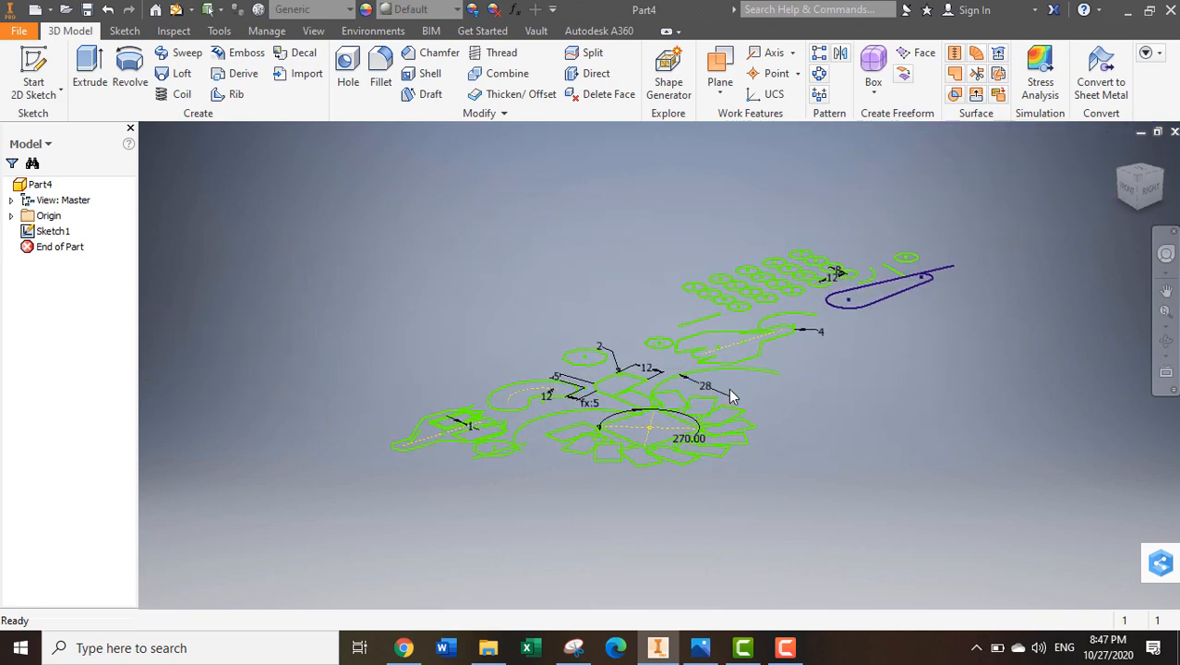
left_click(108, 84)
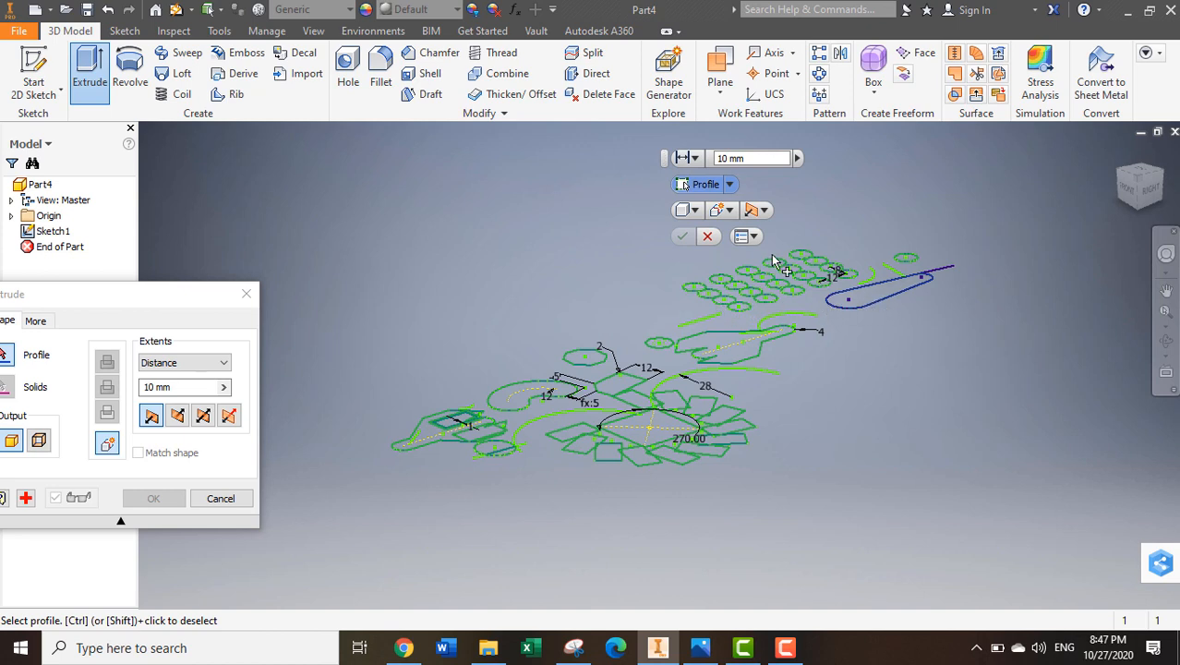
left_click(739, 436)
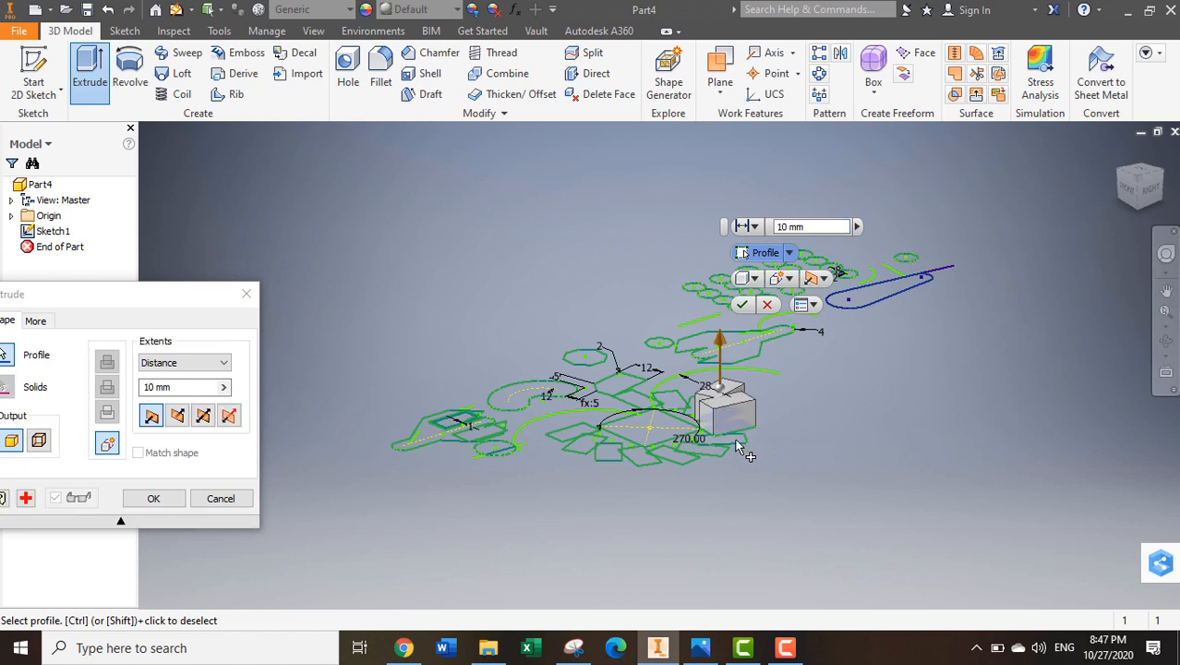
left_click(683, 465)
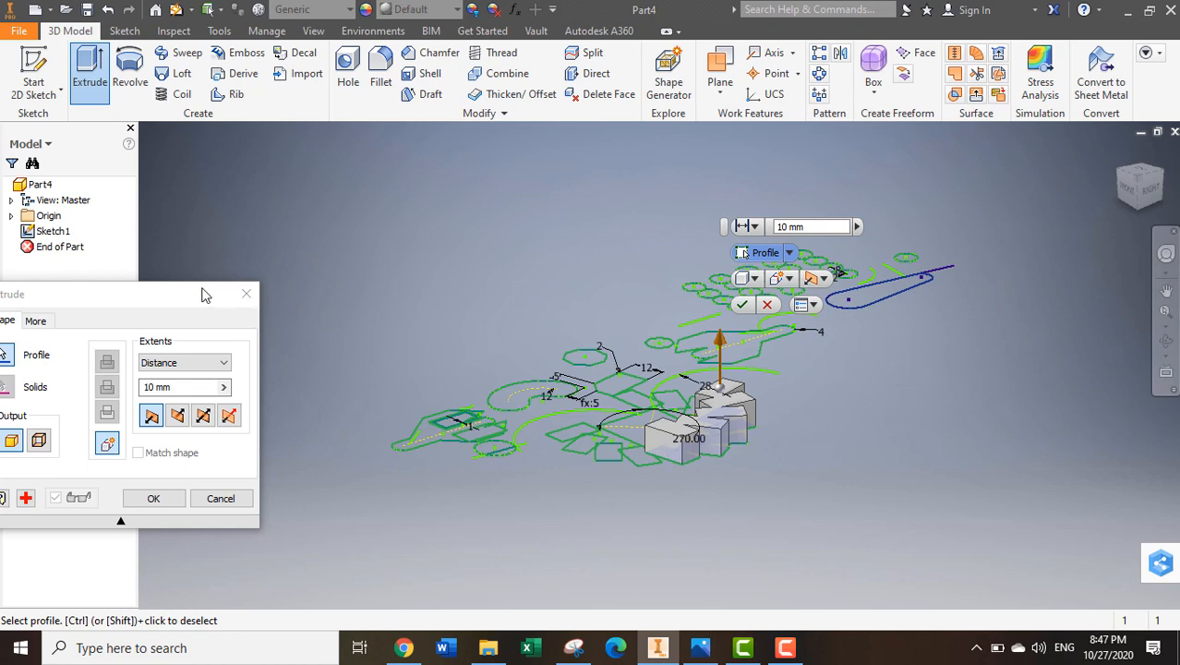
left_click_drag(205, 293, 552, 163)
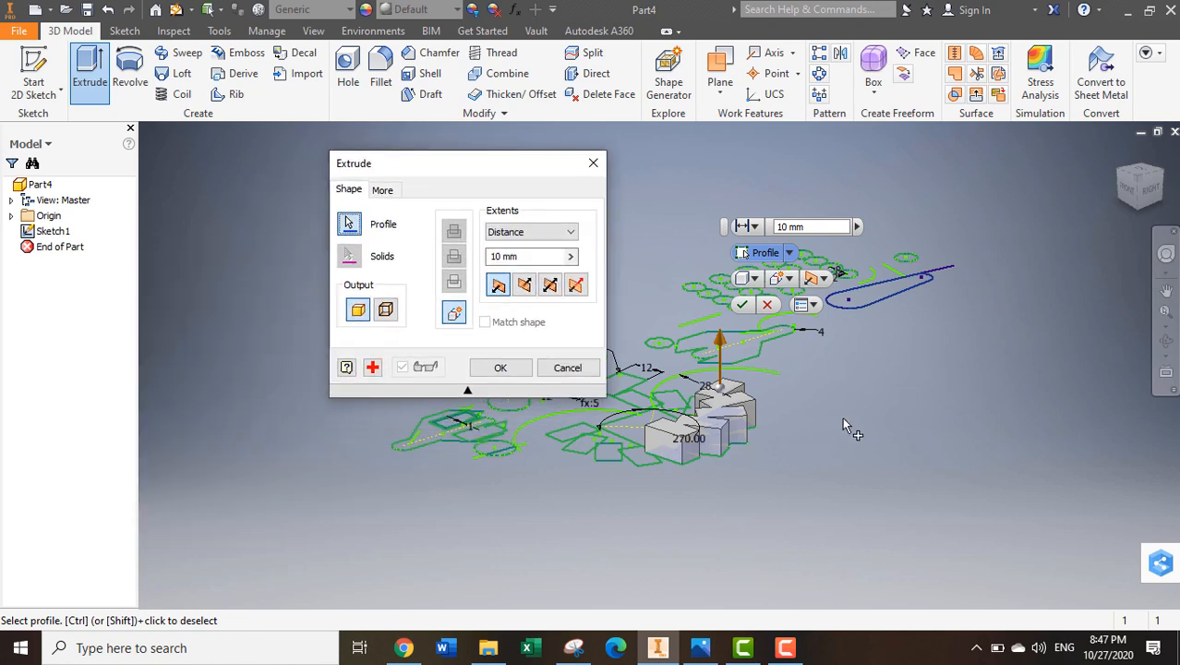
left_click_drag(480, 167, 413, 164)
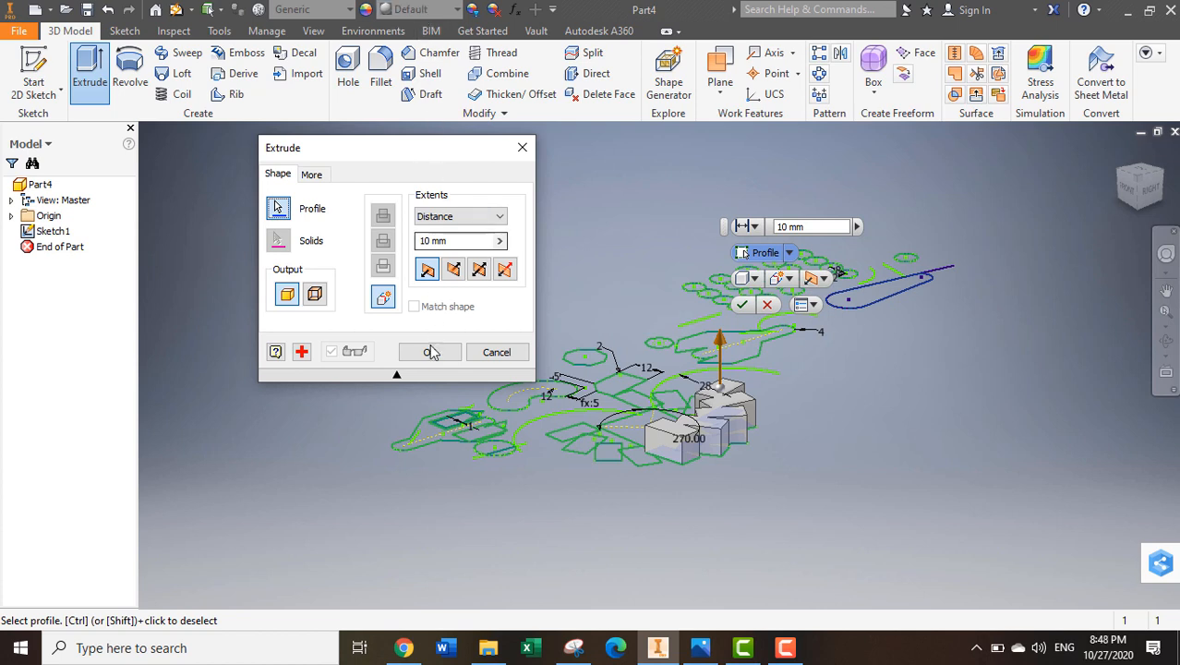
left_click(785, 647)
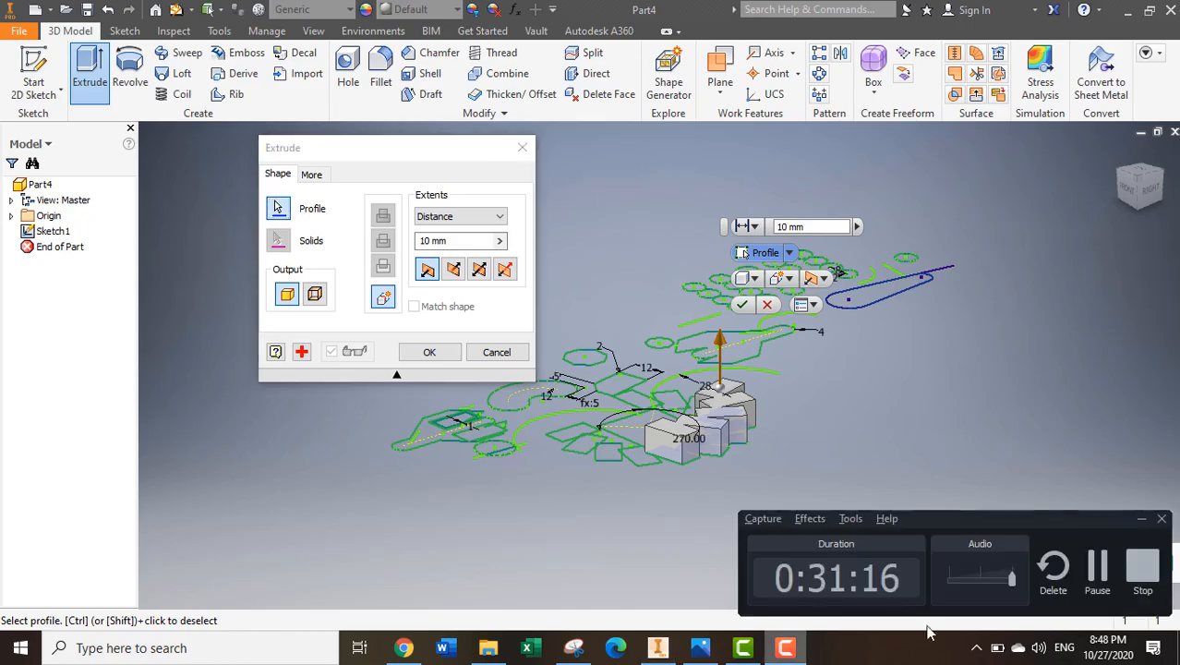